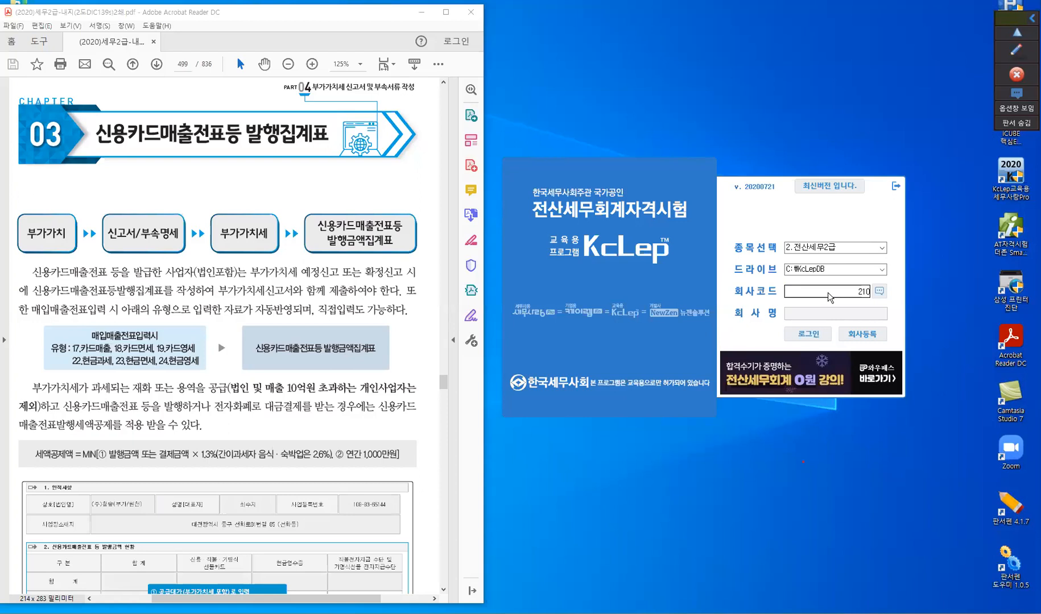
- Log in to the company (주)청송(부가/원천) and place the main program window beside the textbook PDF
{"action": "key", "text": "Return"}
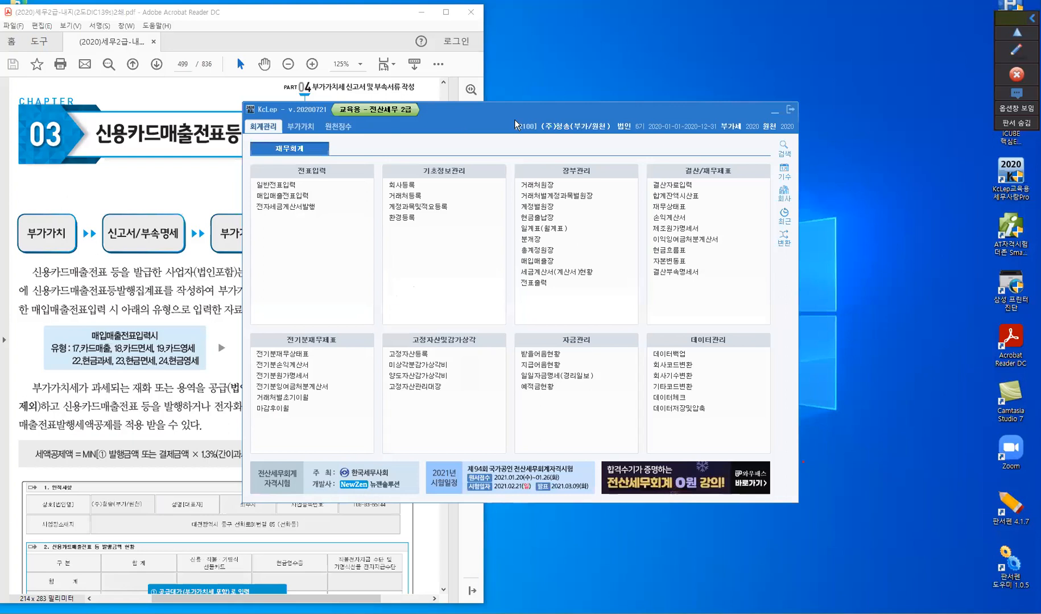
{"action": "left_click_drag", "start_coordinate": [514, 120], "coordinate": [705, 135]}
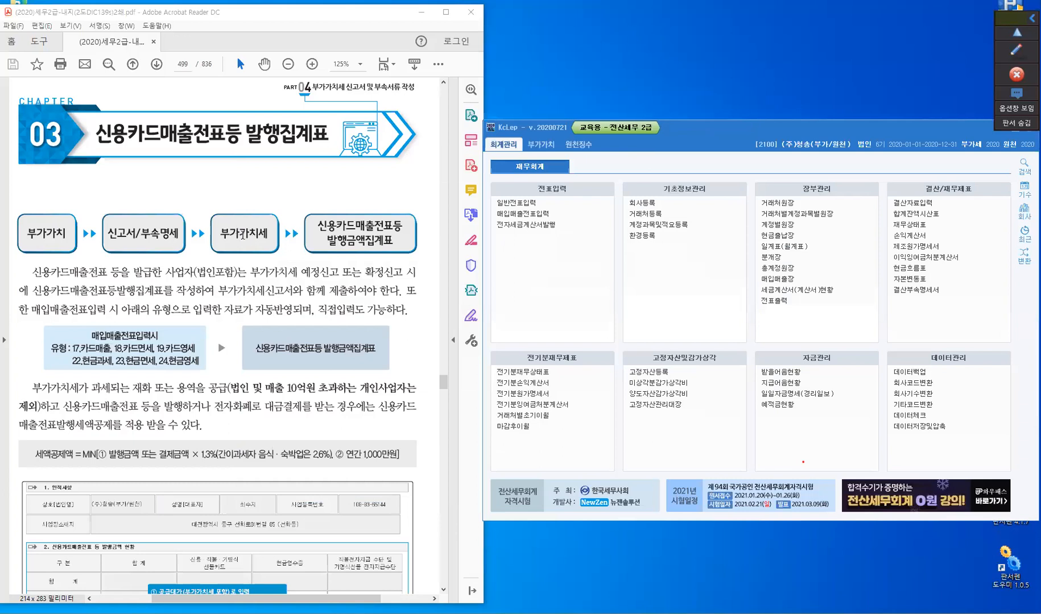
- Examine the textbook page on the 신용카드매출전표등 발행집계표, including the entry types and the tax credit formula
{"action": "scroll", "coordinate": [242, 234], "scroll_direction": "down", "scroll_amount": 3}
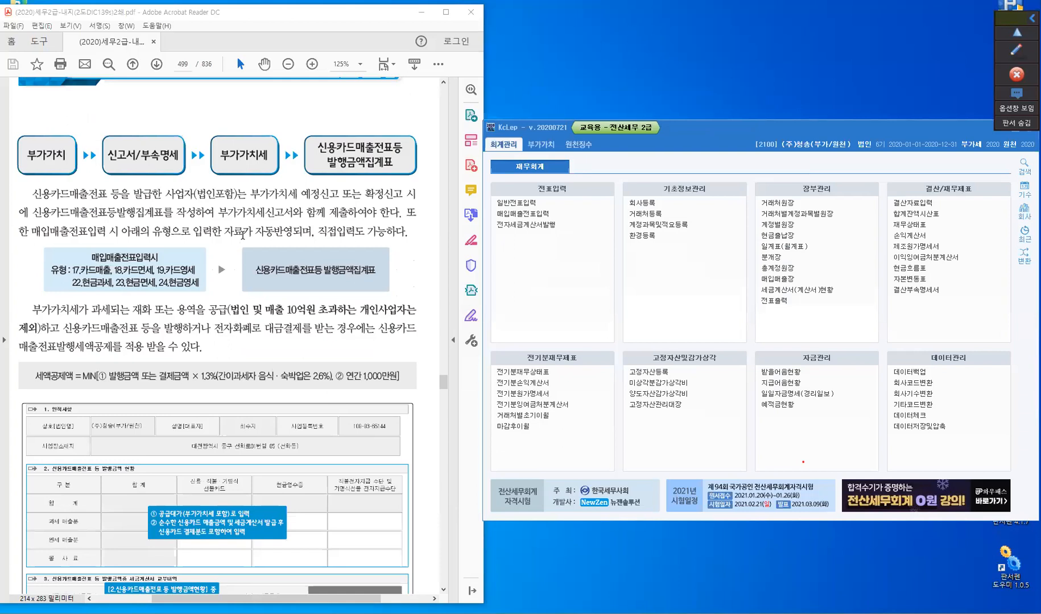
{"action": "scroll", "coordinate": [243, 235], "scroll_direction": "down", "scroll_amount": 1}
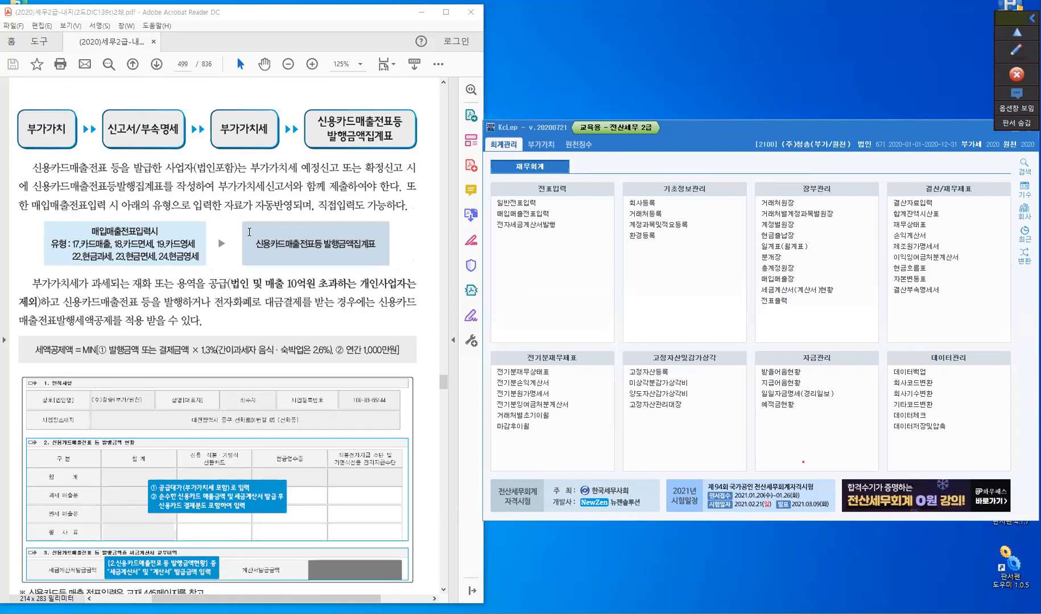
{"action": "scroll", "coordinate": [249, 232], "scroll_direction": "down", "scroll_amount": 2}
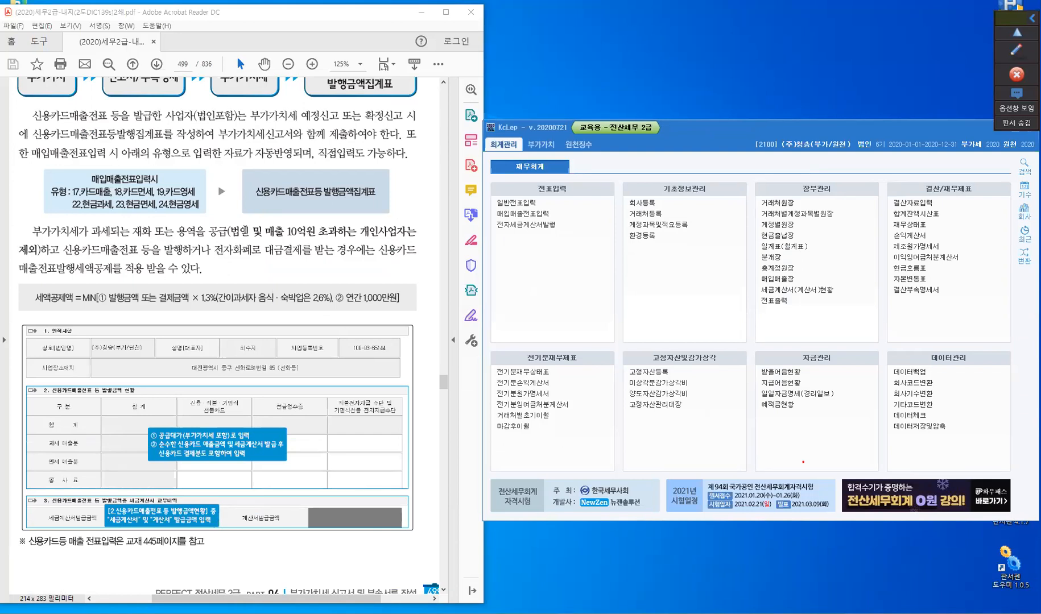
{"action": "scroll", "coordinate": [228, 245], "scroll_direction": "up", "scroll_amount": 1}
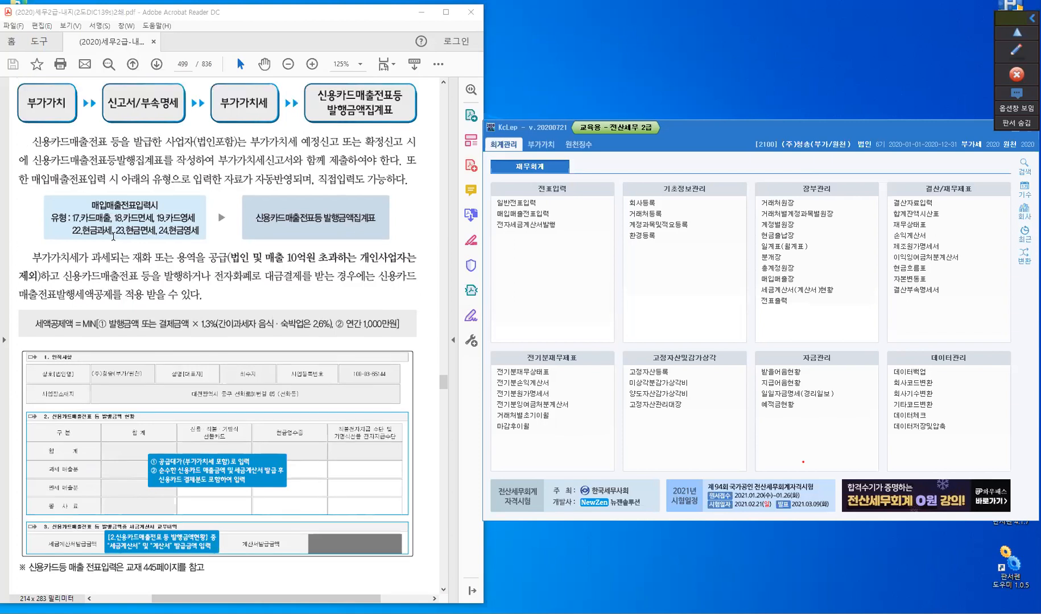
{"action": "left_click", "coordinate": [169, 222]}
- Open the VAT return (부가가치세신고서) and set its inquiry period from January 1 to March 31, 2020
{"action": "left_click", "coordinate": [542, 147]}
{"action": "left_click", "coordinate": [542, 144]}
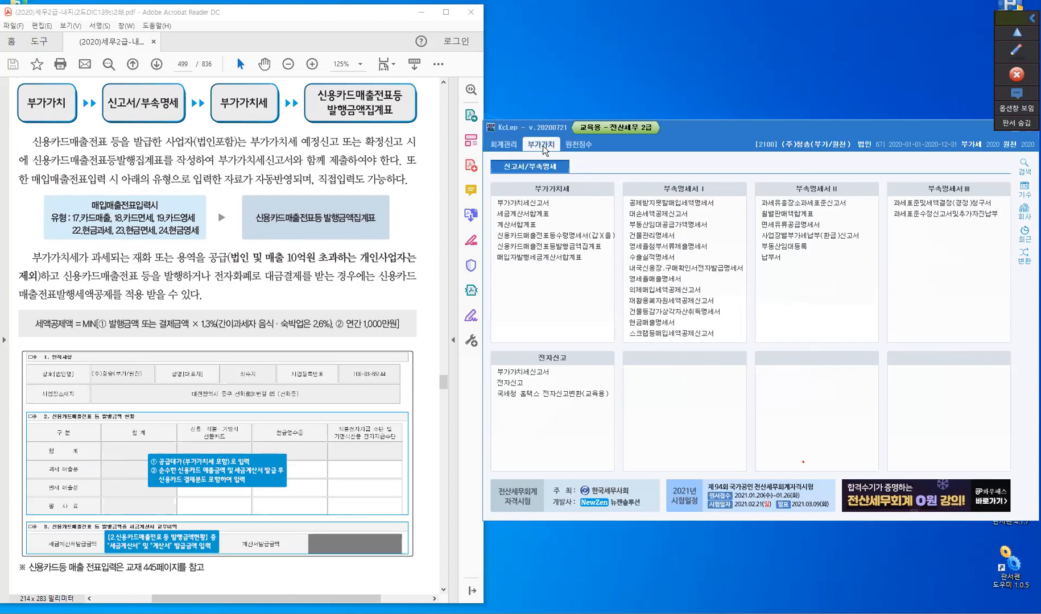
{"action": "left_click", "coordinate": [535, 206]}
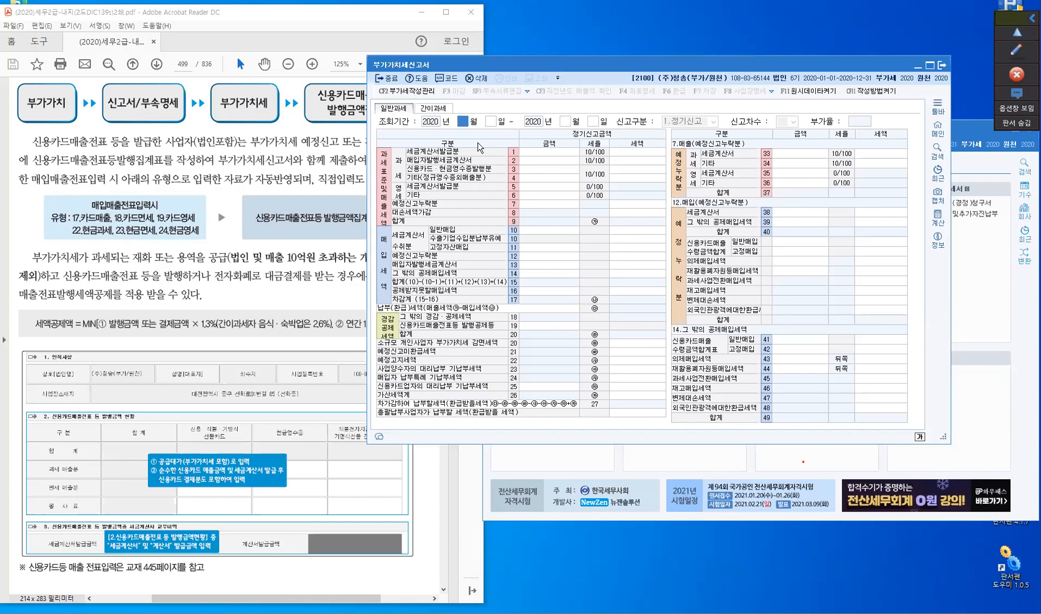
{"action": "type", "text": "1"}
{"action": "key", "text": "Return"}
{"action": "type", "text": "3"}
{"action": "key", "text": "Return"}
{"action": "key", "text": "Return"}
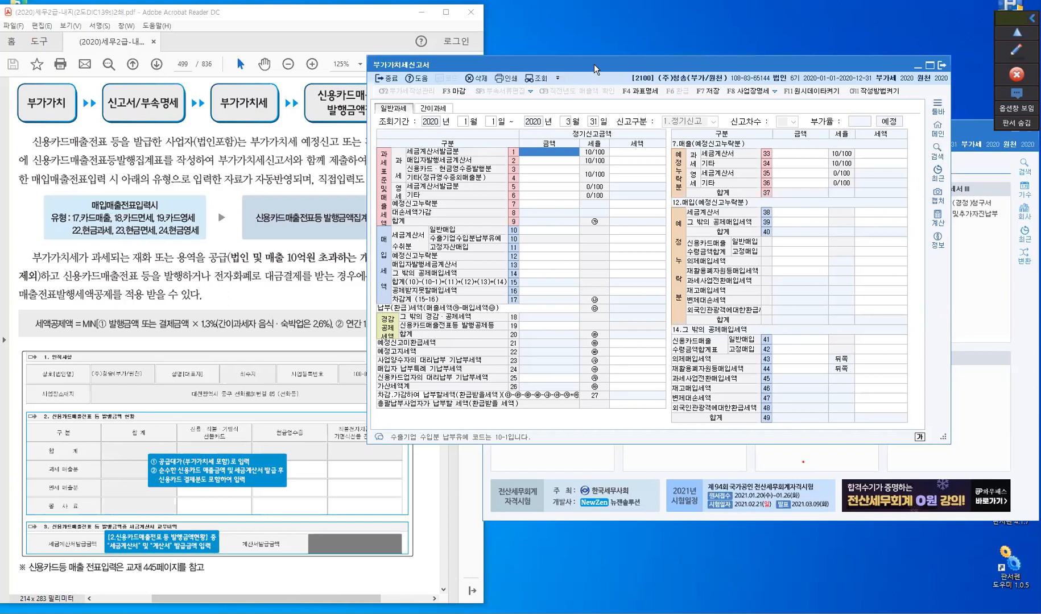
- Move the VAT return clear of the textbook and examine the card/cash receipt sales and zero-rated other sales rows
{"action": "left_click_drag", "start_coordinate": [594, 63], "coordinate": [636, 107]}
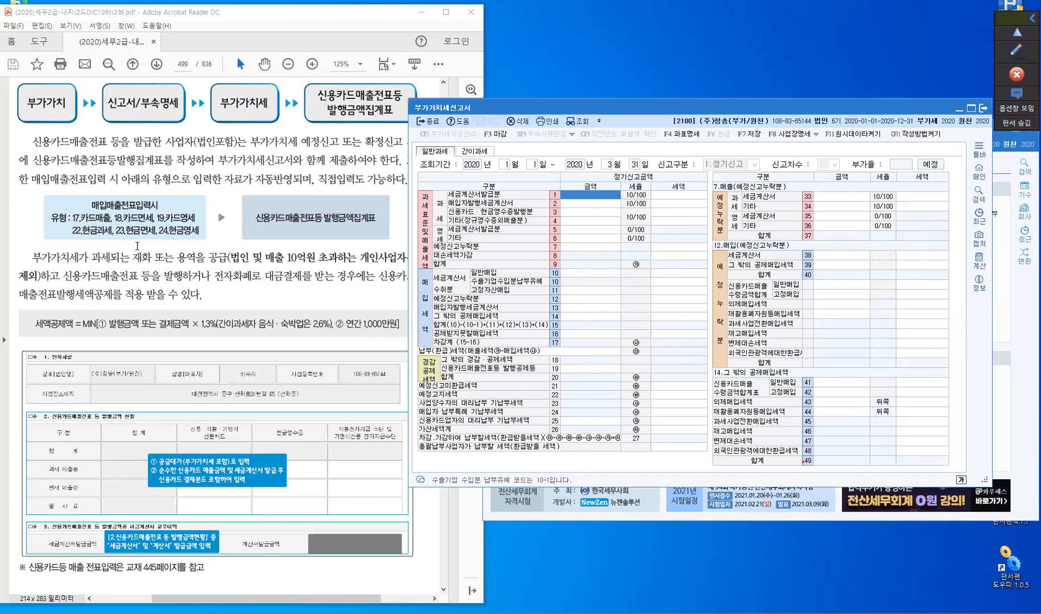
{"action": "left_click", "coordinate": [577, 214]}
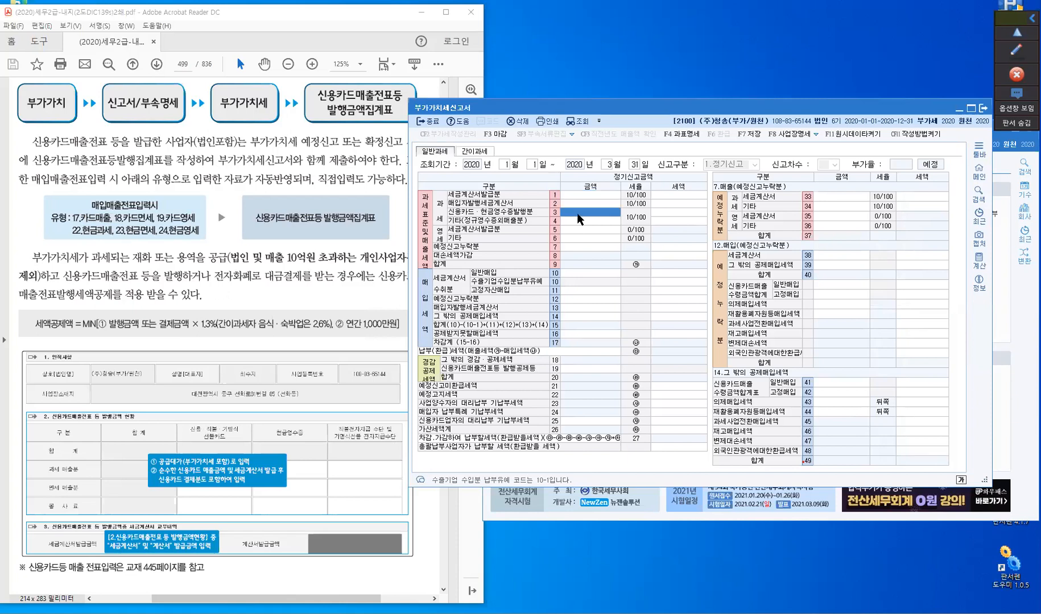
{"action": "left_click", "coordinate": [577, 213]}
{"action": "key", "text": "ctrl"}
{"action": "left_click", "coordinate": [601, 239]}
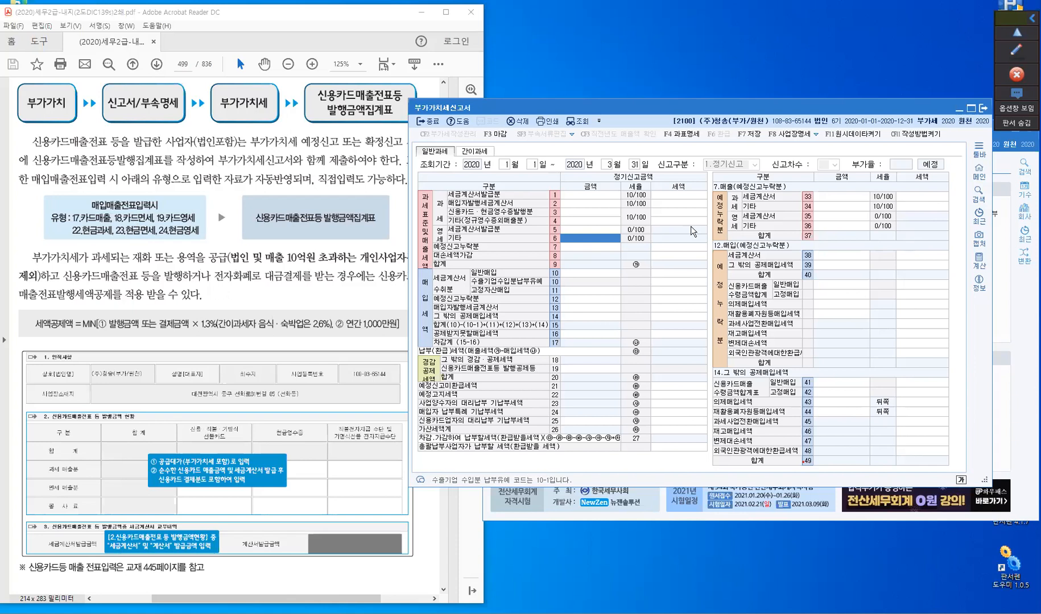
- Review the return's tax base details (과세표준명세) and close them
{"action": "left_click", "coordinate": [687, 135]}
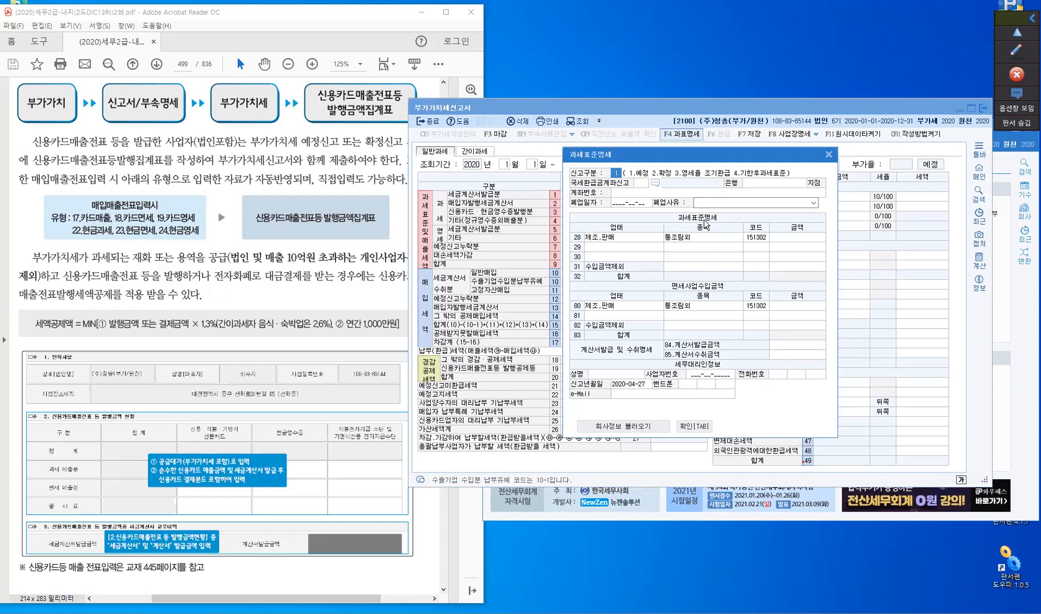
{"action": "key", "text": "ctrl"}
{"action": "left_click", "coordinate": [292, 225]}
{"action": "left_click", "coordinate": [828, 154]}
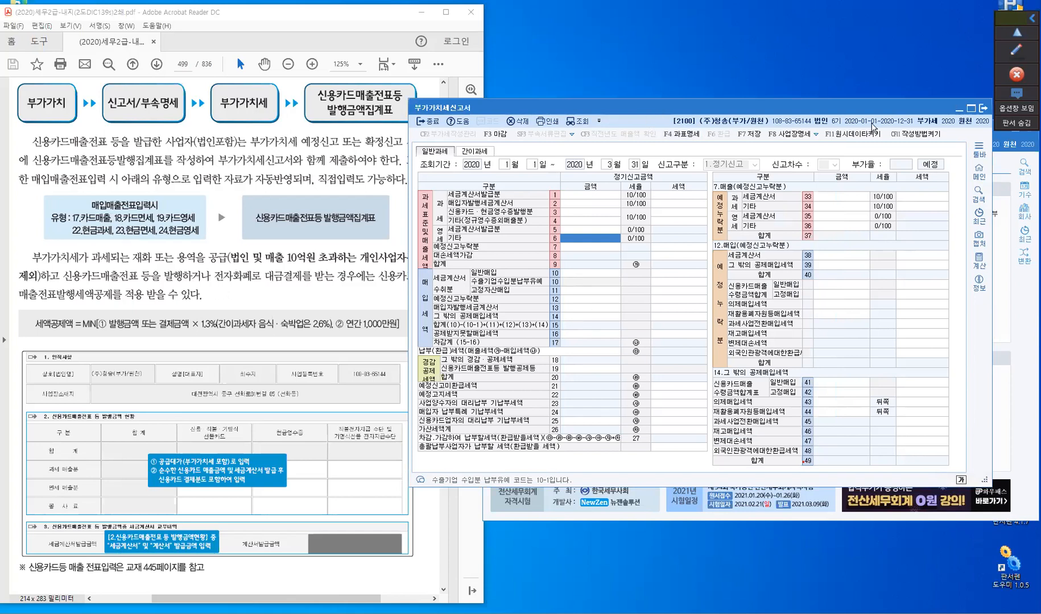
- Minimize and restore the VAT return, and enter 1,000,000 as the credit card and cash receipt sales amount in row 3
{"action": "left_click", "coordinate": [961, 113]}
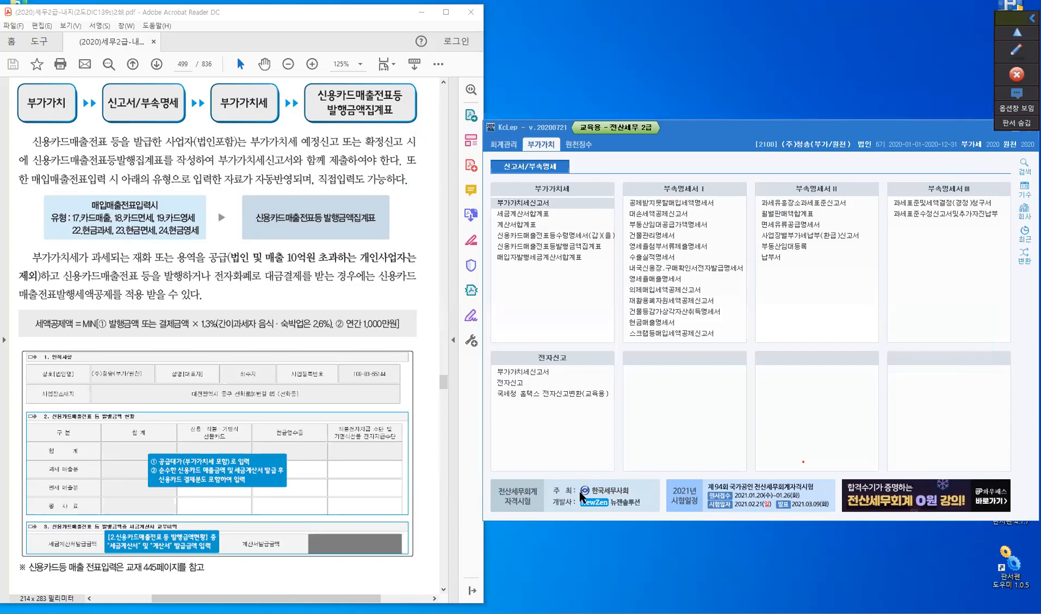
{"action": "left_click", "coordinate": [524, 203]}
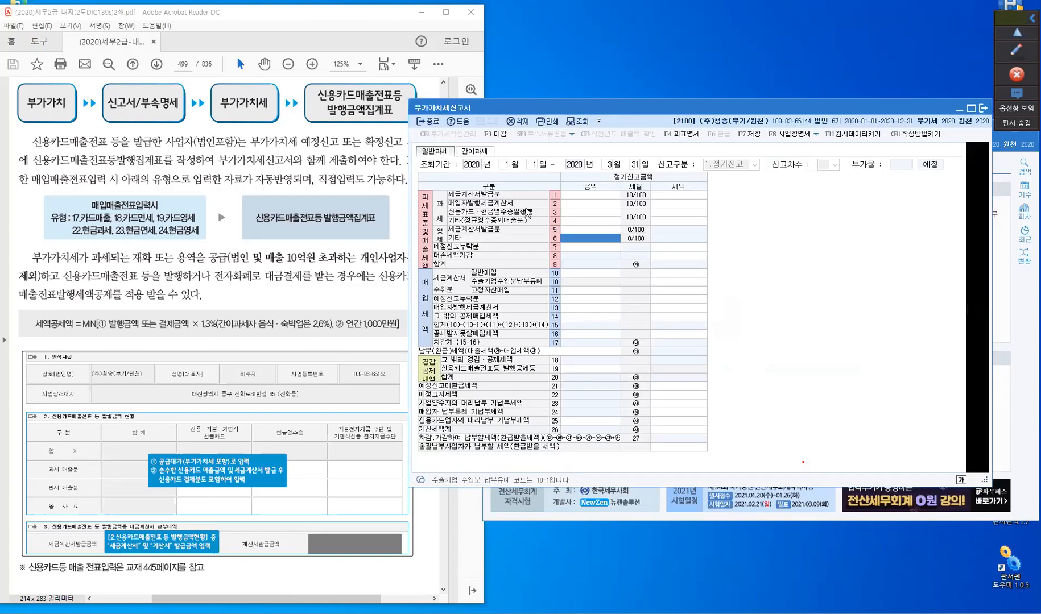
{"action": "left_click", "coordinate": [569, 213]}
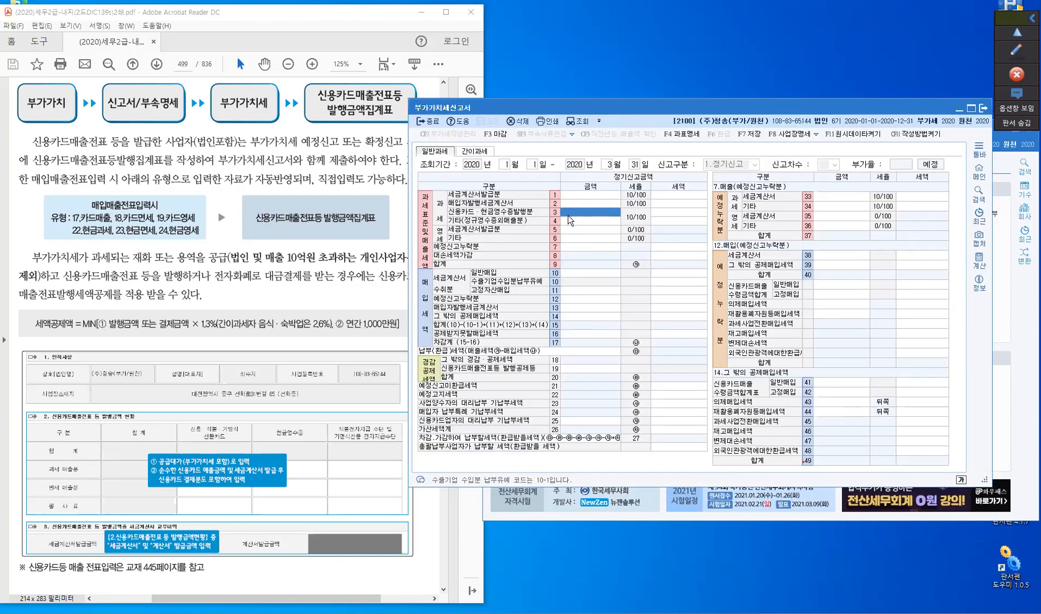
{"action": "type", "text": "1000000"}
{"action": "key", "text": "Return"}
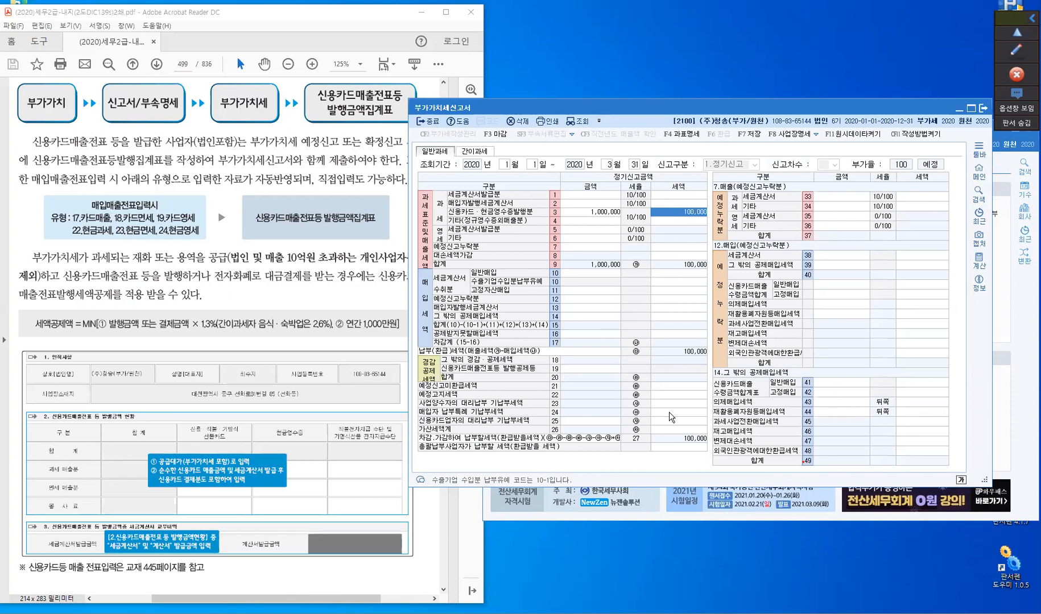
- Enter 1,100,000 as the amount for the credit card slip issuance credit (신용카드매출전표등 발행공제등) in row 19
{"action": "left_click", "coordinate": [567, 370]}
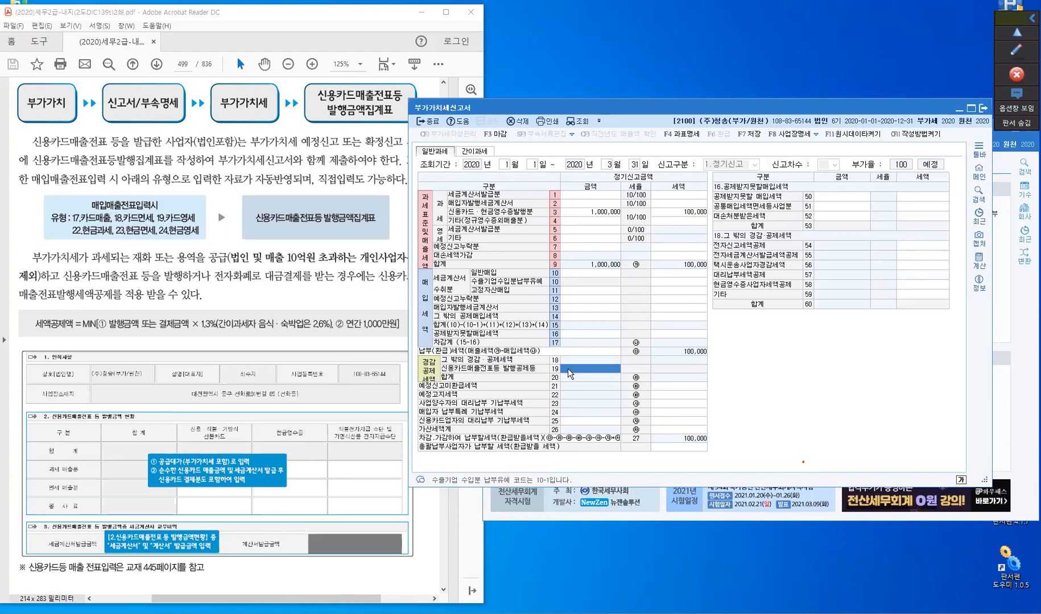
{"action": "type", "text": "1,100,000"}
{"action": "key", "text": "Return"}
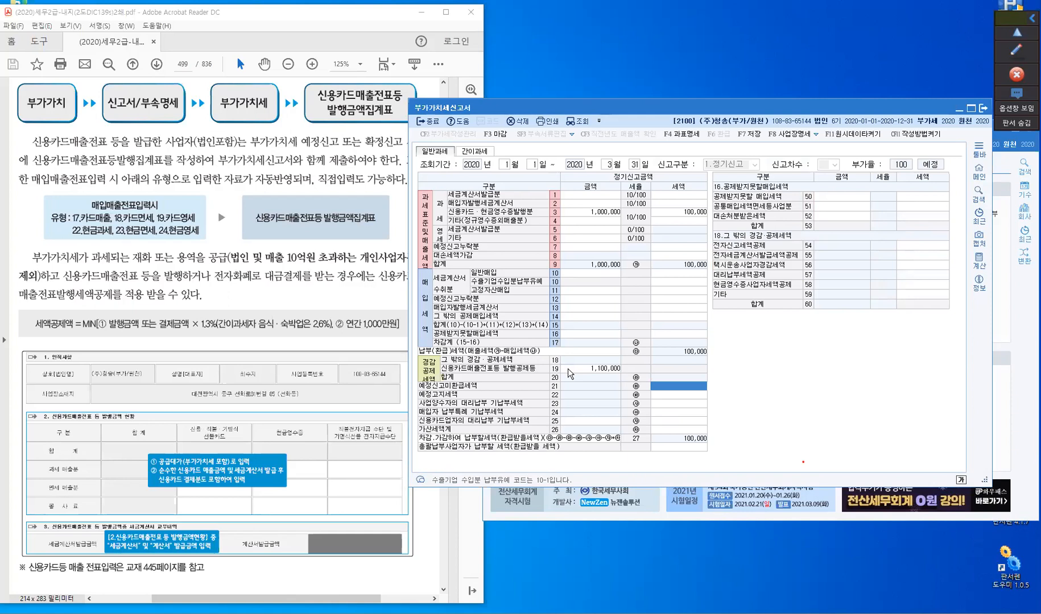
{"action": "left_click", "coordinate": [573, 367]}
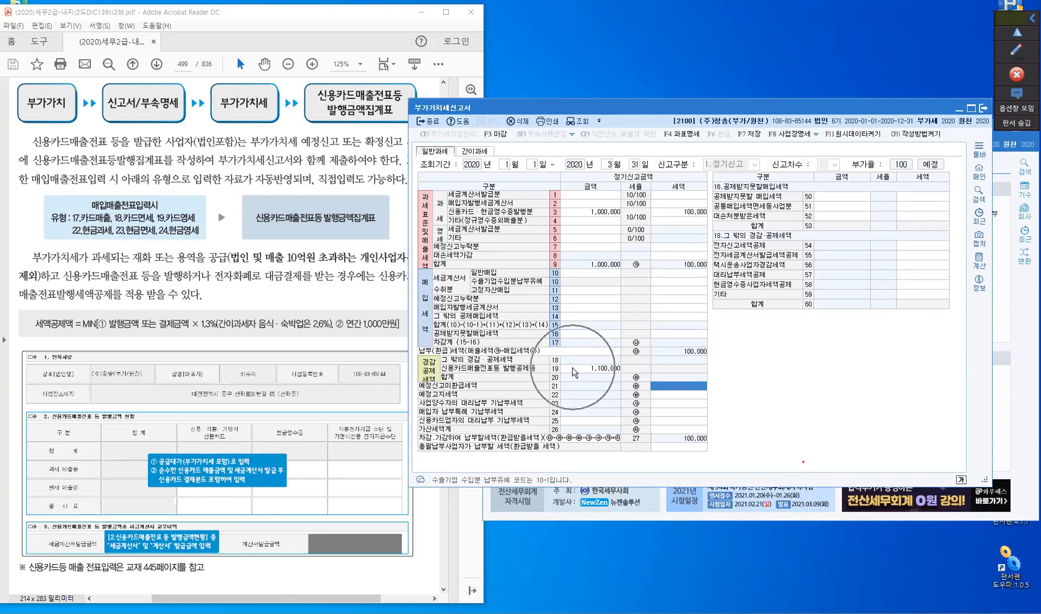
{"action": "left_click", "coordinate": [572, 367]}
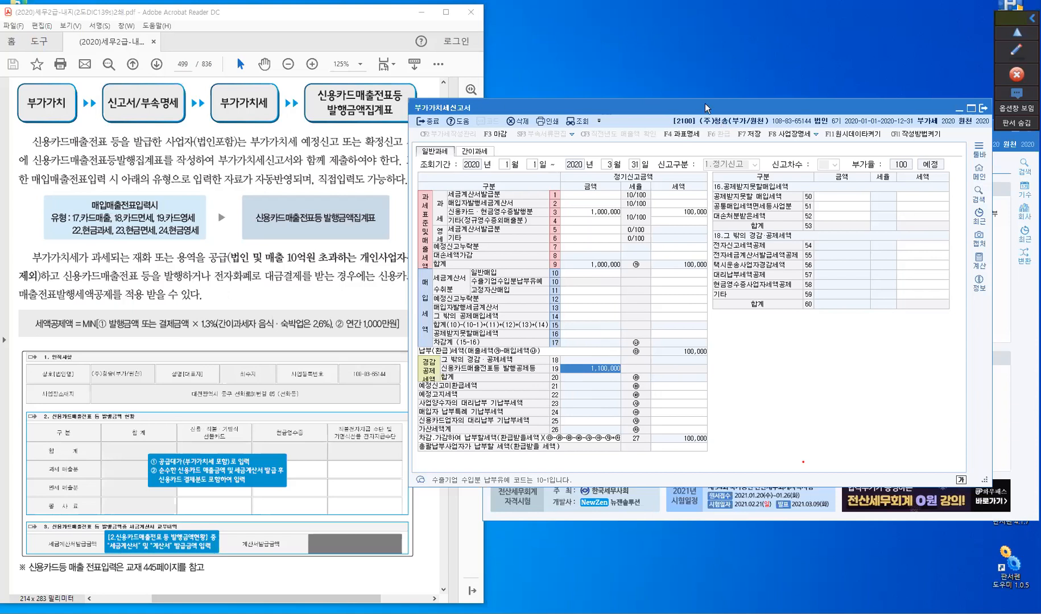
{"action": "key", "text": "F7"}
{"action": "left_click", "coordinate": [684, 374]}
- Clear the example amounts in rows 3 and 19 of the VAT return and close the return
{"action": "left_click_drag", "start_coordinate": [600, 109], "coordinate": [630, 113]}
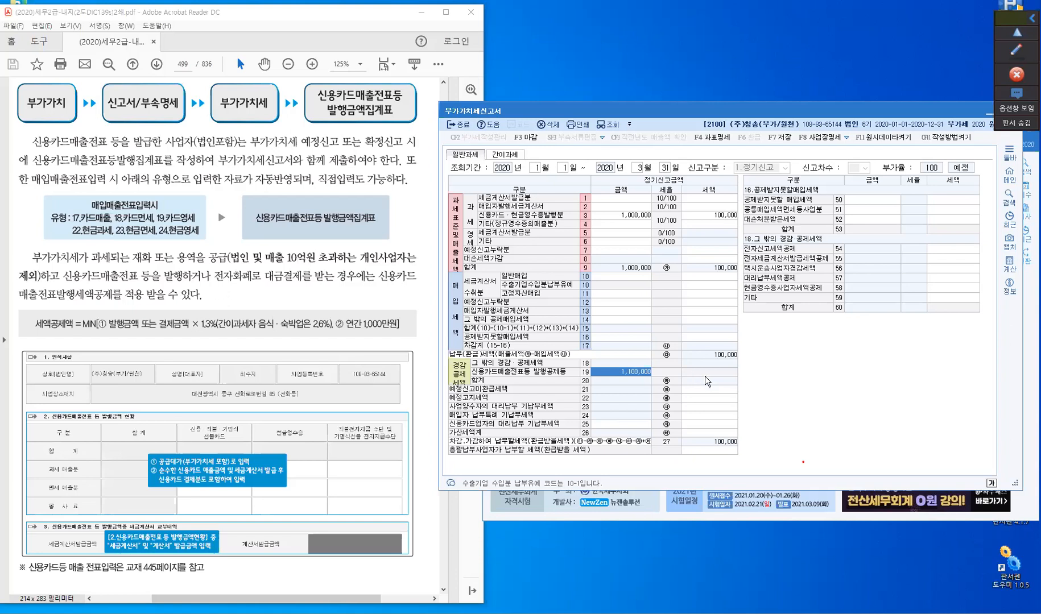
{"action": "left_click", "coordinate": [636, 219]}
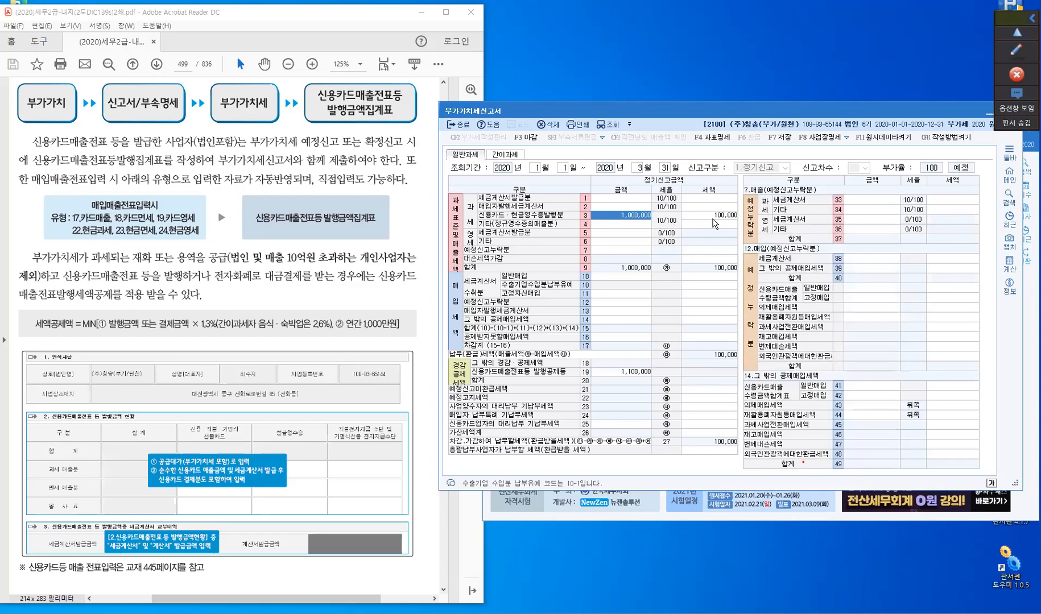
{"action": "key", "text": "space"}
{"action": "left_click", "coordinate": [619, 373]}
{"action": "key", "text": "space"}
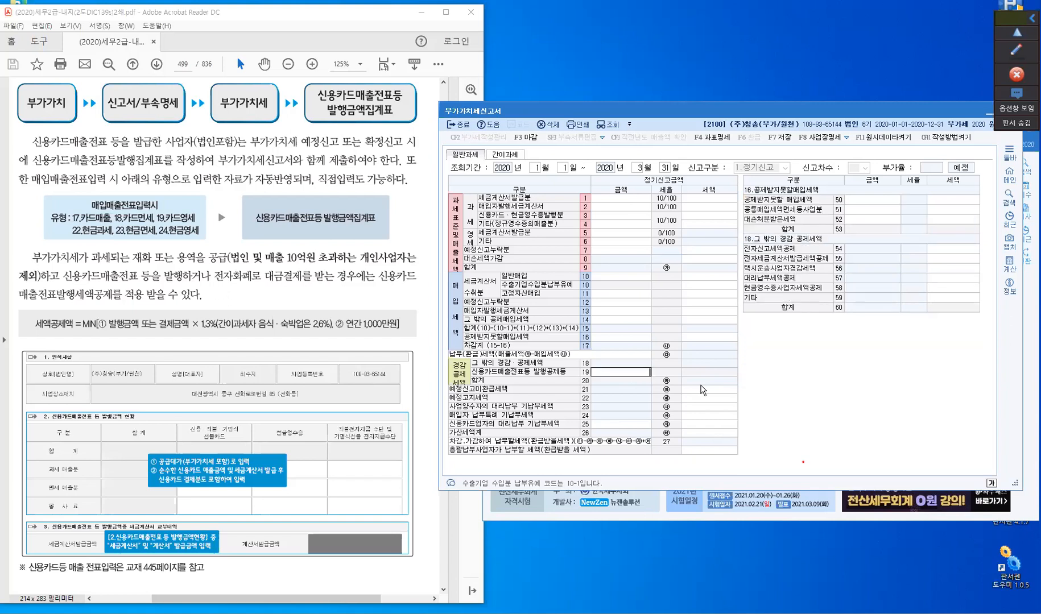
{"action": "key", "text": "Return"}
{"action": "key", "text": "Escape"}
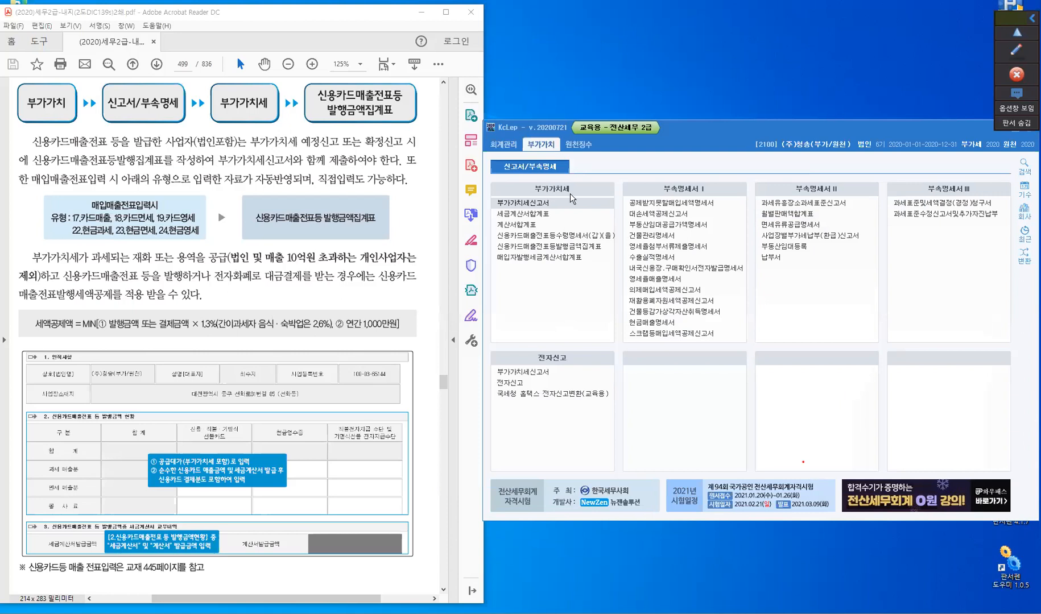
- Open the 신용카드매출전표등발행금액집계표 and set its inquiry period from January to March 2020
{"action": "left_click", "coordinate": [569, 252]}
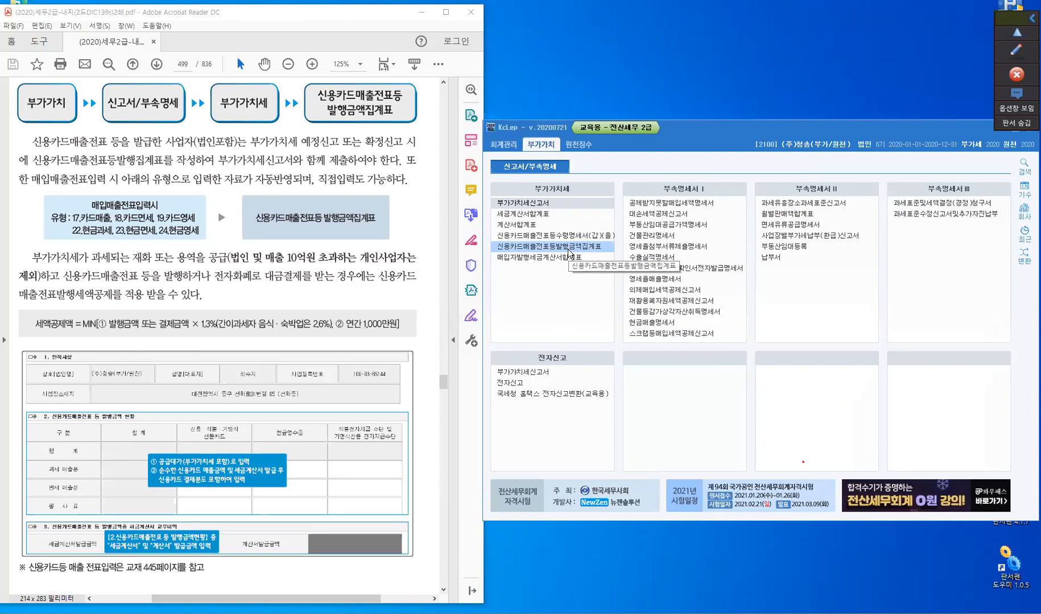
{"action": "left_click", "coordinate": [570, 252]}
{"action": "double_click", "coordinate": [567, 248]}
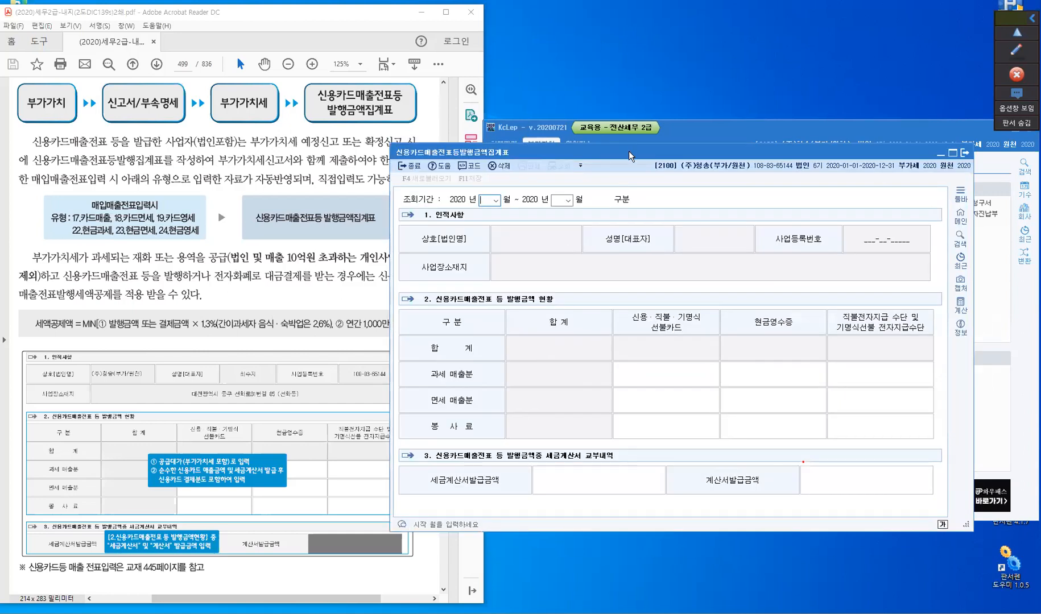
{"action": "left_click_drag", "start_coordinate": [629, 150], "coordinate": [565, 72]}
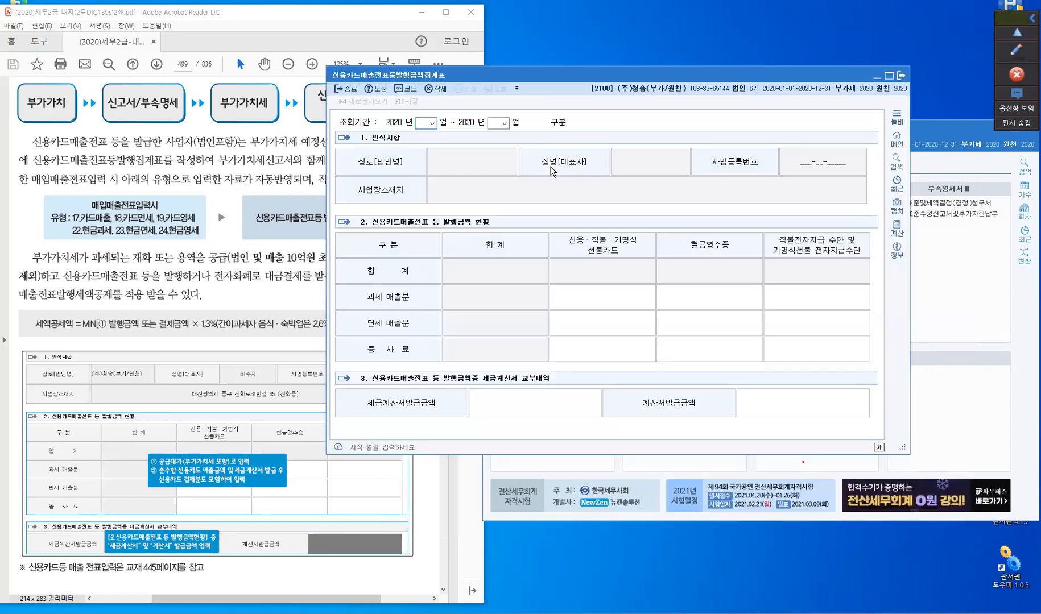
{"action": "type", "text": "1"}
{"action": "key", "text": "Return"}
{"action": "type", "text": "3"}
{"action": "key", "text": "Return"}
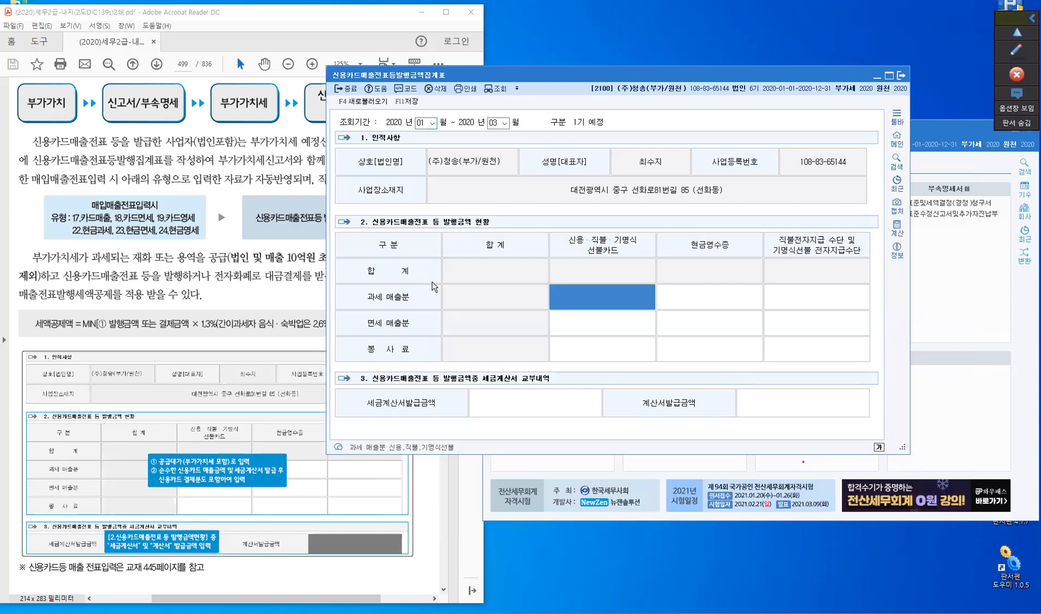
- Examine the textbook's sample summary form and its notes on entering issued amounts and tax invoice details
{"action": "left_click", "coordinate": [211, 290]}
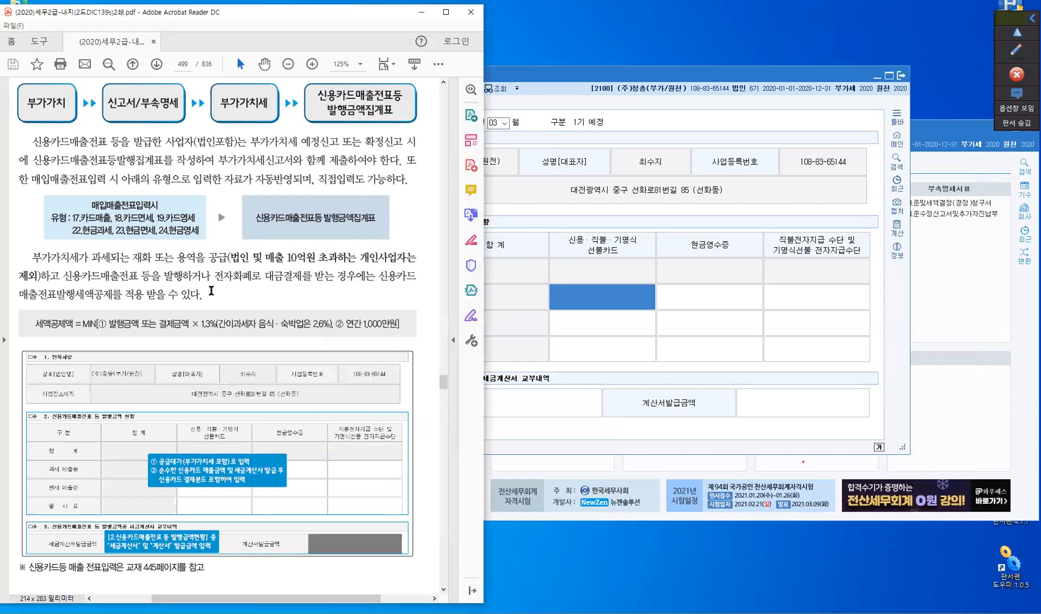
{"action": "scroll", "coordinate": [216, 288], "scroll_direction": "down", "scroll_amount": 3}
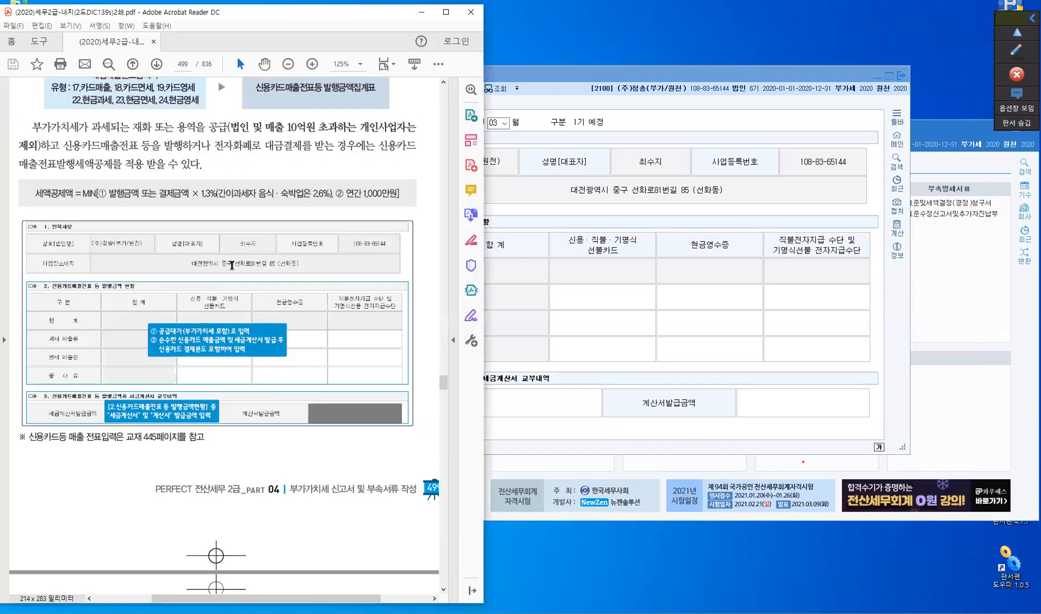
{"action": "scroll", "coordinate": [222, 272], "scroll_direction": "down", "scroll_amount": 2}
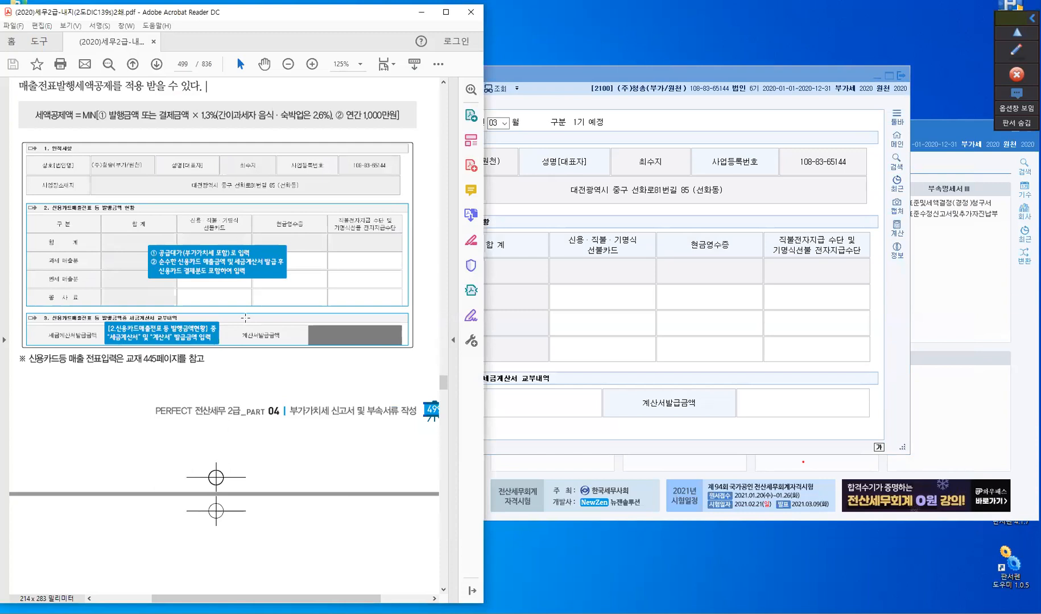
- Annotate the summary form with boxes around the headings of section 2 (발행금액 현황) and section 3 (세금계산서 교부내역)
{"action": "left_click", "coordinate": [600, 293]}
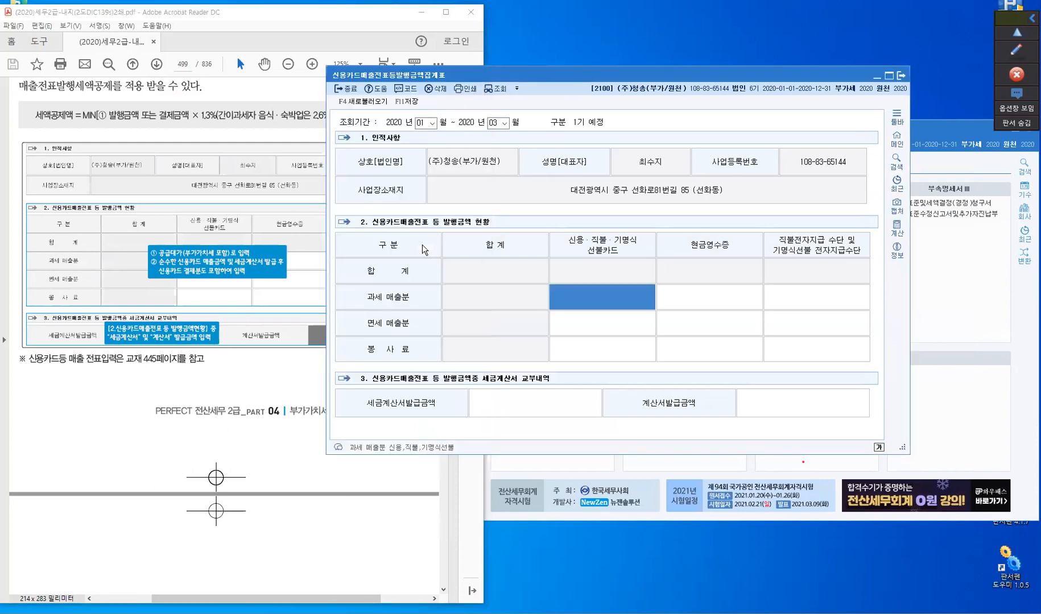
{"action": "left_click", "coordinate": [1015, 50]}
{"action": "left_click", "coordinate": [1017, 52]}
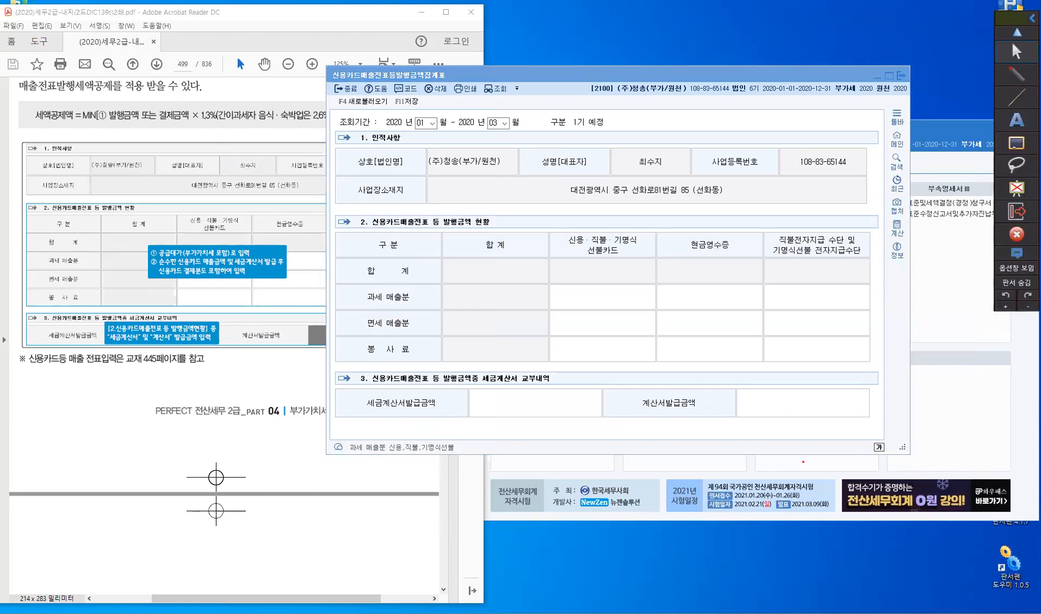
{"action": "left_click", "coordinate": [1022, 102]}
{"action": "left_click_drag", "start_coordinate": [388, 239], "coordinate": [508, 239]}
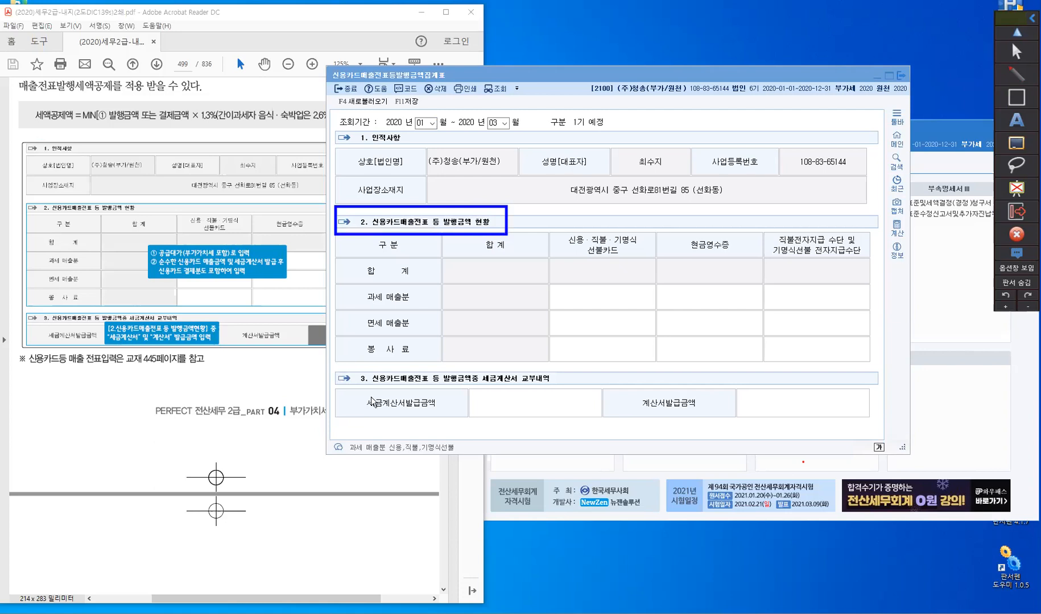
{"action": "mouse_move", "coordinate": [335, 363]}
{"action": "left_mouse_down"}
{"action": "mouse_move", "coordinate": [516, 395]}
{"action": "mouse_move", "coordinate": [558, 391]}
{"action": "left_mouse_up"}
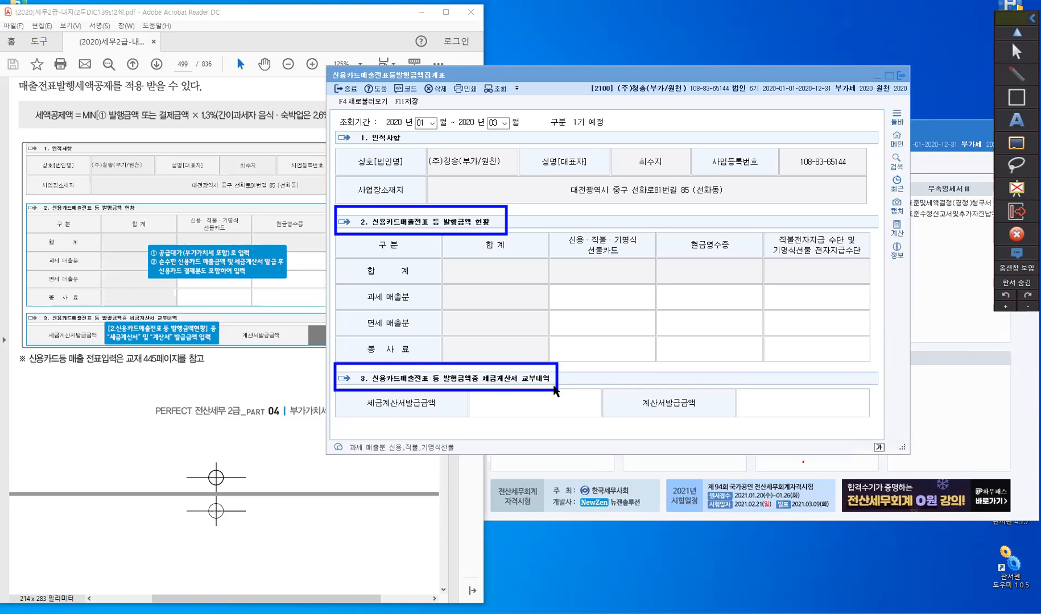
{"action": "mouse_move", "coordinate": [1017, 189]}
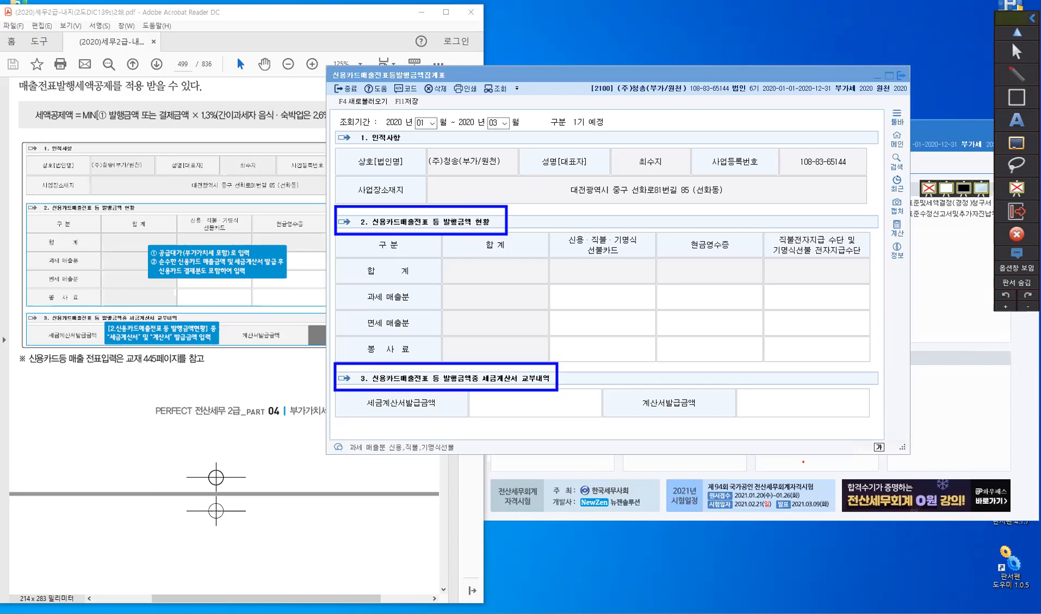
- Handwrite example A above the form in red pen: "A: 신용카드매출 - 110원(VAT포함)"
{"action": "left_click", "coordinate": [1022, 81]}
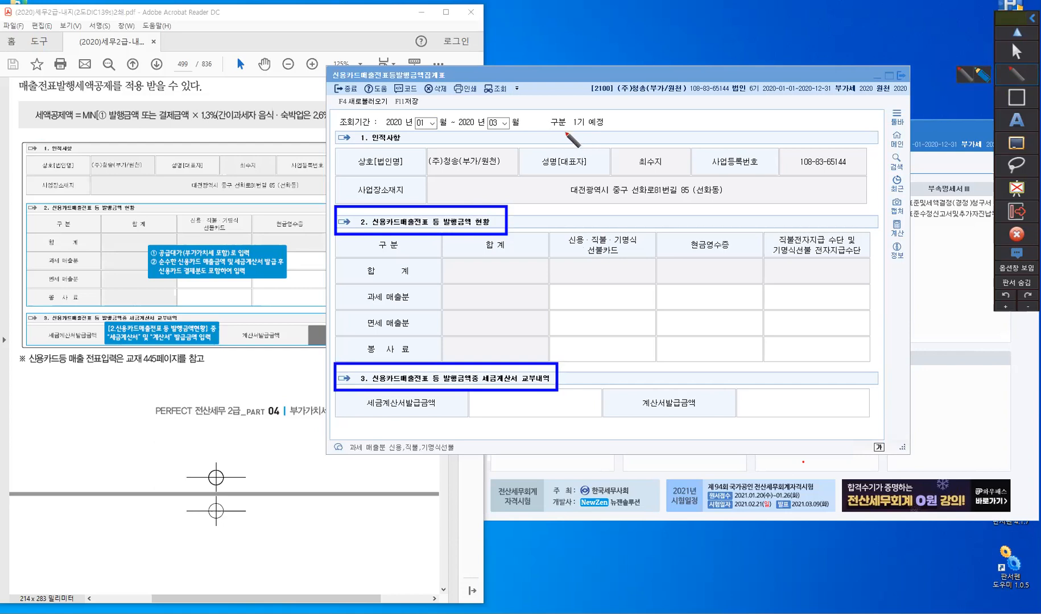
{"action": "left_click", "coordinate": [565, 131]}
{"action": "left_click_drag", "start_coordinate": [565, 130], "coordinate": [556, 145]}
{"action": "left_click_drag", "start_coordinate": [565, 131], "coordinate": [568, 146]}
{"action": "left_click", "coordinate": [575, 135]}
{"action": "left_click_drag", "start_coordinate": [559, 140], "coordinate": [598, 141]}
{"action": "left_click", "coordinate": [576, 141]}
{"action": "left_click_drag", "start_coordinate": [603, 132], "coordinate": [602, 142]}
{"action": "left_click_drag", "start_coordinate": [593, 141], "coordinate": [614, 129]}
{"action": "left_click_drag", "start_coordinate": [610, 135], "coordinate": [611, 141]}
{"action": "left_click_drag", "start_coordinate": [615, 134], "coordinate": [615, 139]}
{"action": "left_click_drag", "start_coordinate": [606, 141], "coordinate": [622, 146]}
{"action": "left_click_drag", "start_coordinate": [621, 140], "coordinate": [629, 139]}
{"action": "mouse_move", "coordinate": [635, 129]}
{"action": "left_mouse_down"}
{"action": "mouse_move", "coordinate": [635, 148]}
{"action": "mouse_move", "coordinate": [639, 137]}
{"action": "left_mouse_up"}
{"action": "left_click_drag", "start_coordinate": [641, 133], "coordinate": [650, 133]}
{"action": "left_click_drag", "start_coordinate": [642, 134], "coordinate": [649, 139]}
{"action": "left_click_drag", "start_coordinate": [640, 146], "coordinate": [687, 142]}
{"action": "left_click_drag", "start_coordinate": [681, 142], "coordinate": [681, 146]}
{"action": "left_click_drag", "start_coordinate": [677, 147], "coordinate": [687, 151]}
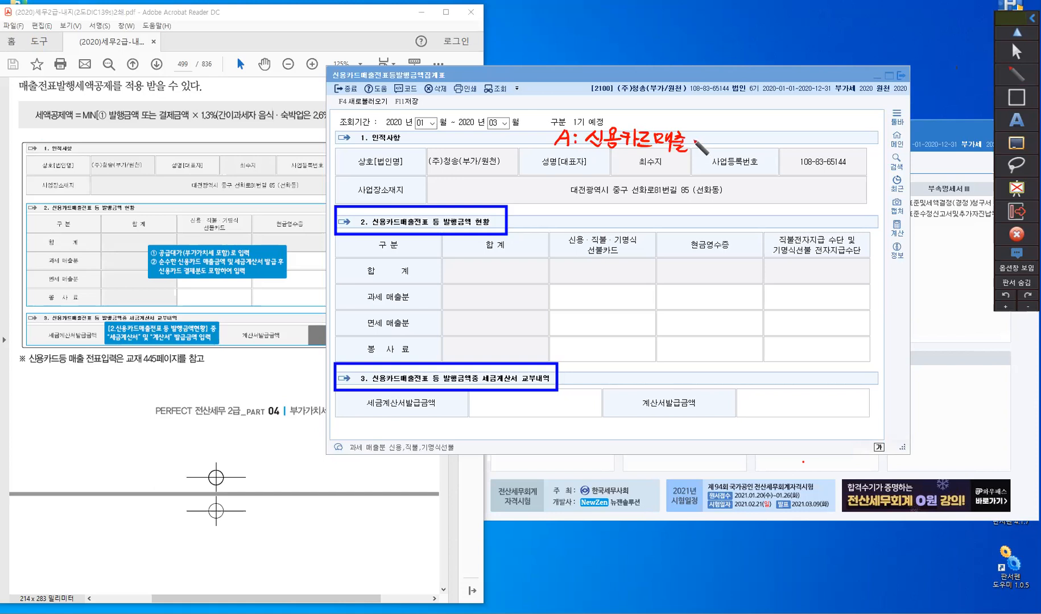
{"action": "left_click_drag", "start_coordinate": [692, 142], "coordinate": [721, 151]}
{"action": "left_click_drag", "start_coordinate": [733, 134], "coordinate": [754, 144]}
{"action": "mouse_move", "coordinate": [757, 134]}
{"action": "left_mouse_down"}
{"action": "mouse_move", "coordinate": [763, 152]}
{"action": "mouse_move", "coordinate": [781, 138]}
{"action": "left_mouse_up"}
{"action": "left_click_drag", "start_coordinate": [781, 151], "coordinate": [798, 151]}
{"action": "left_click_drag", "start_coordinate": [803, 138], "coordinate": [811, 138]}
{"action": "left_click_drag", "start_coordinate": [804, 145], "coordinate": [802, 153]}
{"action": "left_click_drag", "start_coordinate": [796, 154], "coordinate": [808, 152]}
{"action": "left_click_drag", "start_coordinate": [810, 135], "coordinate": [816, 139]}
{"action": "left_click_drag", "start_coordinate": [813, 141], "coordinate": [813, 142]}
{"action": "left_click_drag", "start_coordinate": [820, 136], "coordinate": [819, 146]}
{"action": "left_click_drag", "start_coordinate": [819, 141], "coordinate": [822, 140]}
{"action": "left_click_drag", "start_coordinate": [812, 148], "coordinate": [819, 157]}
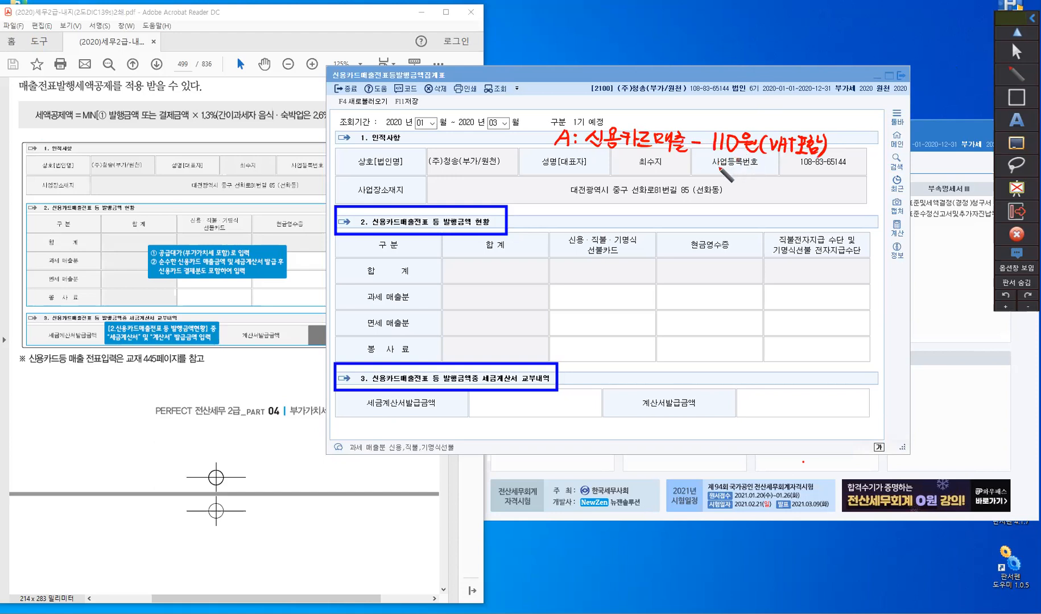
- Handwrite an arrow note beneath example A giving its entry type as "유형: 17.카과"
{"action": "mouse_move", "coordinate": [601, 154]}
{"action": "left_mouse_down"}
{"action": "mouse_move", "coordinate": [604, 171]}
{"action": "mouse_move", "coordinate": [618, 170]}
{"action": "left_mouse_up"}
{"action": "left_click", "coordinate": [629, 159]}
{"action": "left_click_drag", "start_coordinate": [625, 159], "coordinate": [636, 177]}
{"action": "left_click_drag", "start_coordinate": [641, 158], "coordinate": [659, 180]}
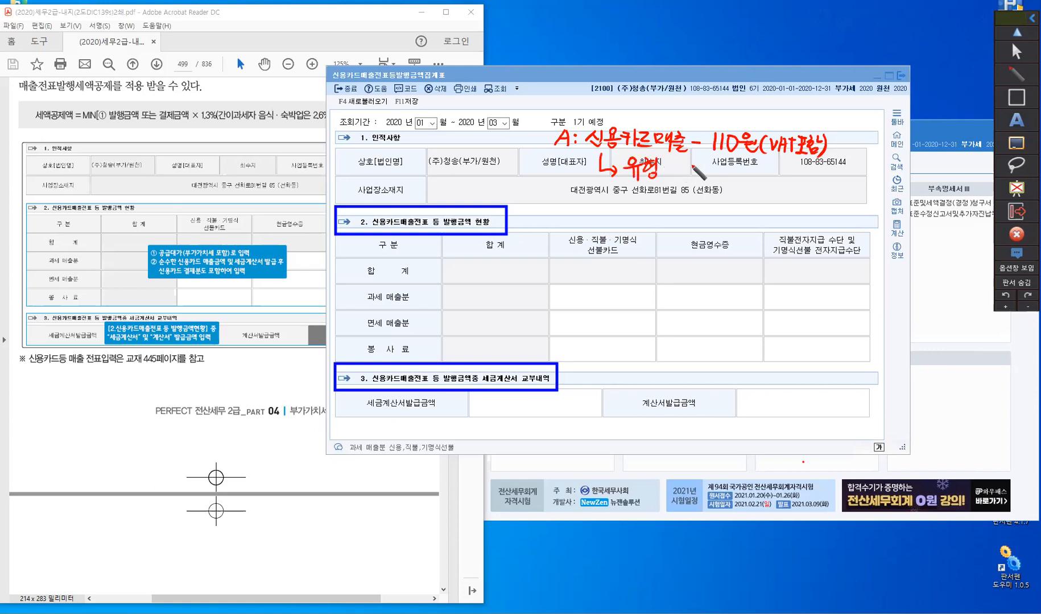
{"action": "left_click", "coordinate": [666, 164]}
{"action": "left_click", "coordinate": [666, 173]}
{"action": "left_click_drag", "start_coordinate": [680, 161], "coordinate": [680, 176]}
{"action": "mouse_move", "coordinate": [686, 162]}
{"action": "left_mouse_down"}
{"action": "mouse_move", "coordinate": [691, 178]}
{"action": "mouse_move", "coordinate": [710, 180]}
{"action": "mouse_move", "coordinate": [712, 169]}
{"action": "mouse_move", "coordinate": [716, 180]}
{"action": "left_mouse_up"}
{"action": "left_click", "coordinate": [700, 175]}
{"action": "left_click_drag", "start_coordinate": [717, 171], "coordinate": [730, 175]}
{"action": "left_click_drag", "start_coordinate": [732, 165], "coordinate": [733, 179]}
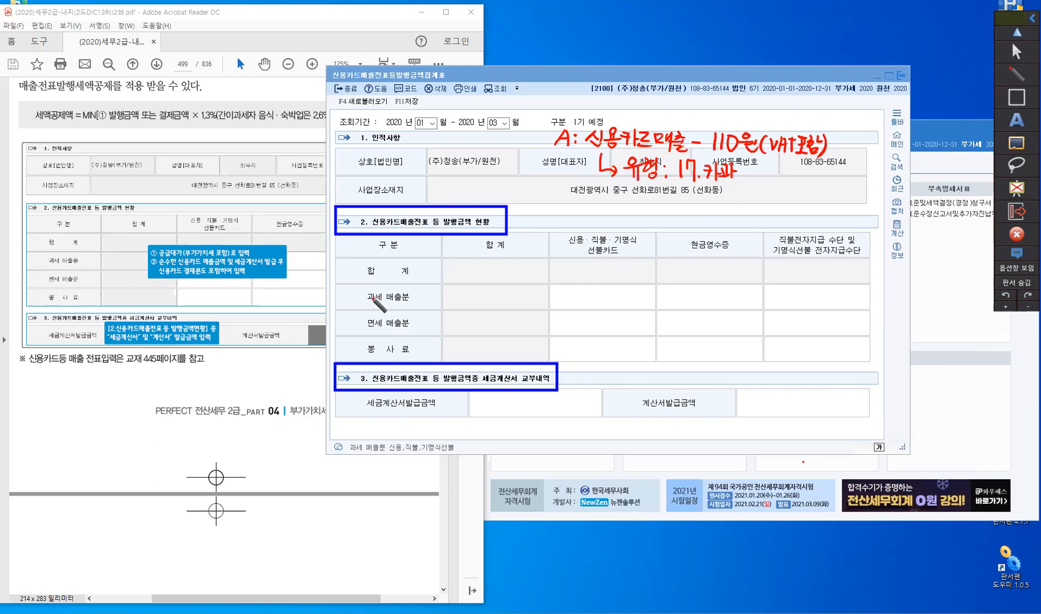
- Underline 과세 in the taxable sales row, bracket 발행금액 in the section 2 heading and write "공급대가" above it
{"action": "left_click_drag", "start_coordinate": [365, 304], "coordinate": [384, 303]}
{"action": "mouse_move", "coordinate": [445, 212]}
{"action": "left_mouse_down"}
{"action": "mouse_move", "coordinate": [444, 231]}
{"action": "mouse_move", "coordinate": [469, 231]}
{"action": "left_mouse_up"}
{"action": "mouse_move", "coordinate": [413, 170]}
{"action": "left_mouse_down"}
{"action": "mouse_move", "coordinate": [461, 184]}
{"action": "mouse_move", "coordinate": [462, 197]}
{"action": "left_mouse_up"}
{"action": "left_click_drag", "start_coordinate": [466, 177], "coordinate": [468, 194]}
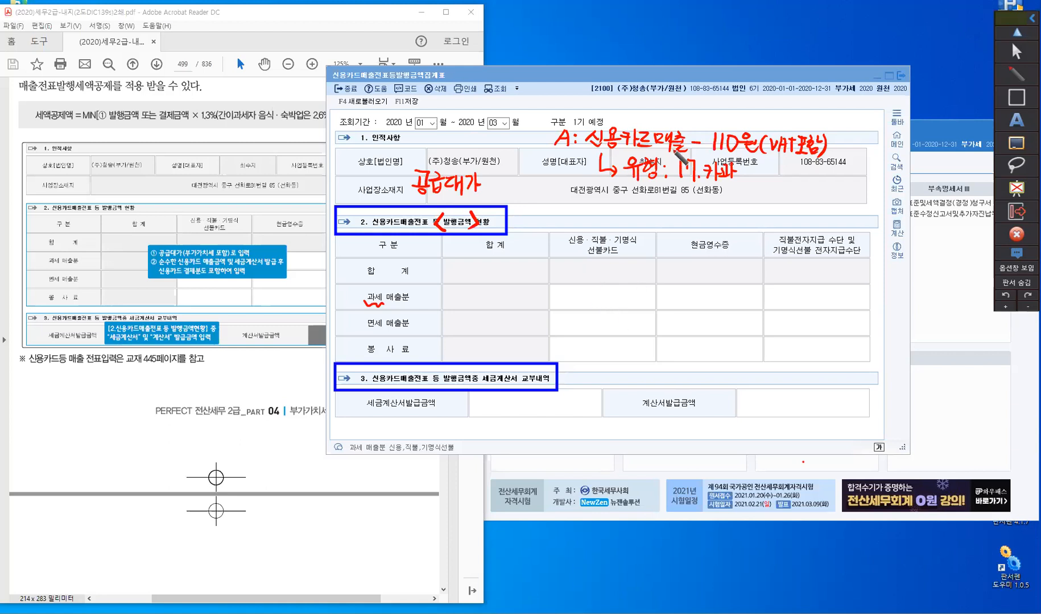
- Handwrite example B under example A in red pen: "B: 세금계산서매출 - 110원(VAT포함)"
{"action": "left_click_drag", "start_coordinate": [558, 192], "coordinate": [557, 209]}
{"action": "left_click", "coordinate": [578, 200]}
{"action": "left_click", "coordinate": [578, 206]}
{"action": "left_click_drag", "start_coordinate": [598, 195], "coordinate": [590, 206]}
{"action": "left_click_drag", "start_coordinate": [596, 201], "coordinate": [604, 199]}
{"action": "left_click_drag", "start_coordinate": [604, 194], "coordinate": [605, 206]}
{"action": "mouse_move", "coordinate": [608, 192]}
{"action": "left_mouse_down"}
{"action": "mouse_move", "coordinate": [608, 209]}
{"action": "mouse_move", "coordinate": [625, 200]}
{"action": "mouse_move", "coordinate": [618, 209]}
{"action": "left_mouse_up"}
{"action": "left_click_drag", "start_coordinate": [618, 203], "coordinate": [627, 209]}
{"action": "left_click_drag", "start_coordinate": [632, 200], "coordinate": [638, 199]}
{"action": "left_click_drag", "start_coordinate": [632, 204], "coordinate": [640, 208]}
{"action": "mouse_move", "coordinate": [644, 194]}
{"action": "left_mouse_down"}
{"action": "mouse_move", "coordinate": [644, 209]}
{"action": "mouse_move", "coordinate": [656, 204]}
{"action": "left_mouse_up"}
{"action": "left_click_drag", "start_coordinate": [660, 194], "coordinate": [663, 212]}
{"action": "left_click_drag", "start_coordinate": [670, 197], "coordinate": [665, 207]}
{"action": "left_click_drag", "start_coordinate": [669, 202], "coordinate": [677, 212]}
{"action": "left_click_drag", "start_coordinate": [681, 199], "coordinate": [692, 209]}
{"action": "left_click_drag", "start_coordinate": [693, 202], "coordinate": [698, 202]}
{"action": "mouse_move", "coordinate": [699, 195]}
{"action": "left_mouse_down"}
{"action": "mouse_move", "coordinate": [699, 211]}
{"action": "mouse_move", "coordinate": [702, 202]}
{"action": "left_mouse_up"}
{"action": "left_click_drag", "start_coordinate": [707, 199], "coordinate": [720, 203]}
{"action": "mouse_move", "coordinate": [703, 209]}
{"action": "left_mouse_down"}
{"action": "mouse_move", "coordinate": [716, 217]}
{"action": "mouse_move", "coordinate": [729, 203]}
{"action": "mouse_move", "coordinate": [737, 216]}
{"action": "left_mouse_up"}
{"action": "mouse_move", "coordinate": [746, 198]}
{"action": "left_mouse_down"}
{"action": "mouse_move", "coordinate": [744, 216]}
{"action": "mouse_move", "coordinate": [755, 198]}
{"action": "mouse_move", "coordinate": [773, 203]}
{"action": "left_mouse_up"}
{"action": "left_click_drag", "start_coordinate": [768, 205], "coordinate": [768, 209]}
{"action": "left_click_drag", "start_coordinate": [775, 196], "coordinate": [774, 211]}
{"action": "left_click_drag", "start_coordinate": [765, 209], "coordinate": [785, 217]}
{"action": "left_click_drag", "start_coordinate": [788, 200], "coordinate": [798, 198]}
{"action": "left_click_drag", "start_coordinate": [805, 198], "coordinate": [815, 215]}
{"action": "left_click_drag", "start_coordinate": [804, 209], "coordinate": [825, 199]}
{"action": "left_click_drag", "start_coordinate": [820, 199], "coordinate": [820, 216]}
{"action": "mouse_move", "coordinate": [824, 199]}
{"action": "left_mouse_down"}
{"action": "mouse_move", "coordinate": [833, 198]}
{"action": "mouse_move", "coordinate": [826, 207]}
{"action": "left_mouse_up"}
{"action": "left_click_drag", "start_coordinate": [831, 199], "coordinate": [844, 195]}
{"action": "left_click_drag", "start_coordinate": [839, 199], "coordinate": [846, 198]}
{"action": "left_click_drag", "start_coordinate": [843, 201], "coordinate": [842, 201]}
{"action": "left_click_drag", "start_coordinate": [849, 194], "coordinate": [848, 207]}
{"action": "left_click_drag", "start_coordinate": [849, 202], "coordinate": [853, 200]}
{"action": "left_click_drag", "start_coordinate": [843, 208], "coordinate": [843, 215]}
{"action": "left_click_drag", "start_coordinate": [843, 208], "coordinate": [857, 218]}
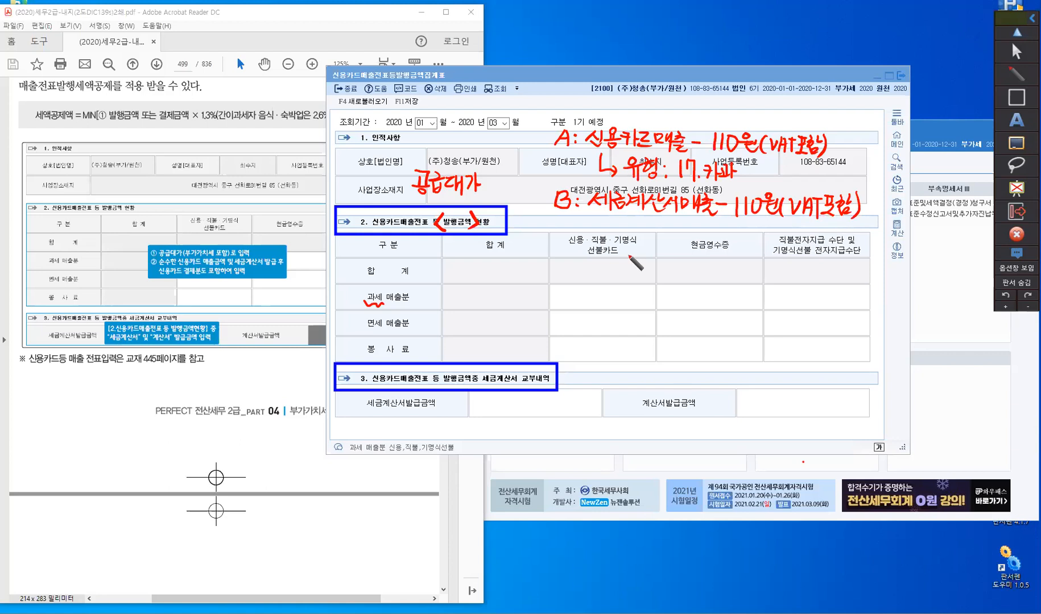
- Handwrite an arrow note beneath example B reading "카드결제 : 유형-11.과세"
{"action": "mouse_move", "coordinate": [603, 208]}
{"action": "left_mouse_down"}
{"action": "mouse_move", "coordinate": [603, 223]}
{"action": "mouse_move", "coordinate": [622, 222]}
{"action": "left_mouse_up"}
{"action": "left_click_drag", "start_coordinate": [632, 213], "coordinate": [632, 228]}
{"action": "left_click_drag", "start_coordinate": [631, 222], "coordinate": [645, 230]}
{"action": "left_click_drag", "start_coordinate": [646, 220], "coordinate": [649, 219]}
{"action": "left_click_drag", "start_coordinate": [652, 214], "coordinate": [662, 221]}
{"action": "left_click_drag", "start_coordinate": [649, 229], "coordinate": [695, 228]}
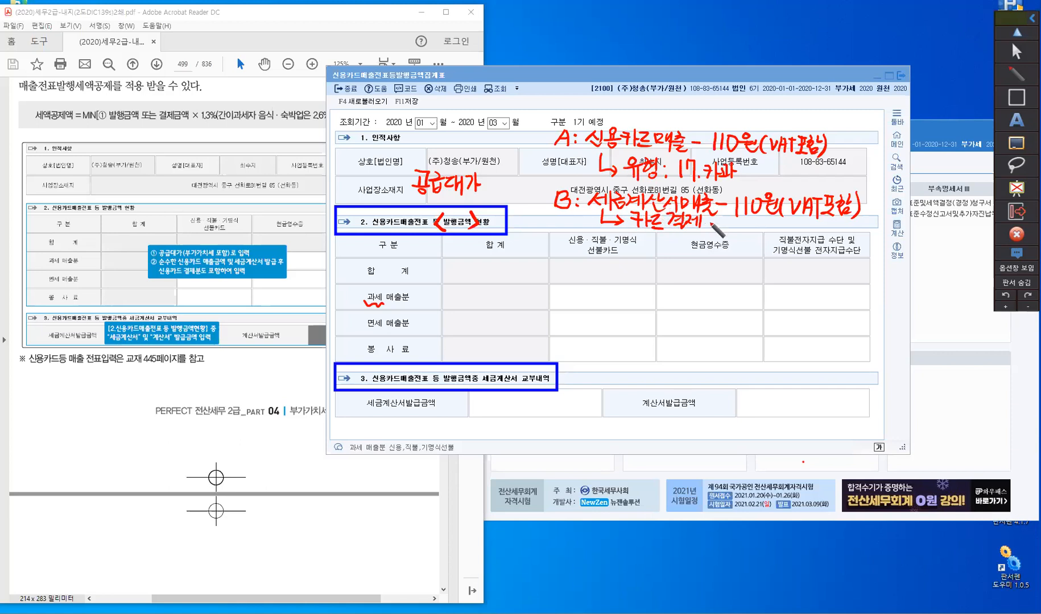
{"action": "left_click_drag", "start_coordinate": [716, 222], "coordinate": [734, 216]}
{"action": "mouse_move", "coordinate": [727, 225]}
{"action": "left_mouse_down"}
{"action": "mouse_move", "coordinate": [744, 223]}
{"action": "mouse_move", "coordinate": [732, 232]}
{"action": "left_mouse_up"}
{"action": "left_click_drag", "start_coordinate": [739, 224], "coordinate": [797, 226]}
{"action": "left_click", "coordinate": [789, 229]}
{"action": "left_click_drag", "start_coordinate": [795, 226], "coordinate": [795, 230]}
{"action": "left_click_drag", "start_coordinate": [791, 230], "coordinate": [803, 232]}
{"action": "left_click_drag", "start_coordinate": [804, 225], "coordinate": [808, 229]}
{"action": "left_click_drag", "start_coordinate": [812, 225], "coordinate": [816, 229]}
{"action": "left_click_drag", "start_coordinate": [815, 225], "coordinate": [819, 224]}
{"action": "left_click_drag", "start_coordinate": [819, 220], "coordinate": [819, 230]}
{"action": "left_click_drag", "start_coordinate": [823, 220], "coordinate": [824, 232]}
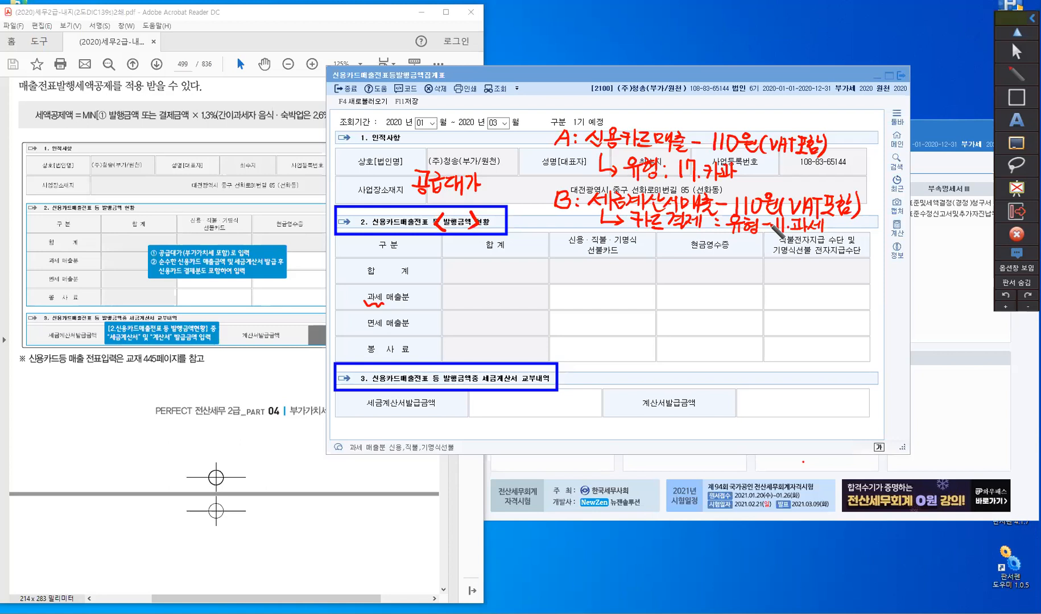
- Highlight 신용 in example A and 카드 in the note under example B with the highlighter pen
{"action": "left_click", "coordinate": [1020, 70]}
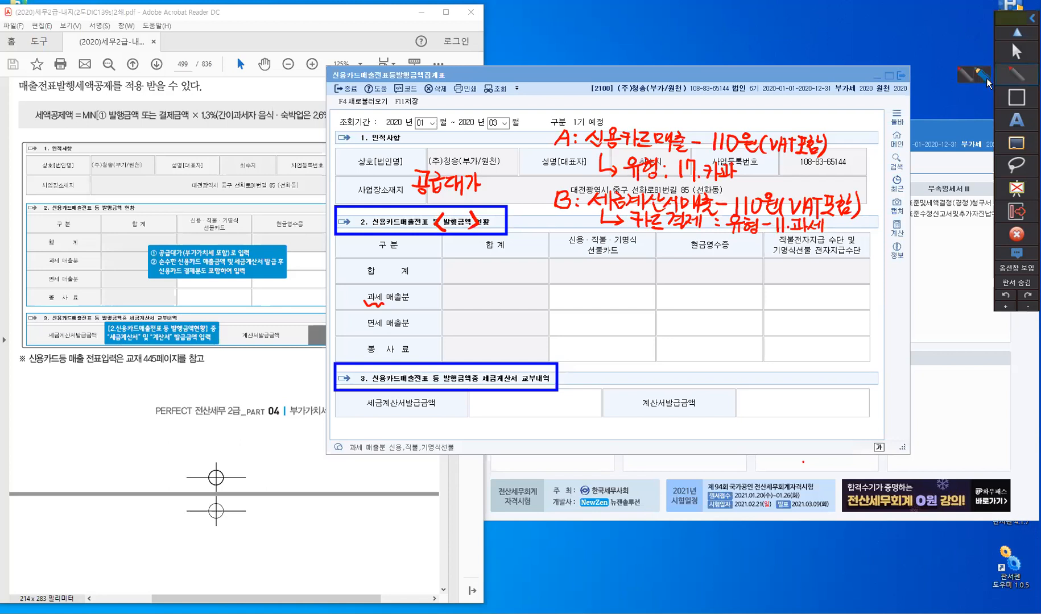
{"action": "left_click", "coordinate": [987, 78]}
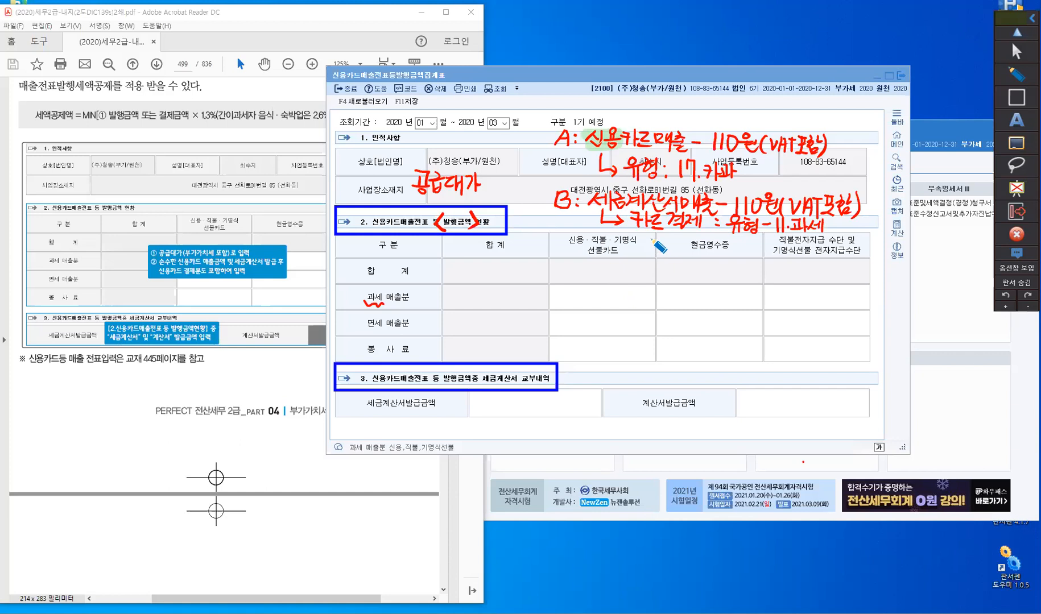
{"action": "mouse_move", "coordinate": [638, 220]}
{"action": "left_mouse_down"}
{"action": "mouse_move", "coordinate": [654, 222]}
{"action": "mouse_move", "coordinate": [636, 222]}
{"action": "left_mouse_up"}
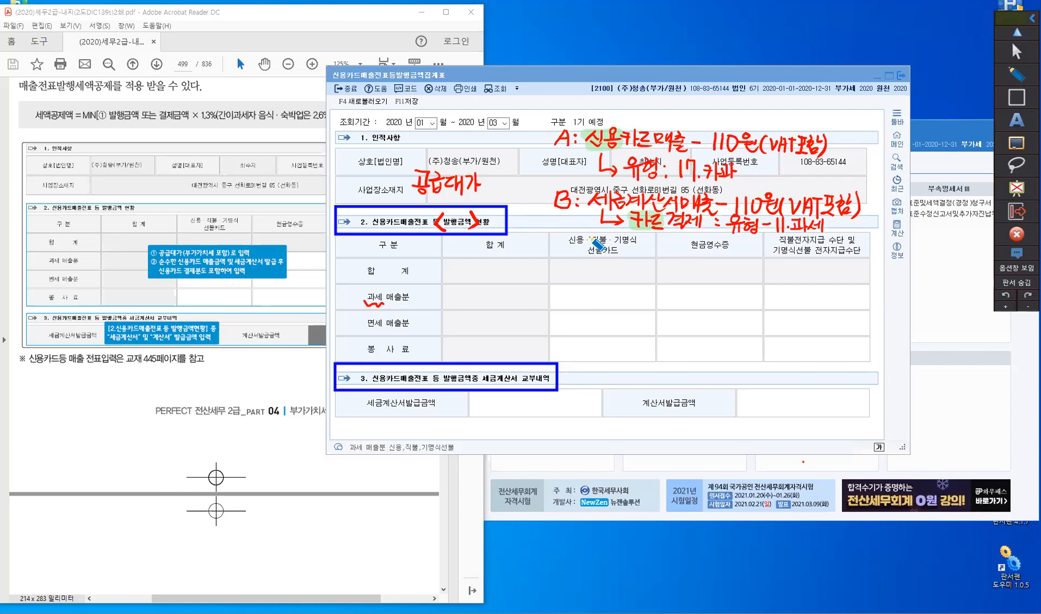
- Switch back to the red pen and write 220 in the card column of the 과세 매출분 row
{"action": "left_click", "coordinate": [1015, 74]}
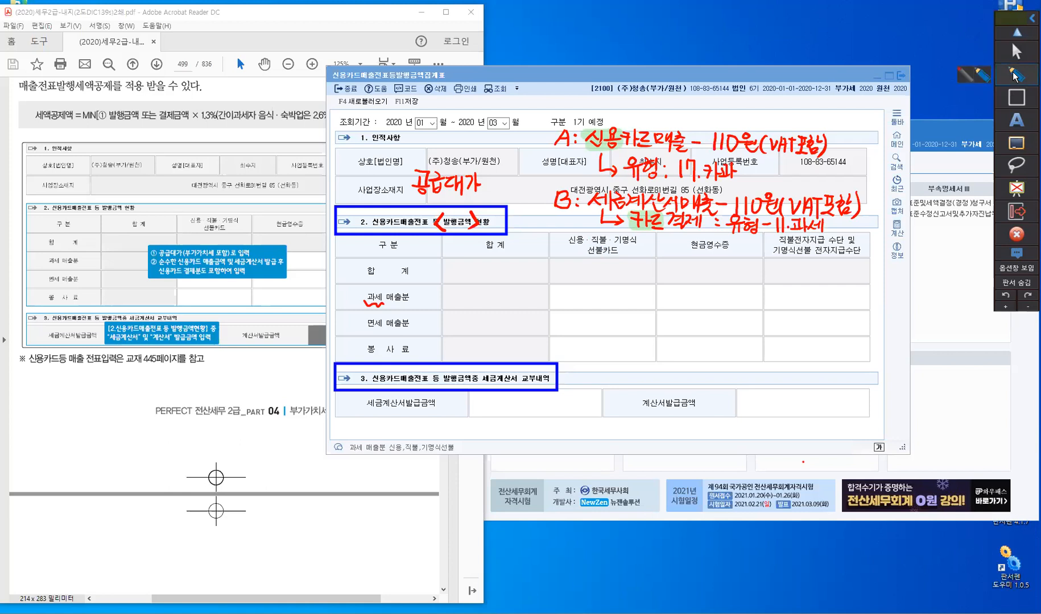
{"action": "left_click", "coordinate": [967, 79]}
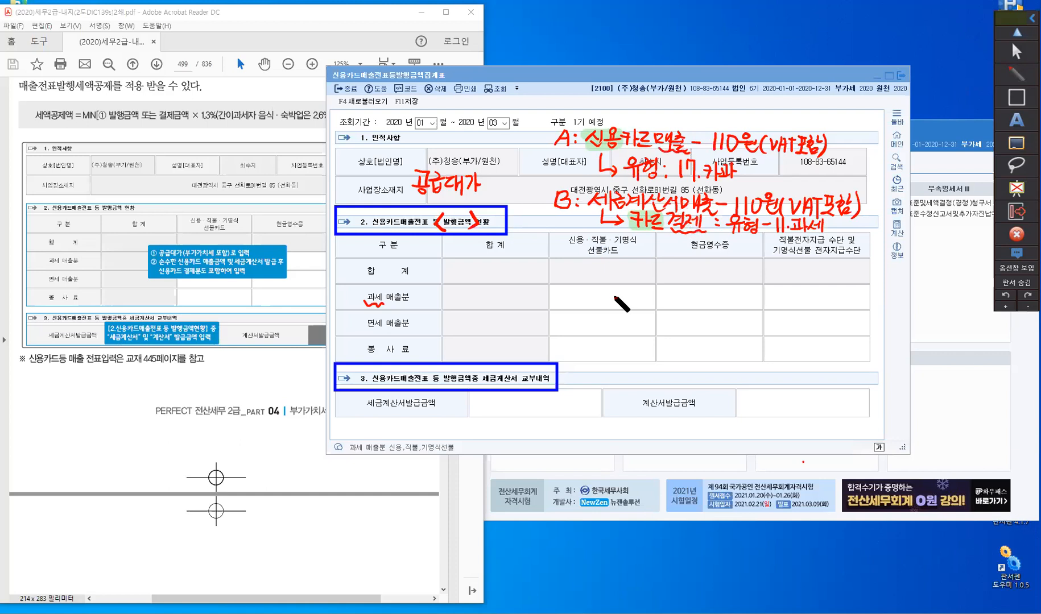
{"action": "mouse_move", "coordinate": [588, 294]}
{"action": "left_mouse_down"}
{"action": "mouse_move", "coordinate": [599, 307]}
{"action": "mouse_move", "coordinate": [624, 306]}
{"action": "mouse_move", "coordinate": [618, 296]}
{"action": "left_mouse_up"}
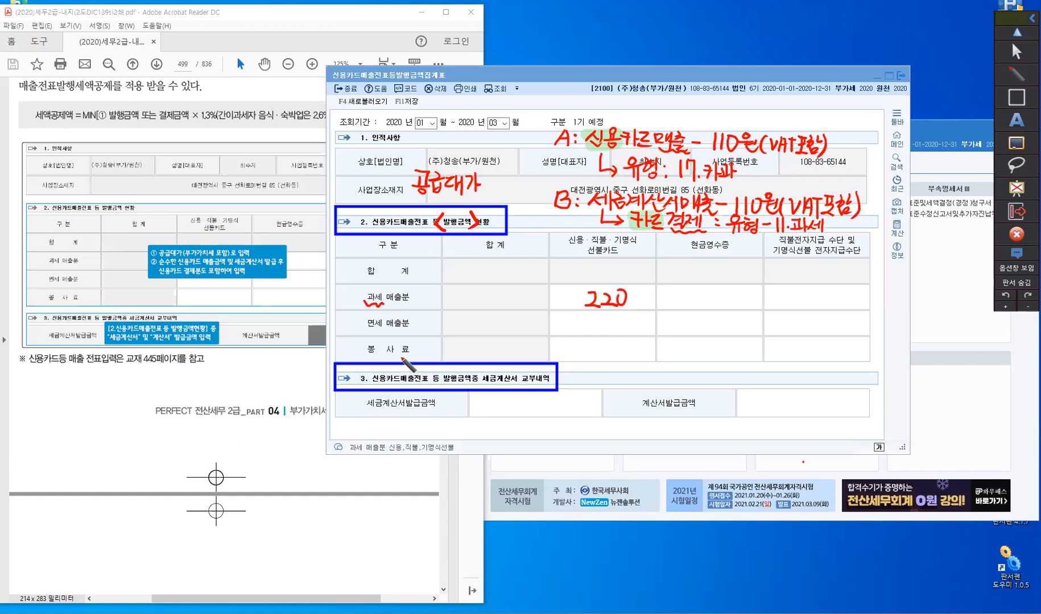
- Draw an arrow from section 2 to section 3, circle 중 in the section 3 heading and add quotation marks to the section 2 heading
{"action": "left_click_drag", "start_coordinate": [423, 239], "coordinate": [420, 369]}
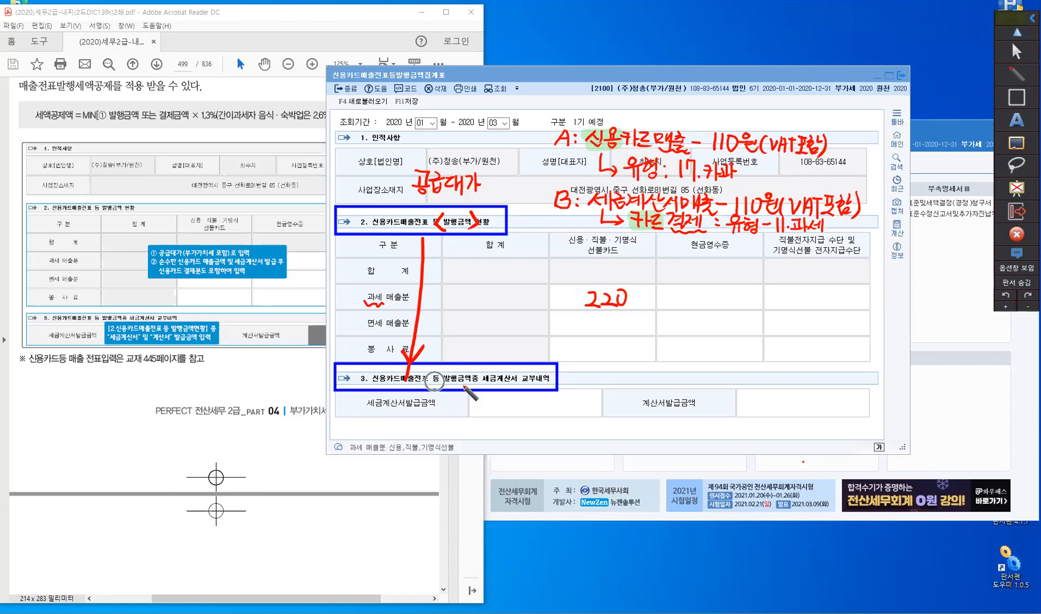
{"action": "left_click_drag", "start_coordinate": [481, 372], "coordinate": [474, 389]}
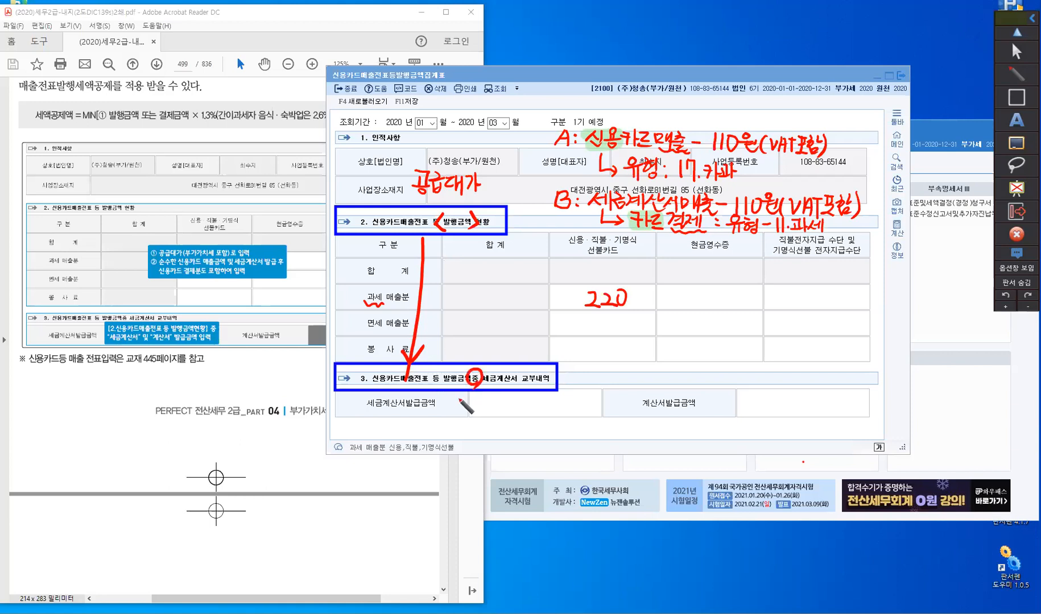
{"action": "left_click_drag", "start_coordinate": [351, 209], "coordinate": [353, 220]}
- Handwrite "세.계. 계산서" beside the section 3 heading
{"action": "left_click_drag", "start_coordinate": [583, 373], "coordinate": [575, 382]}
{"action": "left_click_drag", "start_coordinate": [579, 378], "coordinate": [591, 378]}
{"action": "mouse_move", "coordinate": [591, 373]}
{"action": "left_mouse_down"}
{"action": "mouse_move", "coordinate": [591, 384]}
{"action": "mouse_move", "coordinate": [605, 382]}
{"action": "left_mouse_up"}
{"action": "left_click", "coordinate": [601, 379]}
{"action": "left_click_drag", "start_coordinate": [609, 376], "coordinate": [616, 374]}
{"action": "left_click_drag", "start_coordinate": [610, 380], "coordinate": [616, 378]}
{"action": "mouse_move", "coordinate": [618, 371]}
{"action": "left_mouse_down"}
{"action": "mouse_move", "coordinate": [623, 385]}
{"action": "mouse_move", "coordinate": [641, 383]}
{"action": "left_mouse_up"}
{"action": "left_click", "coordinate": [626, 381]}
{"action": "left_click_drag", "start_coordinate": [647, 376], "coordinate": [654, 375]}
{"action": "left_click_drag", "start_coordinate": [647, 380], "coordinate": [654, 379]}
{"action": "left_click_drag", "start_coordinate": [655, 371], "coordinate": [655, 382]}
{"action": "left_click_drag", "start_coordinate": [659, 371], "coordinate": [664, 380]}
{"action": "left_click_drag", "start_coordinate": [668, 376], "coordinate": [672, 380]}
{"action": "left_click_drag", "start_coordinate": [675, 372], "coordinate": [677, 386]}
{"action": "left_click_drag", "start_coordinate": [682, 373], "coordinate": [678, 380]}
{"action": "left_click_drag", "start_coordinate": [681, 377], "coordinate": [684, 381]}
{"action": "left_click_drag", "start_coordinate": [685, 378], "coordinate": [689, 376]}
{"action": "left_click_drag", "start_coordinate": [690, 372], "coordinate": [690, 387]}
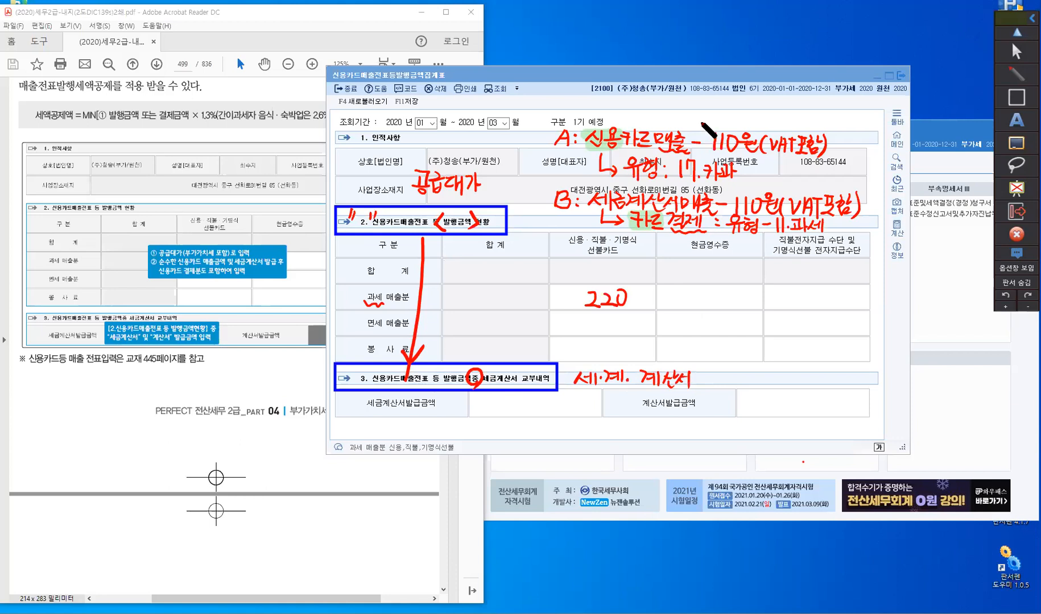
- Draw an arrow up from example A and write "세.계 발급(교부) 금지" above it
{"action": "left_click_drag", "start_coordinate": [664, 120], "coordinate": [694, 104]}
{"action": "left_click_drag", "start_coordinate": [711, 101], "coordinate": [702, 119]}
{"action": "left_click_drag", "start_coordinate": [709, 109], "coordinate": [719, 108]}
{"action": "left_click_drag", "start_coordinate": [720, 102], "coordinate": [720, 117]}
{"action": "mouse_move", "coordinate": [725, 99]}
{"action": "left_mouse_down"}
{"action": "mouse_move", "coordinate": [726, 120]}
{"action": "mouse_move", "coordinate": [750, 107]}
{"action": "left_mouse_up"}
{"action": "left_click", "coordinate": [731, 116]}
{"action": "mouse_move", "coordinate": [751, 100]}
{"action": "left_mouse_down"}
{"action": "mouse_move", "coordinate": [752, 118]}
{"action": "mouse_move", "coordinate": [764, 114]}
{"action": "left_mouse_up"}
{"action": "mouse_move", "coordinate": [764, 113]}
{"action": "left_mouse_down"}
{"action": "mouse_move", "coordinate": [772, 100]}
{"action": "mouse_move", "coordinate": [776, 112]}
{"action": "left_mouse_up"}
{"action": "left_click_drag", "start_coordinate": [765, 114], "coordinate": [787, 113]}
{"action": "left_click_drag", "start_coordinate": [783, 99], "coordinate": [785, 121]}
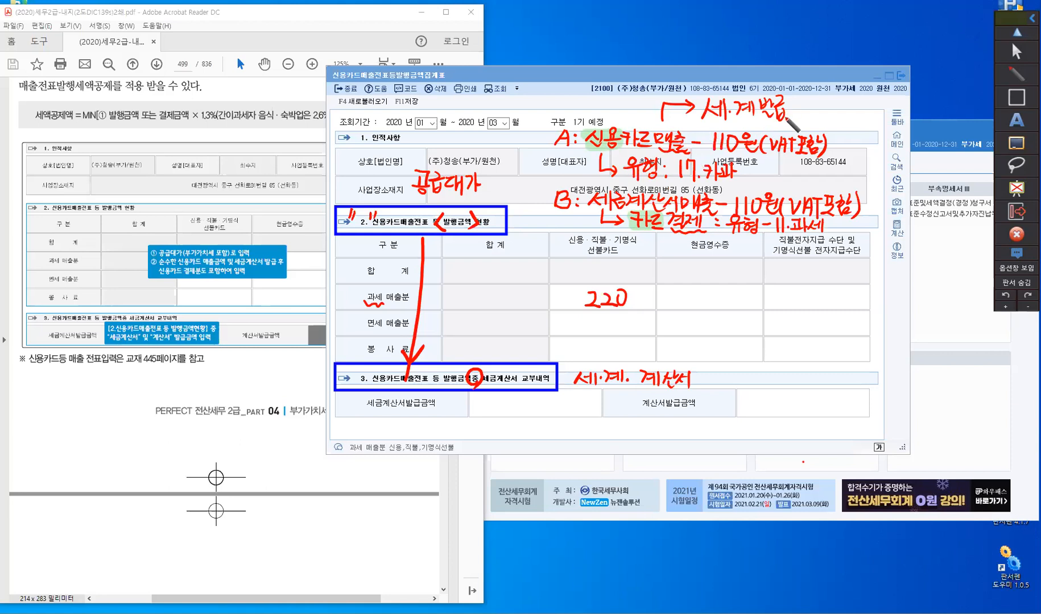
{"action": "mouse_move", "coordinate": [791, 98]}
{"action": "left_mouse_down"}
{"action": "mouse_move", "coordinate": [787, 123]}
{"action": "mouse_move", "coordinate": [853, 111]}
{"action": "mouse_move", "coordinate": [864, 119]}
{"action": "left_mouse_up"}
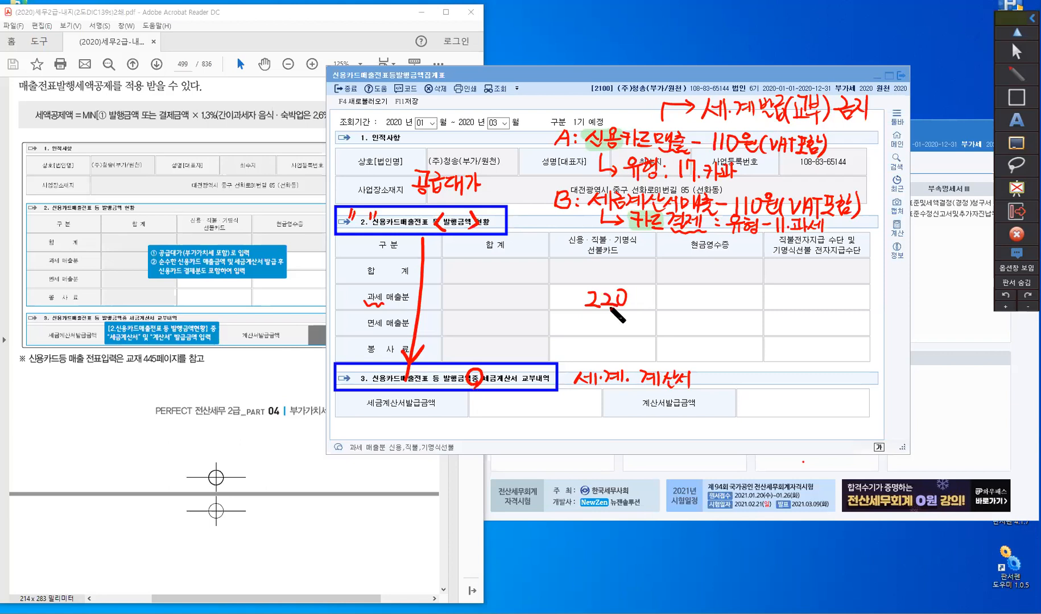
- Write 220 in both the 과세 매출분 total and overall total, write 110 in 세금계산서발급금액, and leave annotation mode
{"action": "left_click_drag", "start_coordinate": [468, 292], "coordinate": [491, 306]}
{"action": "mouse_move", "coordinate": [500, 290]}
{"action": "left_mouse_down"}
{"action": "mouse_move", "coordinate": [498, 273]}
{"action": "mouse_move", "coordinate": [508, 275]}
{"action": "left_mouse_up"}
{"action": "left_click_drag", "start_coordinate": [516, 261], "coordinate": [517, 263]}
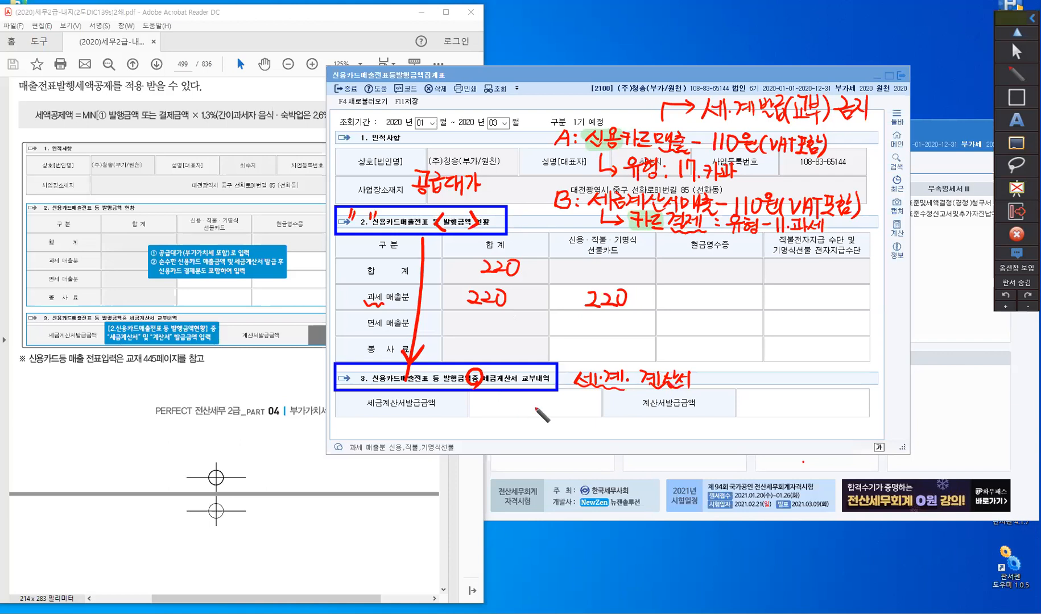
{"action": "mouse_move", "coordinate": [524, 396]}
{"action": "left_mouse_down"}
{"action": "mouse_move", "coordinate": [523, 408]}
{"action": "mouse_move", "coordinate": [541, 410]}
{"action": "mouse_move", "coordinate": [539, 393]}
{"action": "left_mouse_up"}
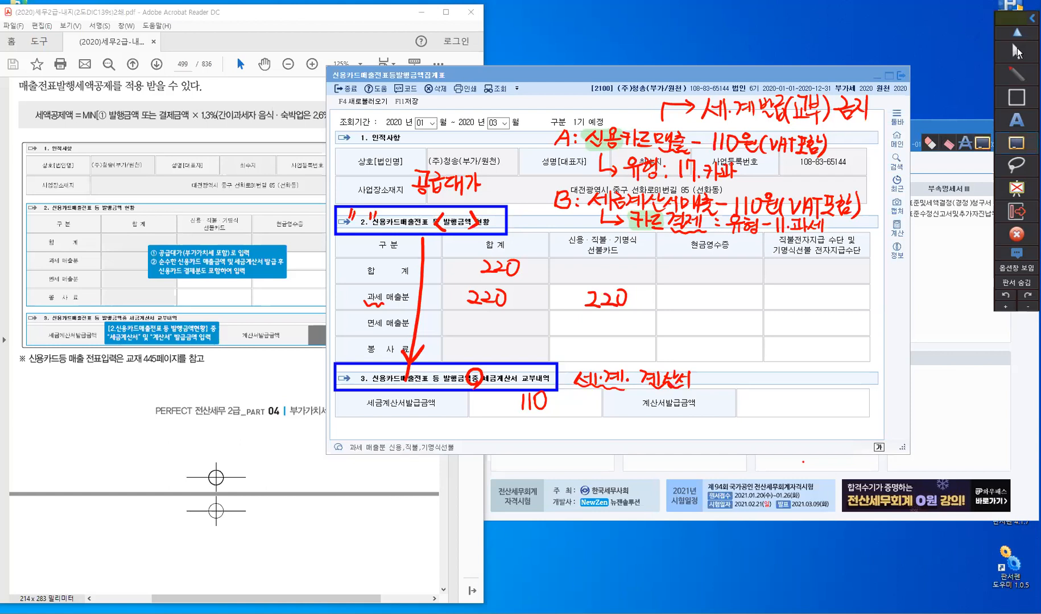
{"action": "left_click", "coordinate": [1017, 52]}
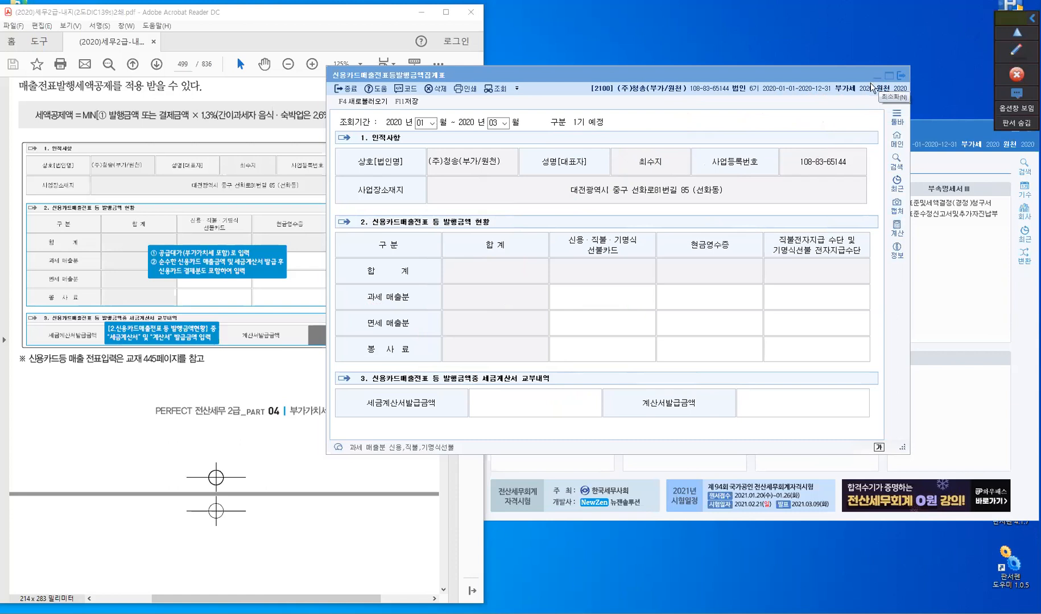
- Minimise the summary form and examine the card sales (카드매출) section on page 445 of the textbook PDF
{"action": "left_click", "coordinate": [877, 76]}
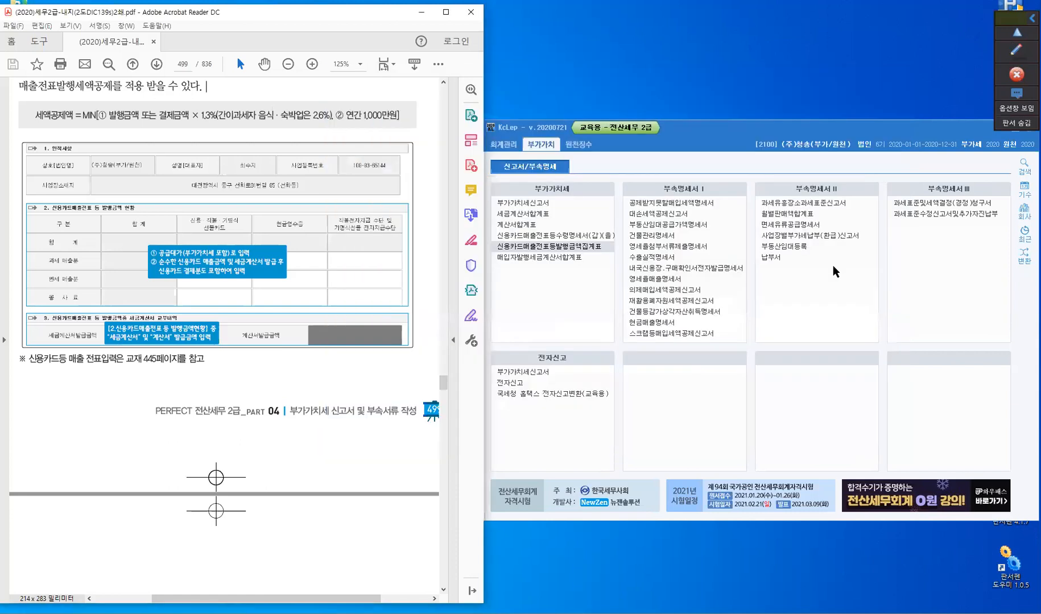
{"action": "left_click", "coordinate": [111, 366]}
{"action": "left_click", "coordinate": [170, 64]}
{"action": "type", "text": "445"}
{"action": "key", "text": "Return"}
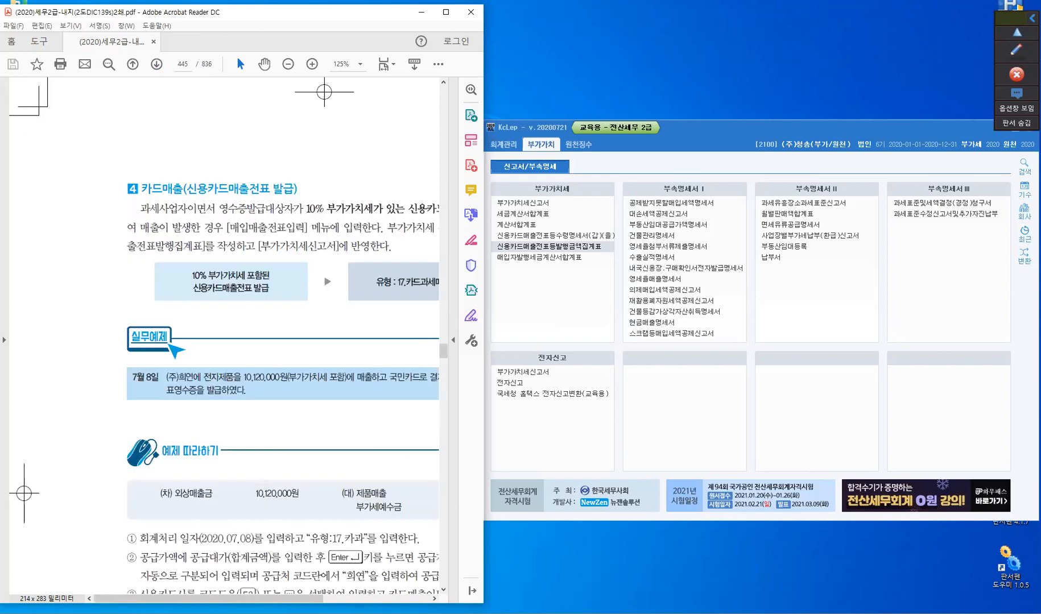
{"action": "scroll", "coordinate": [158, 450], "scroll_direction": "right", "scroll_amount": 4}
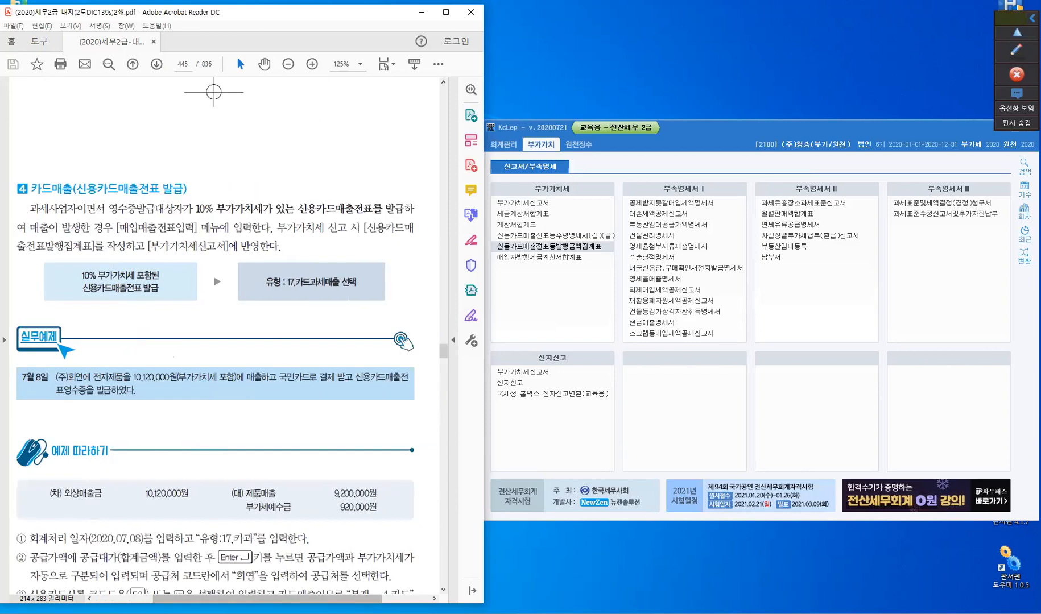
{"action": "scroll", "coordinate": [158, 450], "scroll_direction": "down", "scroll_amount": 3}
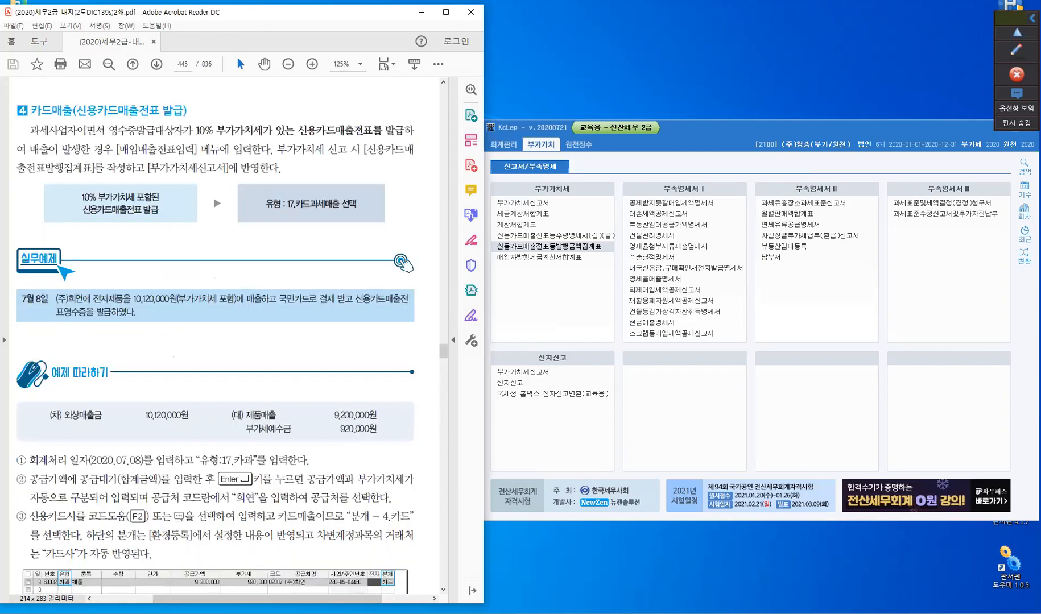
{"action": "scroll", "coordinate": [52, 271], "scroll_direction": "left", "scroll_amount": 1}
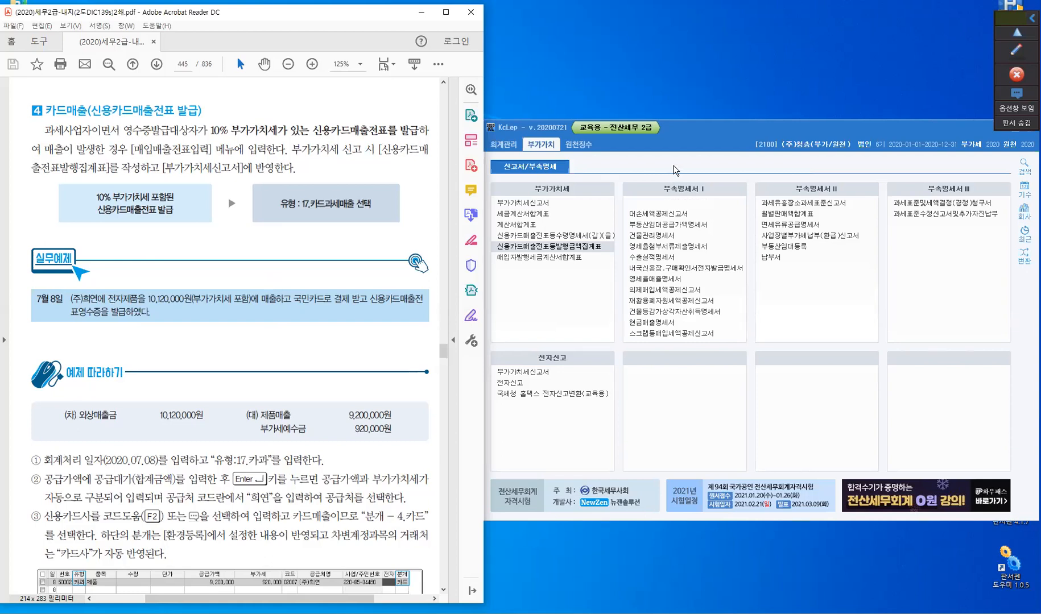
- Open the 매입매출전표입력 screen from KcLep's accounting management (회계관리) area
{"action": "left_click", "coordinate": [508, 145]}
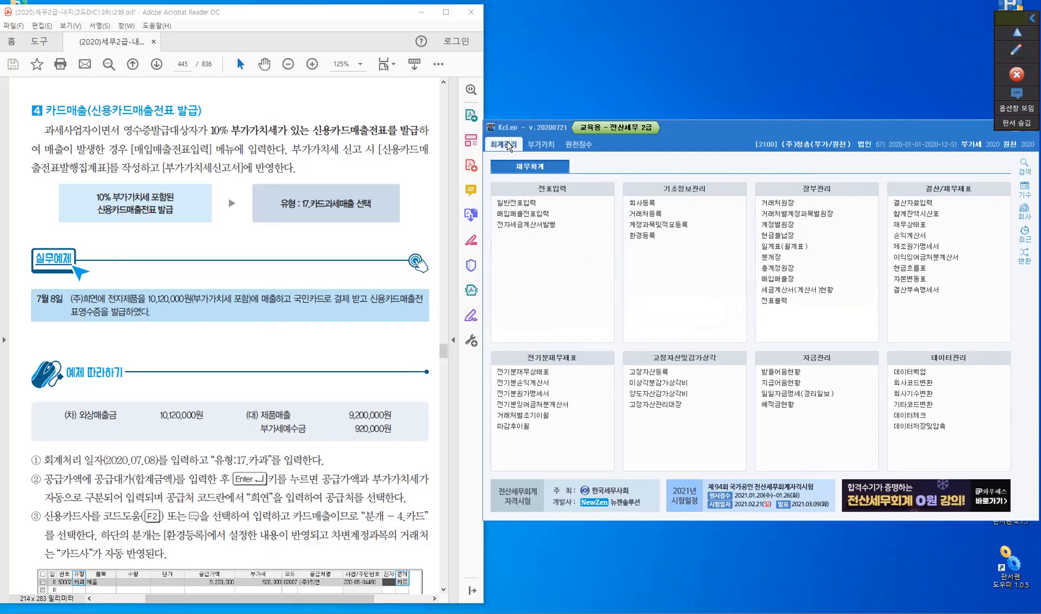
{"action": "left_click", "coordinate": [523, 216]}
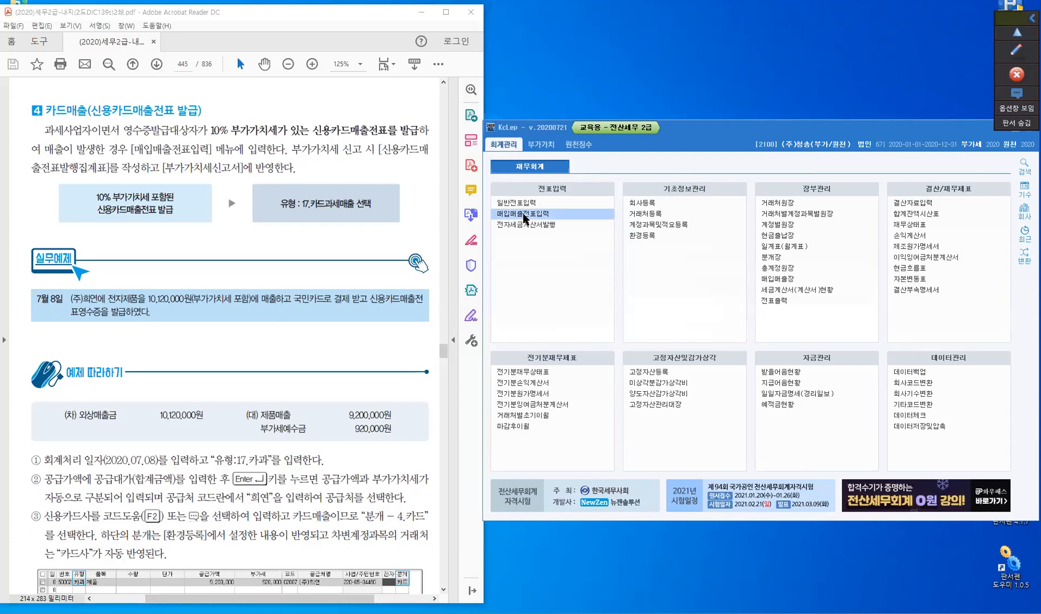
{"action": "left_click", "coordinate": [523, 217]}
{"action": "left_click", "coordinate": [524, 215]}
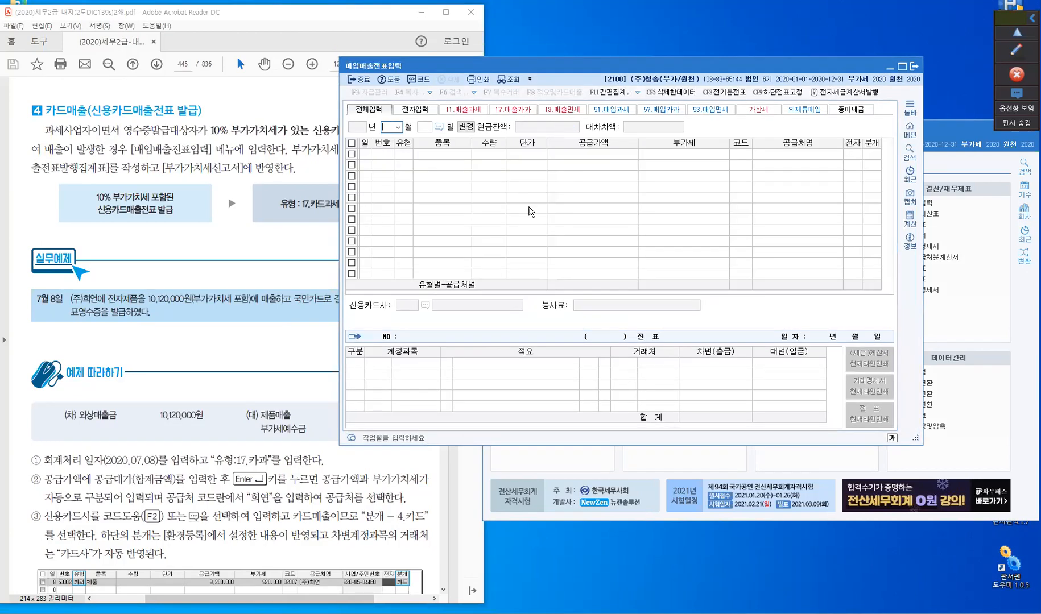
- Start a slip line dated July 8, 2020 with type 17 (카과) and item name 제품
{"action": "type", "text": "8"}
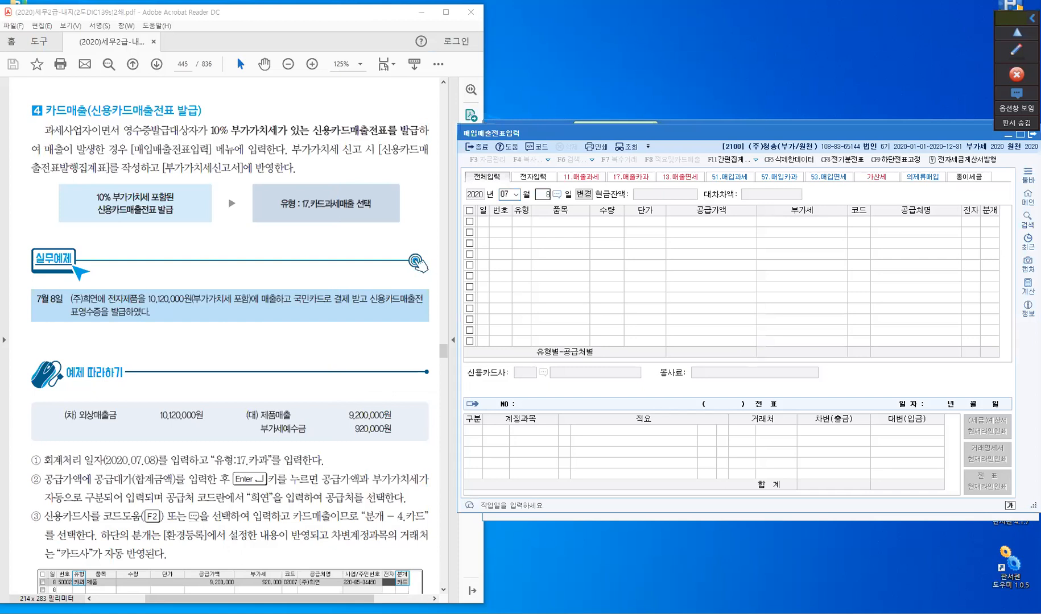
{"action": "key", "text": "Return"}
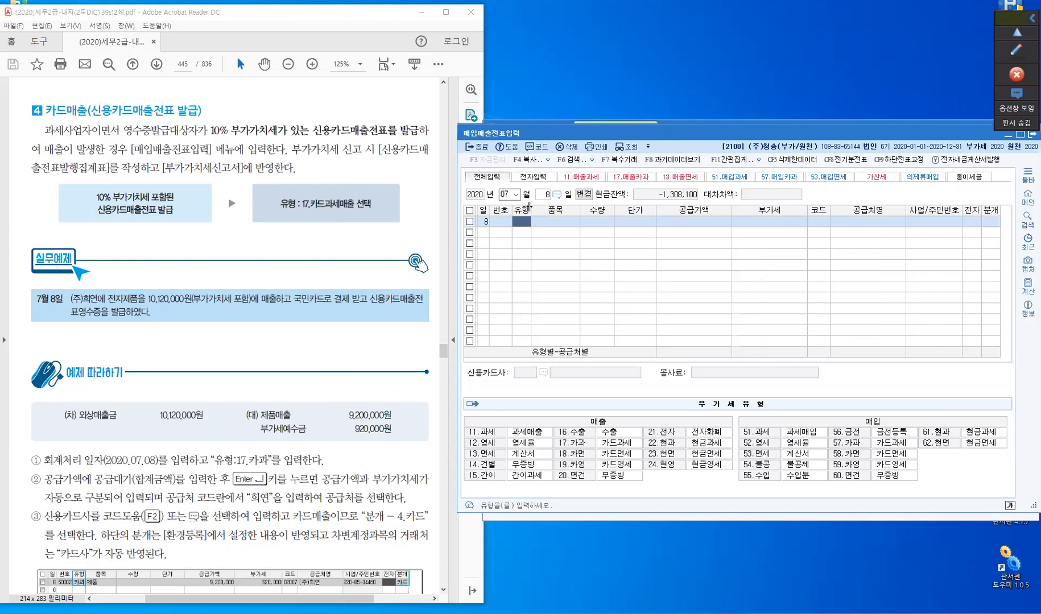
{"action": "type", "text": "17"}
{"action": "key", "text": "Return"}
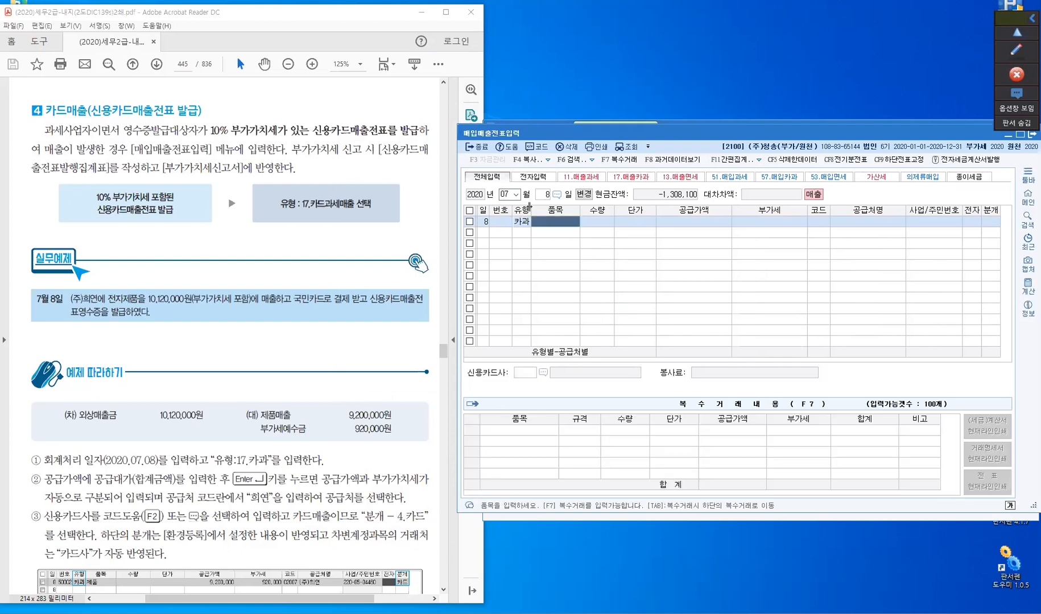
{"action": "type", "text": "제품"}
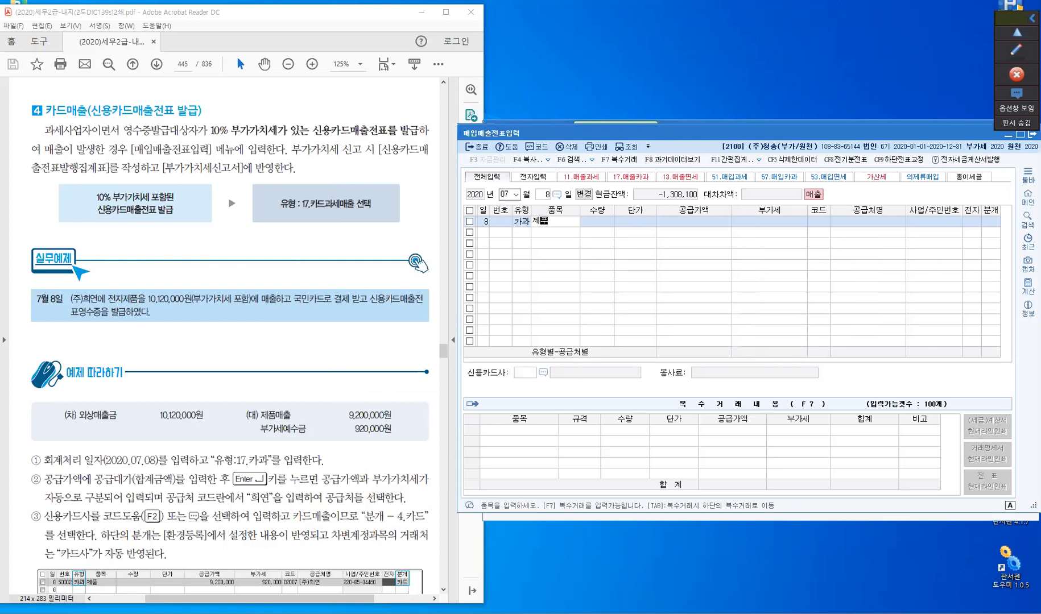
{"action": "key", "text": "Return"}
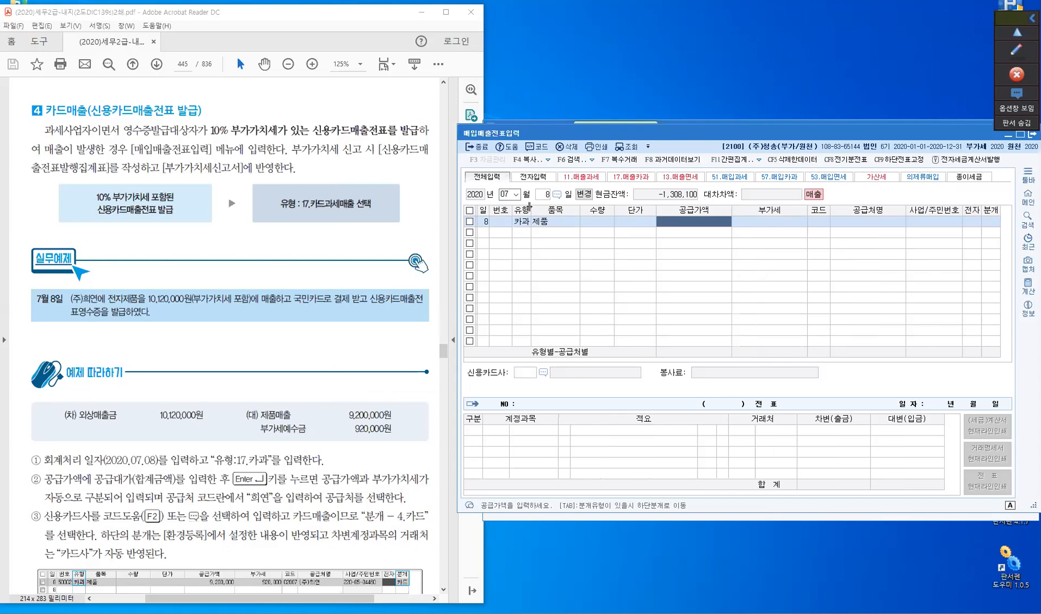
- Enter the VAT-inclusive total 10,120,000 as the supply amount (공급가액) and accept the calculated VAT split
{"action": "type", "text": "10,12"}
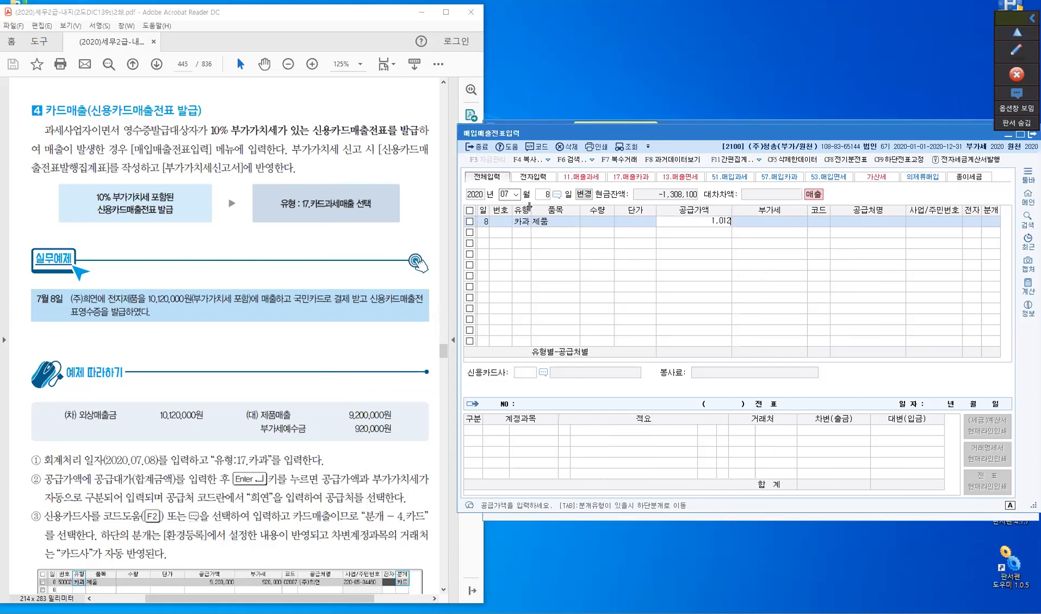
{"action": "type", "text": "0,000"}
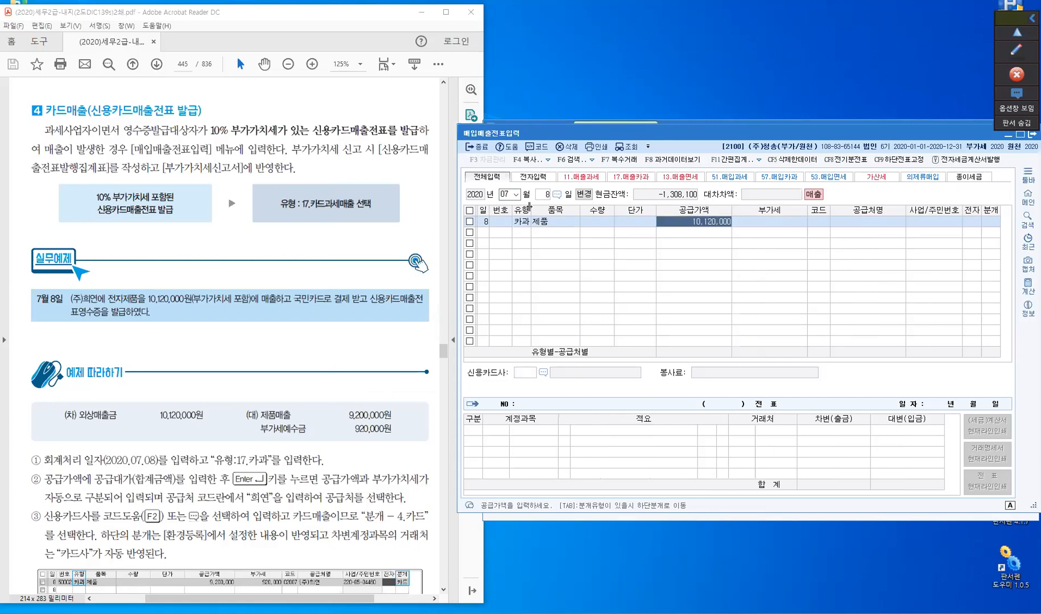
{"action": "key", "text": "Return"}
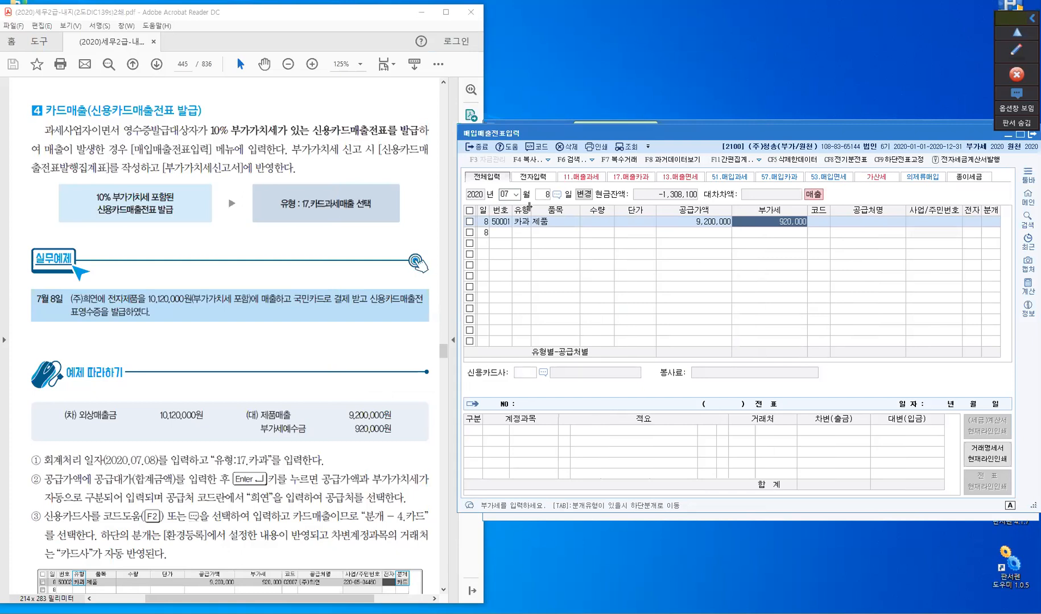
{"action": "key", "text": "Return"}
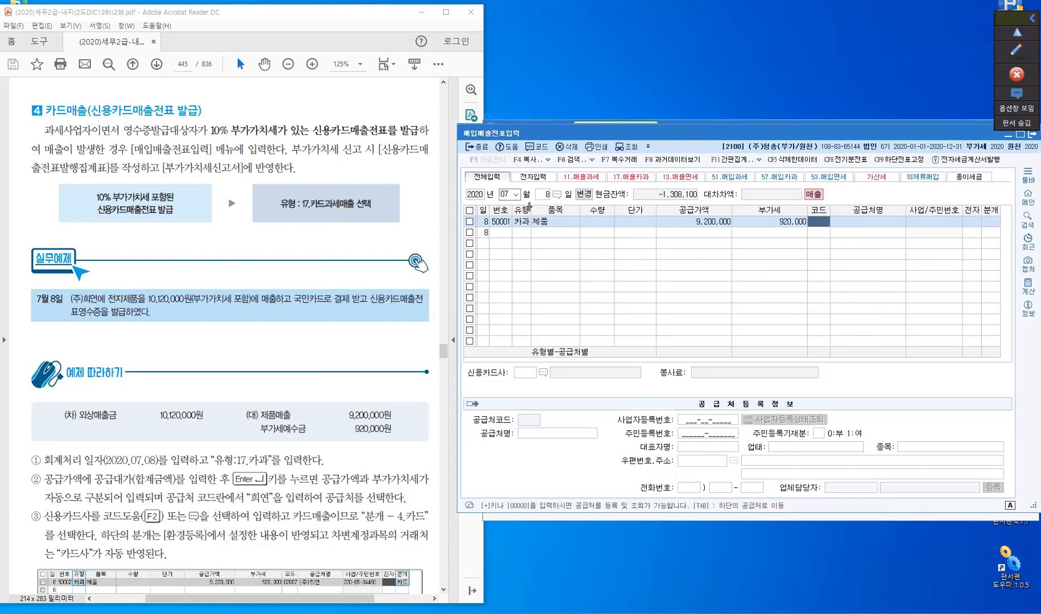
- Search the customer list for 희연, then choose (주)부천 (00610) as the slip's 공급처
{"action": "type", "text": "희연"}
{"action": "key", "text": "Return"}
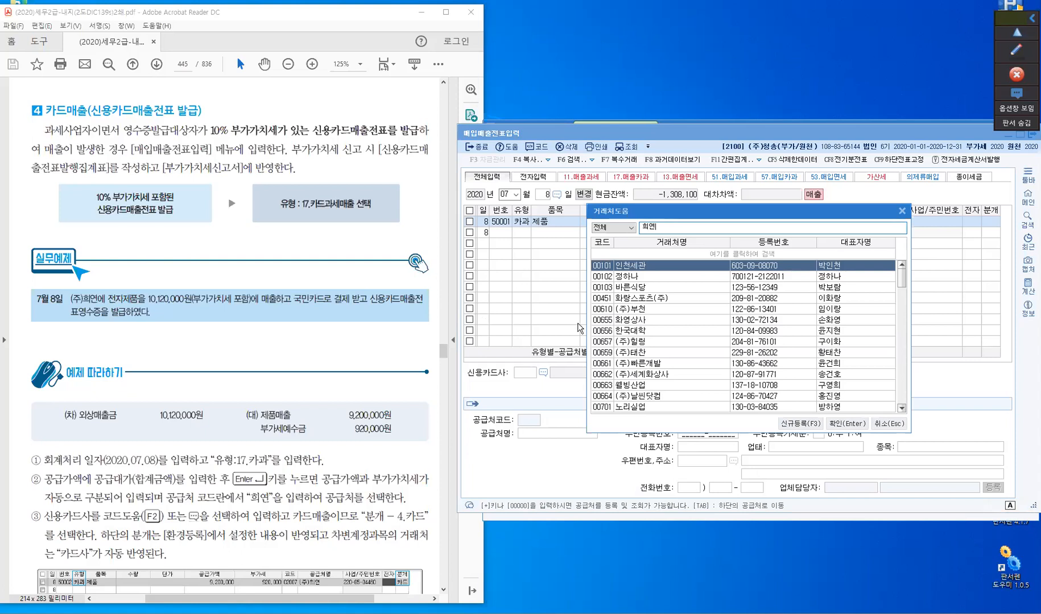
{"action": "left_click", "coordinate": [630, 313]}
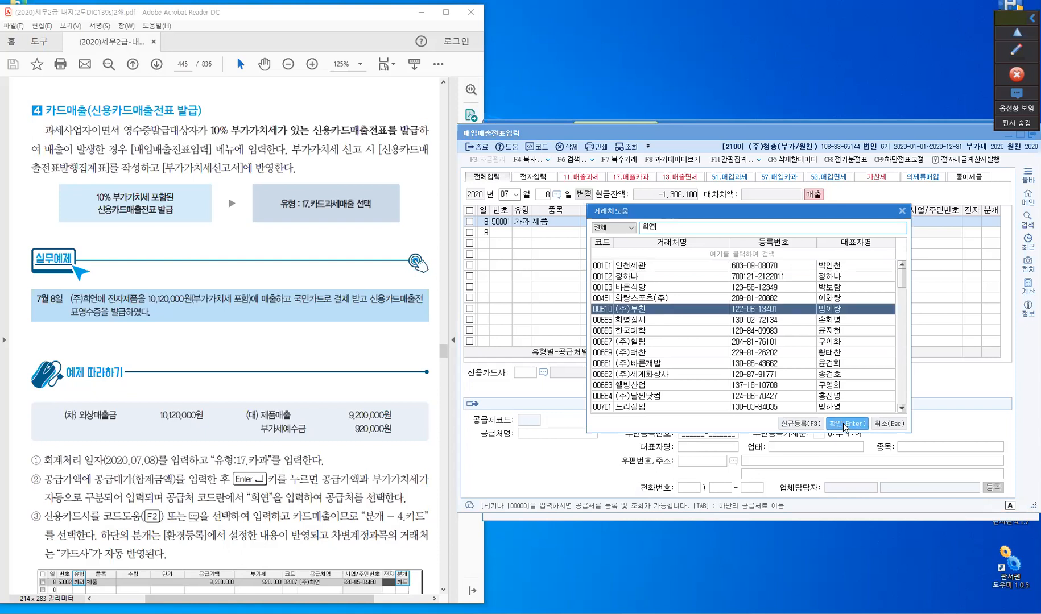
{"action": "double_click", "coordinate": [739, 313]}
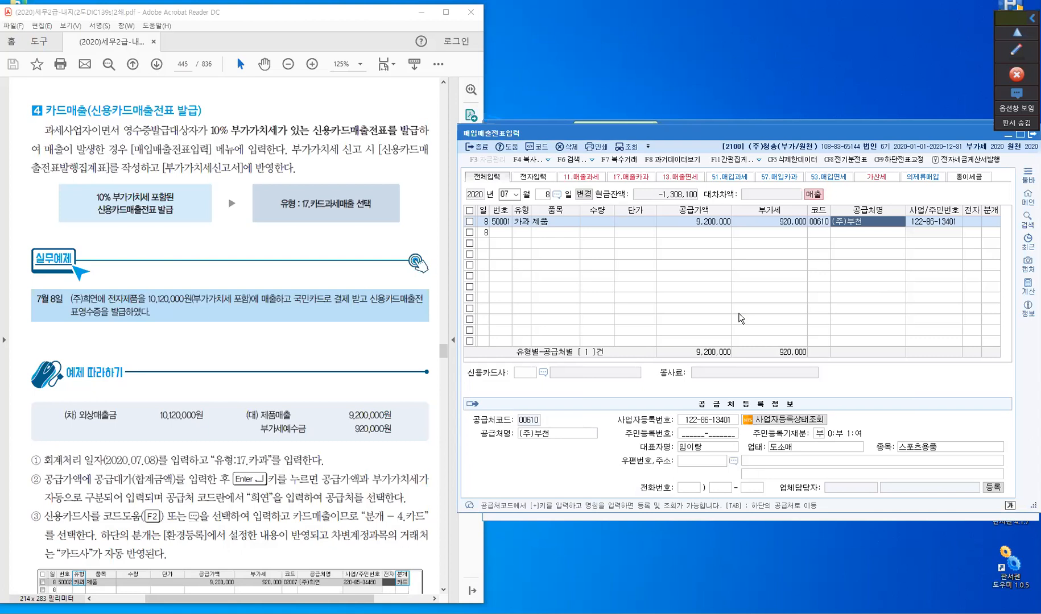
{"action": "key", "text": "Return"}
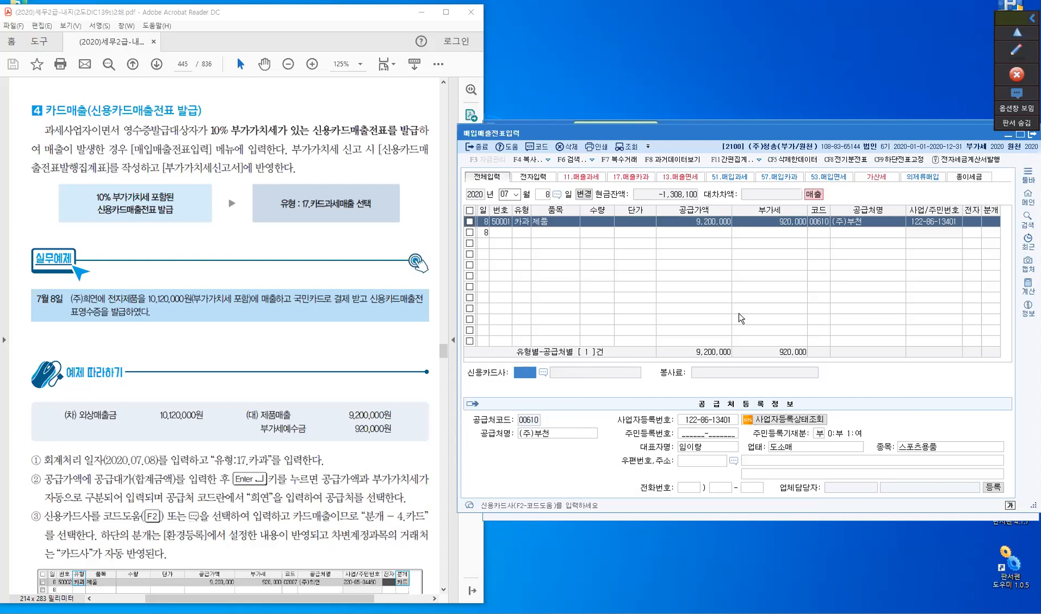
- Set the credit card company to 국민카드 (99603) and the journal type (분개) to 4 카드
{"action": "key", "text": "F2"}
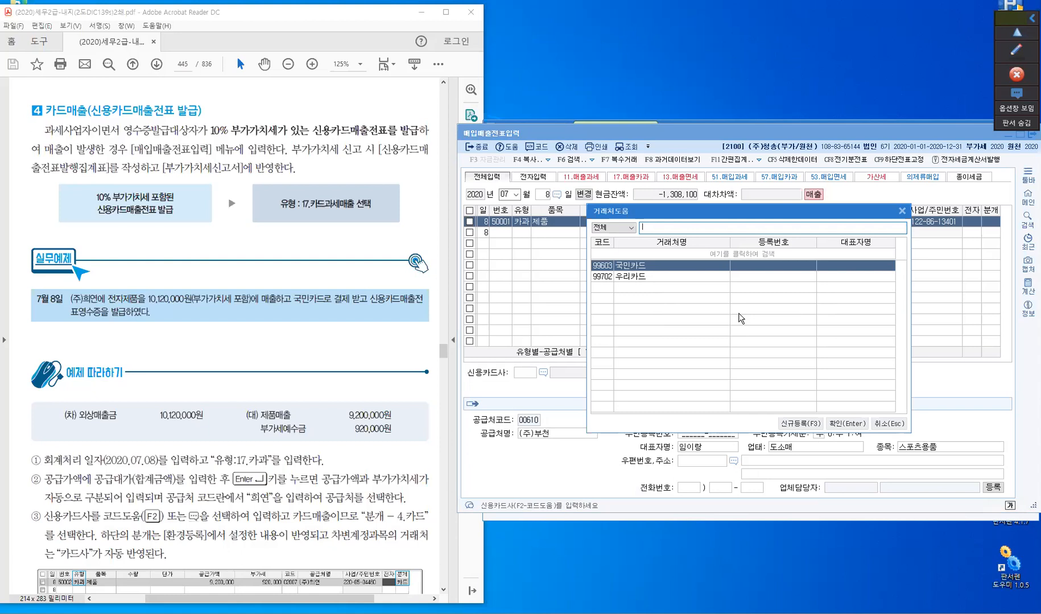
{"action": "key", "text": "Escape"}
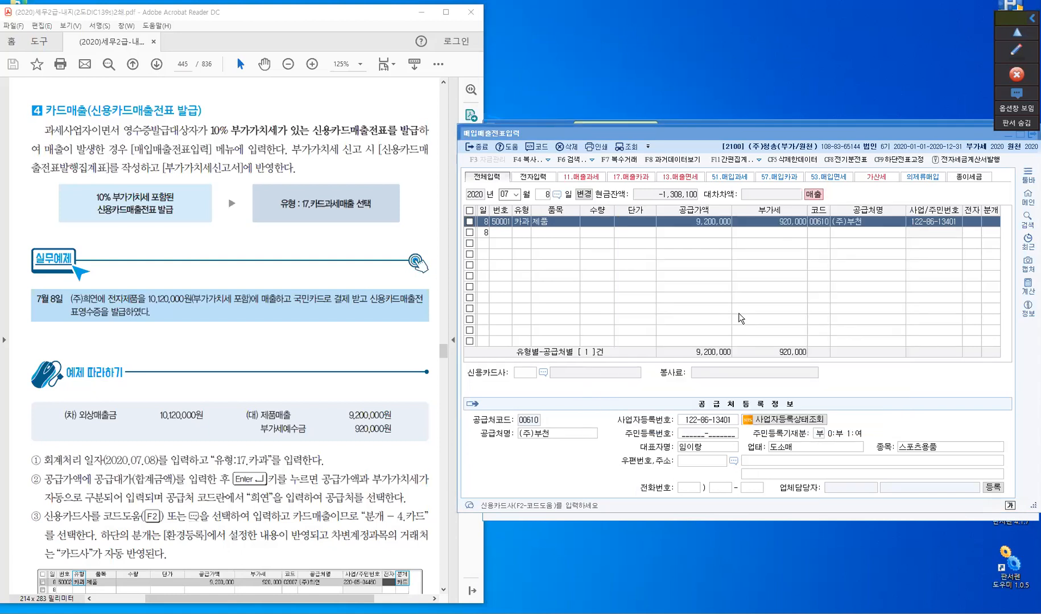
{"action": "type", "text": "99603"}
{"action": "key", "text": "Return"}
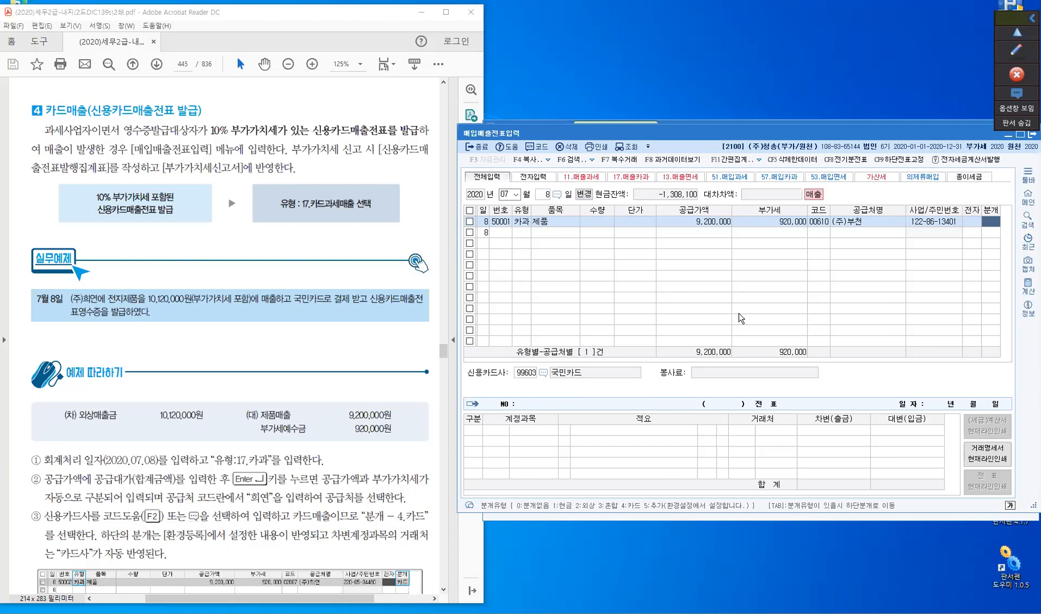
{"action": "left_click", "coordinate": [993, 222]}
{"action": "left_click", "coordinate": [993, 222]}
{"action": "type", "text": "4"}
{"action": "key", "text": "Return"}
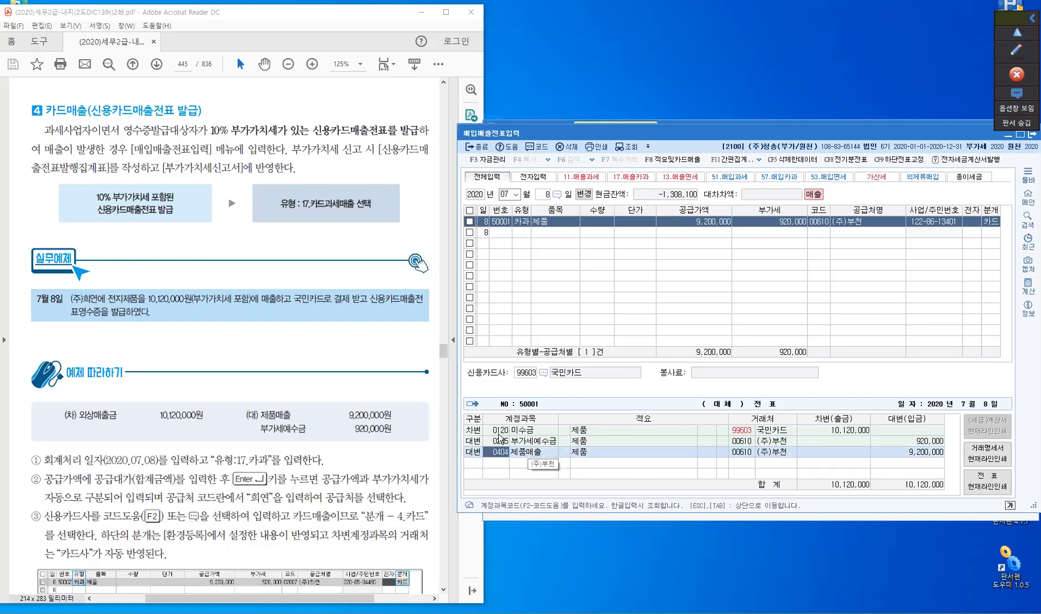
- Change the debit line's account from 미수금 to 0108 외상매출금, finish the slip and reselect its line
{"action": "key", "text": "Up"}
{"action": "key", "text": "Up"}
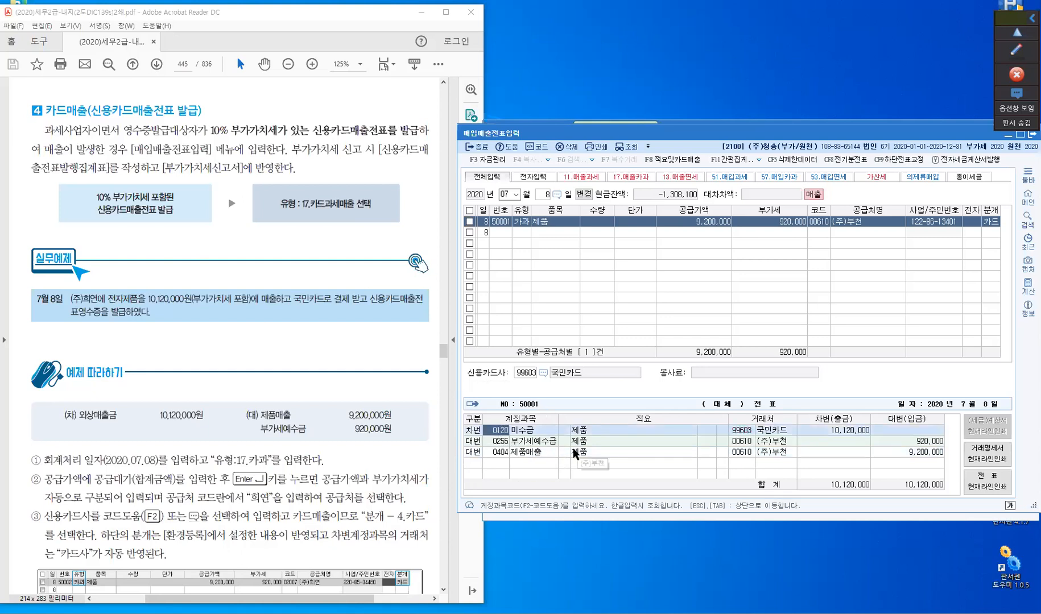
{"action": "type", "text": "108"}
{"action": "key", "text": "Return"}
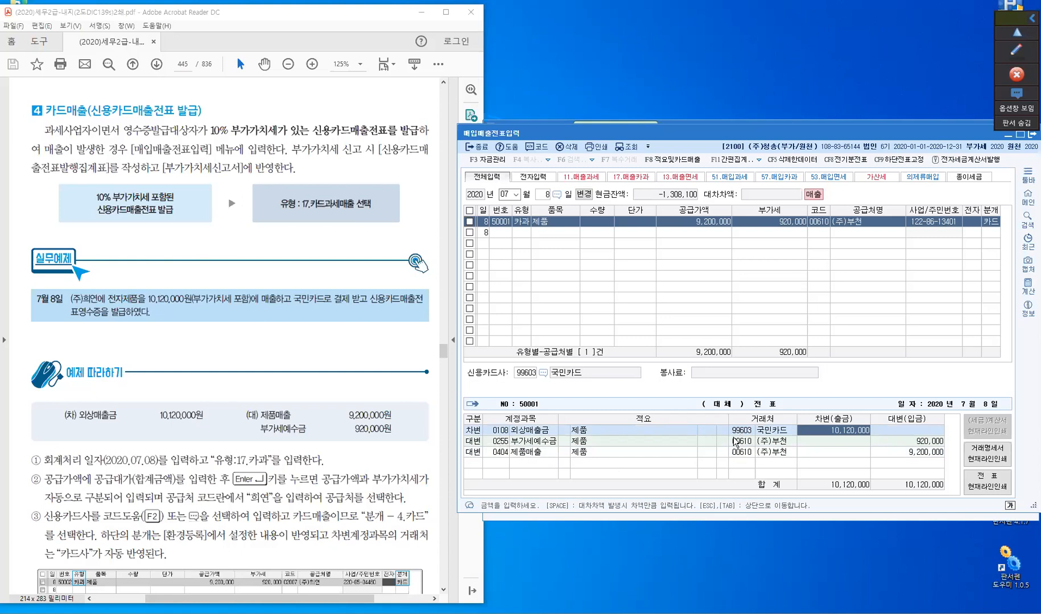
{"action": "left_click", "coordinate": [828, 456]}
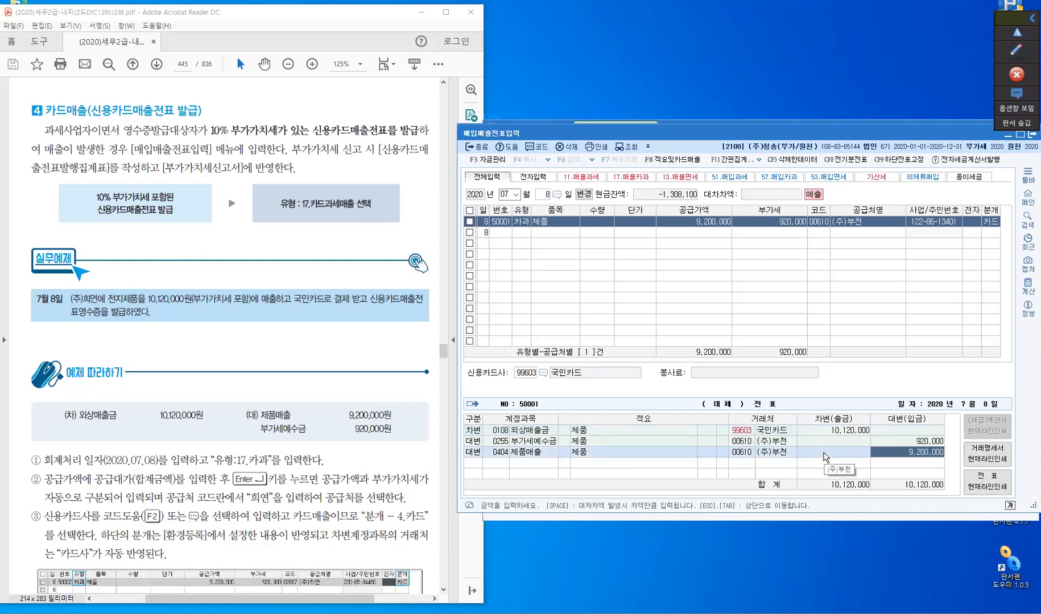
{"action": "key", "text": "Return"}
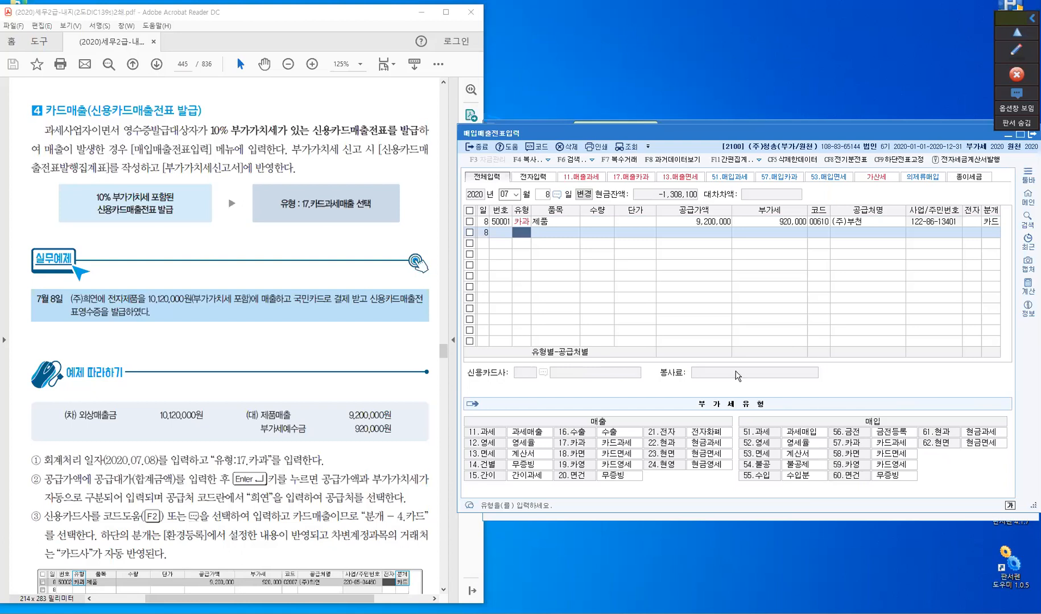
{"action": "left_click", "coordinate": [600, 223]}
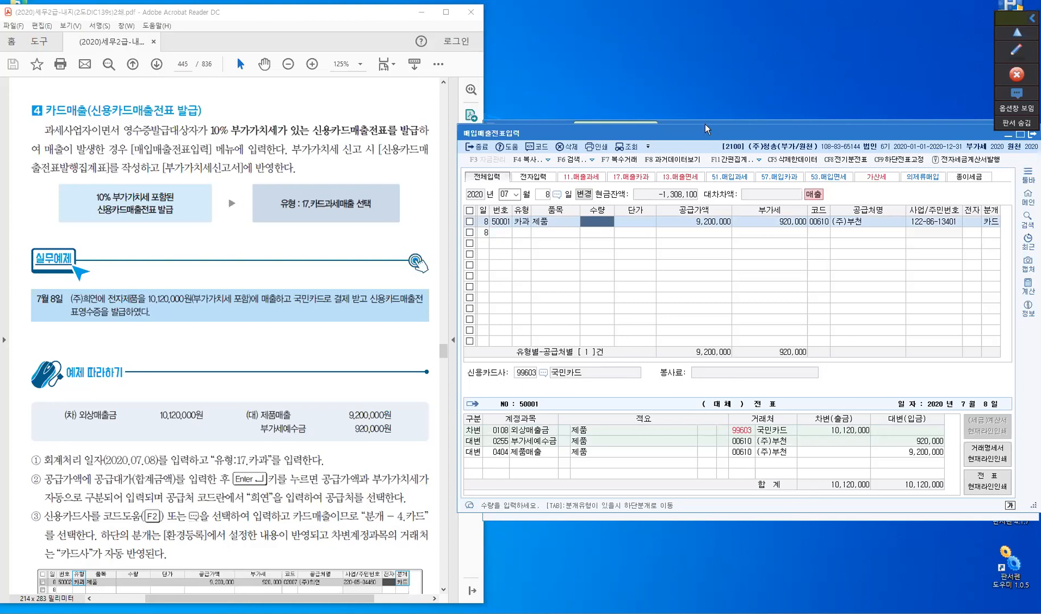
- Move the slip window off the KcLep main menu and open 신용카드매출전표등발행금액집계표 from the 부가가치 area
{"action": "left_click_drag", "start_coordinate": [695, 127], "coordinate": [703, 179]}
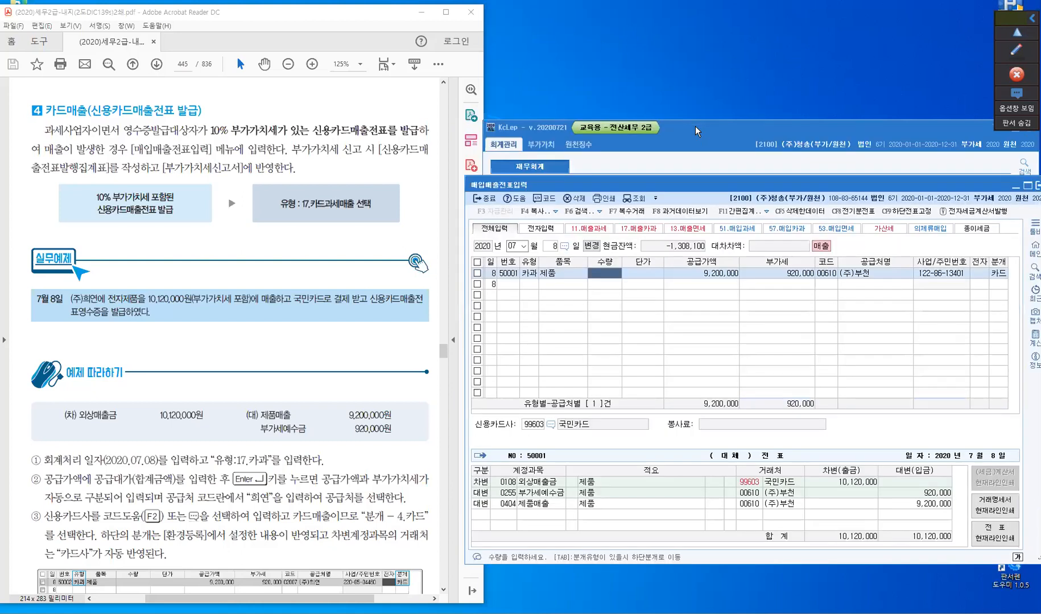
{"action": "left_click", "coordinate": [534, 65]}
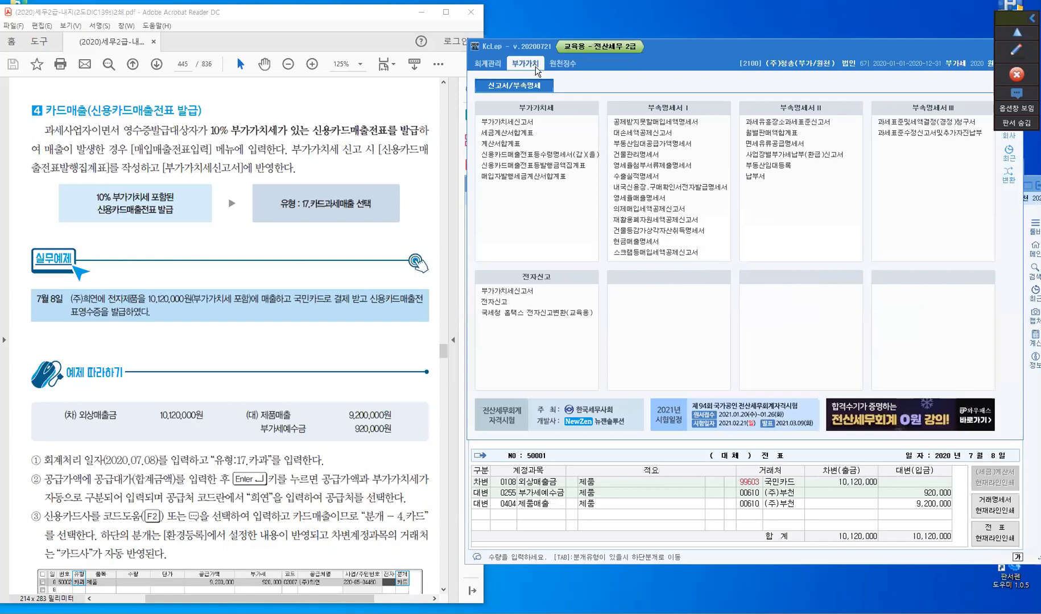
{"action": "left_click", "coordinate": [537, 169]}
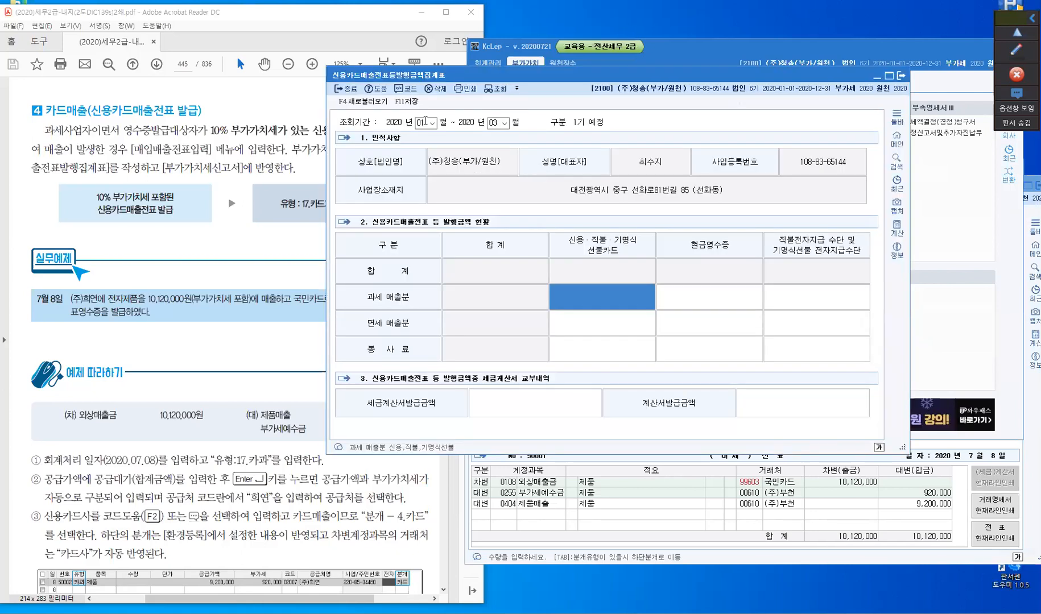
- Decline saving the modified data and query the card sales summary for 2020 months 07 to 09
{"action": "left_click", "coordinate": [432, 128]}
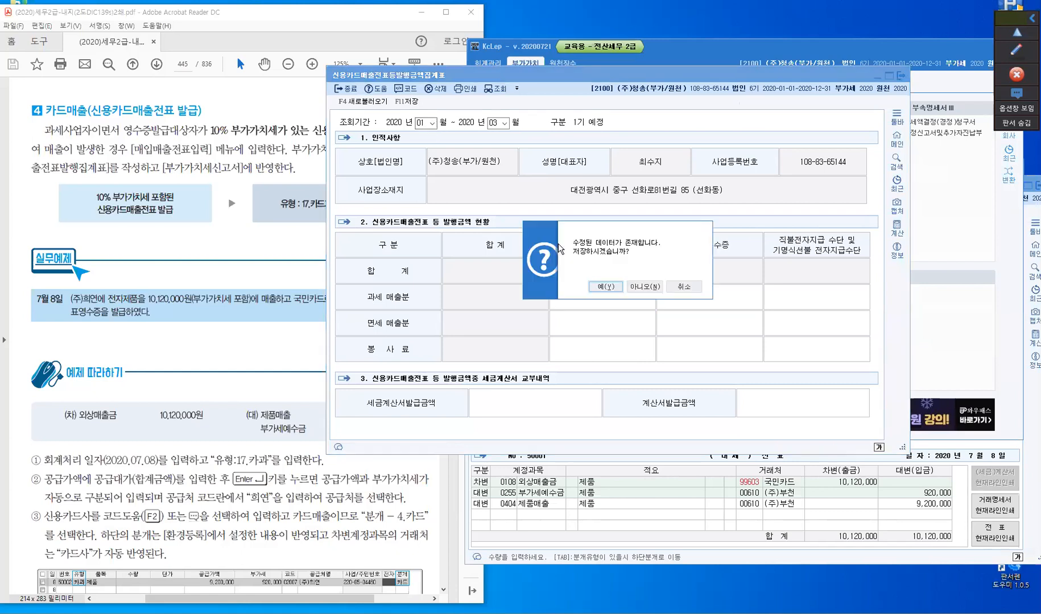
{"action": "left_click", "coordinate": [639, 289]}
{"action": "left_click", "coordinate": [646, 286]}
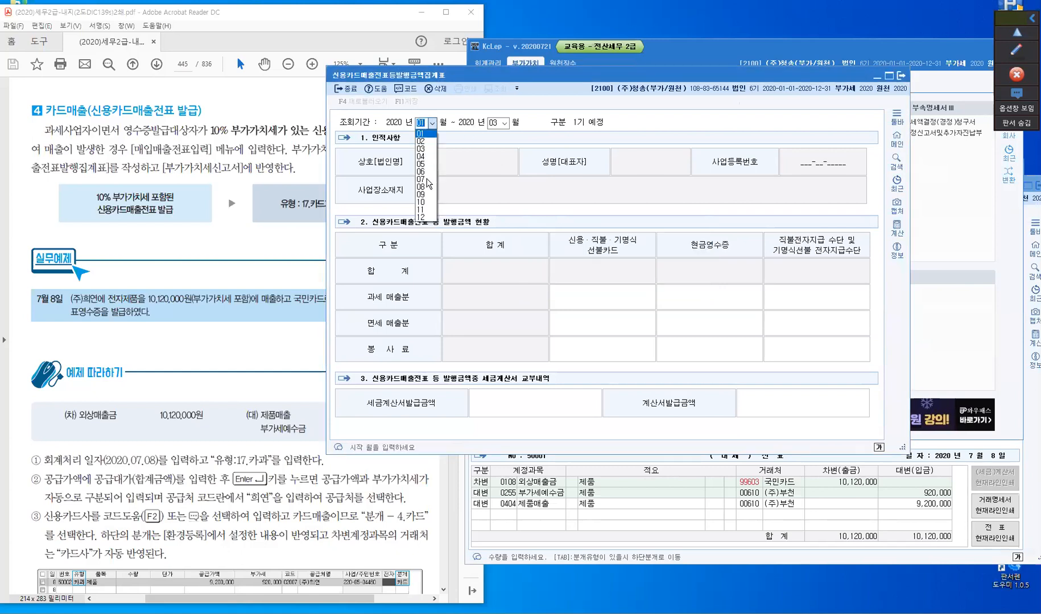
{"action": "left_click", "coordinate": [426, 180]}
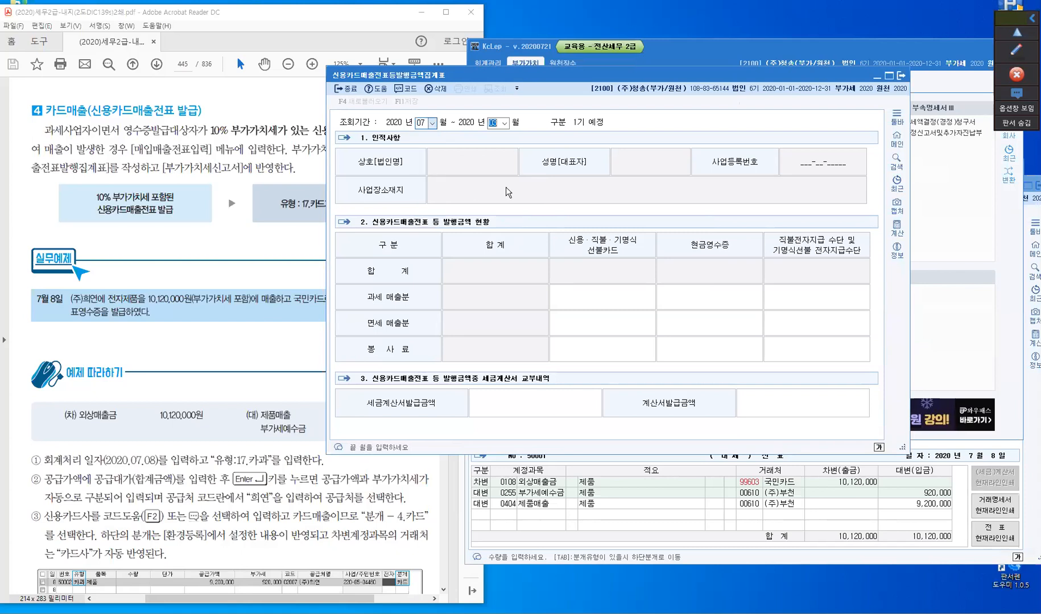
{"action": "type", "text": "9"}
{"action": "key", "text": "Return"}
{"action": "key", "text": "Return"}
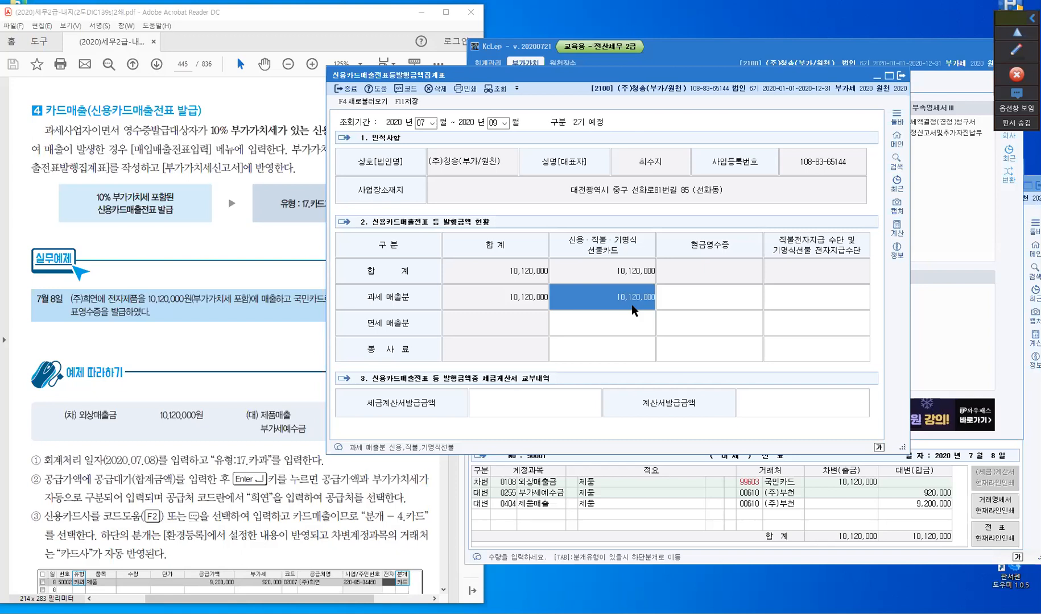
- Minimise the card sales summary and open the VAT return (부가가치세신고서), declining to save its data
{"action": "left_click", "coordinate": [877, 80]}
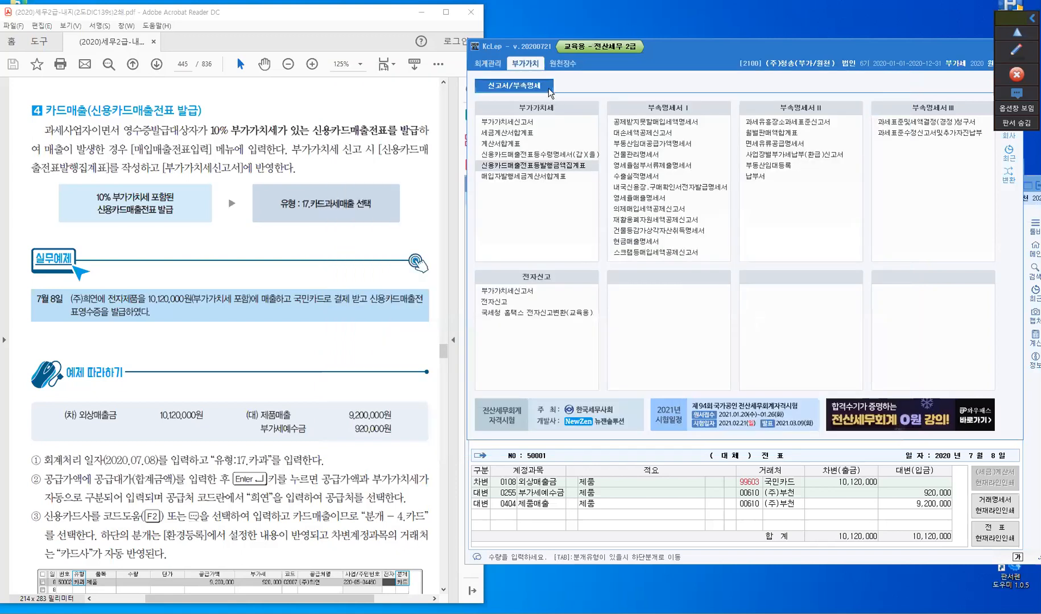
{"action": "left_click", "coordinate": [521, 123]}
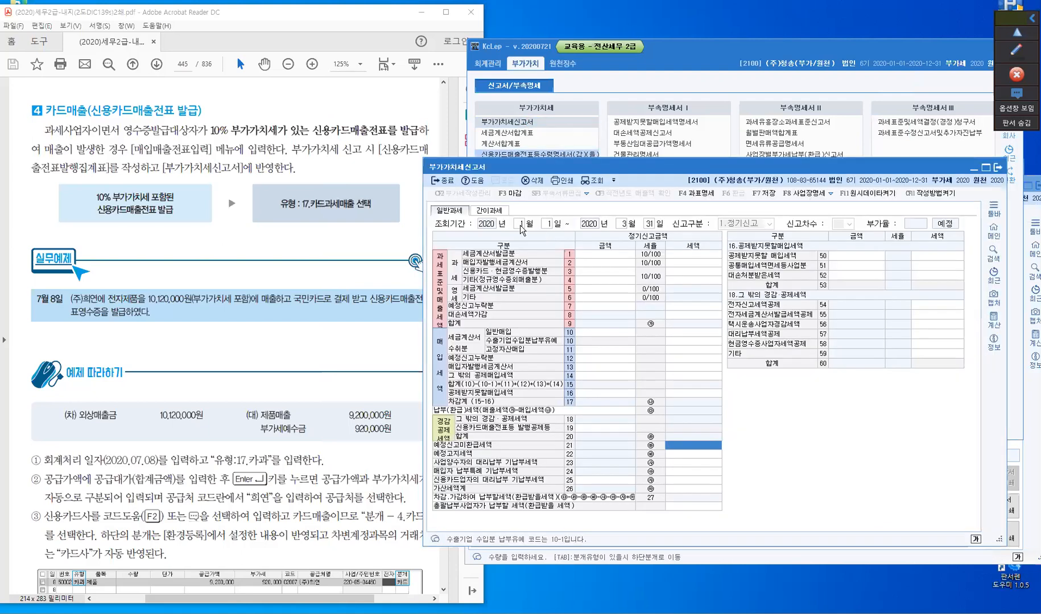
{"action": "left_click", "coordinate": [518, 224]}
{"action": "left_click", "coordinate": [756, 370]}
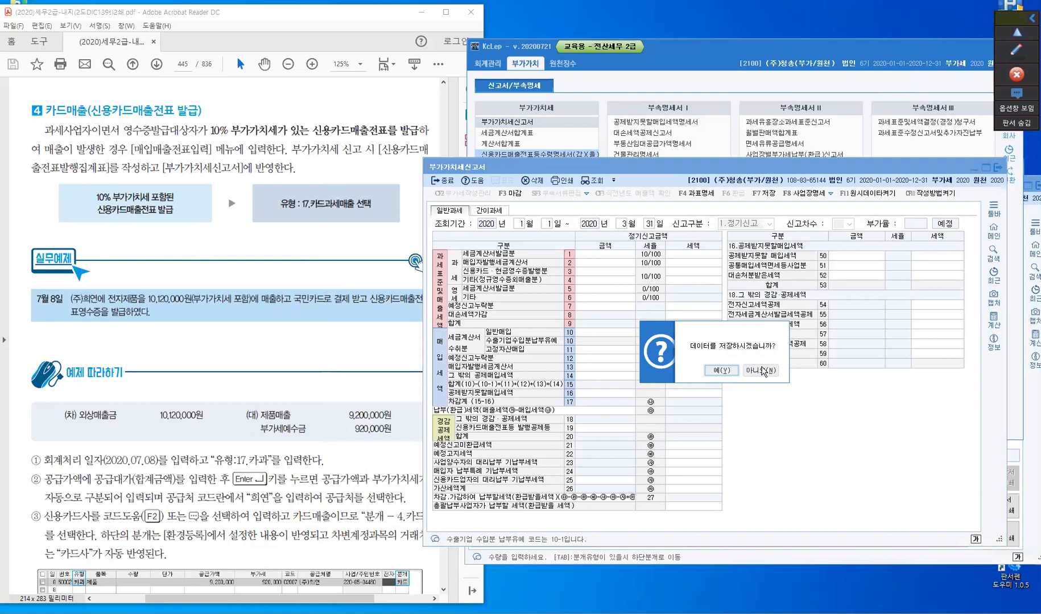
{"action": "left_click", "coordinate": [762, 370]}
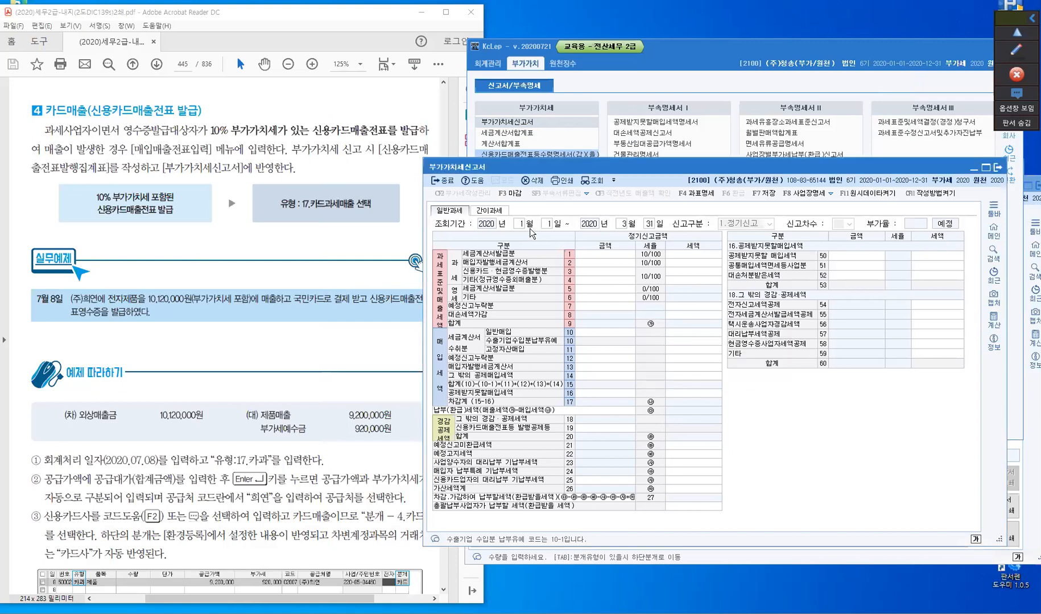
- Query the VAT return for the period from July through September 2020
{"action": "type", "text": "7"}
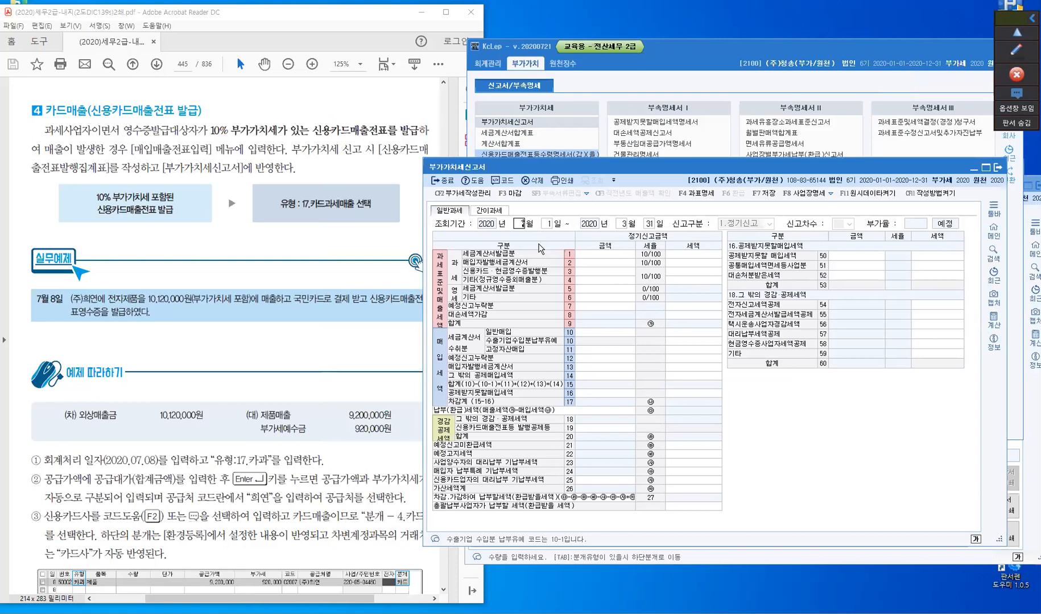
{"action": "key", "text": "Return"}
{"action": "type", "text": "9"}
{"action": "key", "text": "Return"}
{"action": "key", "text": "Return"}
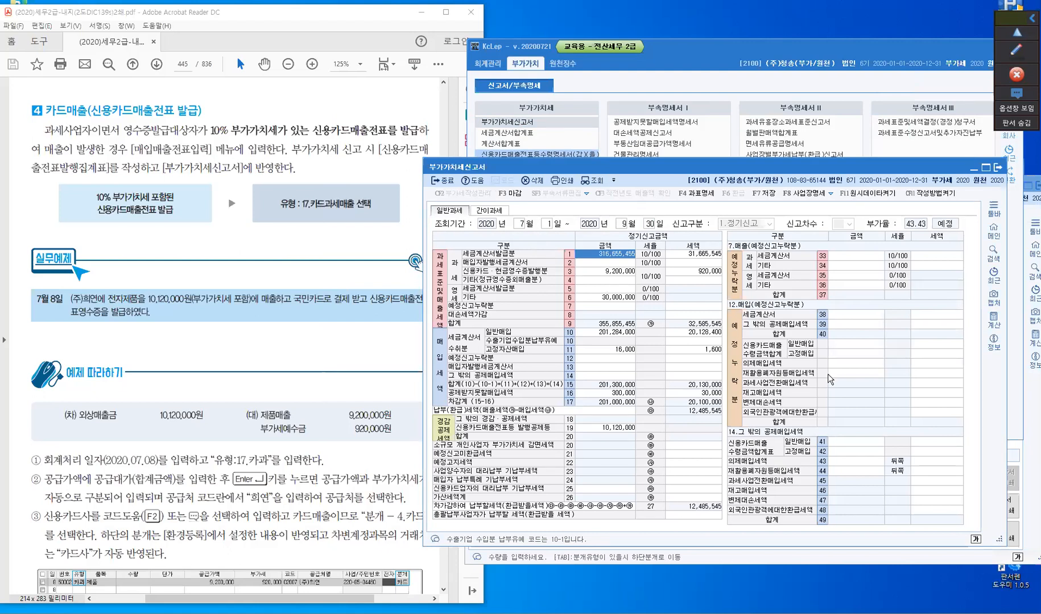
- Examine the card and cash receipt sales amount and tax on line 3 and the issuance deduction on line 19 of the VAT return
{"action": "left_click", "coordinate": [615, 272]}
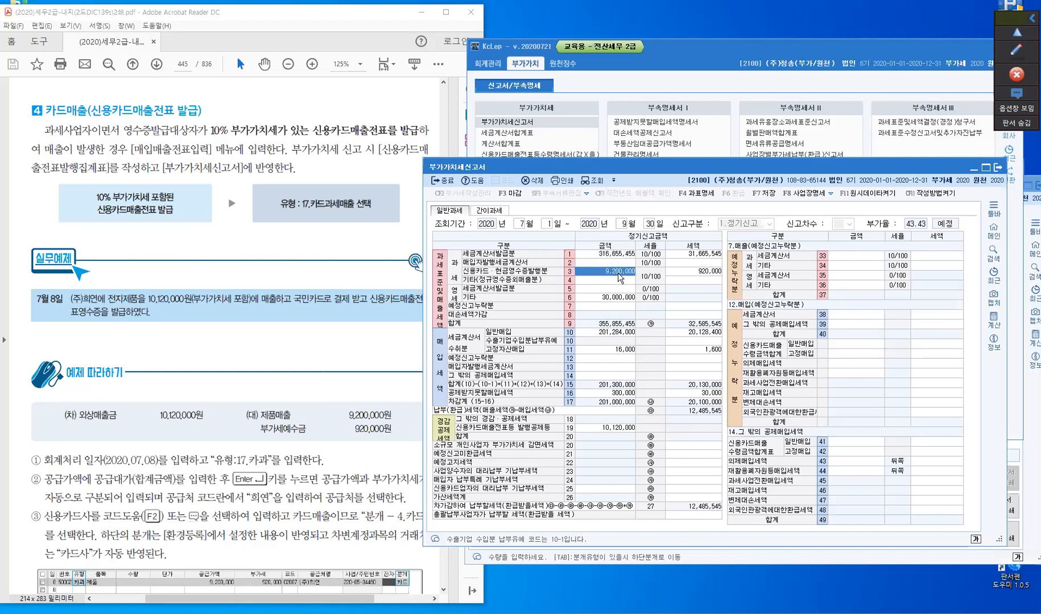
{"action": "left_click", "coordinate": [683, 270]}
{"action": "left_click", "coordinate": [604, 430]}
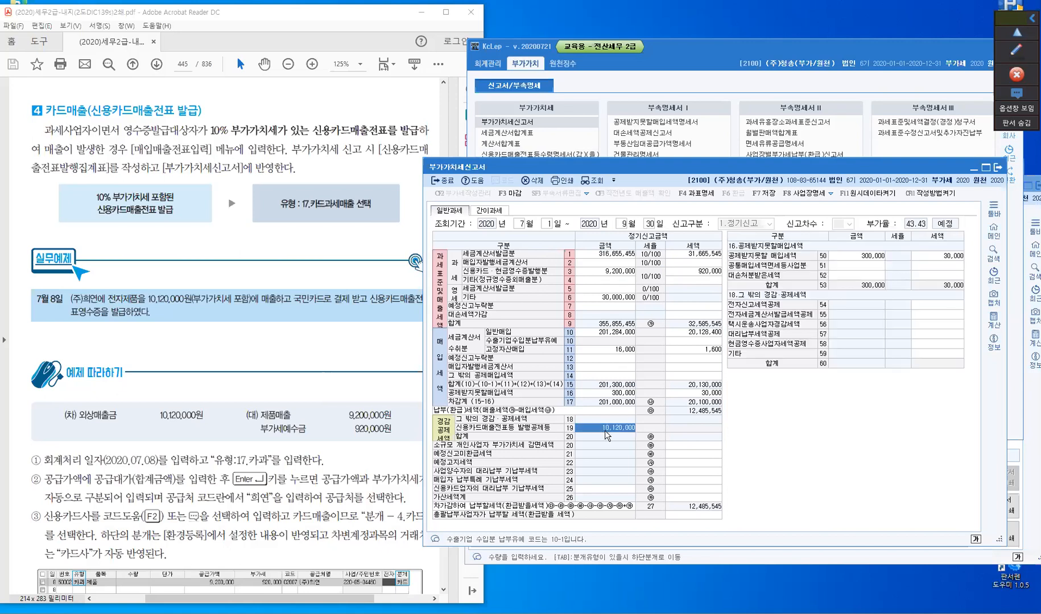
{"action": "left_click", "coordinate": [605, 433]}
- Switch to the PDF textbook and read section 5 on cash receipt sales (현금영수증매출) with its 7월 9일 example
{"action": "left_click", "coordinate": [200, 513]}
{"action": "scroll", "coordinate": [200, 513], "scroll_direction": "down", "scroll_amount": 3}
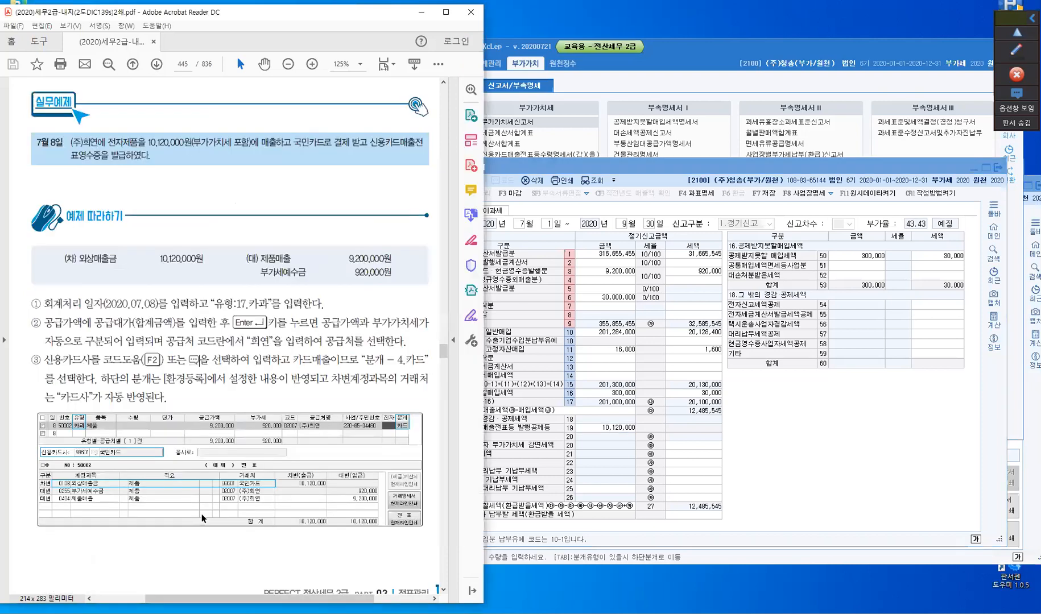
{"action": "scroll", "coordinate": [202, 515], "scroll_direction": "down", "scroll_amount": 10}
{"action": "scroll", "coordinate": [200, 515], "scroll_direction": "down", "scroll_amount": 1}
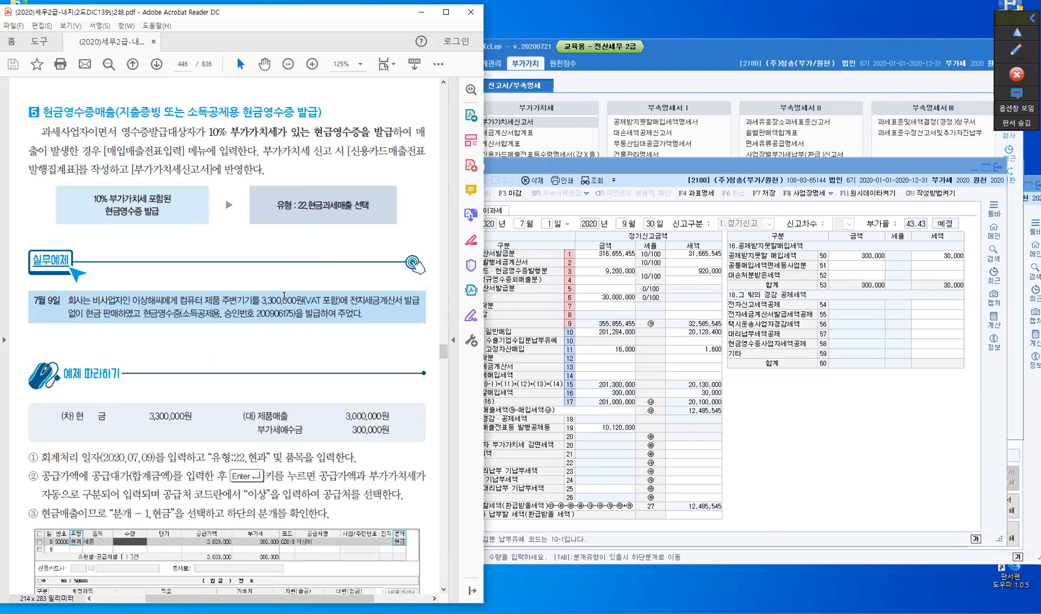
{"action": "scroll", "coordinate": [283, 322], "scroll_direction": "down", "scroll_amount": 1}
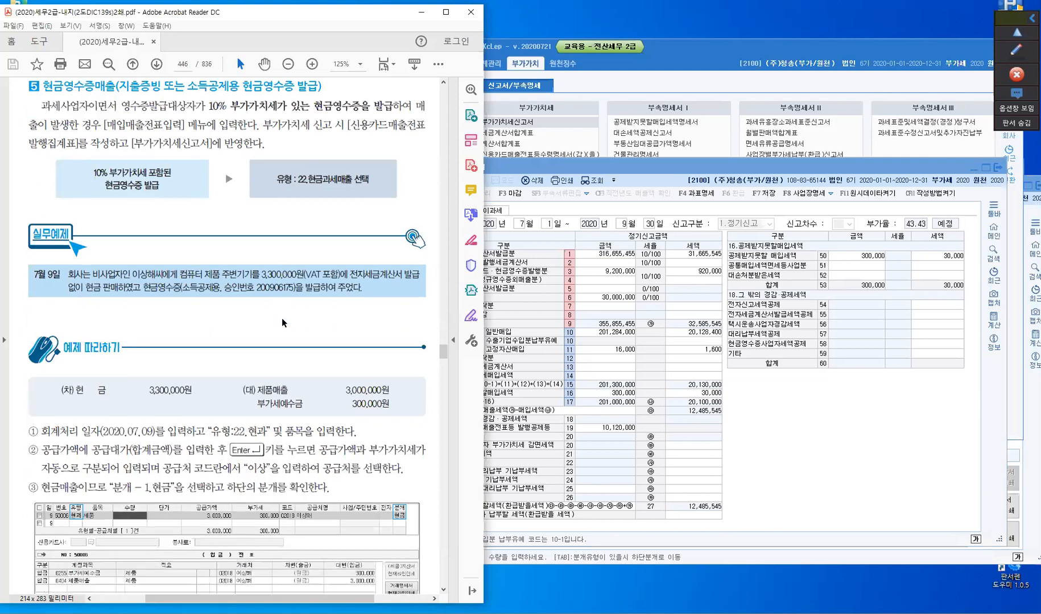
{"action": "scroll", "coordinate": [283, 323], "scroll_direction": "down", "scroll_amount": 1}
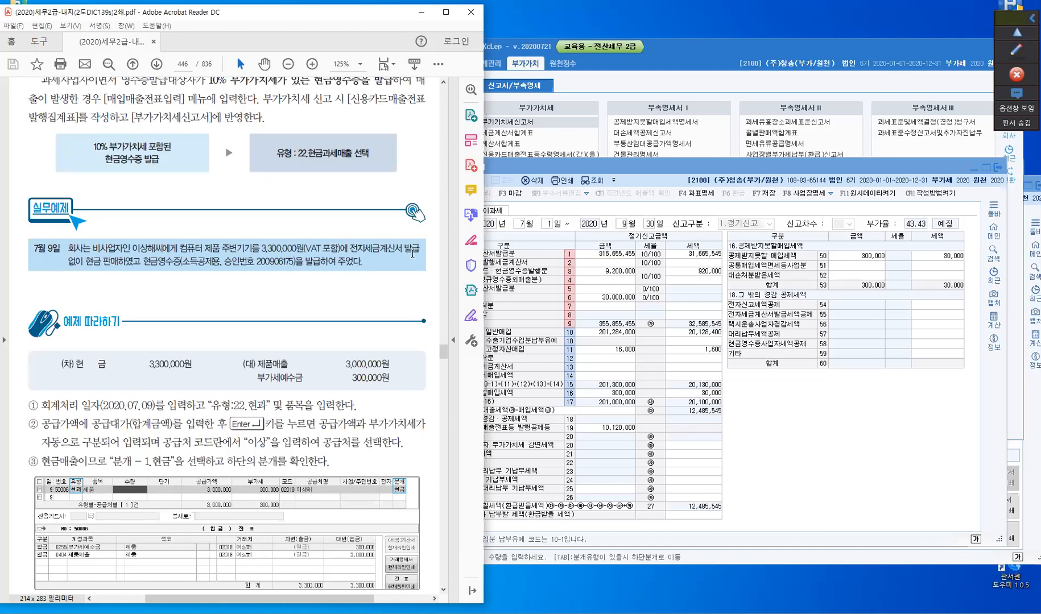
{"action": "left_click", "coordinate": [111, 269]}
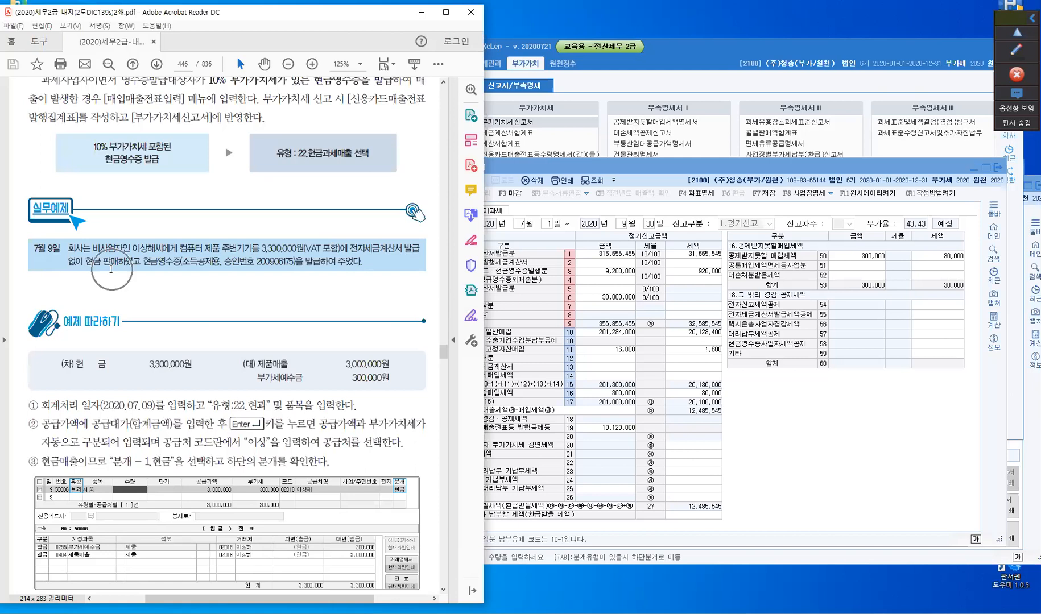
{"action": "left_click", "coordinate": [158, 263]}
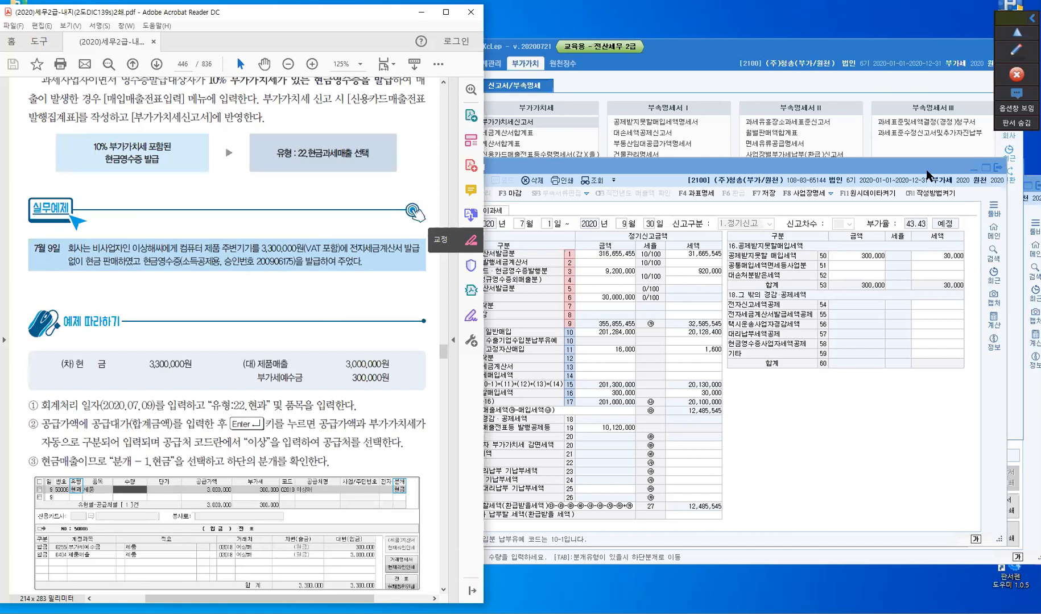
- Minimise the VAT return in KcLep, return to the 매입매출전표입력 window and set the slip date to 9 July 2020
{"action": "left_click", "coordinate": [975, 169]}
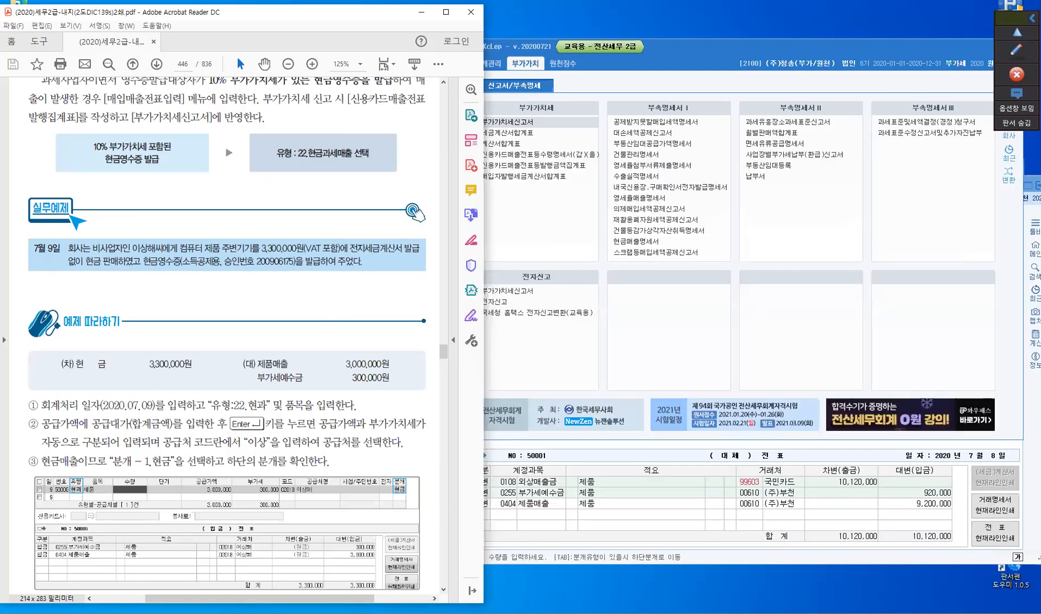
{"action": "left_click", "coordinate": [739, 521]}
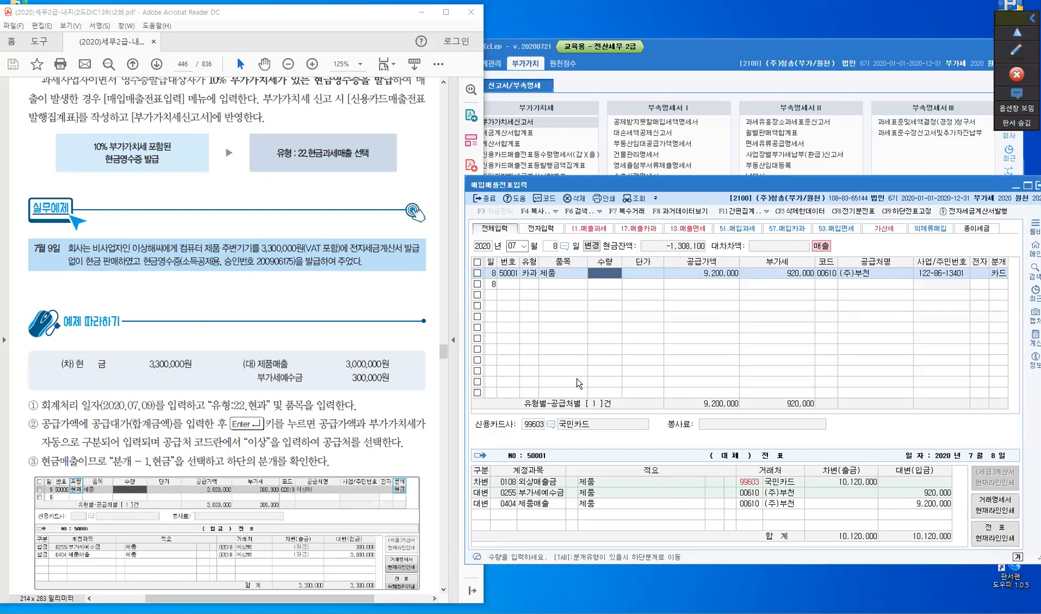
{"action": "left_click", "coordinate": [550, 246]}
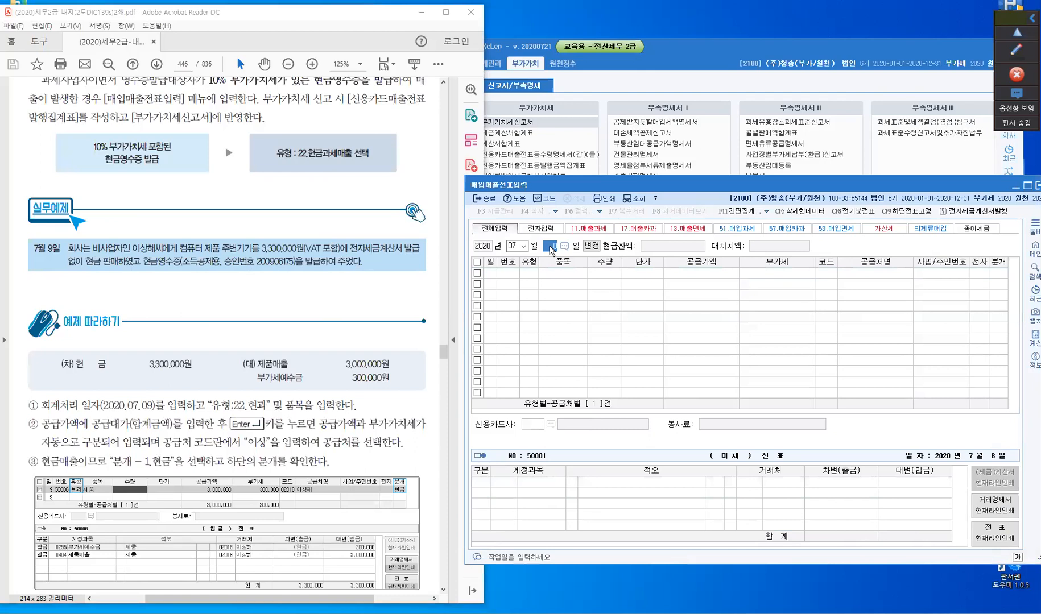
{"action": "key", "text": "BackSpace"}
{"action": "key", "text": "Return"}
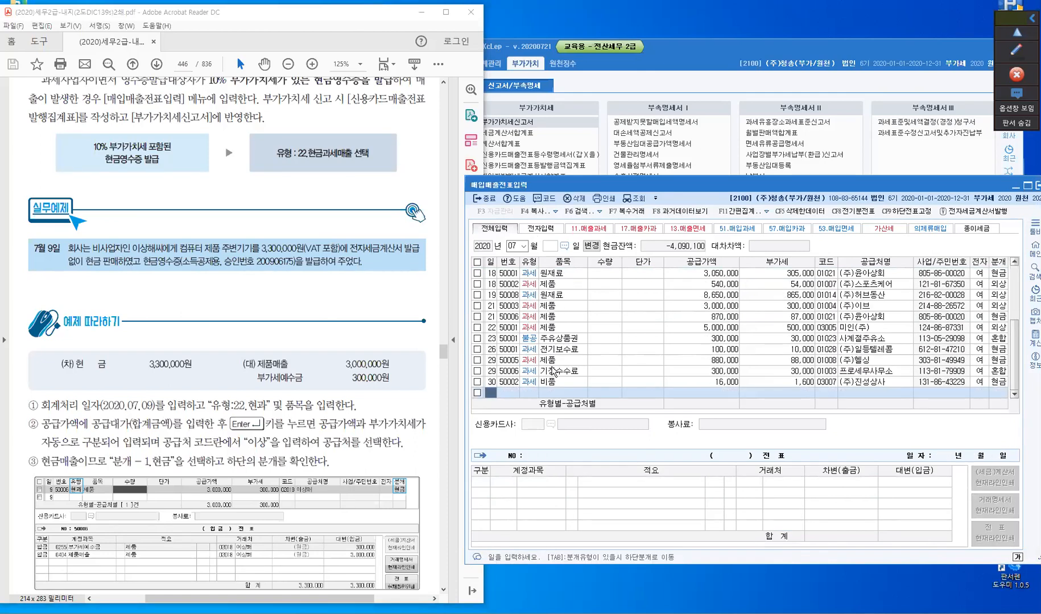
{"action": "left_click", "coordinate": [551, 249]}
{"action": "type", "text": "9"}
{"action": "key", "text": "Return"}
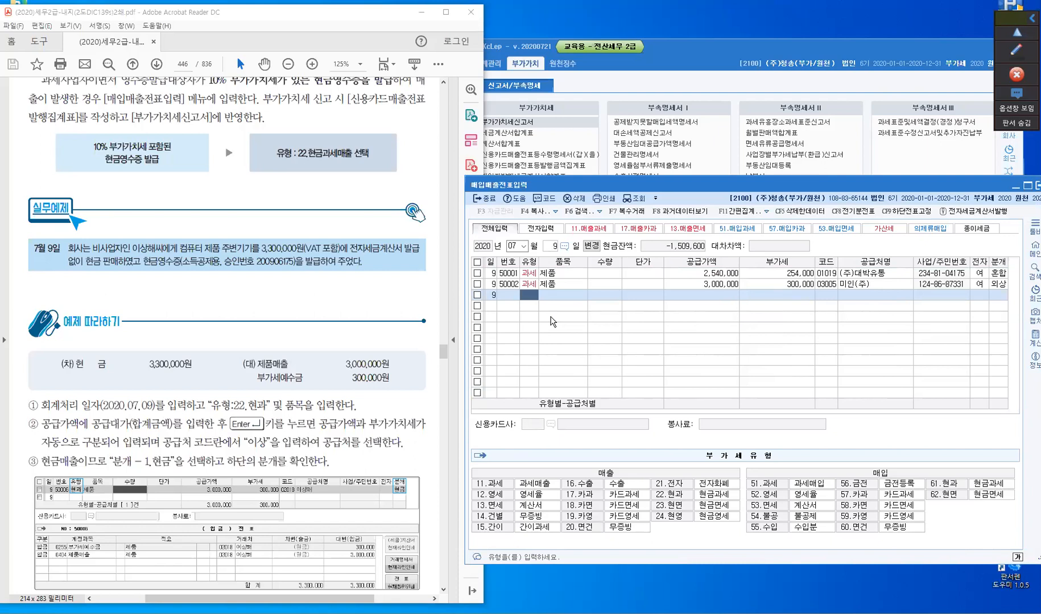
- Start a new slip line with type 22 (현과), item 제품 and a VAT-inclusive supply amount of 3,300,000
{"action": "type", "text": "22"}
{"action": "key", "text": "Return"}
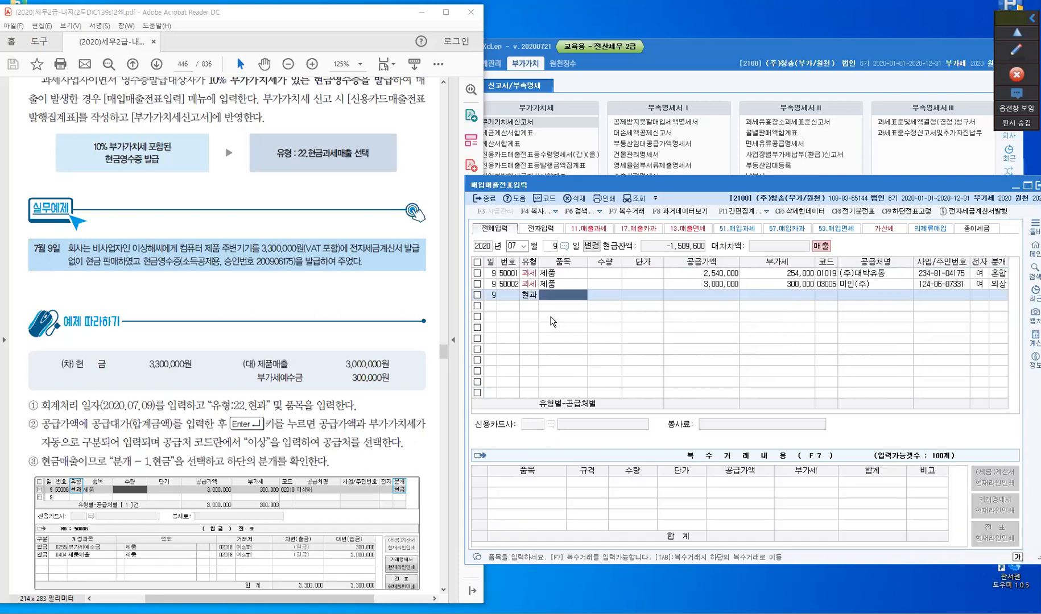
{"action": "type", "text": "제품"}
{"action": "key", "text": "Return"}
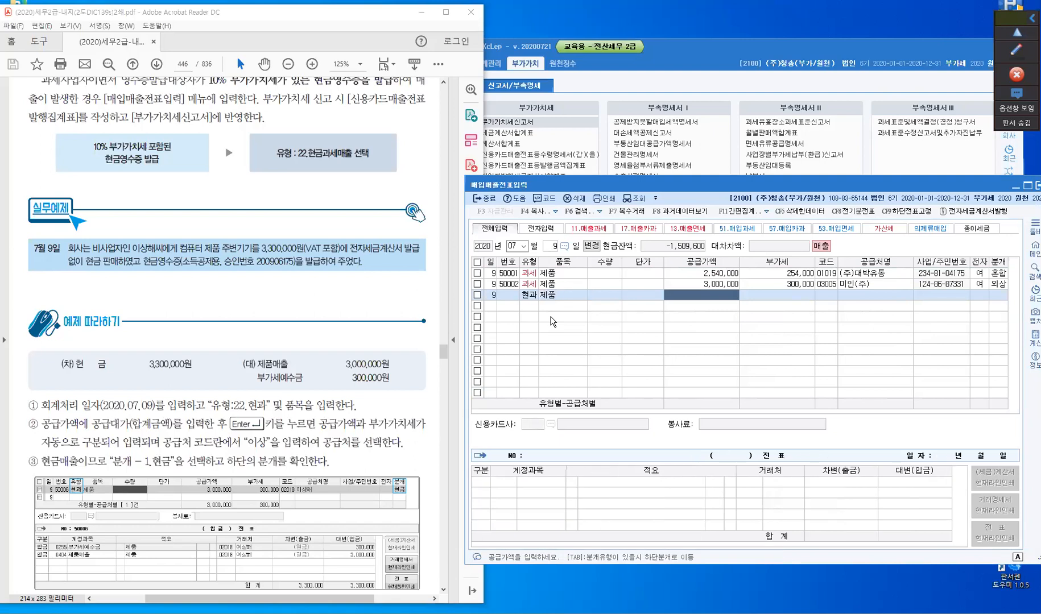
{"action": "type", "text": "3"}
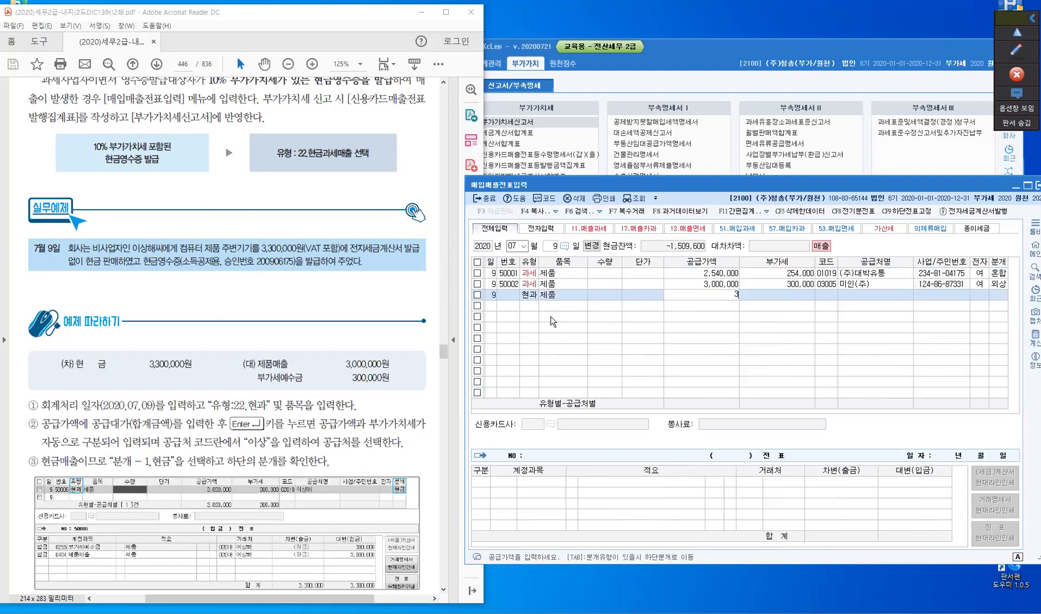
{"action": "type", "text": ",300,000"}
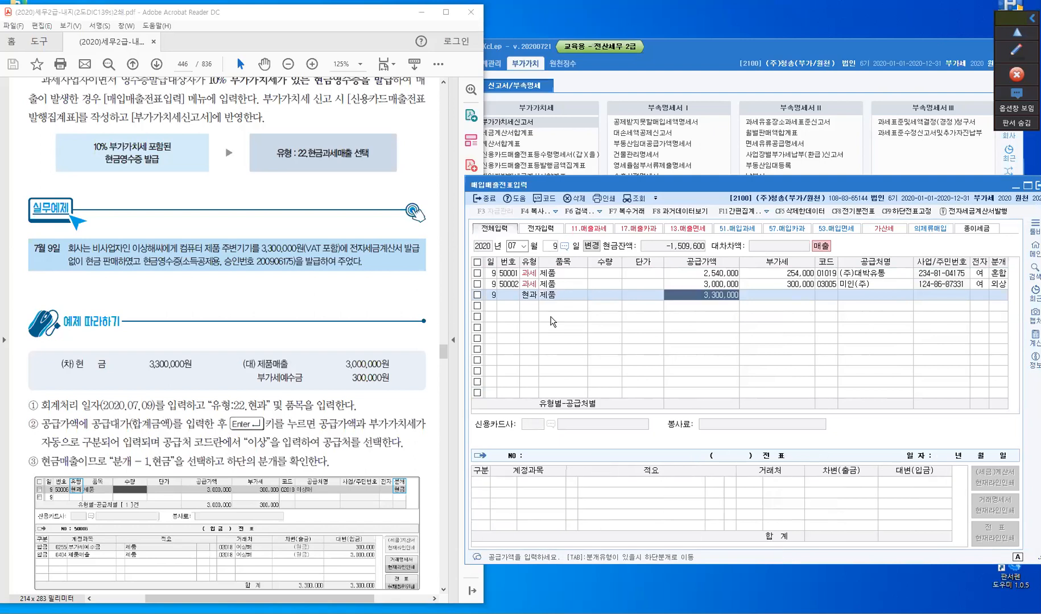
{"action": "key", "text": "Return"}
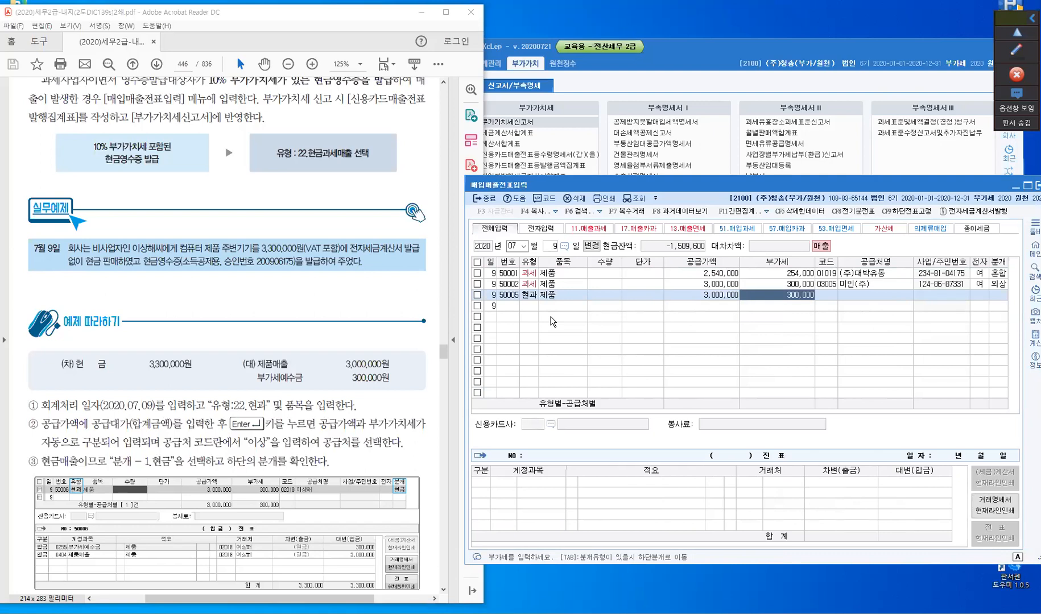
{"action": "key", "text": "Return"}
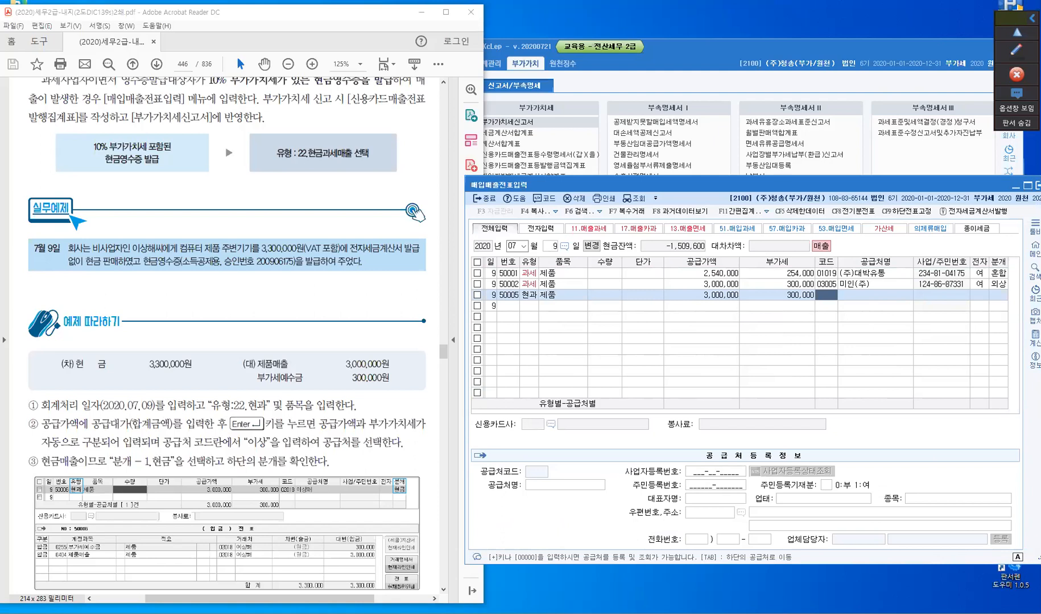
- Look up 부천 as the customer for the 현과 line and assign (주)부천
{"action": "type", "text": "부천"}
{"action": "key", "text": "Return"}
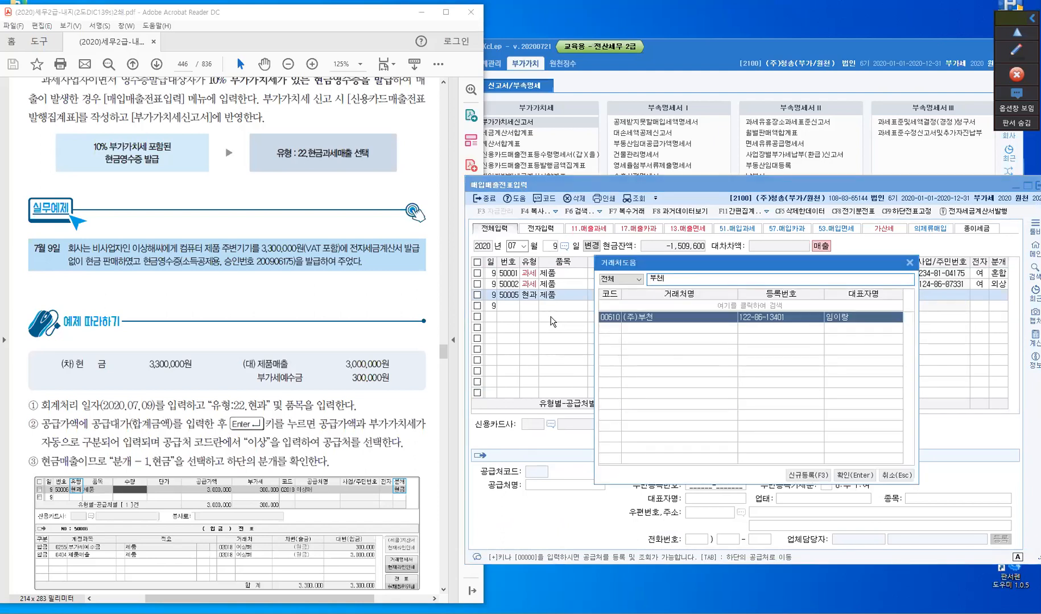
{"action": "key", "text": "Escape"}
{"action": "key", "text": "Return"}
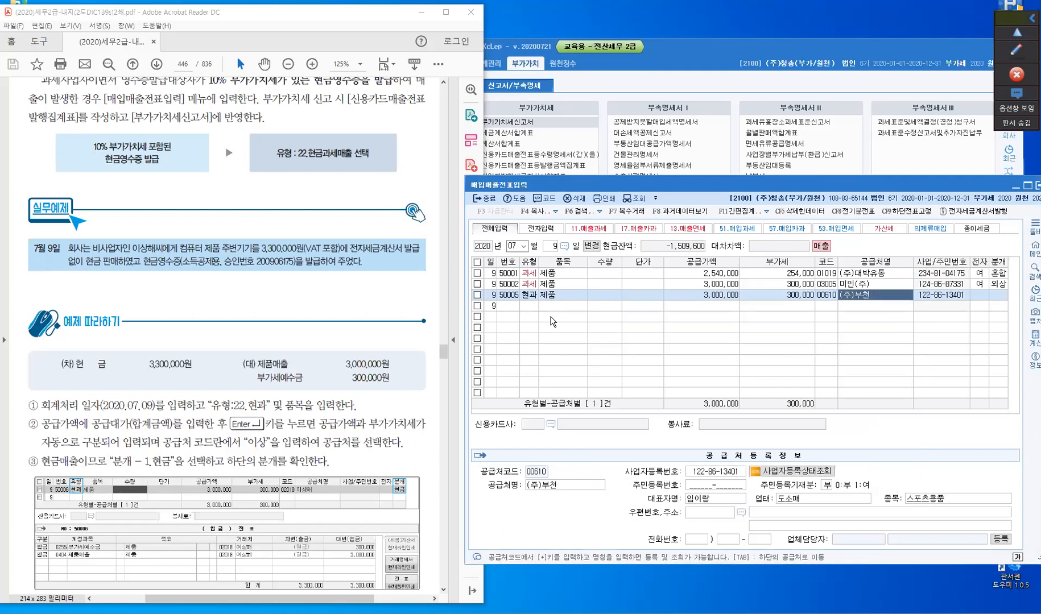
{"action": "key", "text": "Return"}
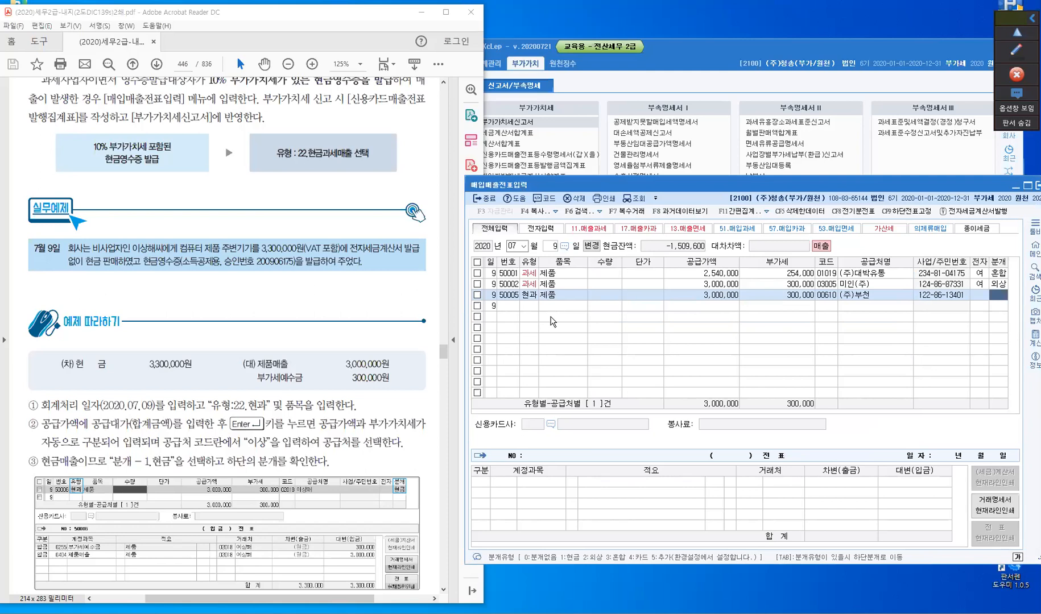
- Set the 현과 line's journal type to 1 (현금) and accept the generated entries to complete the slip
{"action": "type", "text": "1"}
{"action": "key", "text": "Return"}
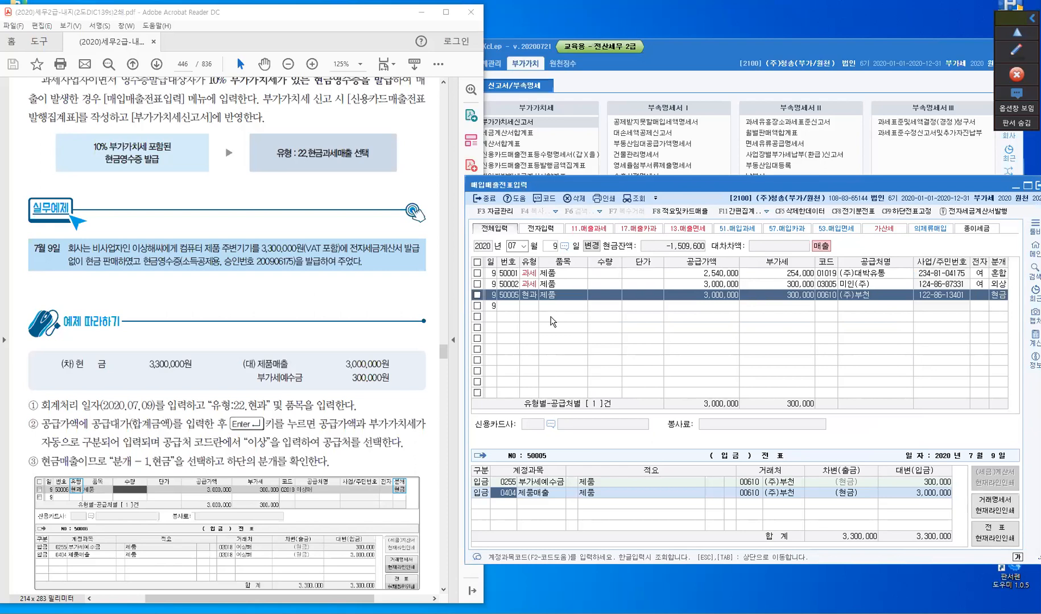
{"action": "key", "text": "Return"}
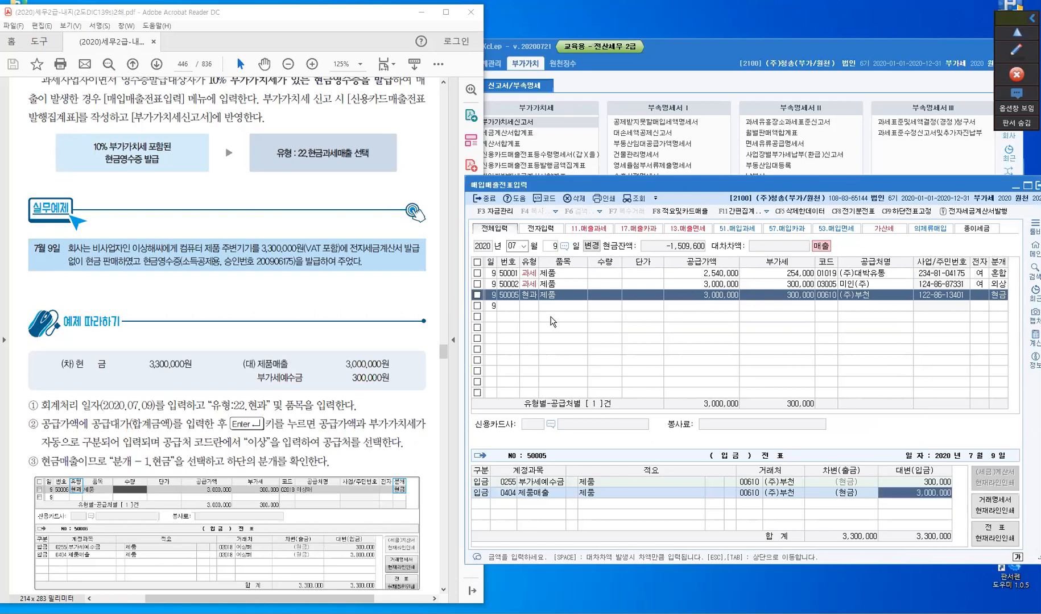
{"action": "key", "text": "Return"}
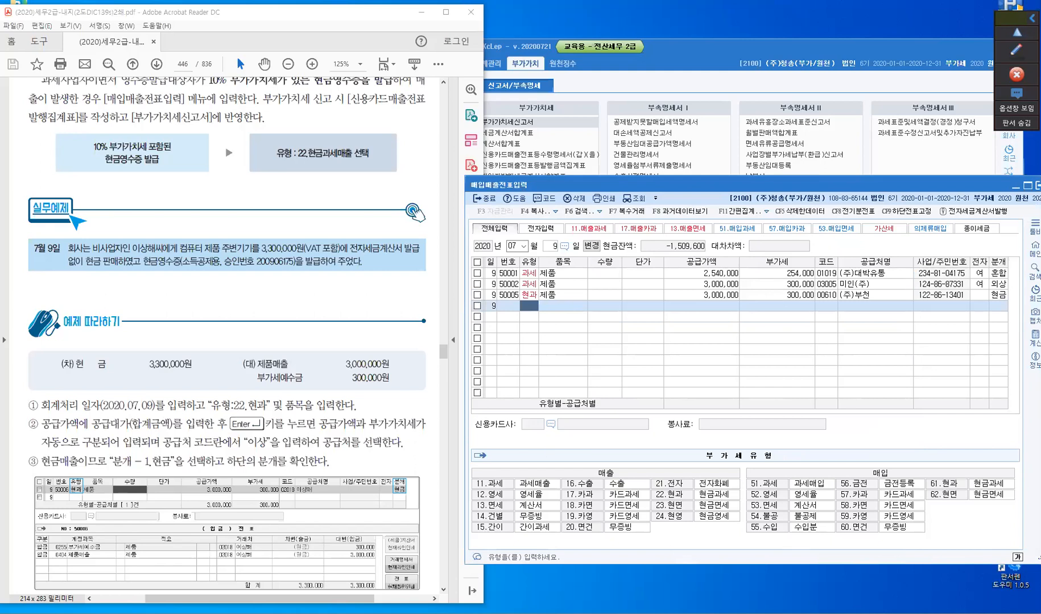
- Reload 신용카드매출전표등발행금액집계표 from the slip data, accepting deletion of the existing data, and minimise it
{"action": "mouse_move", "coordinate": [704, 613]}
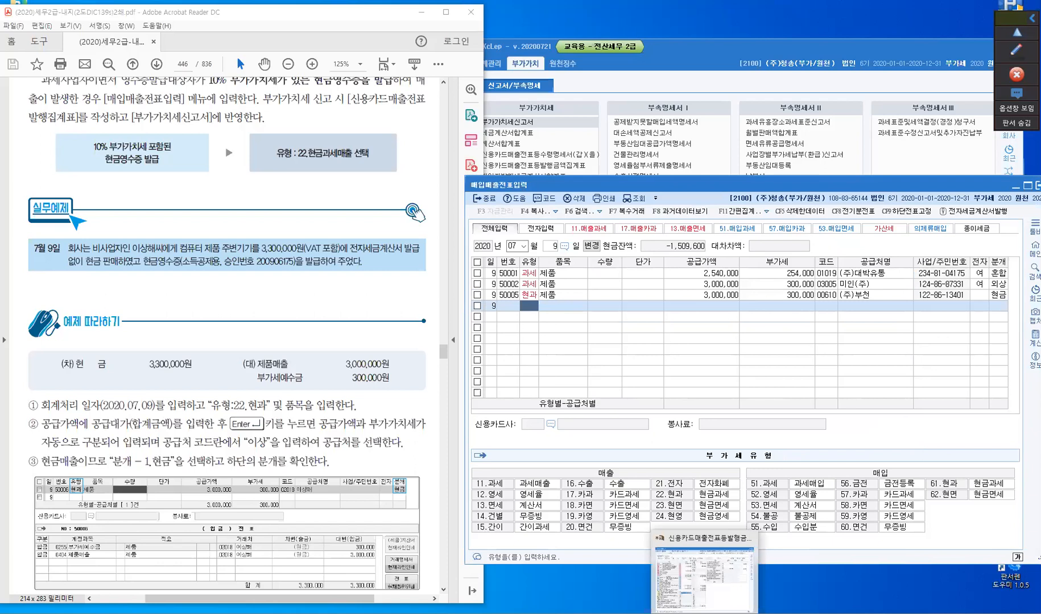
{"action": "left_click", "coordinate": [704, 613]}
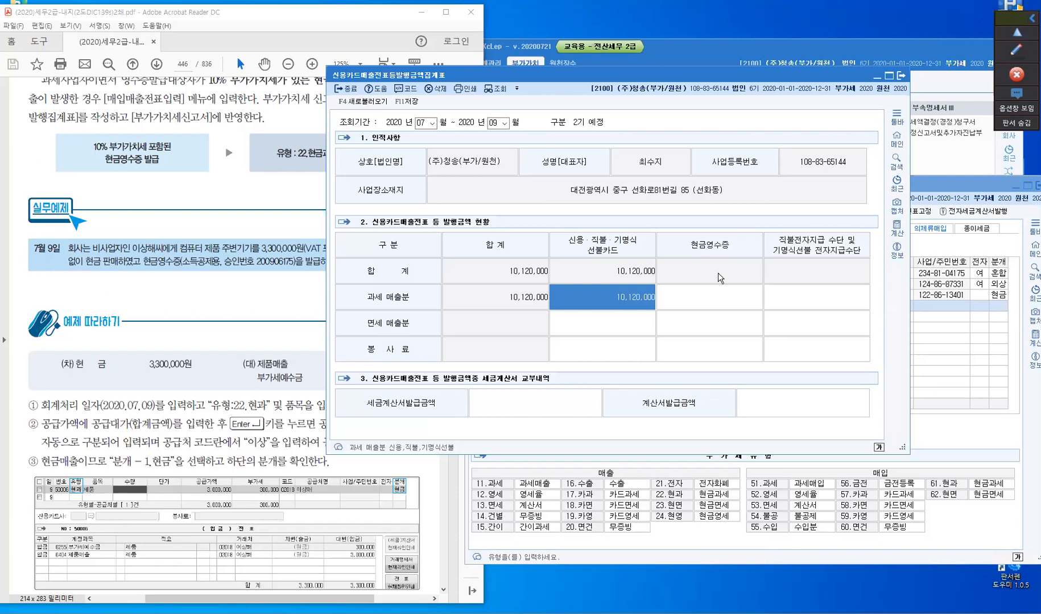
{"action": "left_click", "coordinate": [360, 103]}
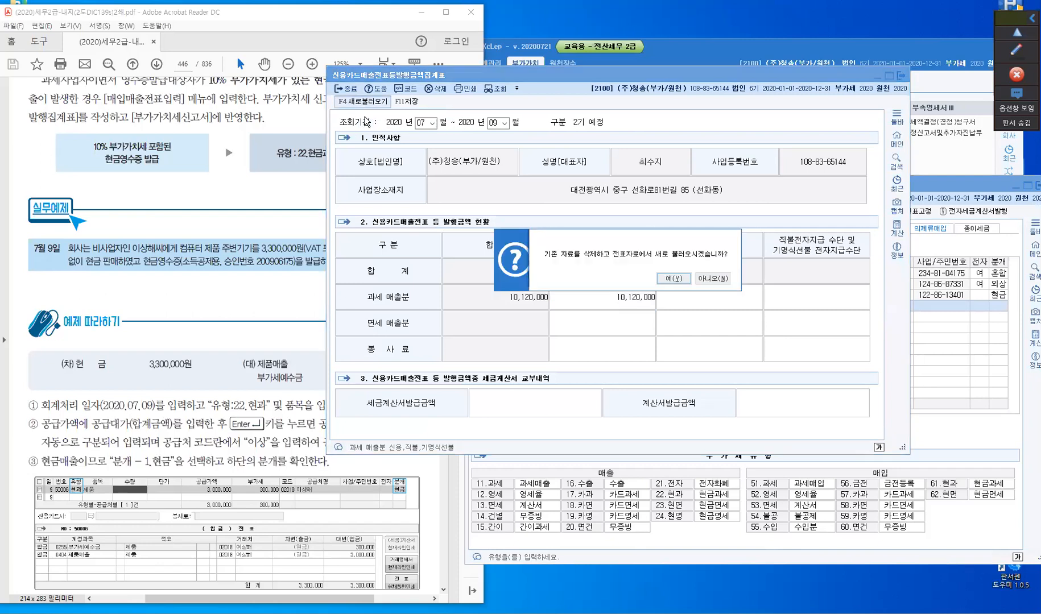
{"action": "left_click", "coordinate": [673, 279]}
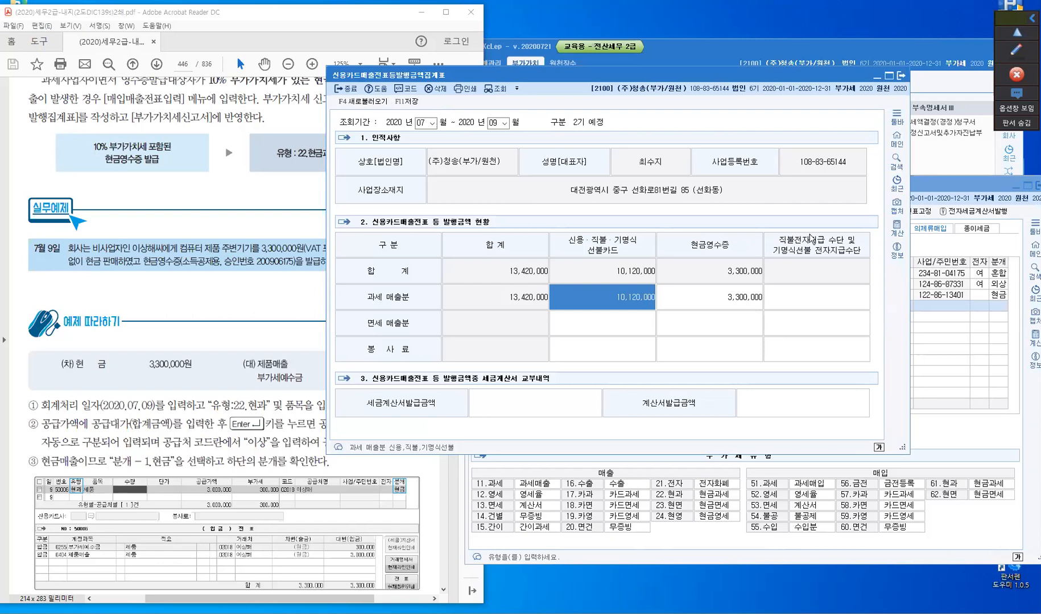
{"action": "left_click", "coordinate": [877, 78]}
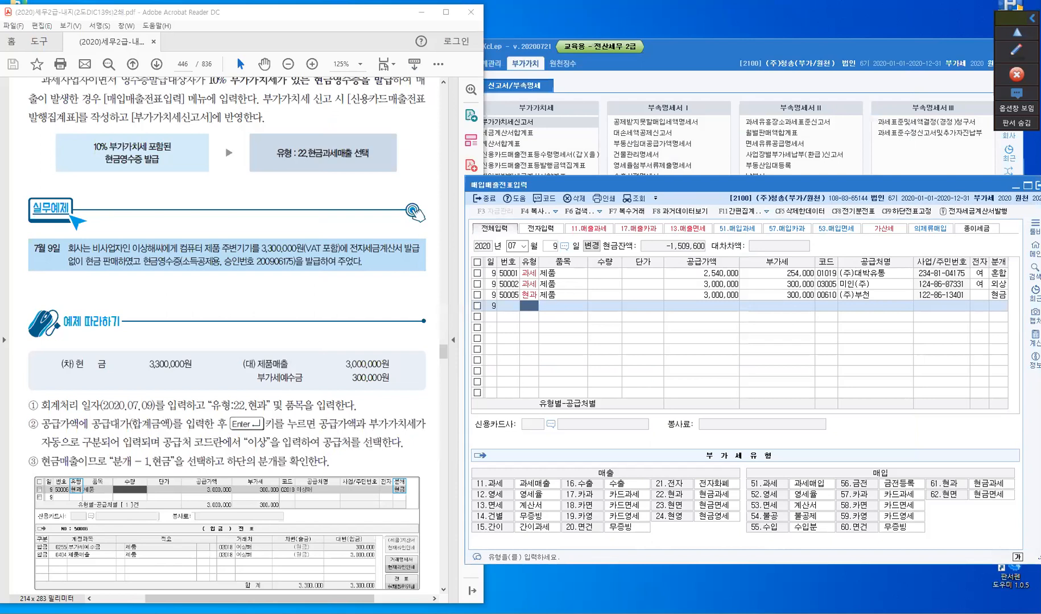
- Requery the VAT return and examine the card and cash receipt sales on line 3 and the issuance deduction on line 19
{"action": "key", "text": "alt+Tab"}
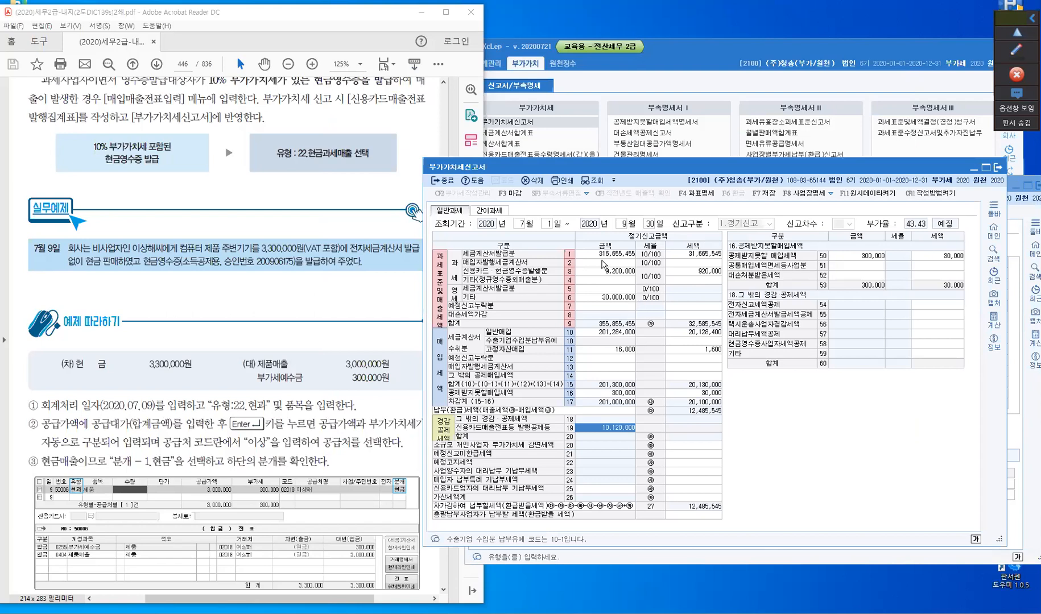
{"action": "left_click", "coordinate": [593, 182]}
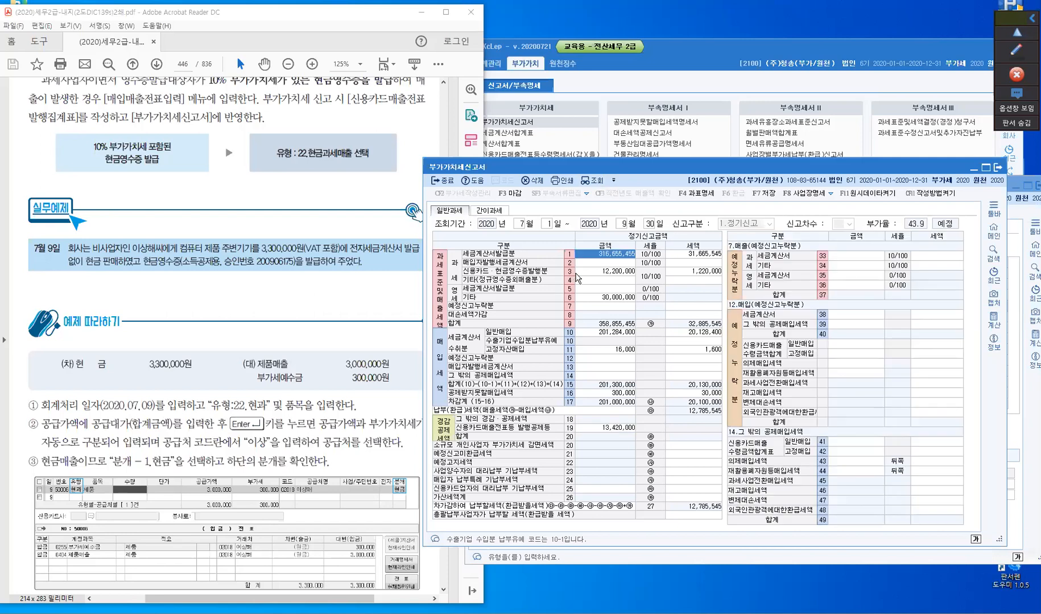
{"action": "left_click", "coordinate": [587, 274]}
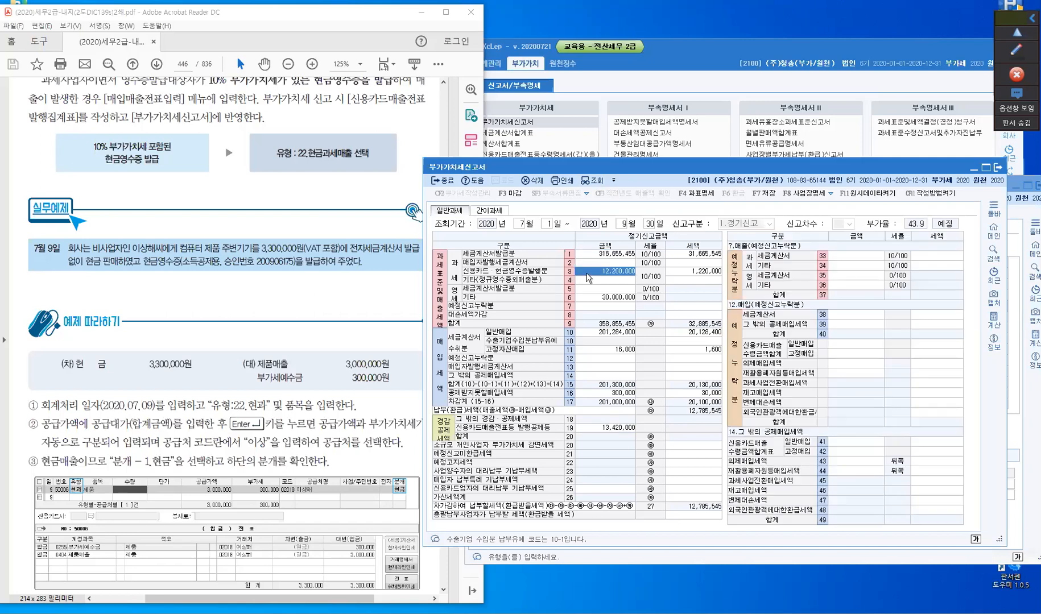
{"action": "left_click", "coordinate": [689, 272]}
{"action": "left_click", "coordinate": [591, 428]}
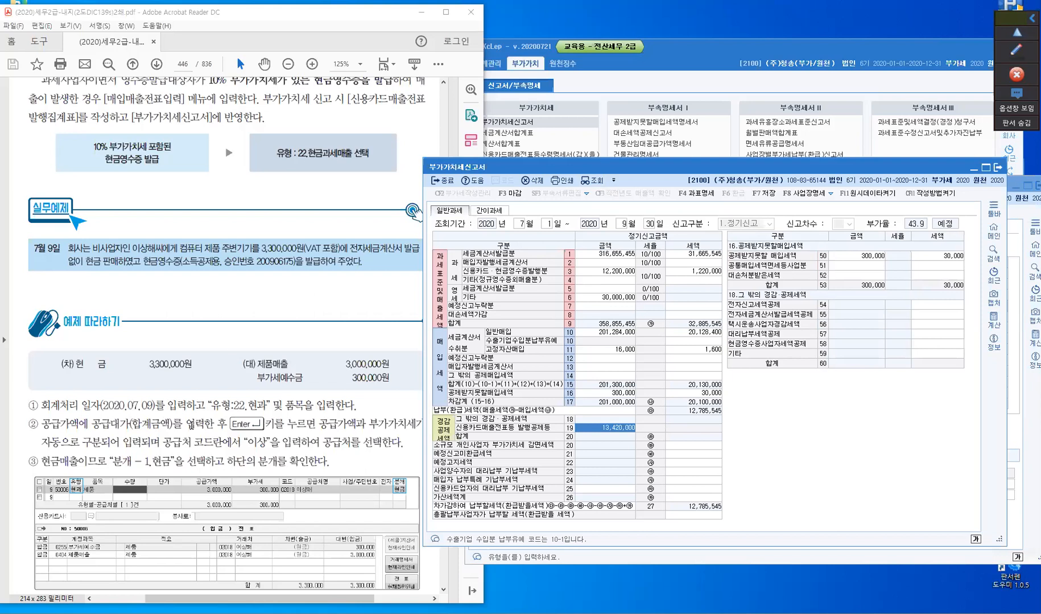
- Switch to the PDF textbook and read section 6 on card payment for sales with issued tax invoices (세금계산서 발급분에 대한 신용카드 결제)
{"action": "left_click", "coordinate": [191, 427]}
{"action": "scroll", "coordinate": [192, 432], "scroll_direction": "down", "scroll_amount": 10}
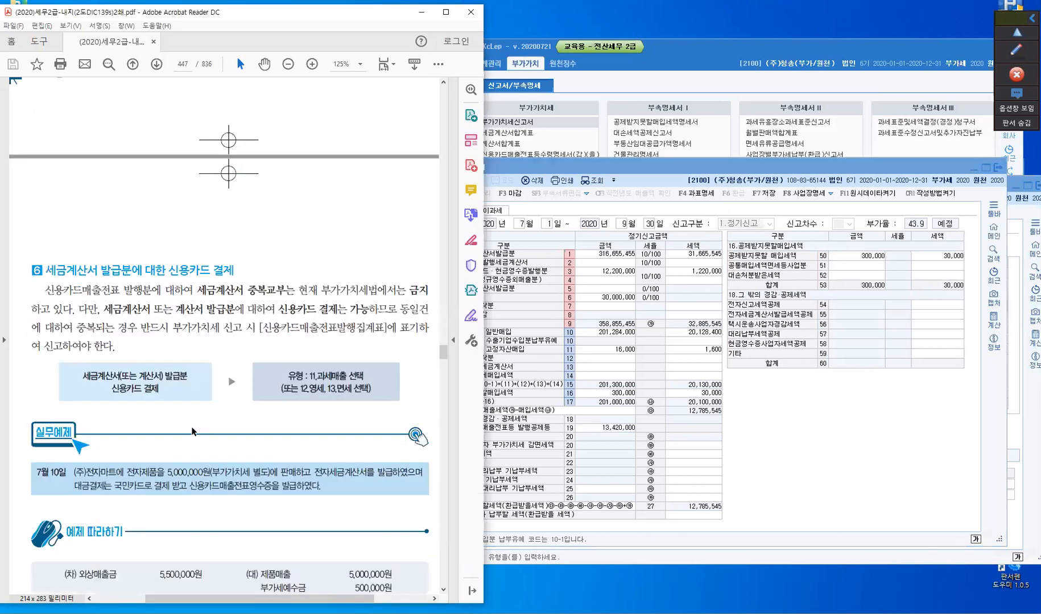
{"action": "scroll", "coordinate": [192, 432], "scroll_direction": "down", "scroll_amount": 5}
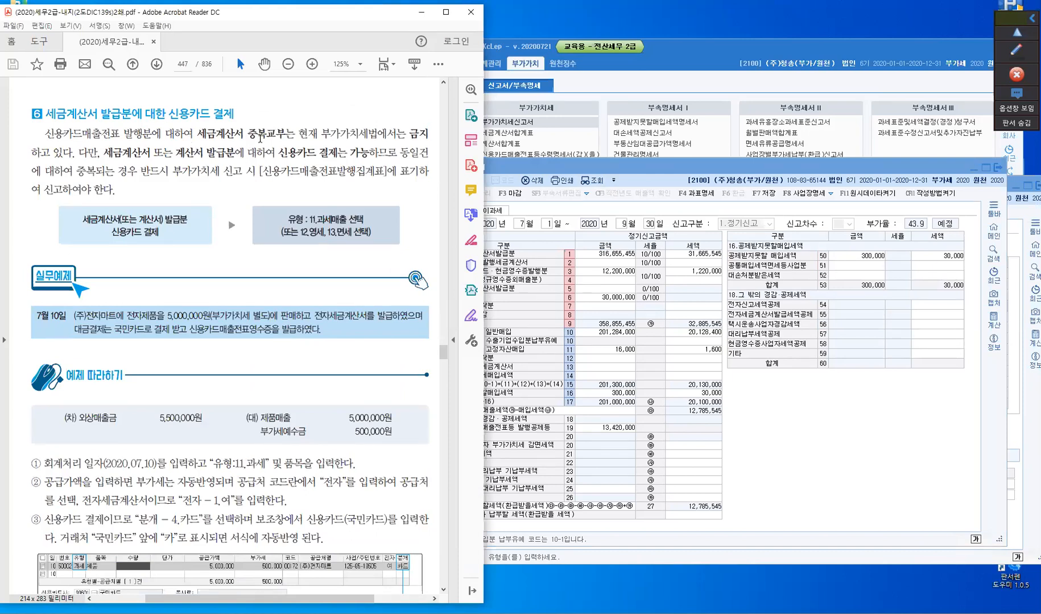
{"action": "left_click", "coordinate": [260, 138]}
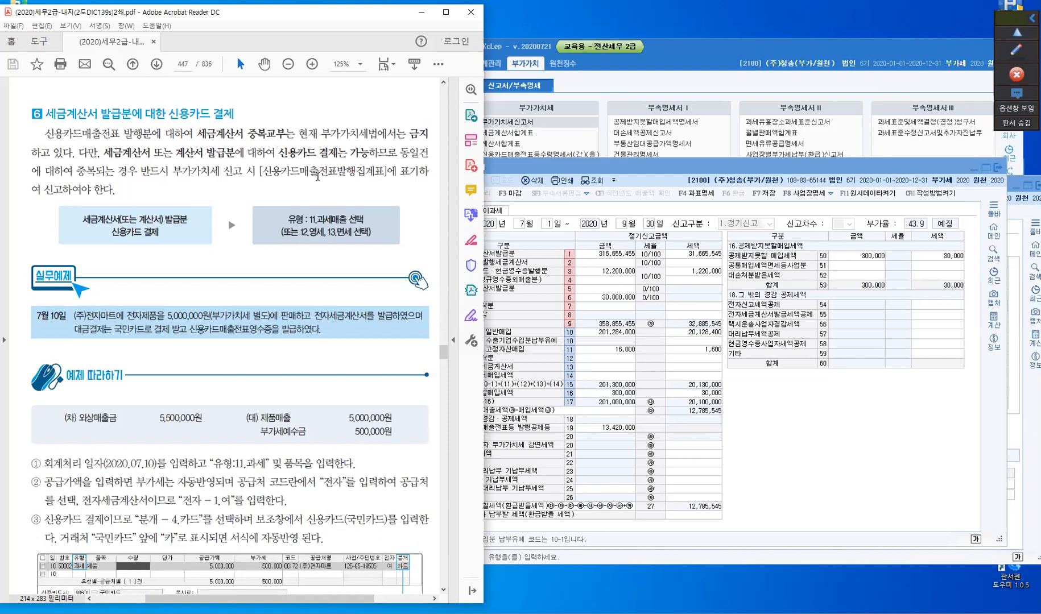
- Find the 7월 10일 example in the textbook, close the VAT return and list the purchase/sales slips for 10 July 2020
{"action": "left_click", "coordinate": [318, 176]}
{"action": "scroll", "coordinate": [120, 263], "scroll_direction": "down", "scroll_amount": 3}
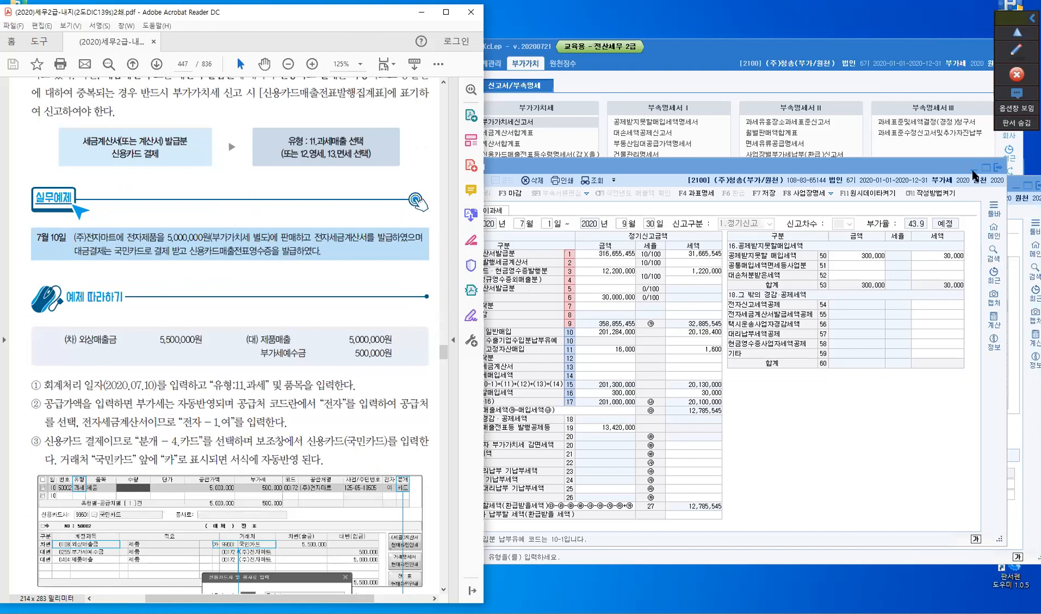
{"action": "left_click", "coordinate": [997, 167]}
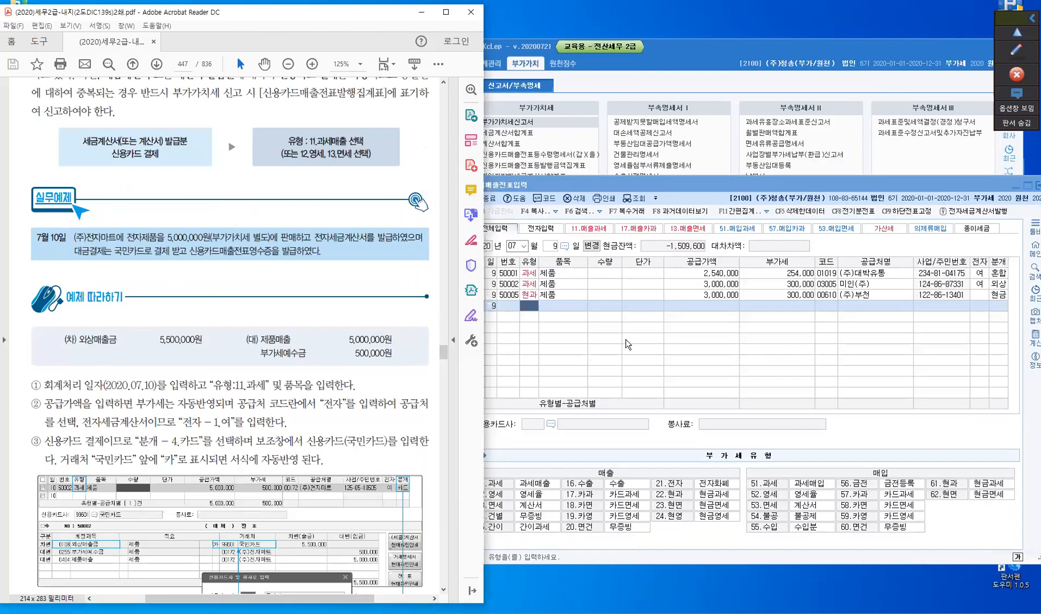
{"action": "left_click", "coordinate": [551, 247]}
{"action": "type", "text": "1"}
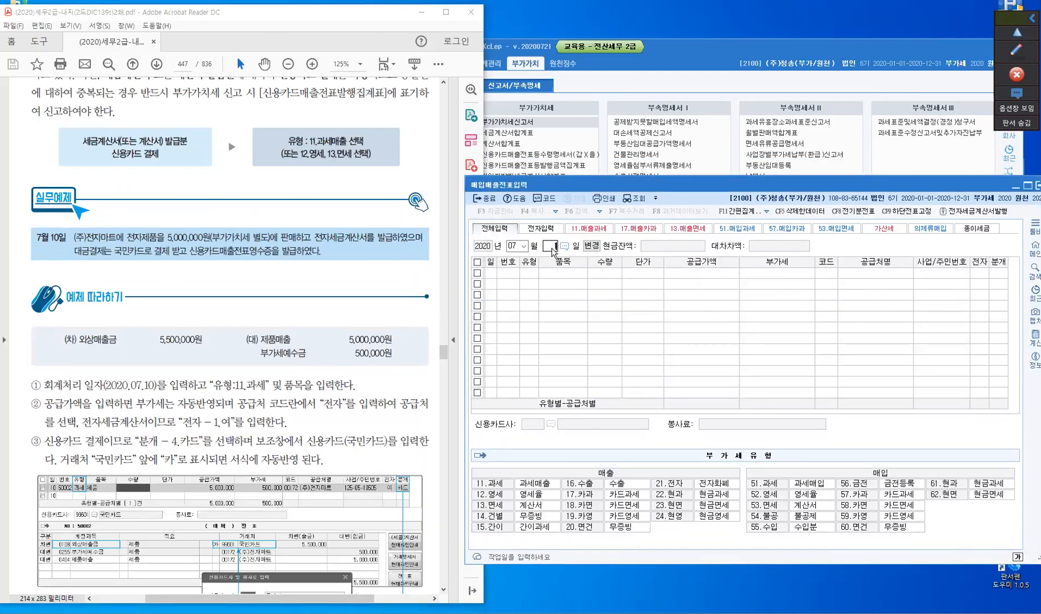
{"action": "type", "text": "0"}
{"action": "key", "text": "Return"}
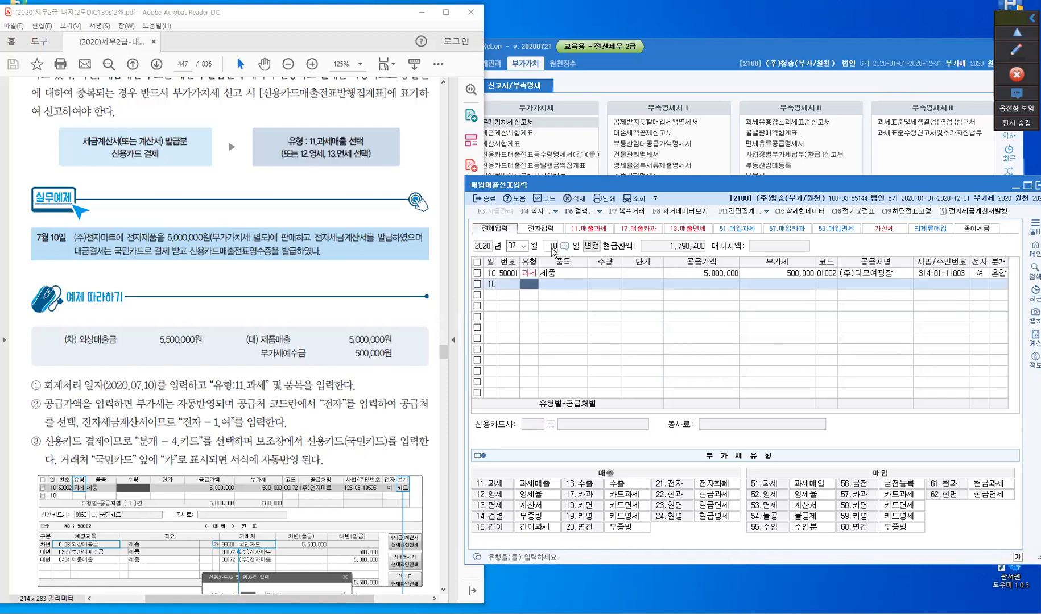
- Add a sales line of type 11 (과세) with item 제품 and a supply amount of 5,000,000
{"action": "type", "text": "11"}
{"action": "key", "text": "Return"}
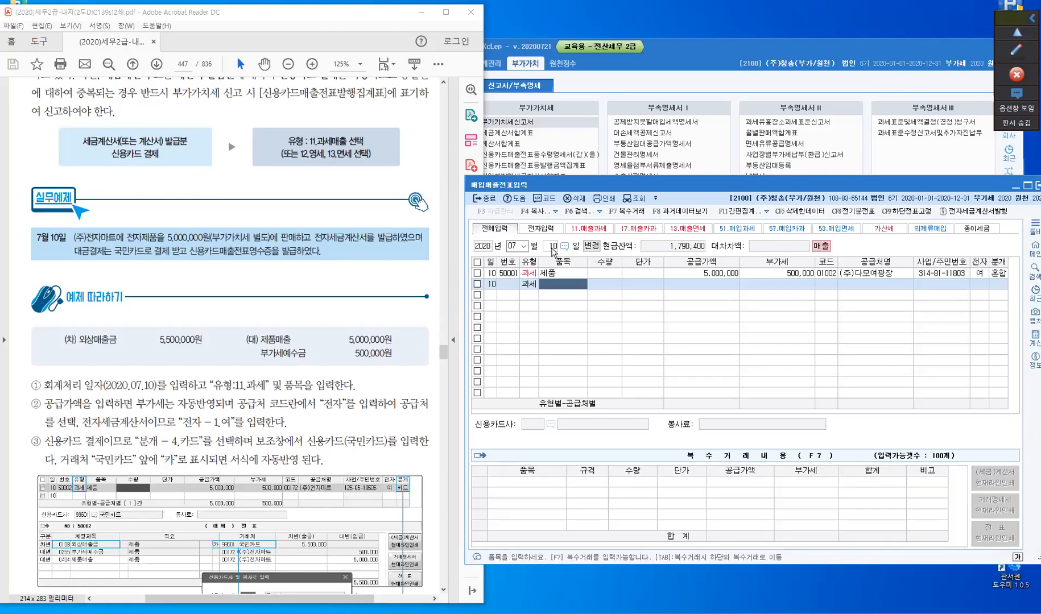
{"action": "type", "text": "제"}
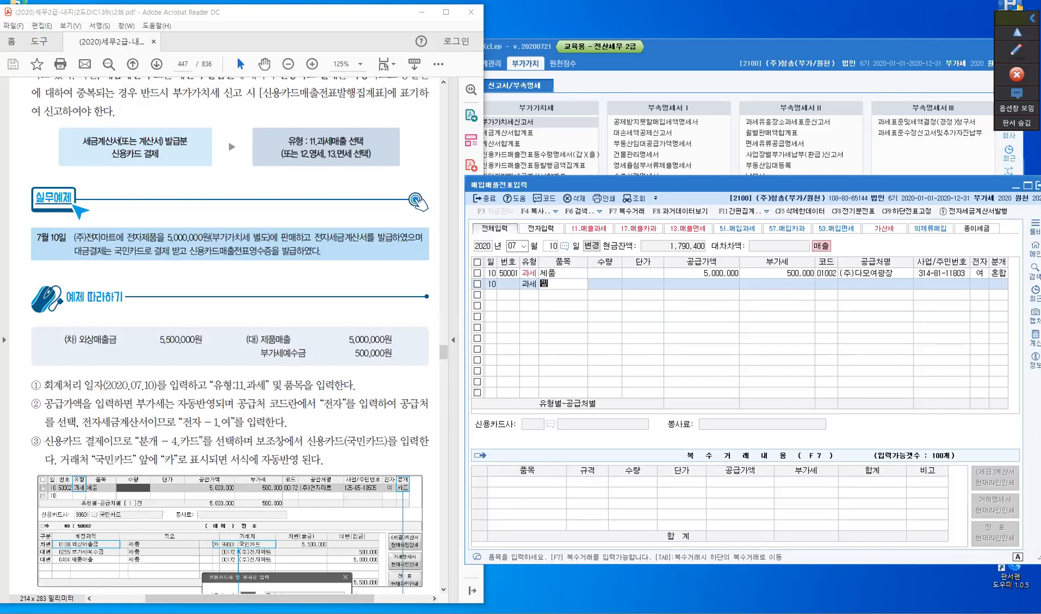
{"action": "type", "text": "품"}
{"action": "key", "text": "Return"}
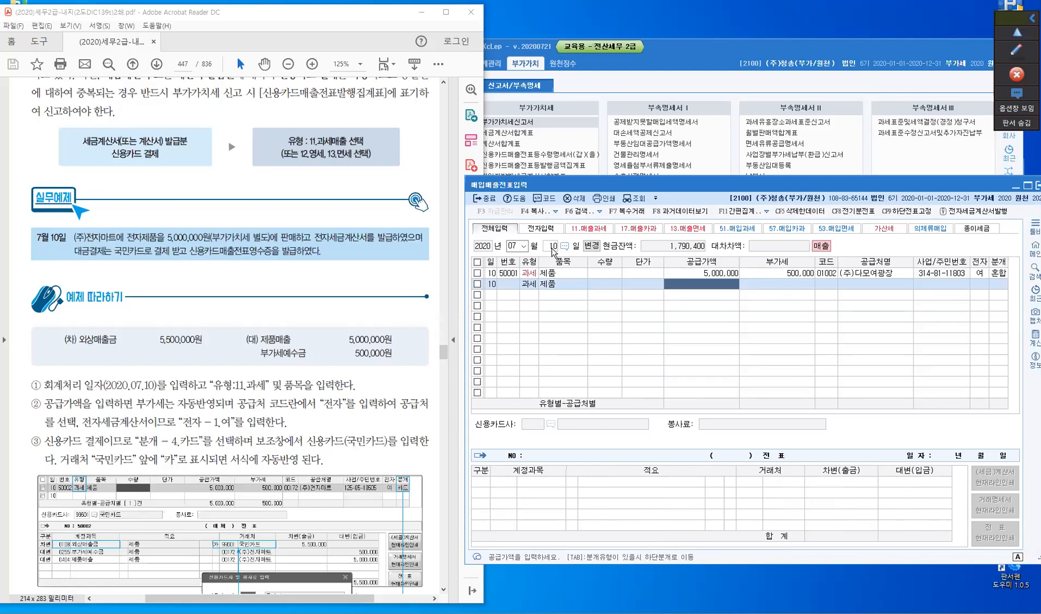
{"action": "type", "text": "5000"}
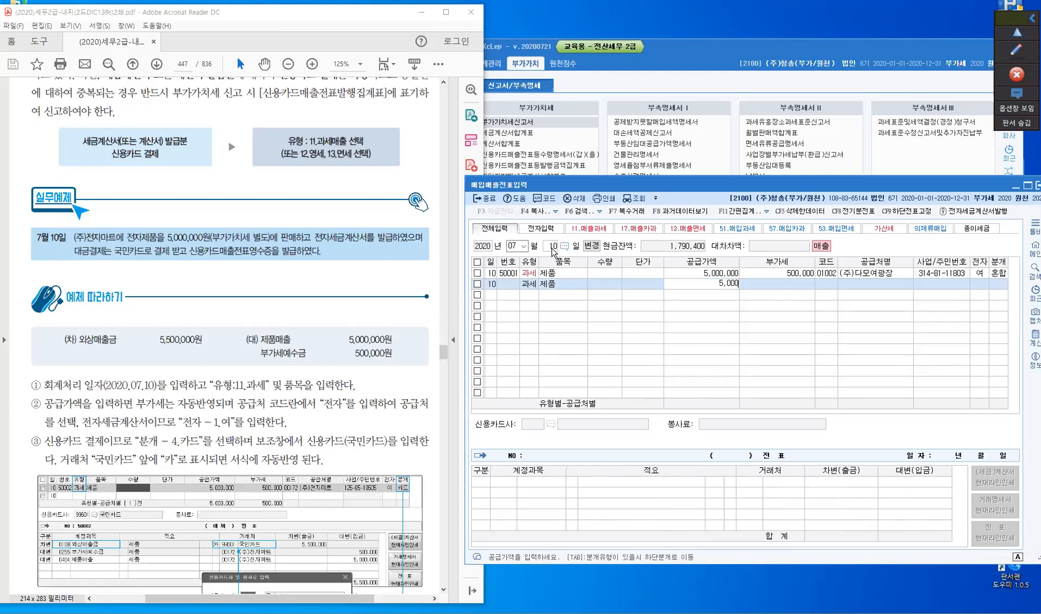
{"action": "key", "text": "plus"}
{"action": "key", "text": "Return"}
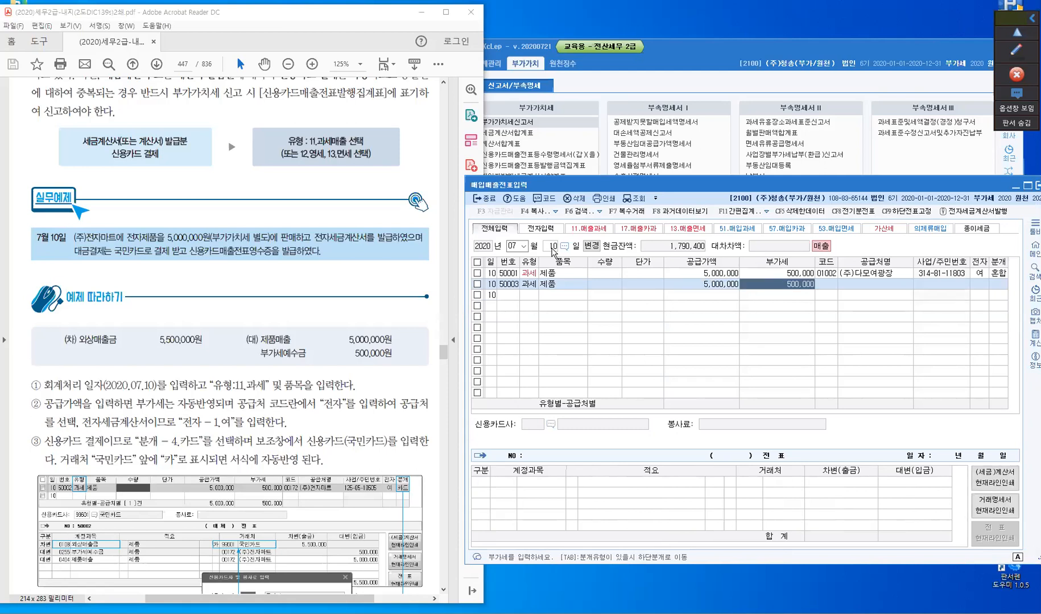
{"action": "key", "text": "Return"}
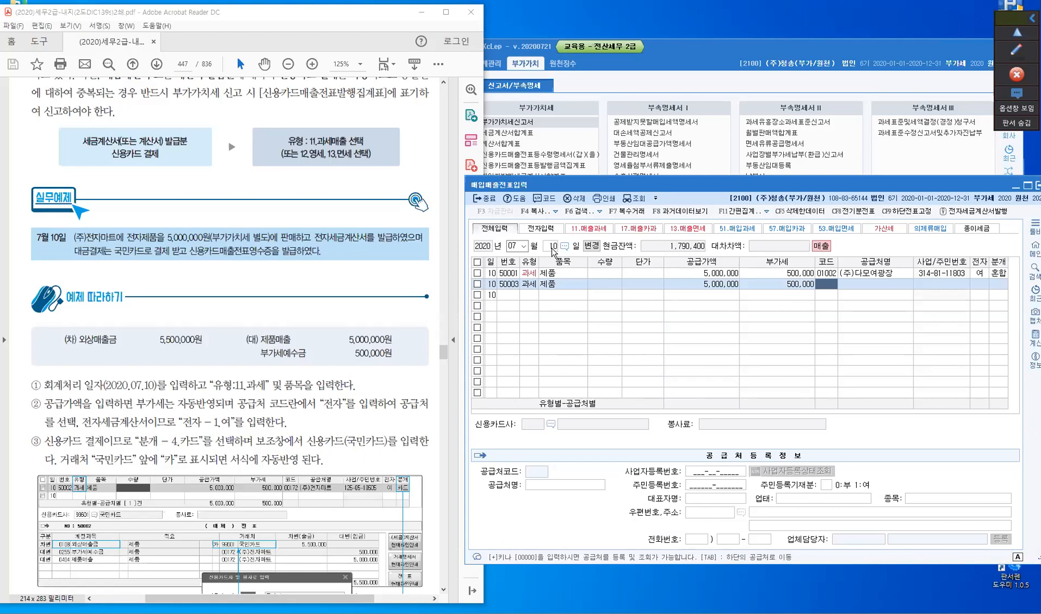
- Set the customer of the new 과세 line to (주)부천 and mark its tax invoice as electronic (1, 여)
{"action": "type", "text": "전"}
{"action": "type", "text": "천"}
{"action": "key", "text": "Return"}
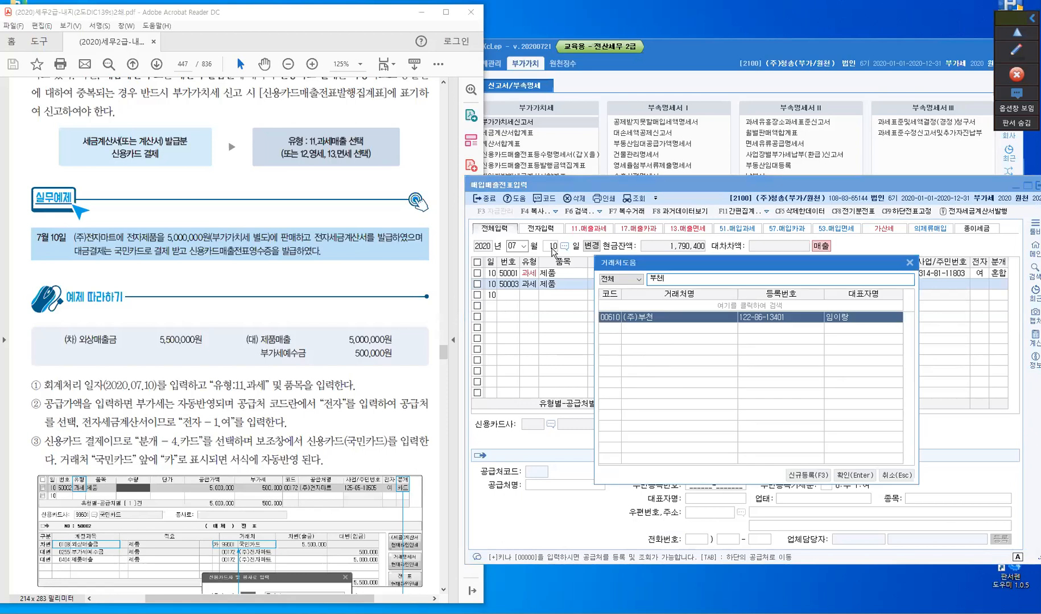
{"action": "key", "text": "Return"}
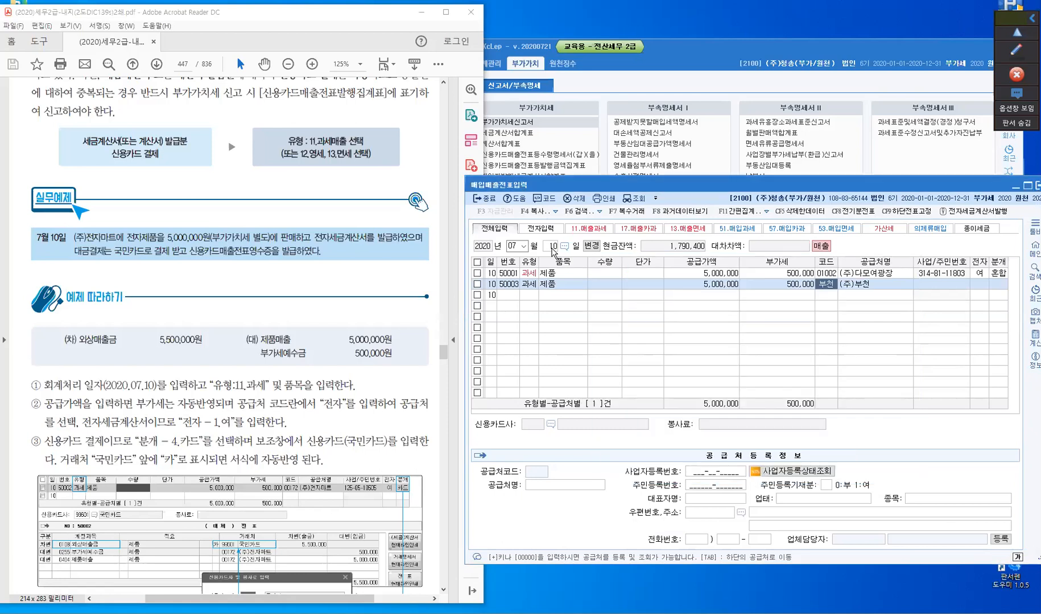
{"action": "key", "text": "Return"}
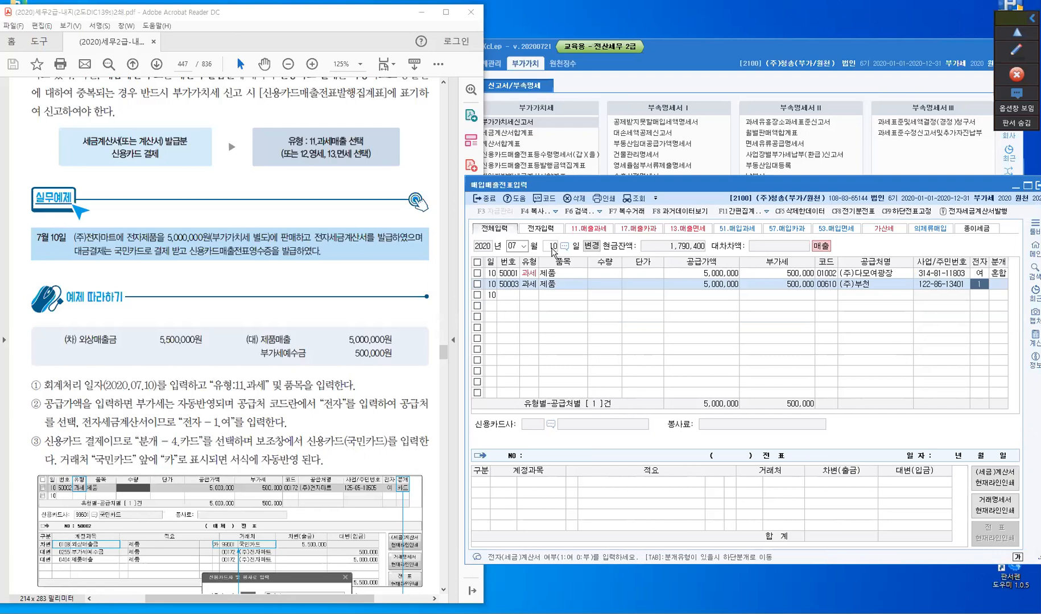
{"action": "key", "text": "Return"}
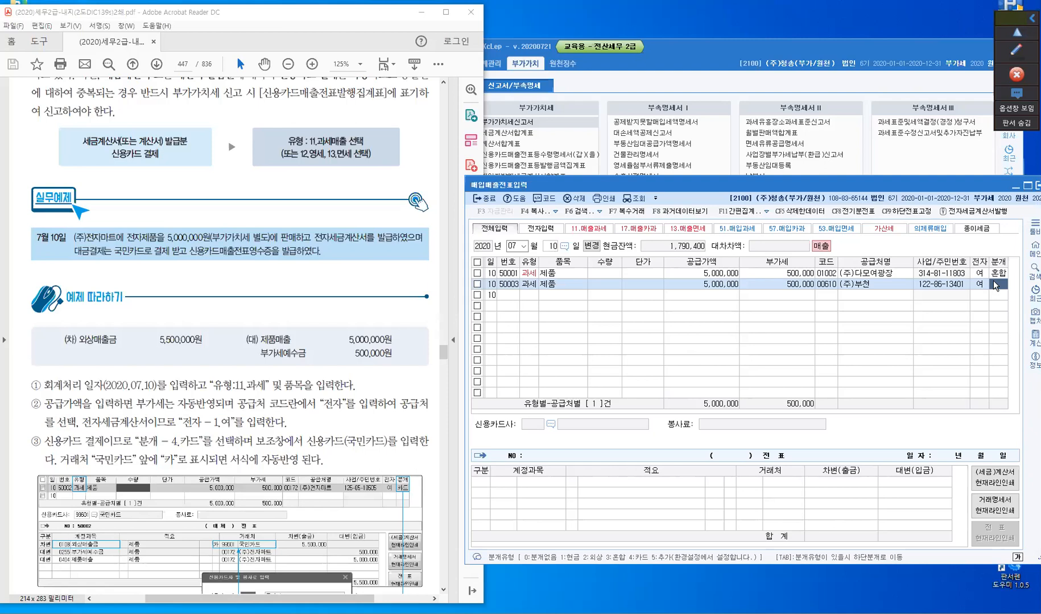
- Set the line's journal type to 2 (외상) and change the 외상매출금 entry's account partner to 국민카드
{"action": "type", "text": "2"}
{"action": "key", "text": "Return"}
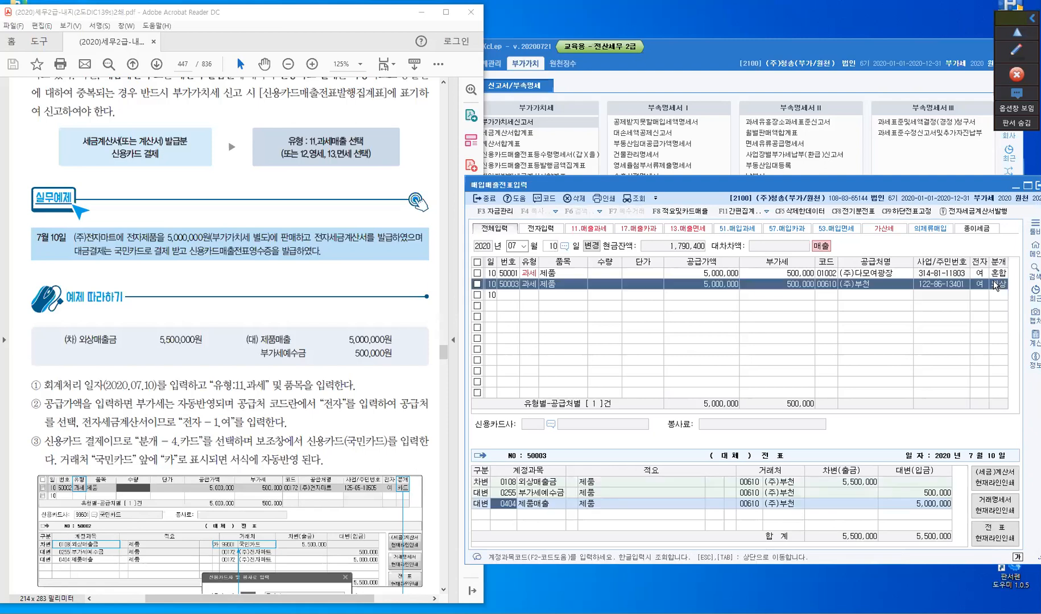
{"action": "left_click", "coordinate": [507, 484]}
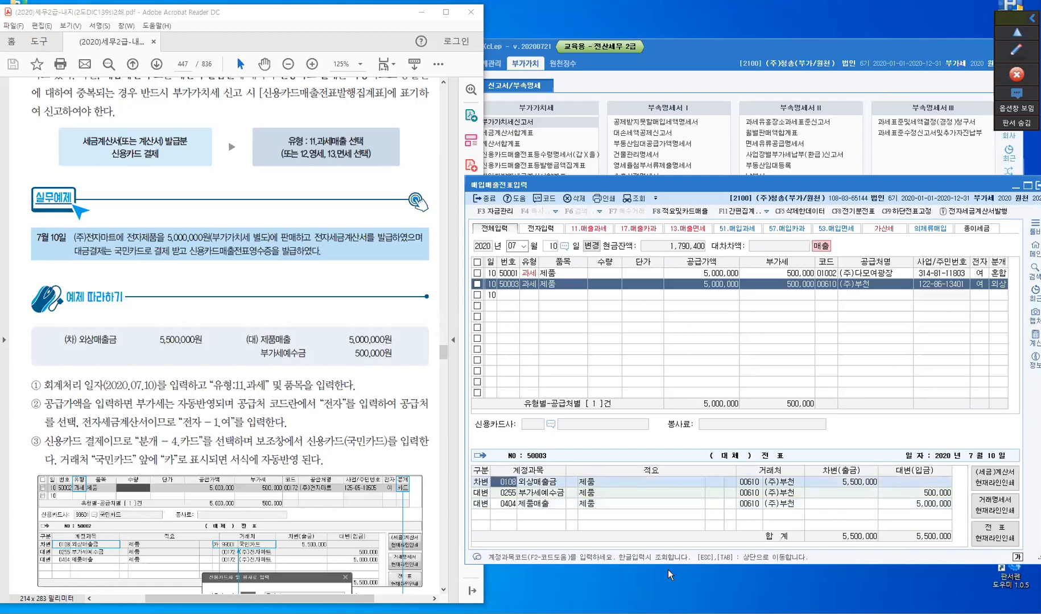
{"action": "left_click", "coordinate": [750, 482]}
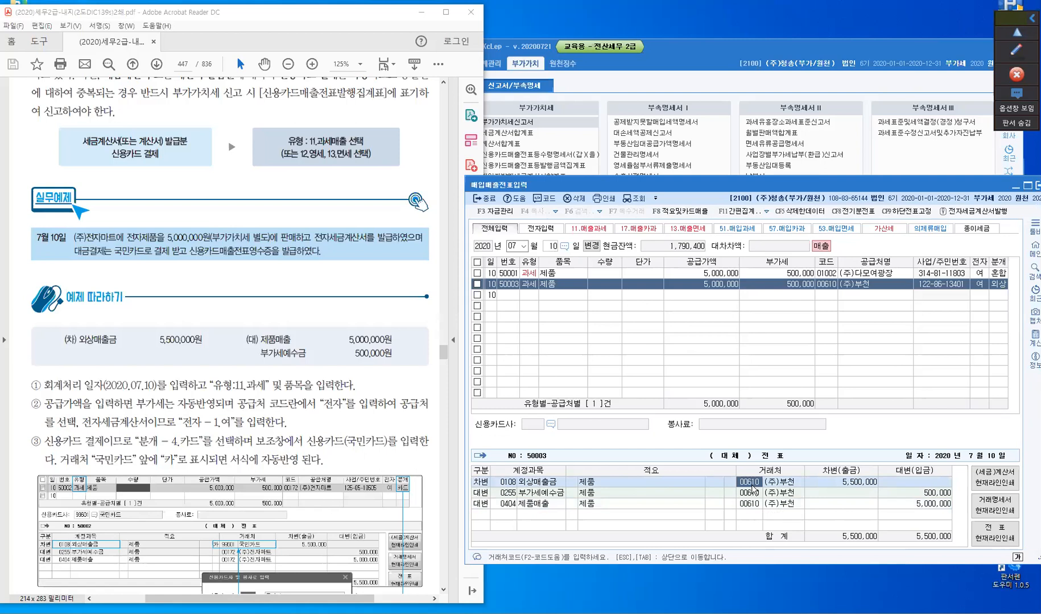
{"action": "type", "text": "카민"}
{"action": "key", "text": "Return"}
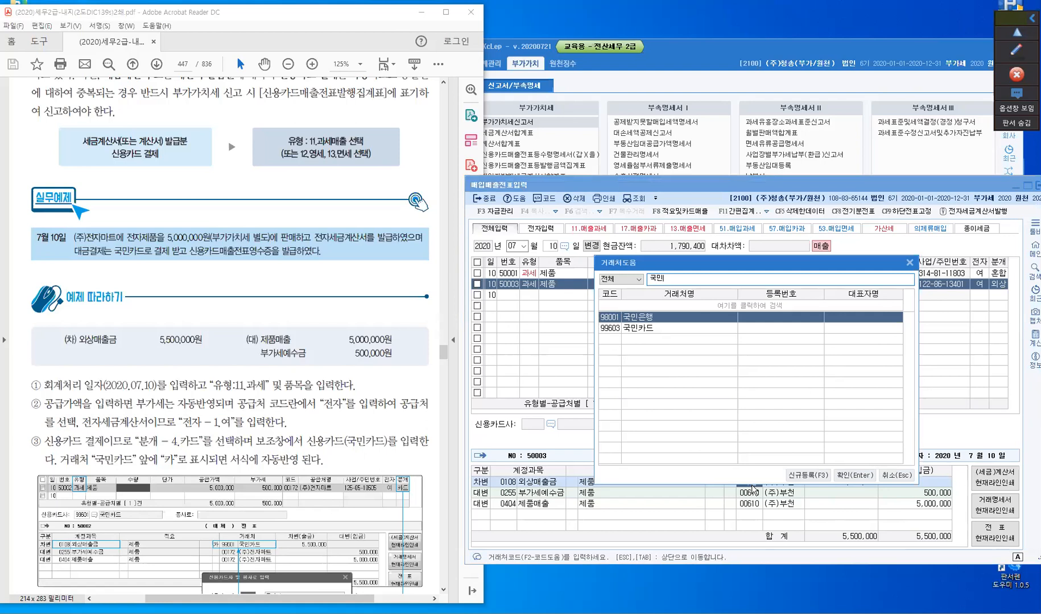
{"action": "key", "text": "Down"}
{"action": "key", "text": "Return"}
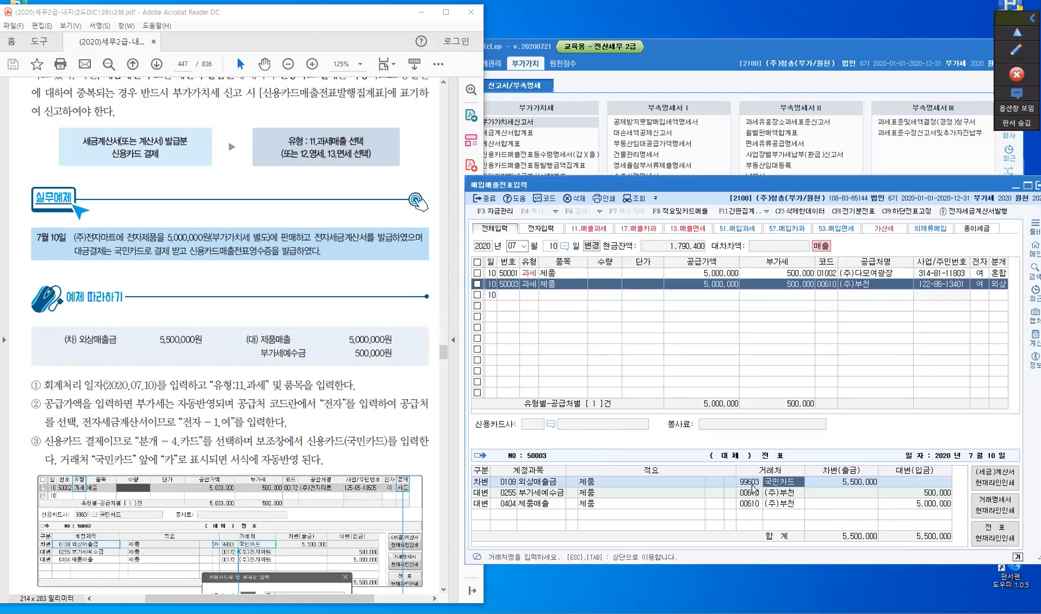
{"action": "left_click", "coordinate": [846, 506]}
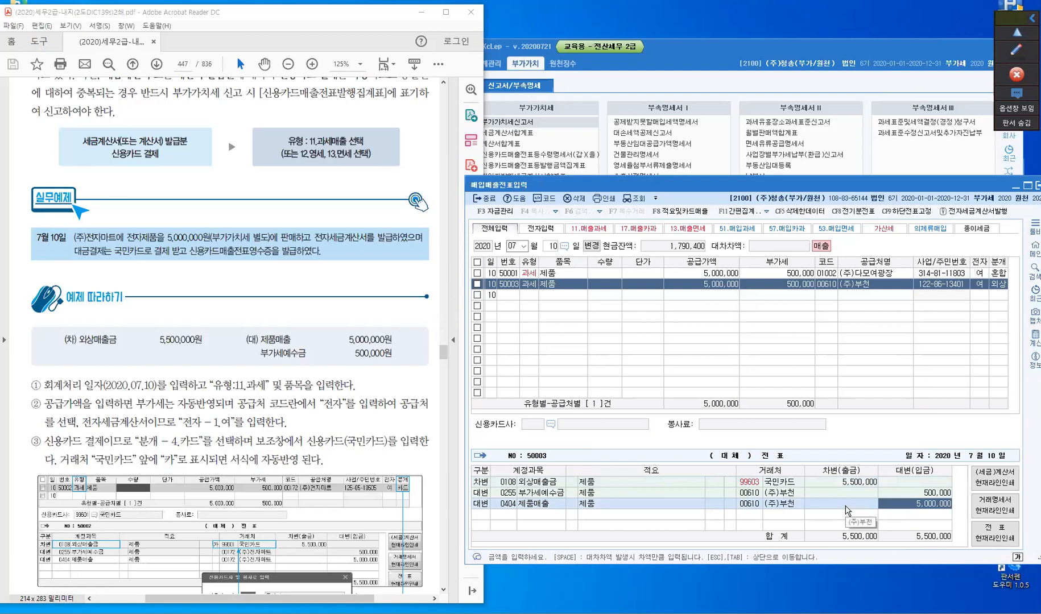
- Clear the journal type of the (주)부천 line and re-enter it as 3 (혼합)
{"action": "left_click", "coordinate": [999, 284]}
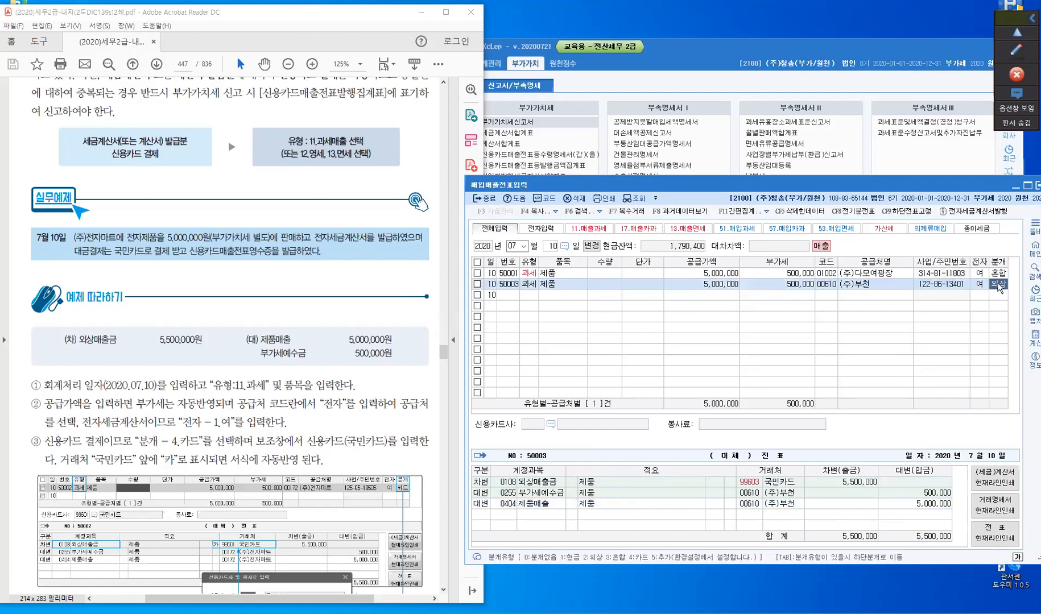
{"action": "left_click", "coordinate": [999, 284]}
{"action": "key", "text": "Return"}
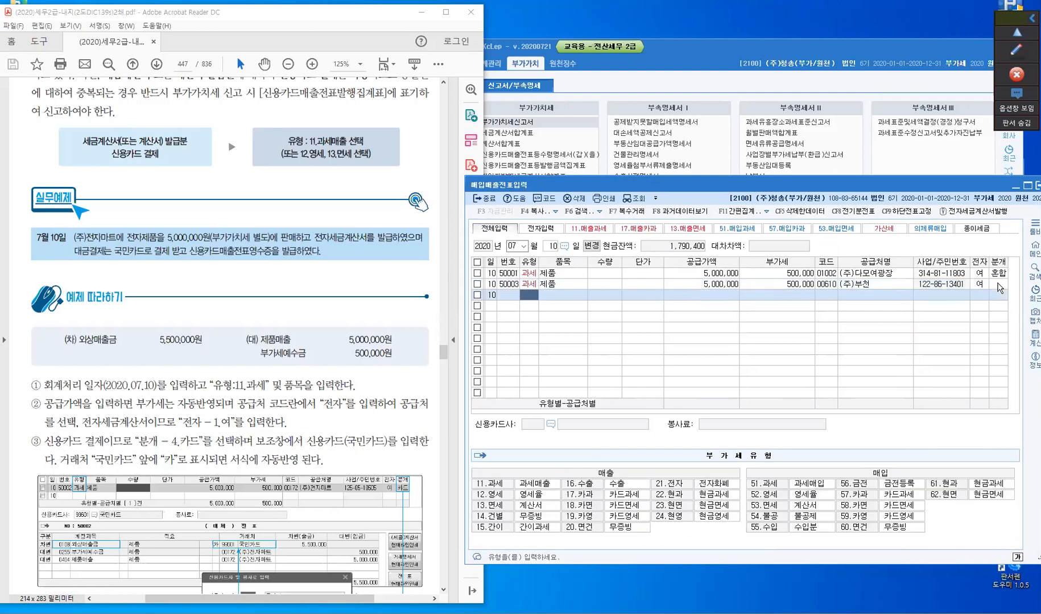
{"action": "left_click", "coordinate": [999, 284]}
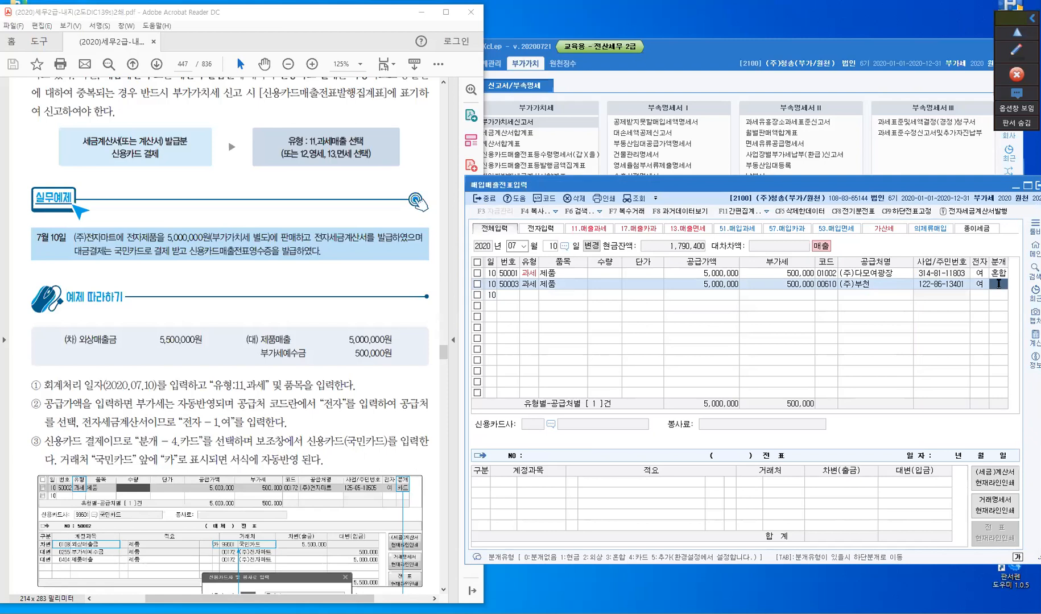
{"action": "type", "text": "3"}
{"action": "key", "text": "Return"}
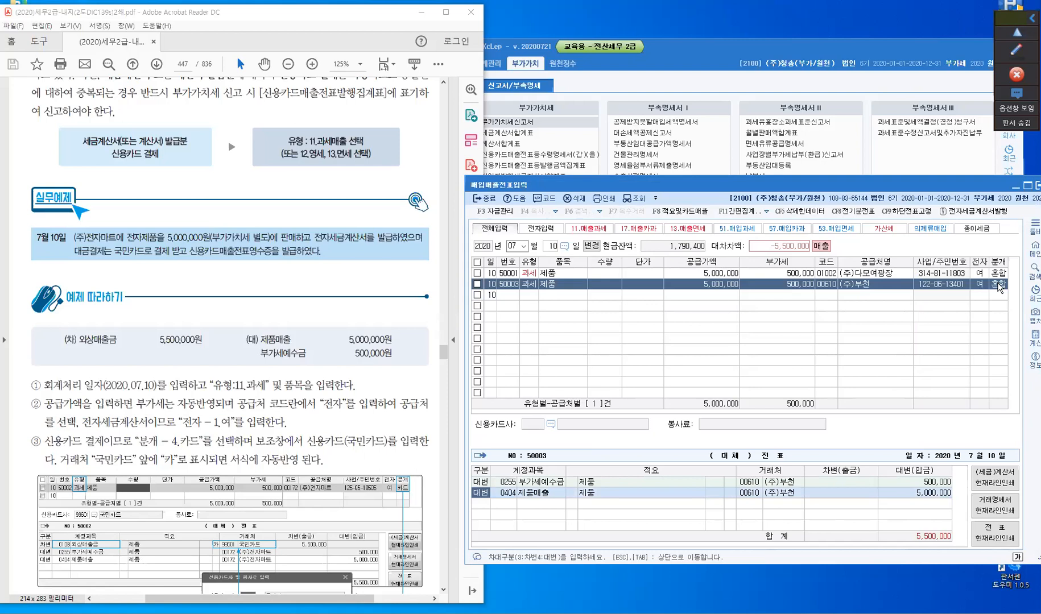
- Add a debit entry (3, 차변) with account 108 외상매출금 for 5,500,000 to the slip
{"action": "key", "text": "Down"}
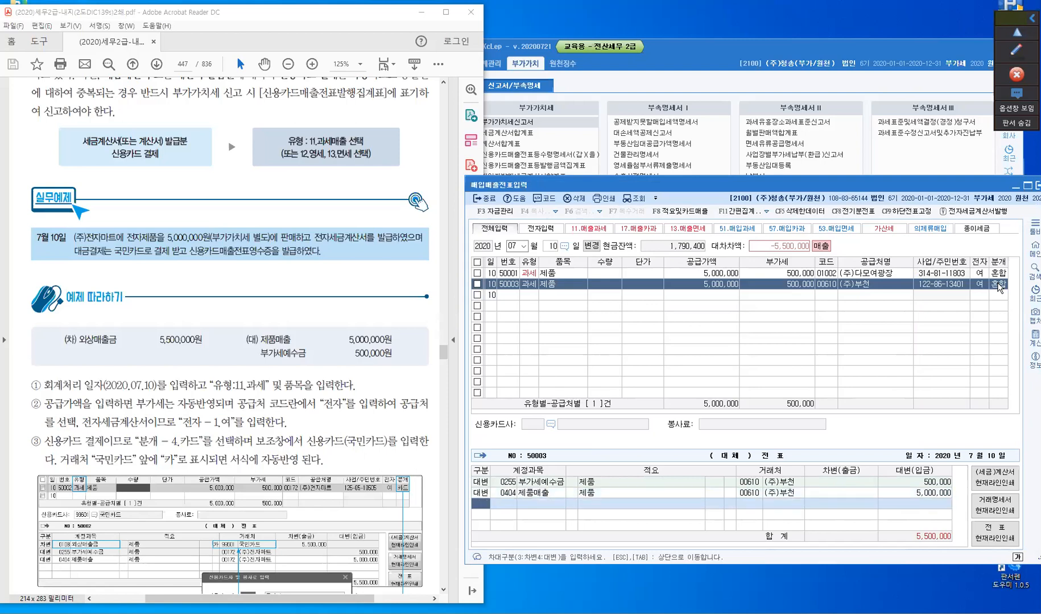
{"action": "type", "text": "3"}
{"action": "key", "text": "Return"}
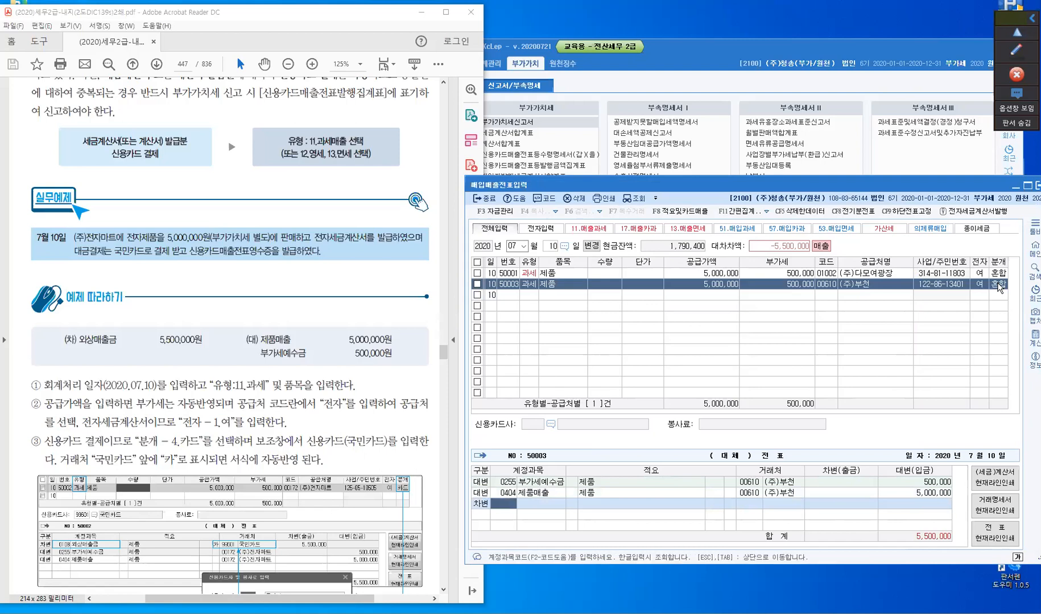
{"action": "type", "text": "108"}
{"action": "key", "text": "Return"}
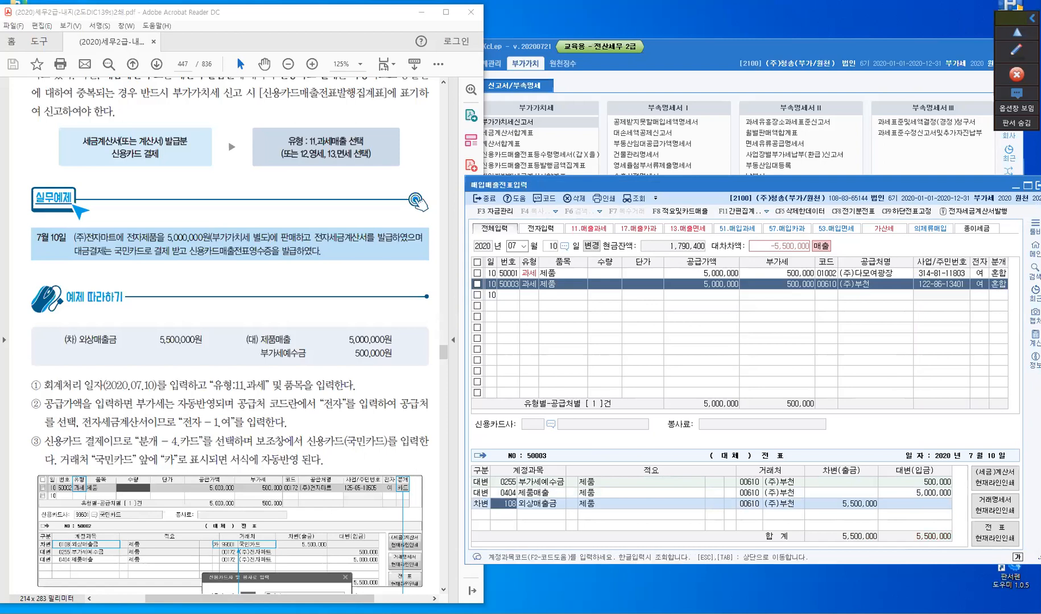
{"action": "key", "text": "Return"}
{"action": "key", "text": "Return"}
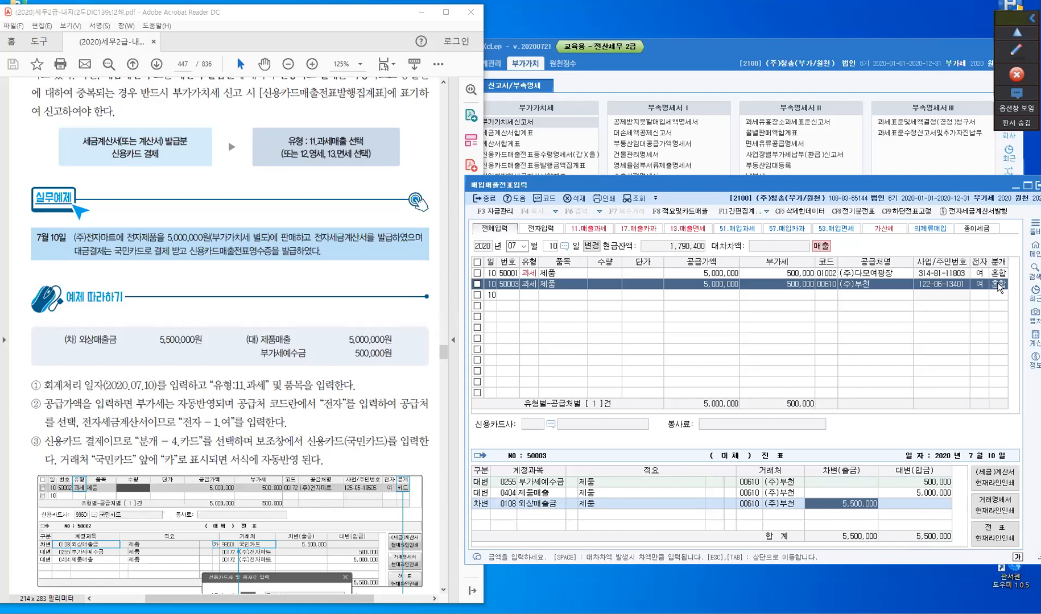
- Change the account partner of the 외상매출금 debit entry to 국민카드
{"action": "key", "text": "Left"}
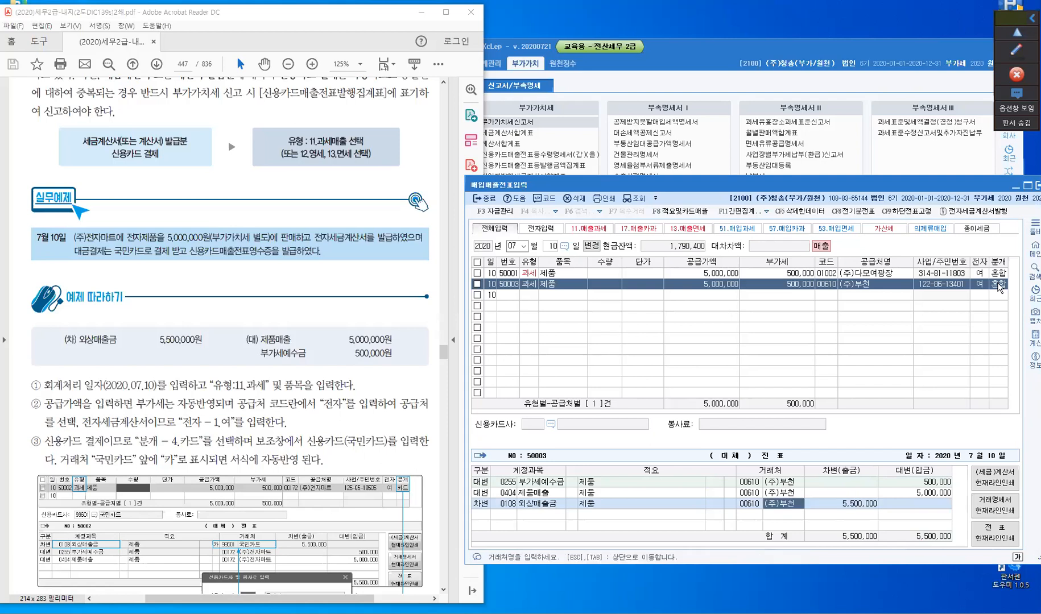
{"action": "key", "text": "Left"}
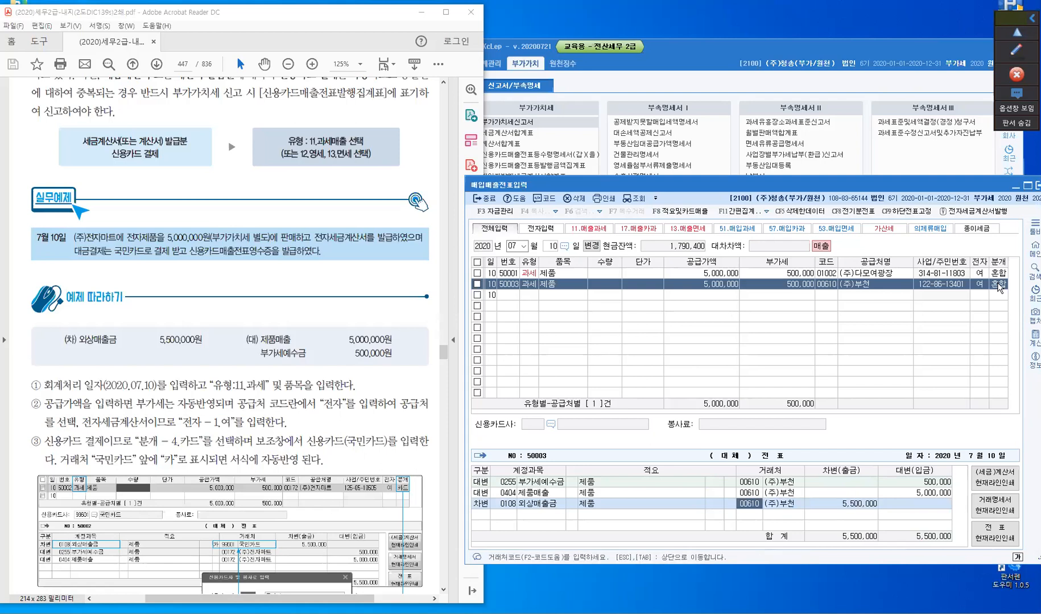
{"action": "type", "text": "국민"}
{"action": "key", "text": "Return"}
{"action": "key", "text": "Down"}
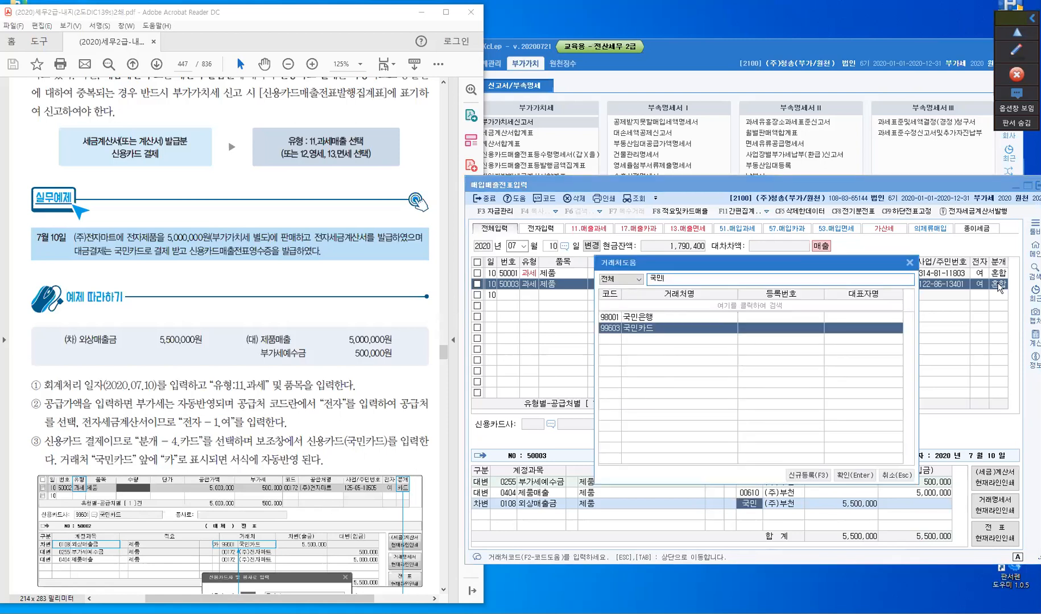
{"action": "key", "text": "Return"}
{"action": "key", "text": "Return"}
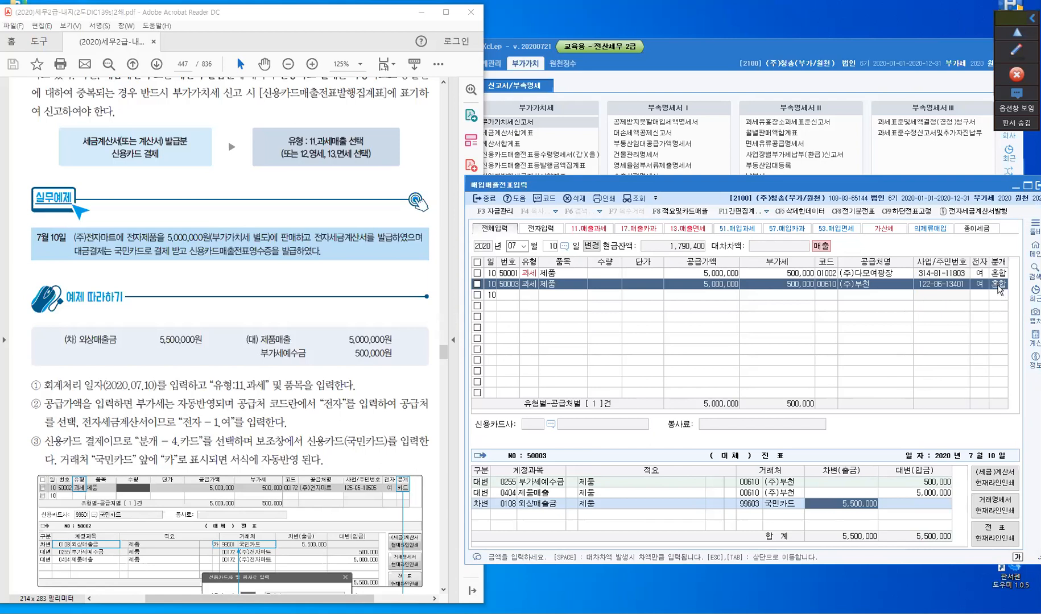
- Return to the (주)부천 sales line to finish the slip and bring up 신용카드매출전표등발행금액집계표
{"action": "left_click", "coordinate": [998, 286]}
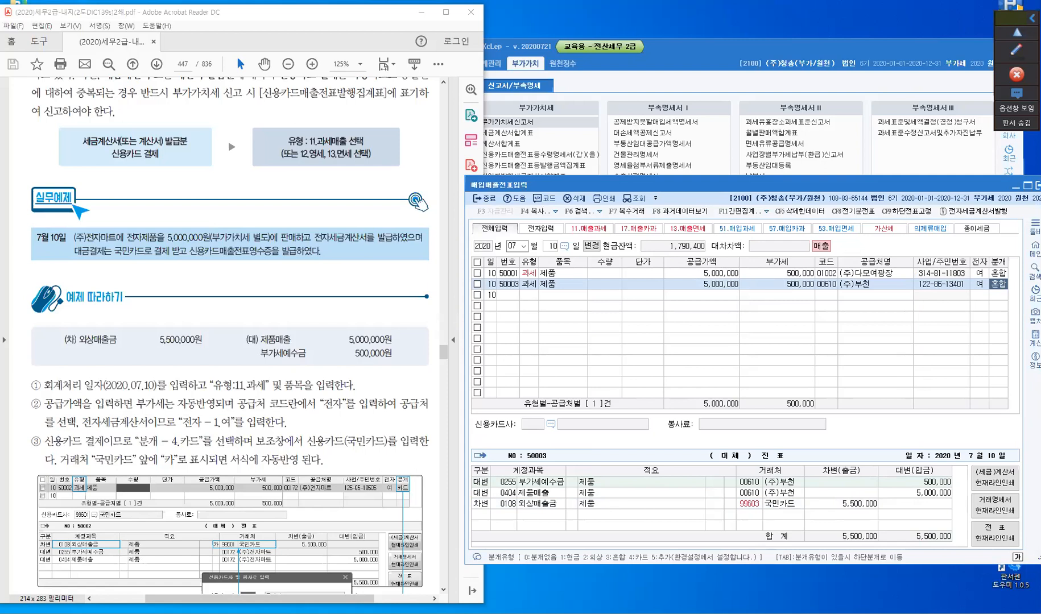
{"action": "mouse_move", "coordinate": [731, 613]}
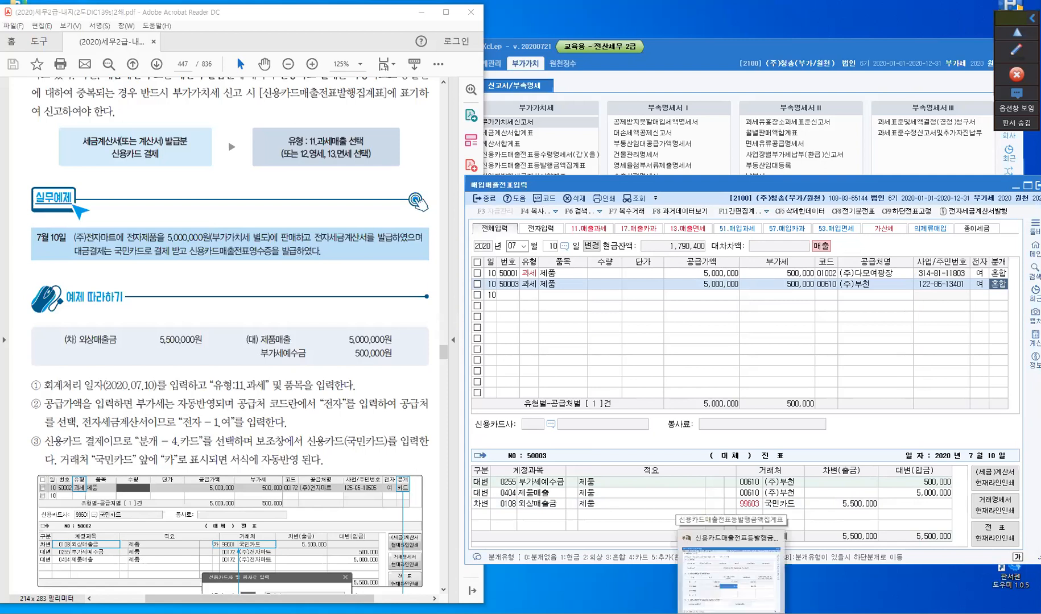
{"action": "left_click", "coordinate": [731, 613]}
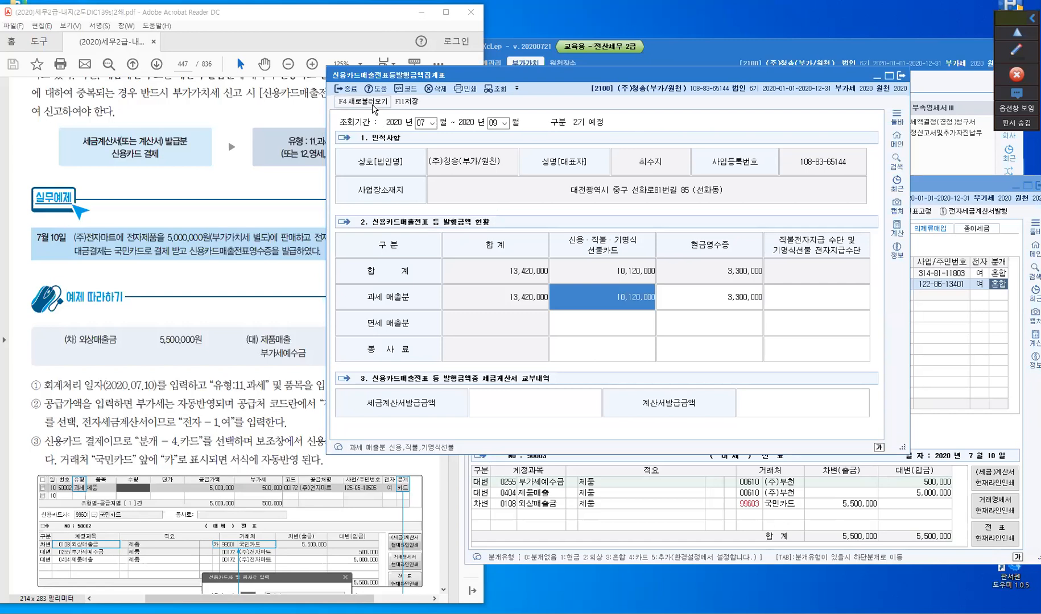
- Reload 신용카드매출전표등발행금액집계표 from the slip data to check the card sales amount, and minimize the form
{"action": "key", "text": "F4"}
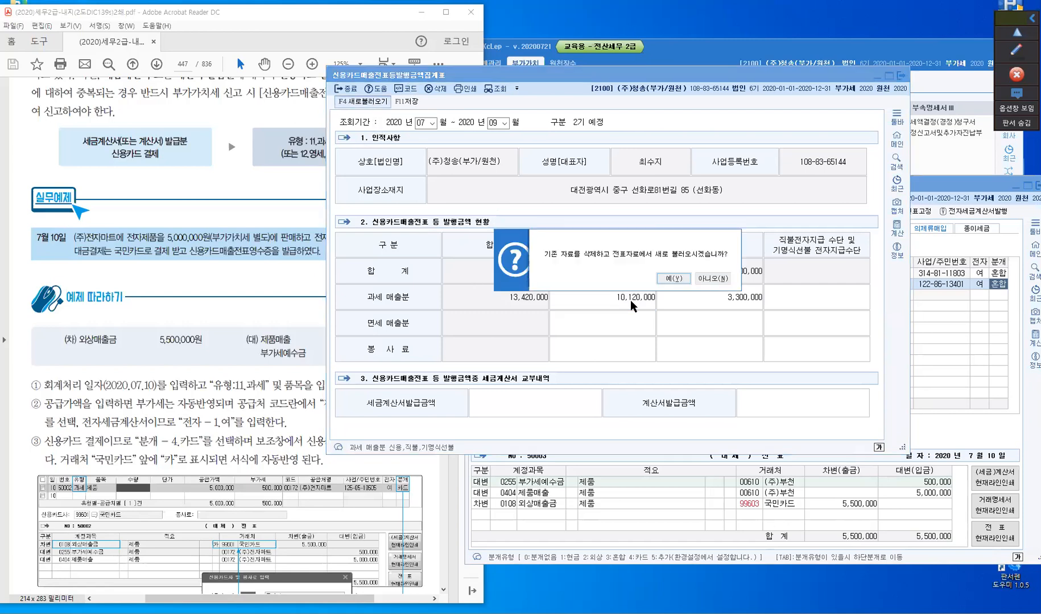
{"action": "key", "text": "Return"}
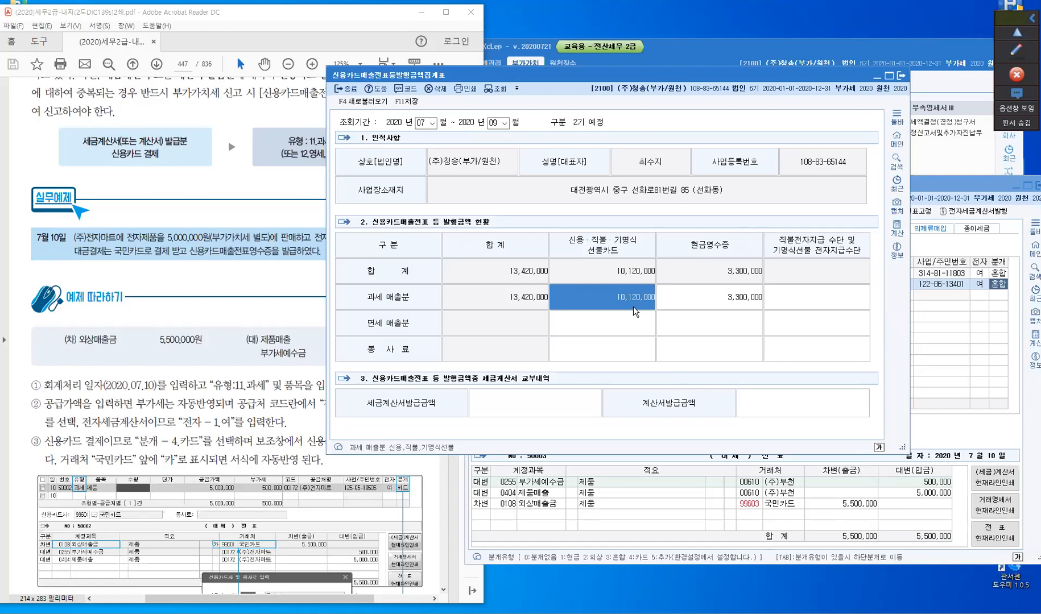
{"action": "left_click", "coordinate": [876, 79]}
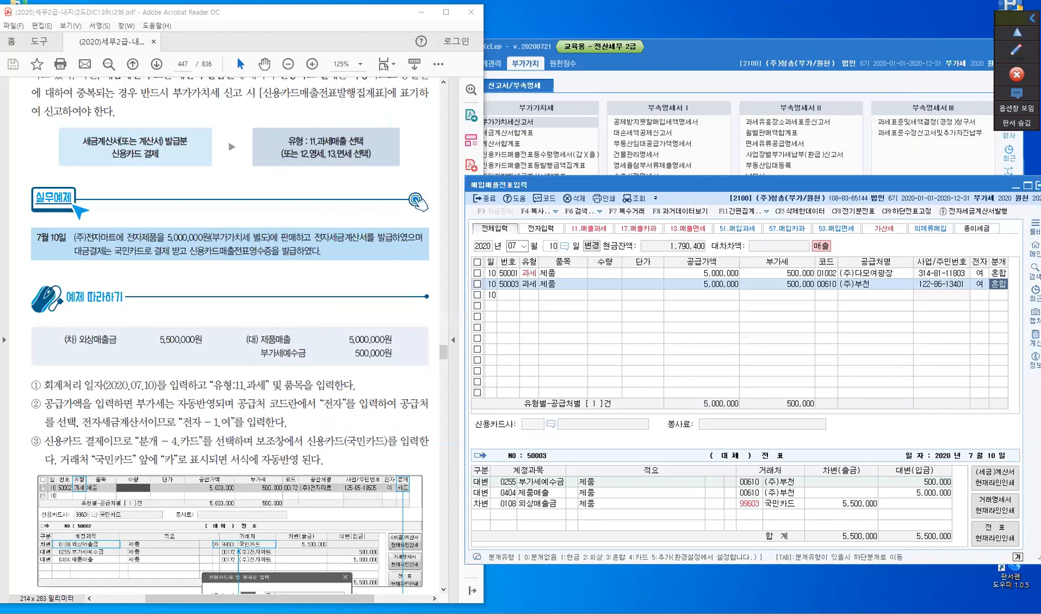
- Check the card and tax invoice sales rows of 부가가치세신고서, re-query the return, and minimize it
{"action": "key", "text": "alt+Tab"}
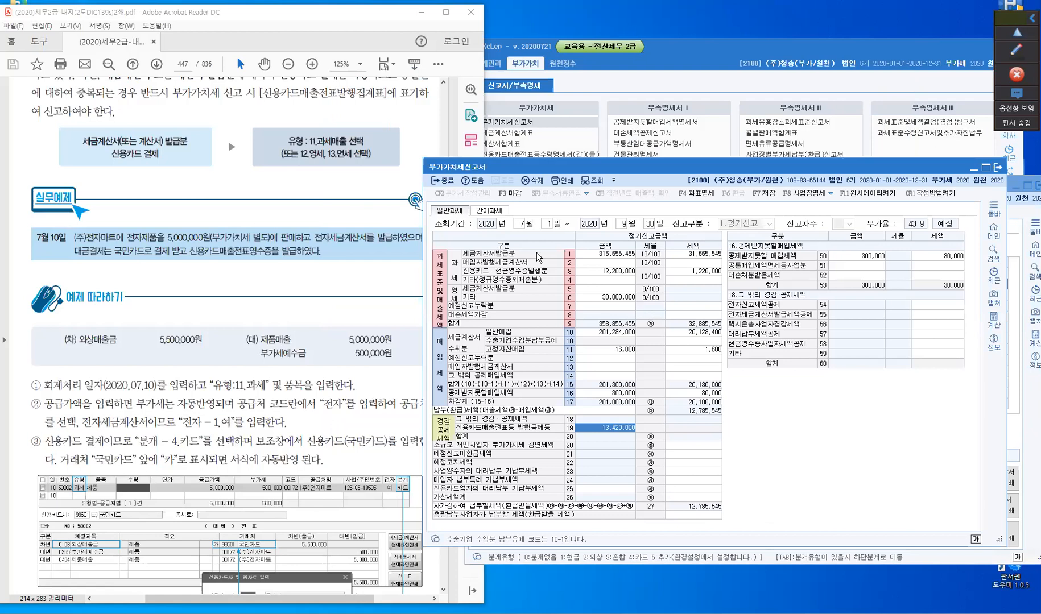
{"action": "left_click", "coordinate": [594, 272]}
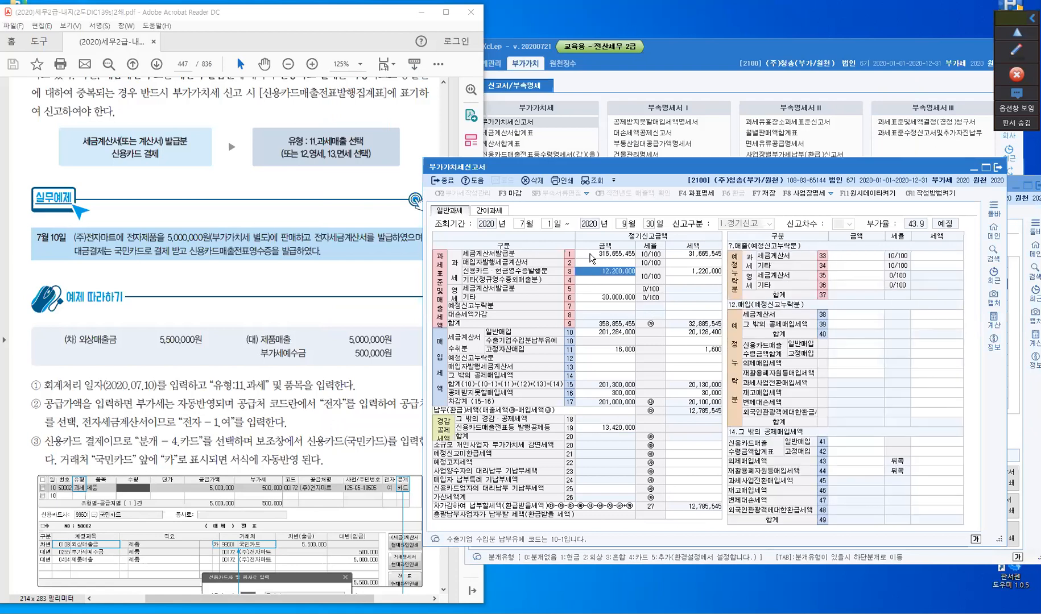
{"action": "left_click", "coordinate": [592, 256]}
{"action": "left_click", "coordinate": [592, 181]}
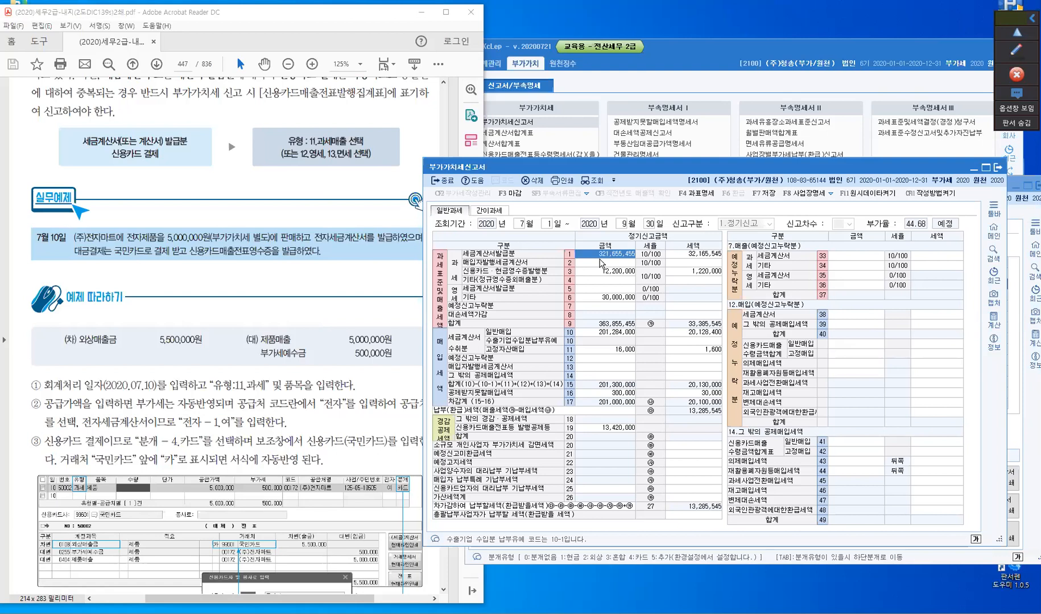
{"action": "left_click", "coordinate": [973, 169]}
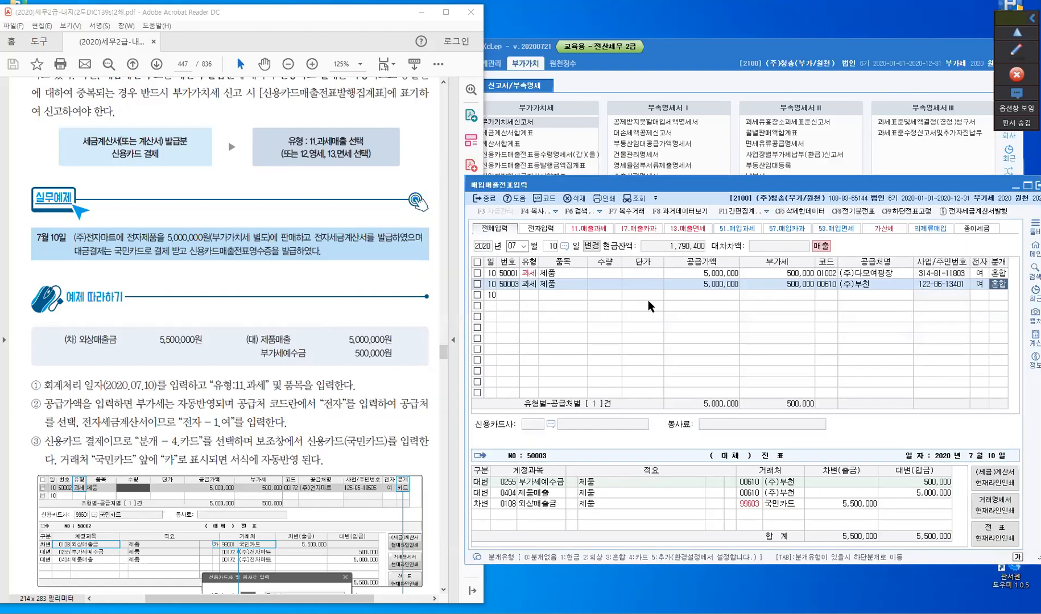
- Clear the journal type of the (주)부천 sales line by setting it to 0 (분개없음)
{"action": "left_click", "coordinate": [561, 289]}
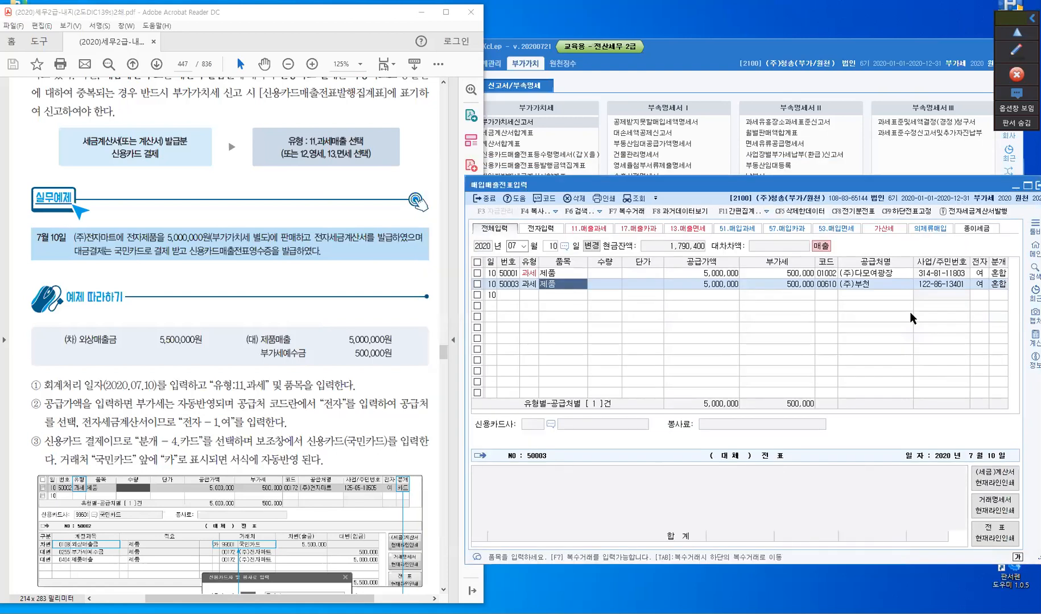
{"action": "left_click", "coordinate": [999, 284]}
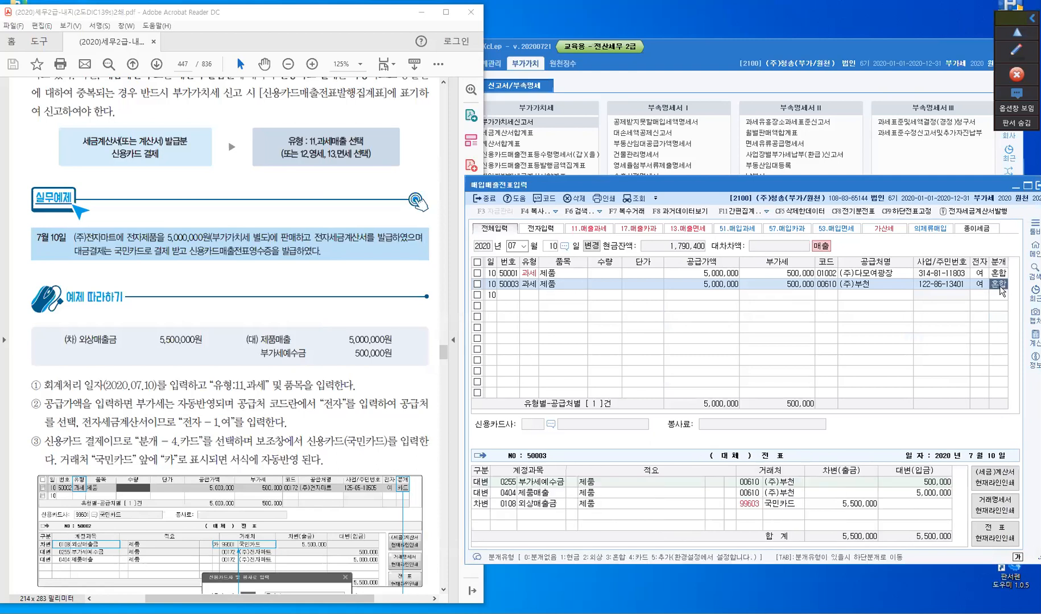
{"action": "type", "text": "0"}
{"action": "key", "text": "Return"}
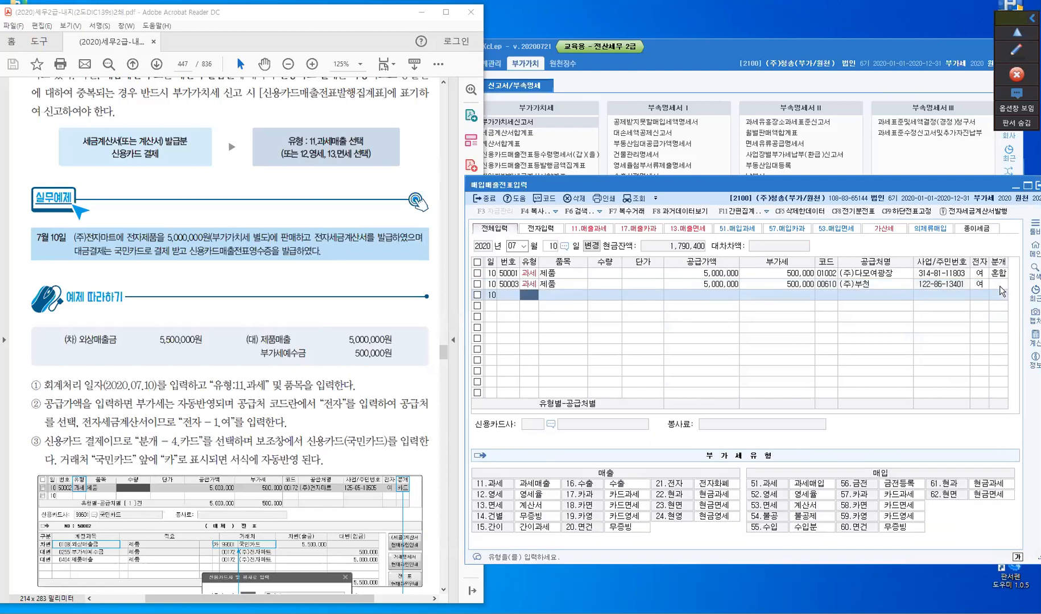
- Set the journal type of the (주)부천 line to 4 (카드) with 국민카드 as the card company
{"action": "left_click", "coordinate": [1000, 284]}
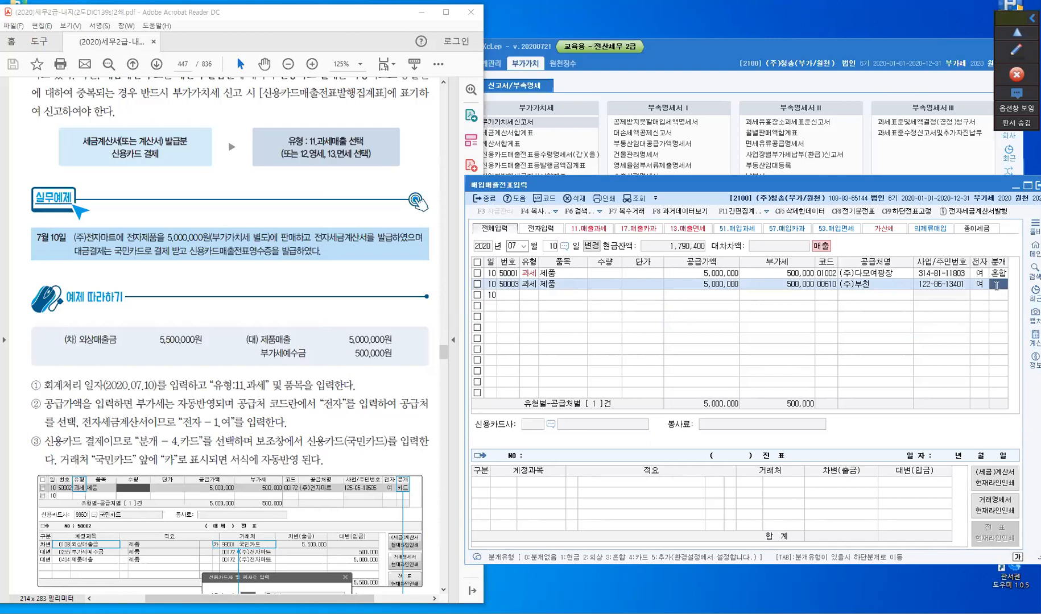
{"action": "type", "text": "4"}
{"action": "key", "text": "Return"}
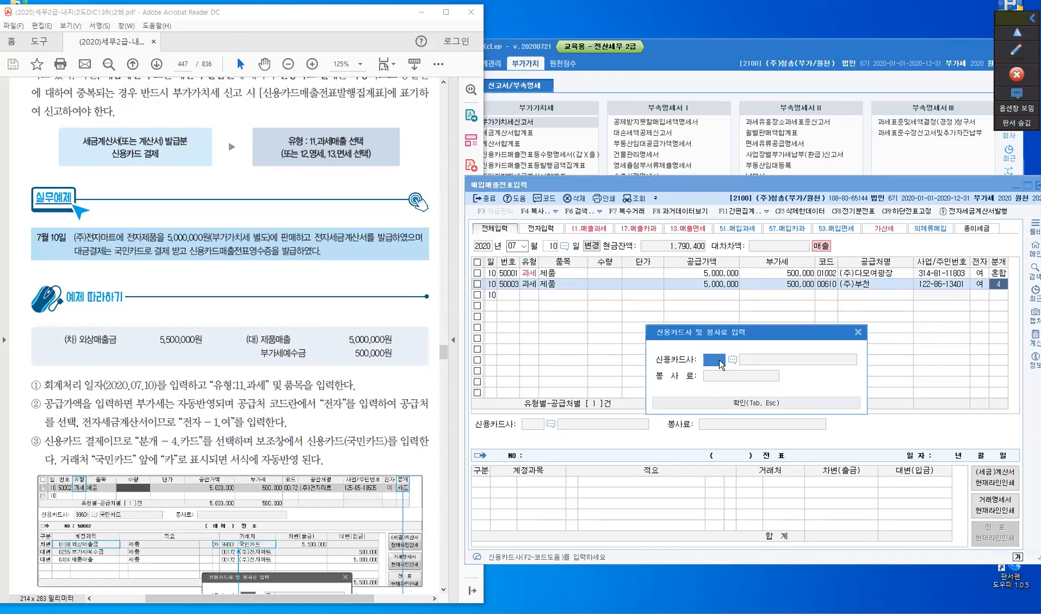
{"action": "key", "text": "F2"}
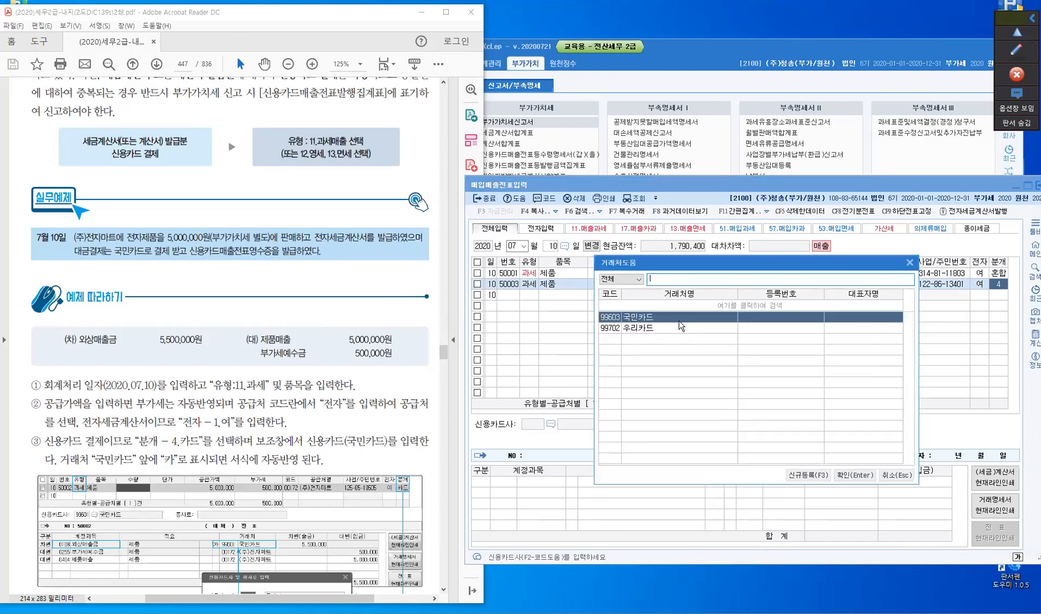
{"action": "left_click", "coordinate": [823, 479]}
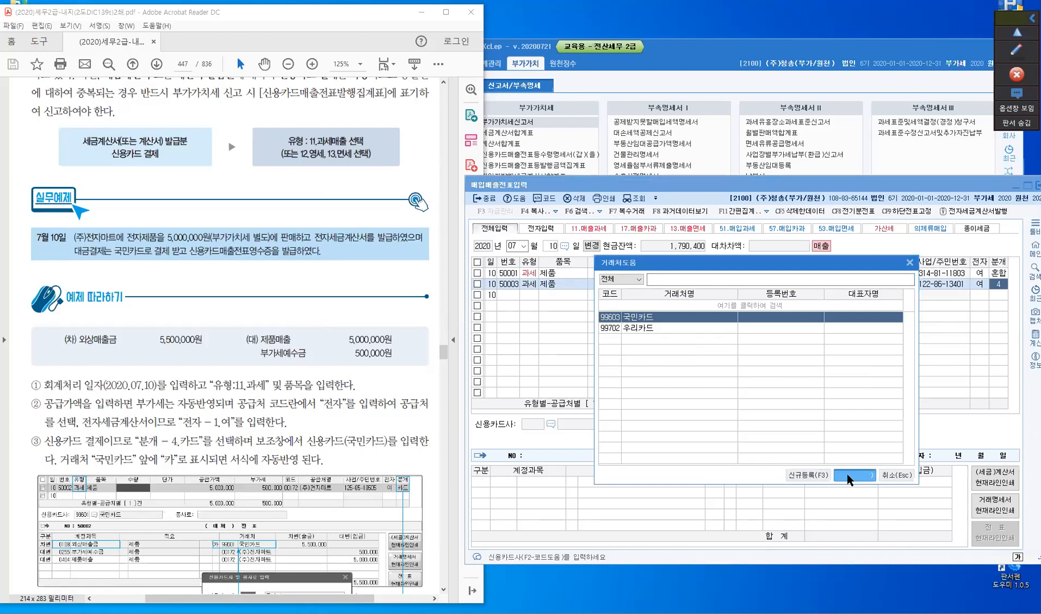
{"action": "left_click", "coordinate": [847, 475]}
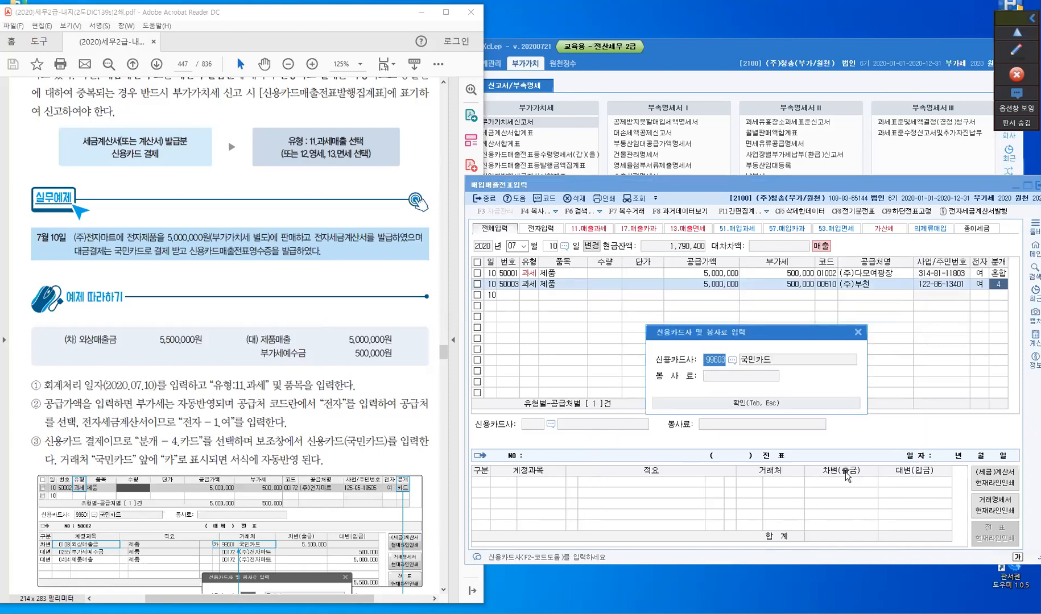
{"action": "left_click", "coordinate": [780, 404]}
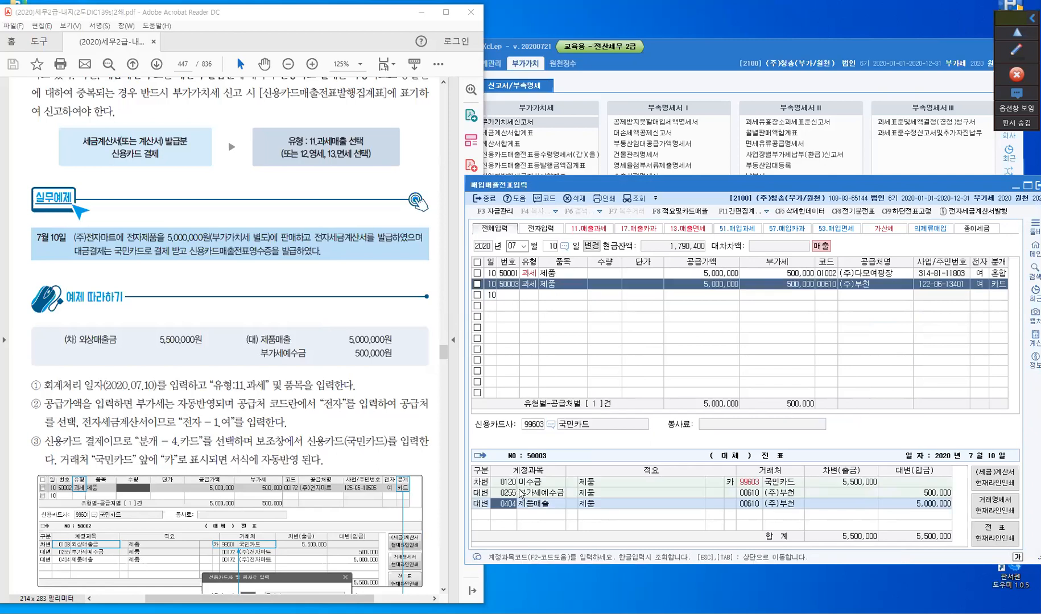
- Change the account of the slip's debit entry from 미수금 to 108 외상매출금
{"action": "key", "text": "Up"}
{"action": "key", "text": "Up"}
{"action": "type", "text": "108"}
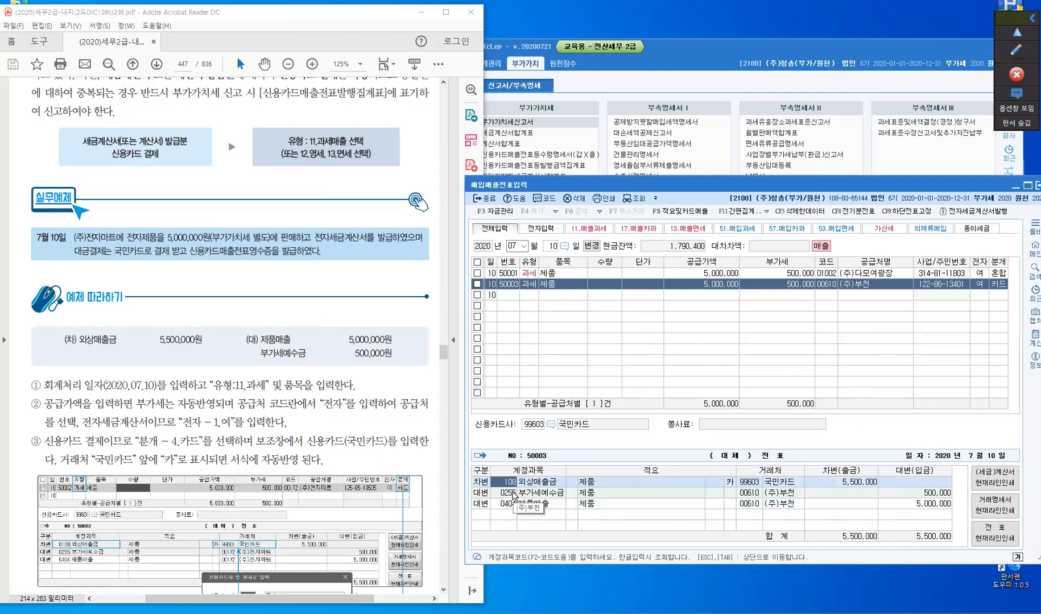
{"action": "key", "text": "Return"}
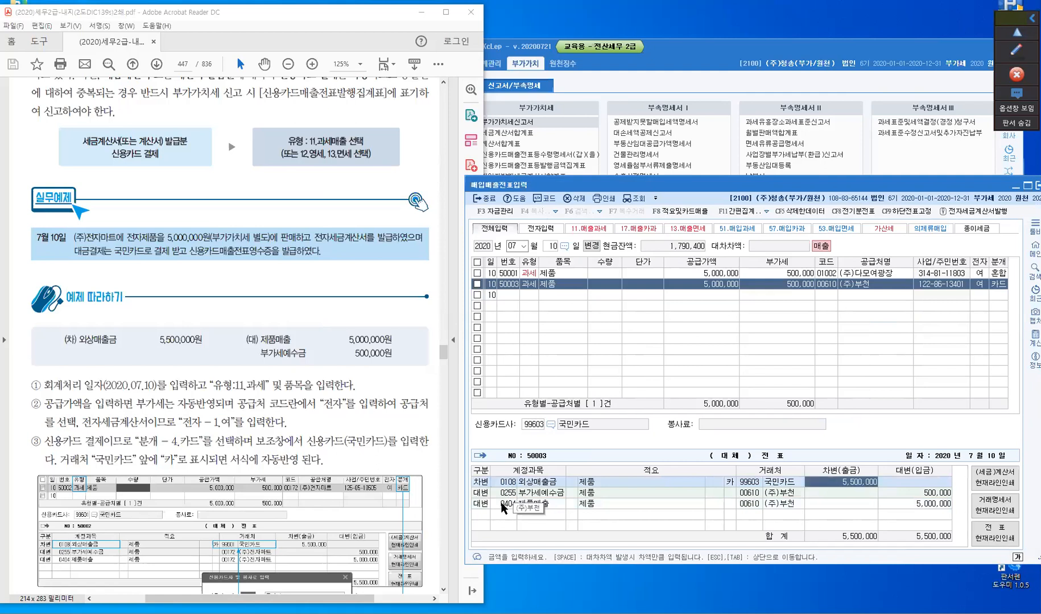
{"action": "left_click", "coordinate": [503, 504]}
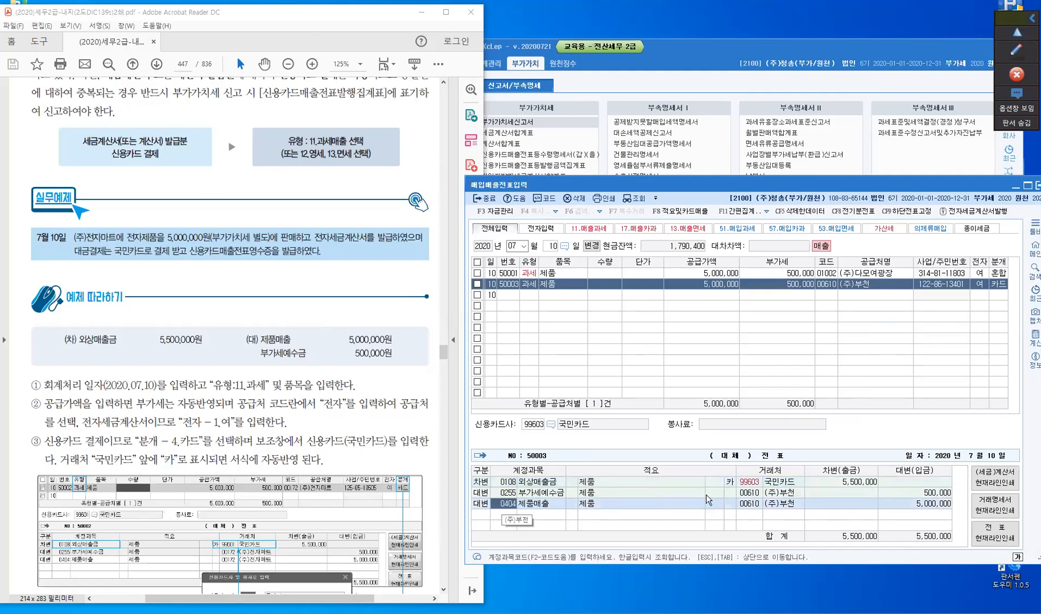
- Mark the 카 flag in front of 국민카드 in the debit entry with a rectangle using the screen annotation tool
{"action": "left_click", "coordinate": [1012, 51]}
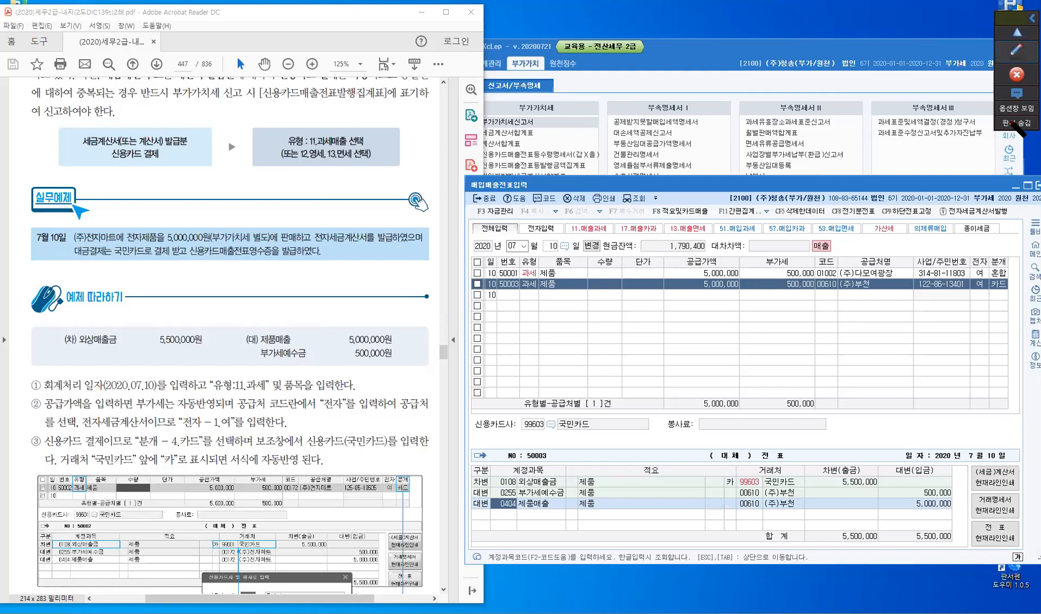
{"action": "left_click", "coordinate": [1015, 98]}
{"action": "mouse_move", "coordinate": [719, 471]}
{"action": "left_mouse_down"}
{"action": "mouse_move", "coordinate": [717, 489]}
{"action": "mouse_move", "coordinate": [742, 491]}
{"action": "left_mouse_up"}
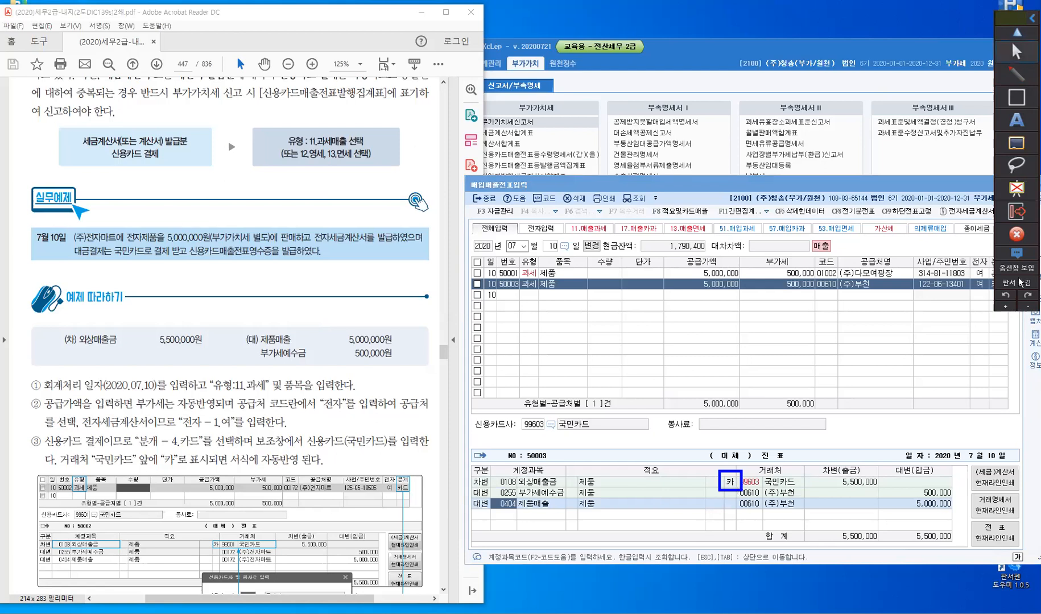
{"action": "left_click", "coordinate": [1005, 283]}
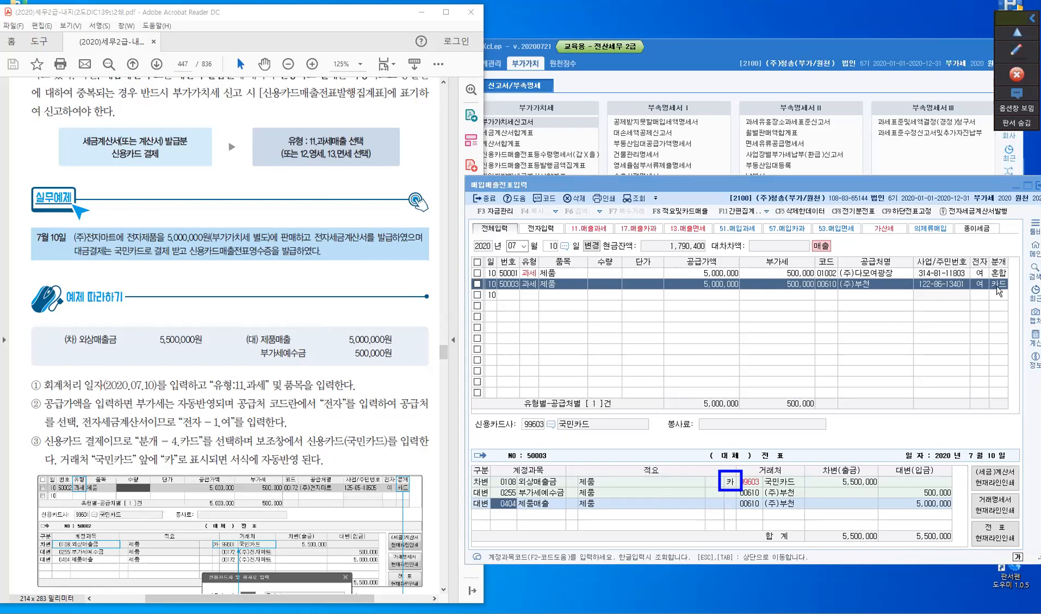
- Clear the annotation and return to the (주)부천 sales line to finish its slip
{"action": "left_click", "coordinate": [997, 288]}
{"action": "left_click", "coordinate": [997, 289]}
{"action": "left_click", "coordinate": [600, 284]}
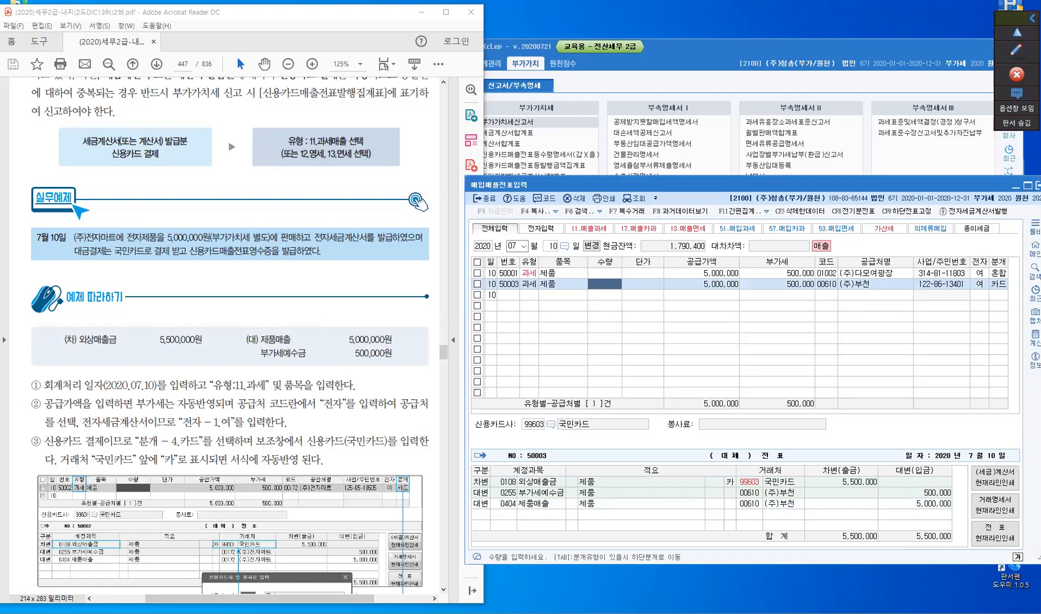
- Bring up 신용카드매출전표등발행금액집계표, reload it from the slip data, and examine the card sales and 세금계산서발급금액
{"action": "left_click", "coordinate": [1016, 185]}
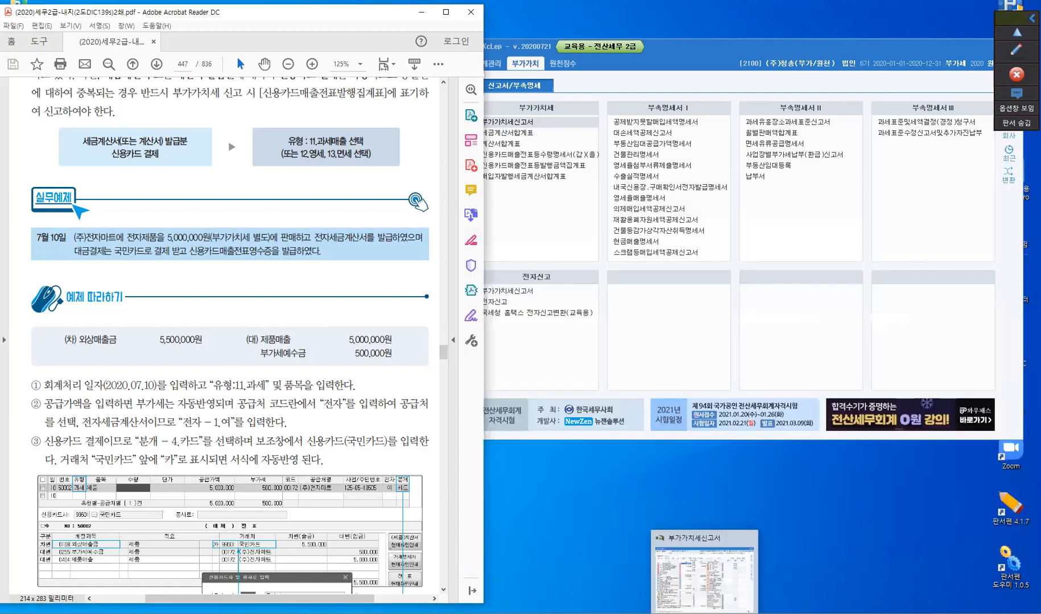
{"action": "left_click", "coordinate": [733, 613]}
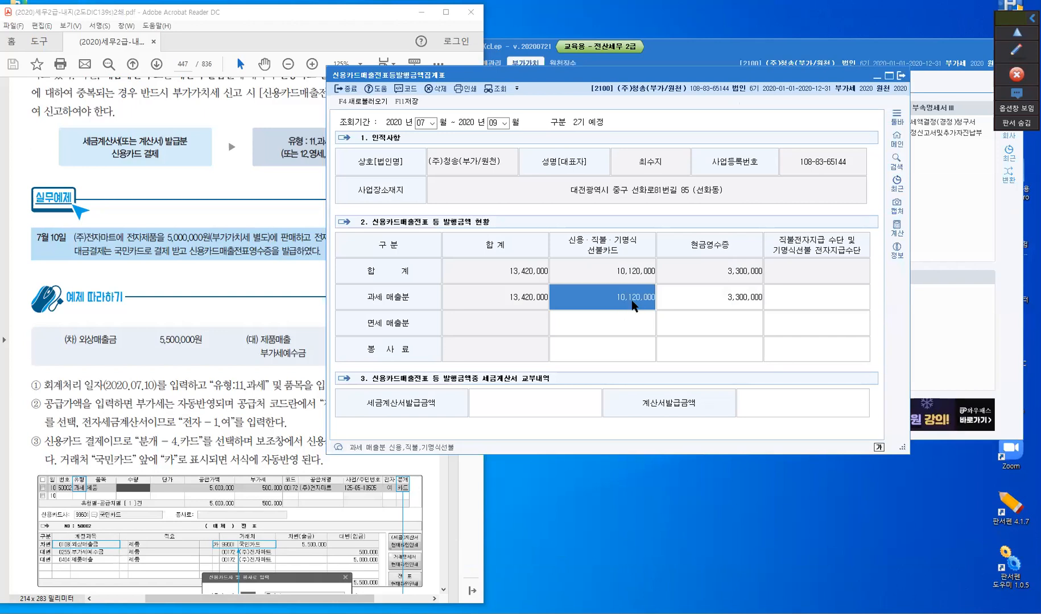
{"action": "left_click", "coordinate": [376, 102]}
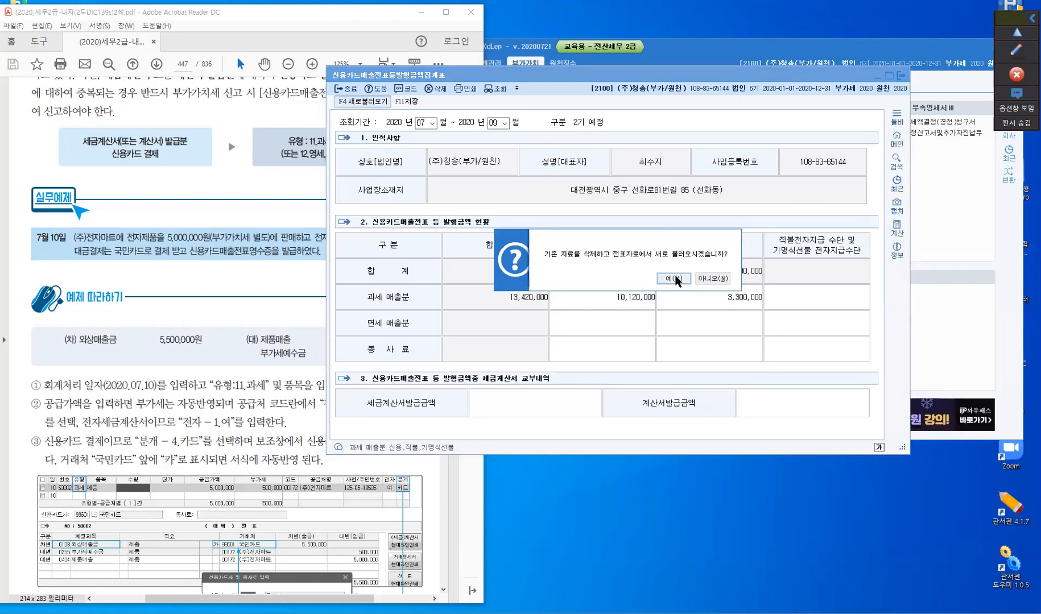
{"action": "left_click", "coordinate": [673, 278]}
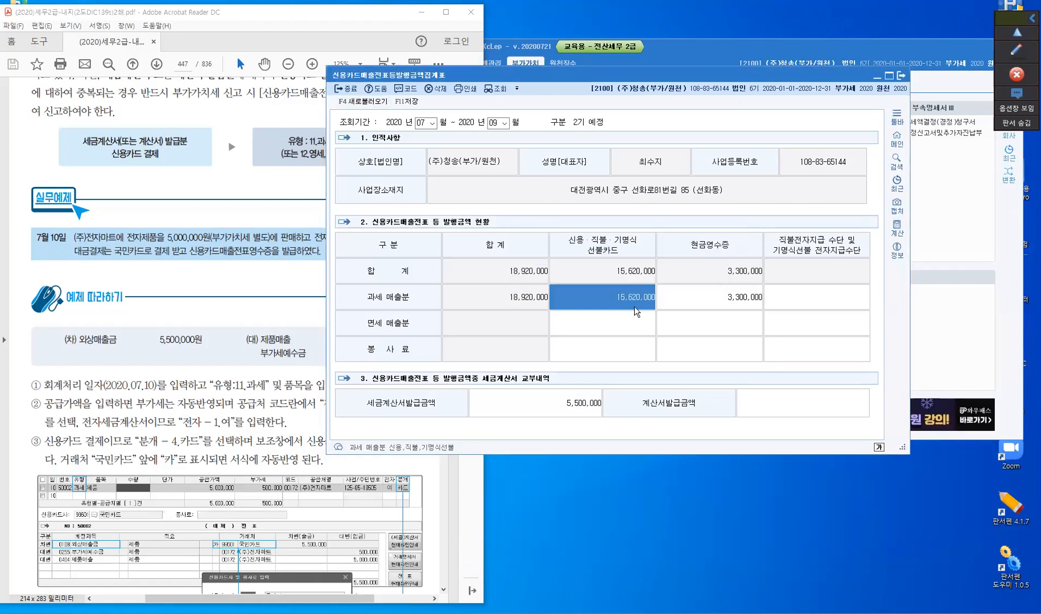
{"action": "key", "text": "ctrl"}
{"action": "left_click", "coordinate": [567, 408]}
{"action": "left_click_drag", "start_coordinate": [562, 79], "coordinate": [688, 144]}
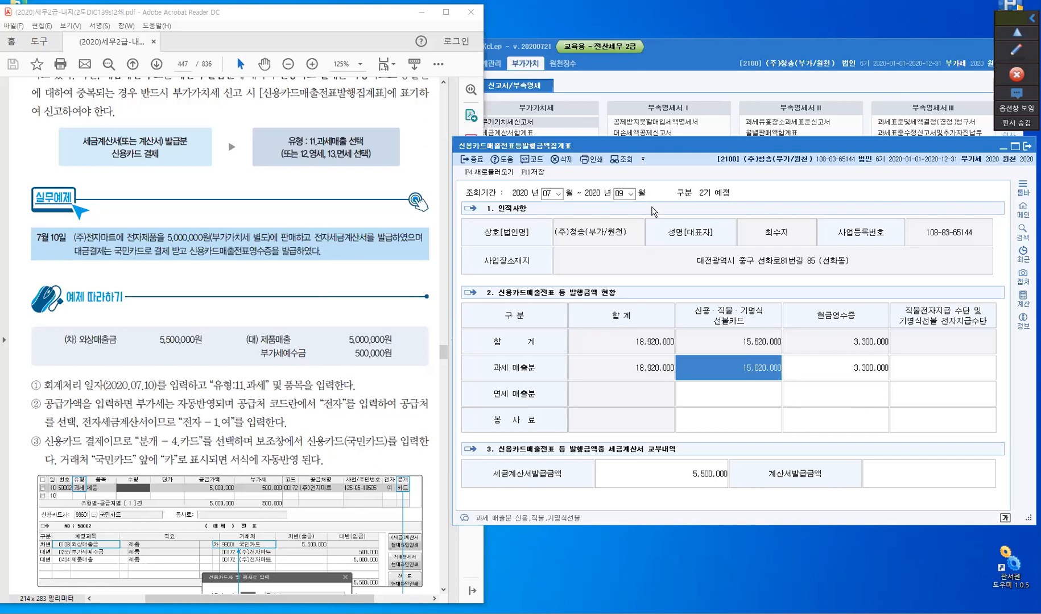
- Close 신용카드매출전표등발행금액집계표 without saving the reloaded data
{"action": "left_click", "coordinate": [478, 164]}
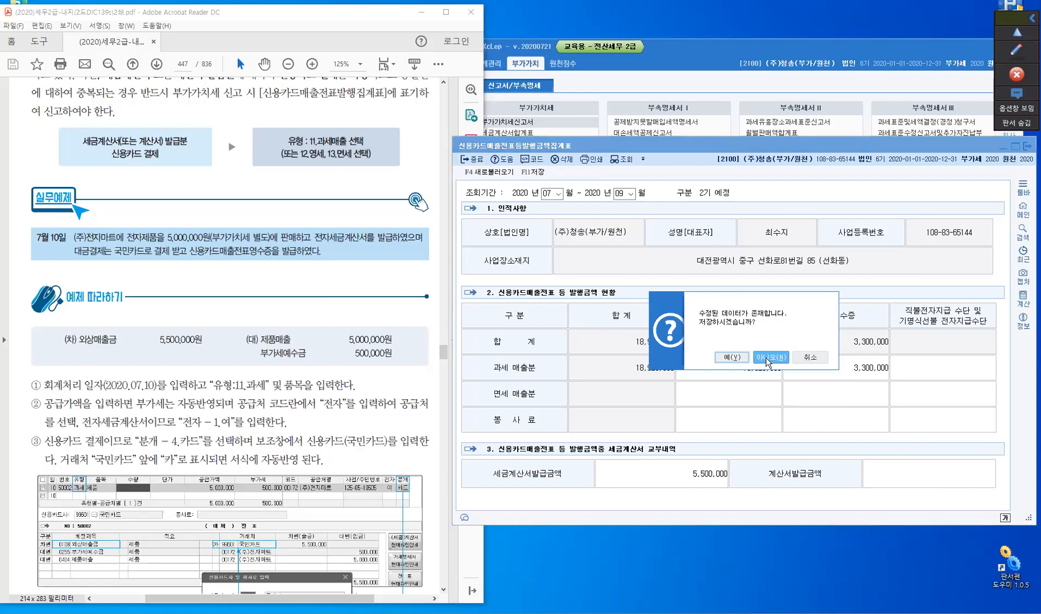
{"action": "left_click", "coordinate": [765, 357]}
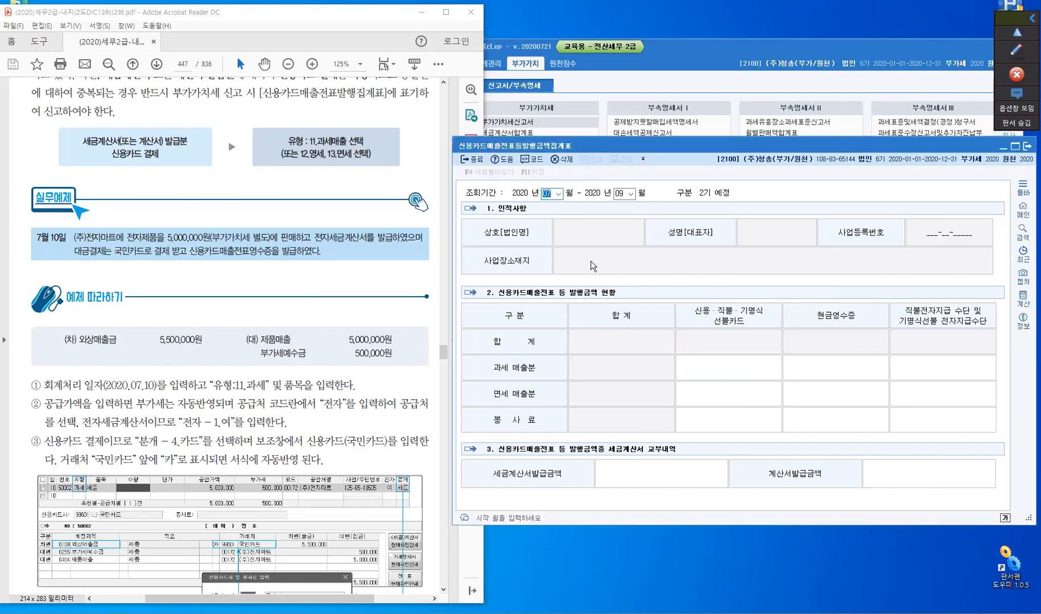
{"action": "left_click", "coordinate": [477, 160]}
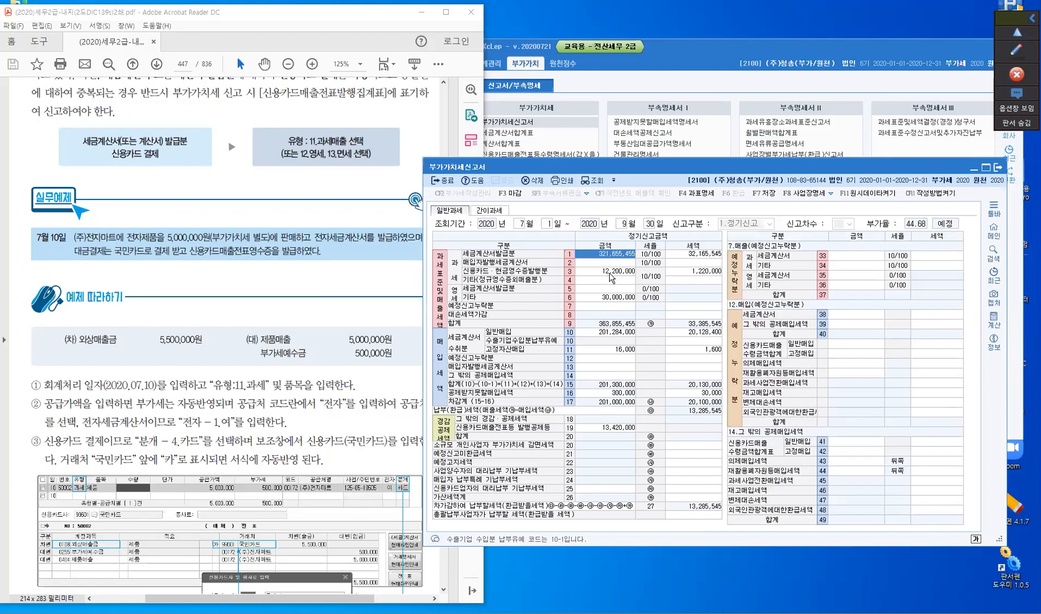
- Check the card and cash receipt sales row of 부가가치세신고서 and close the return without saving
{"action": "left_click", "coordinate": [610, 277]}
{"action": "key", "text": "Escape"}
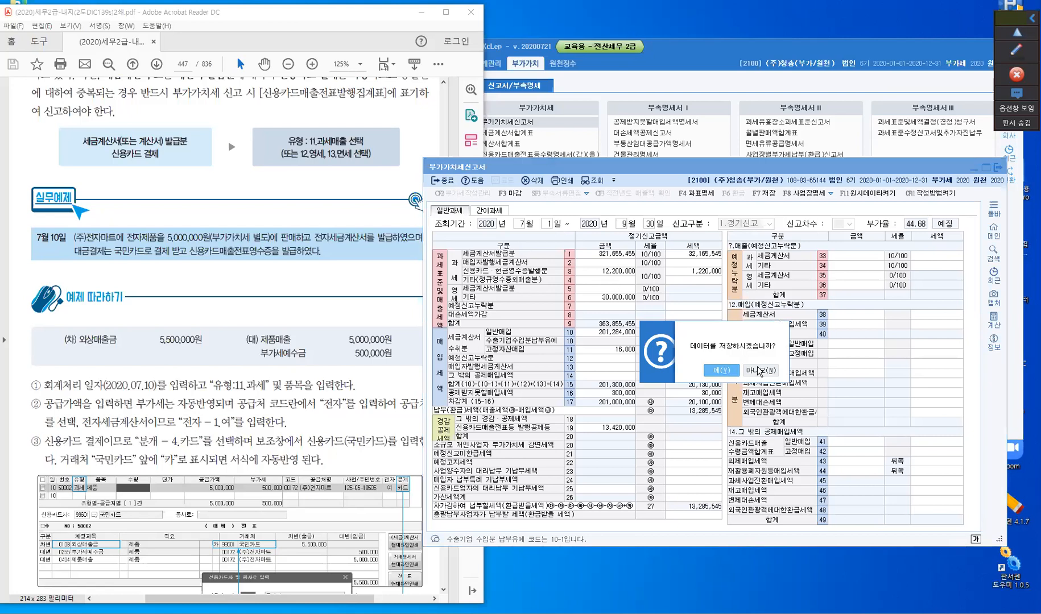
{"action": "left_click", "coordinate": [759, 370]}
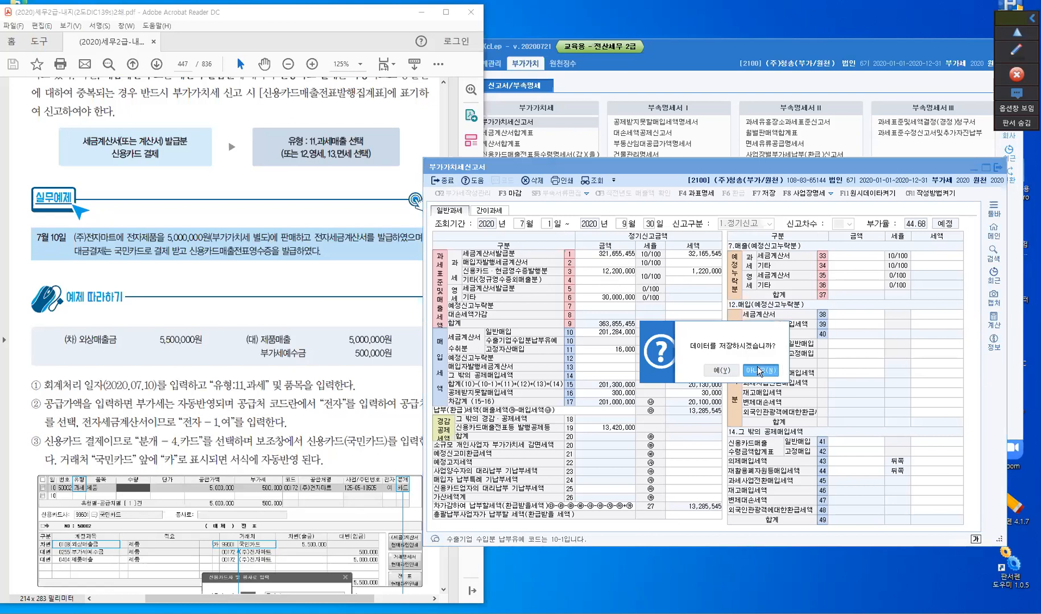
{"action": "left_click", "coordinate": [445, 181]}
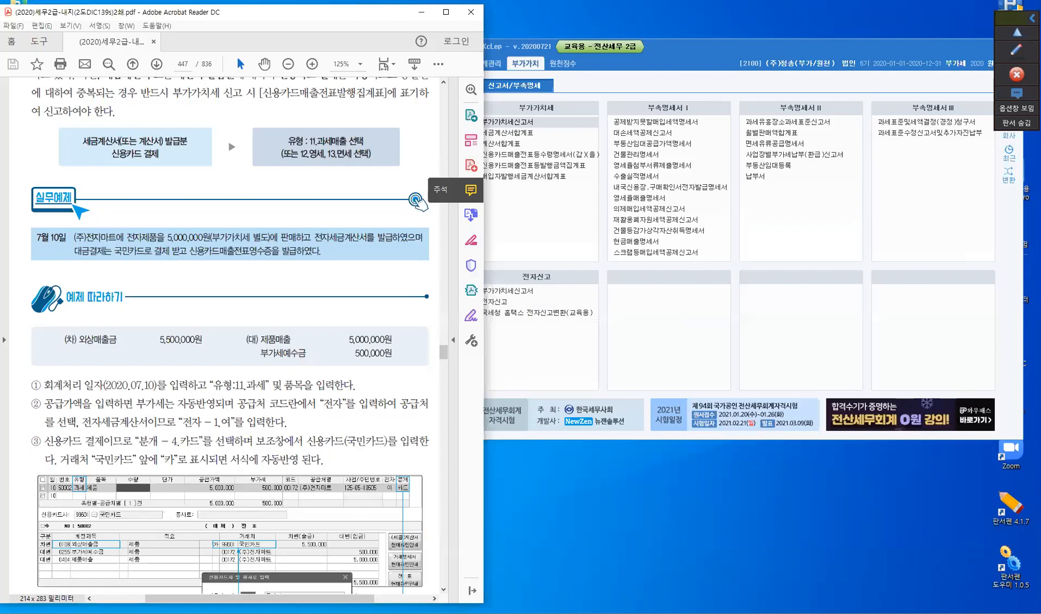
- Bring up 매입매출전표입력 and delete the July 10 (주)부천 sales line that was paid by card
{"action": "left_click", "coordinate": [616, 613]}
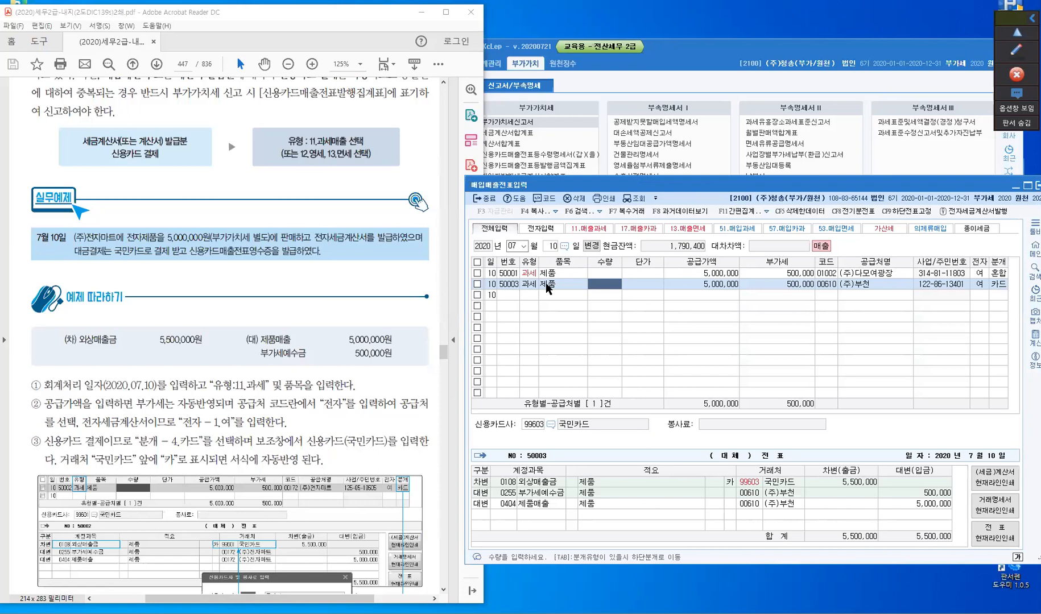
{"action": "left_click", "coordinate": [477, 284]}
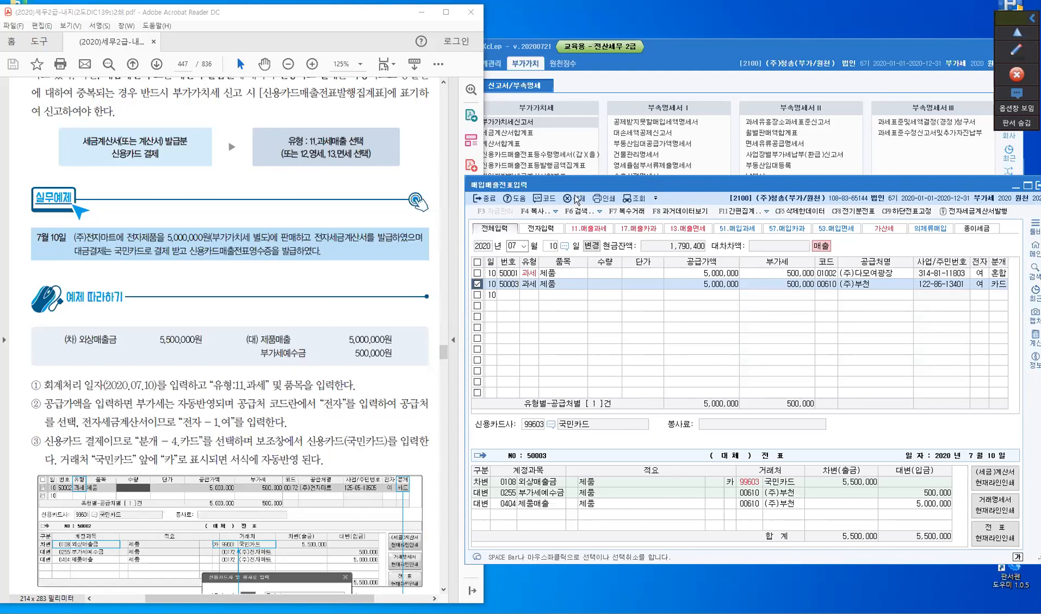
{"action": "key", "text": "F5"}
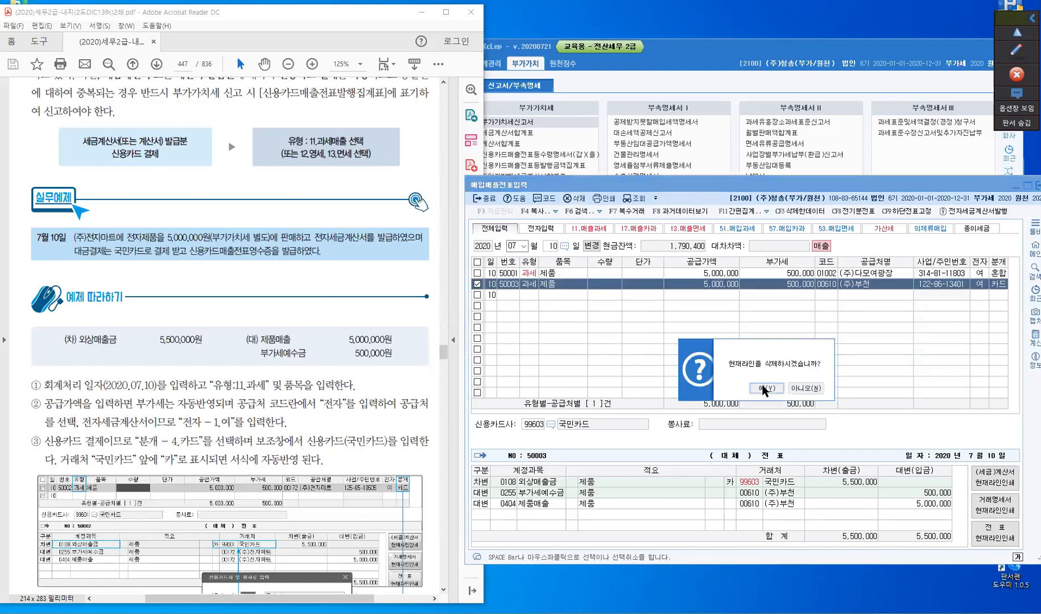
{"action": "left_click", "coordinate": [765, 388]}
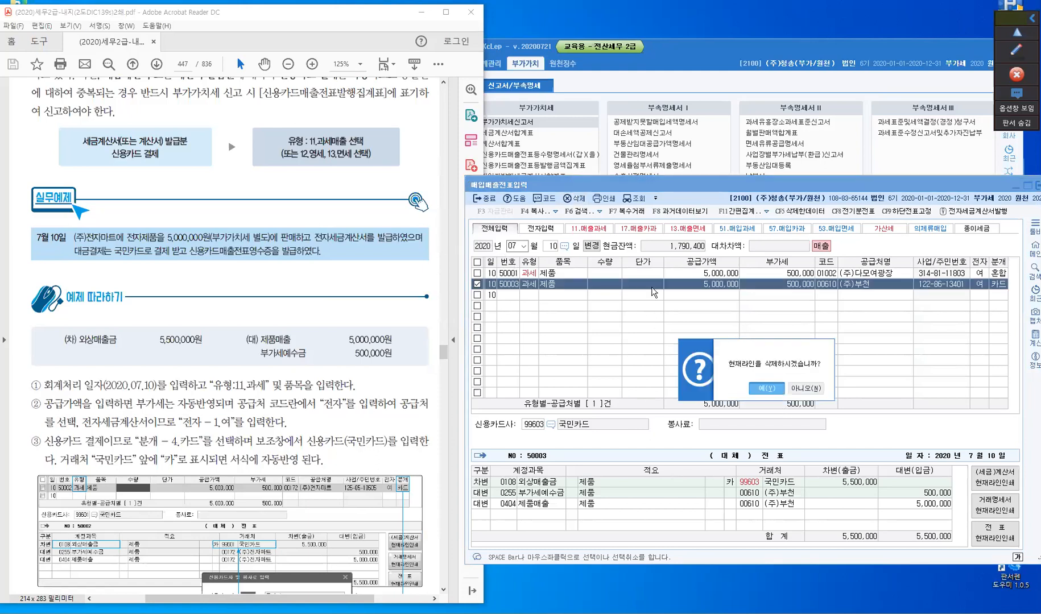
- Call up the slips of July 9 and delete the (주)부천 현과 sales line of 3,000,000
{"action": "left_click", "coordinate": [551, 248]}
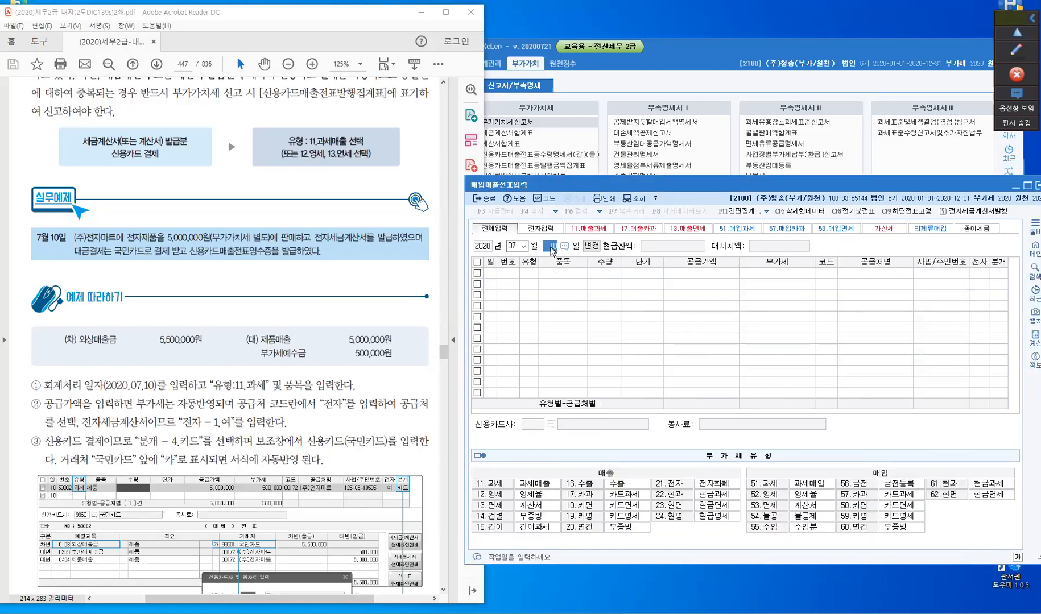
{"action": "type", "text": "9"}
{"action": "key", "text": "Return"}
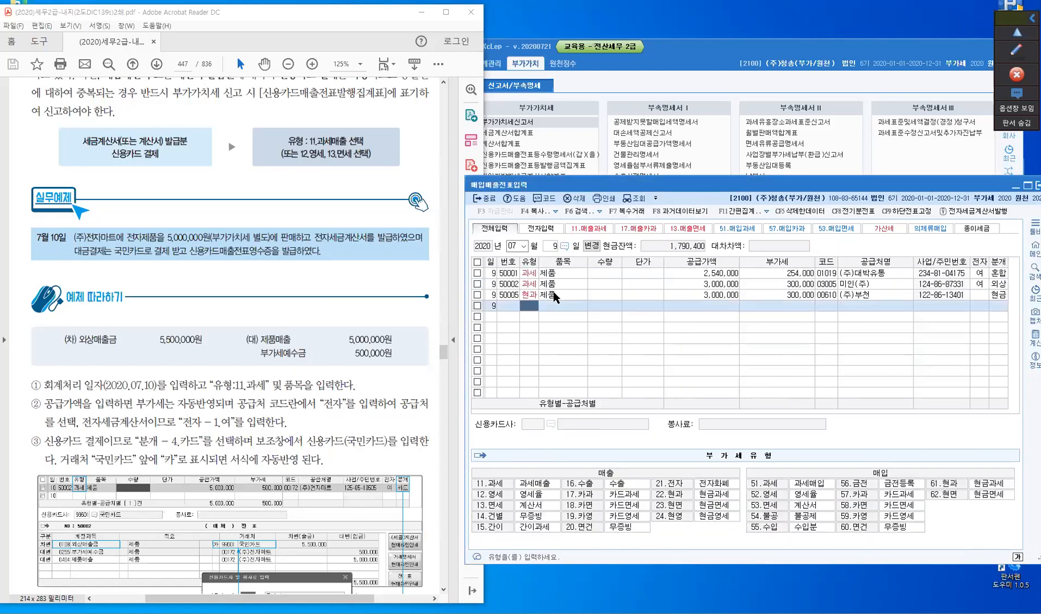
{"action": "left_click", "coordinate": [555, 293]}
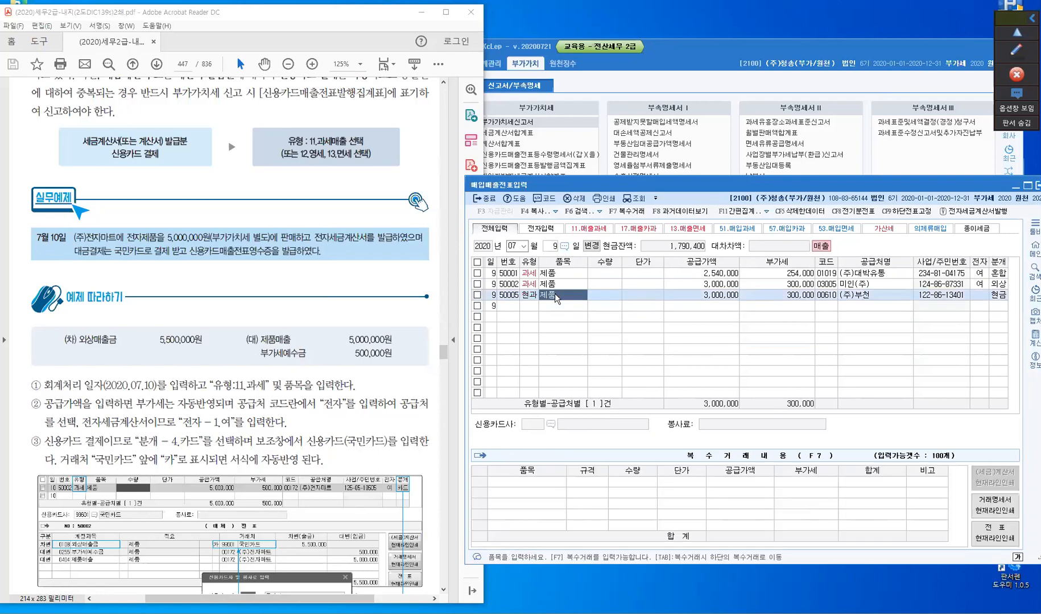
{"action": "left_click", "coordinate": [477, 294]}
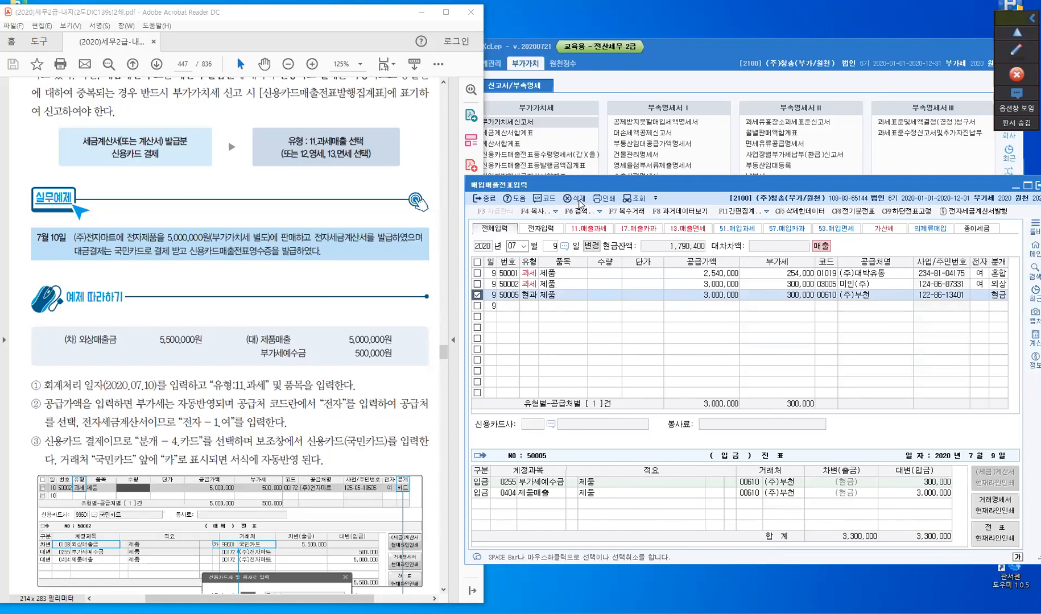
{"action": "key", "text": "F5"}
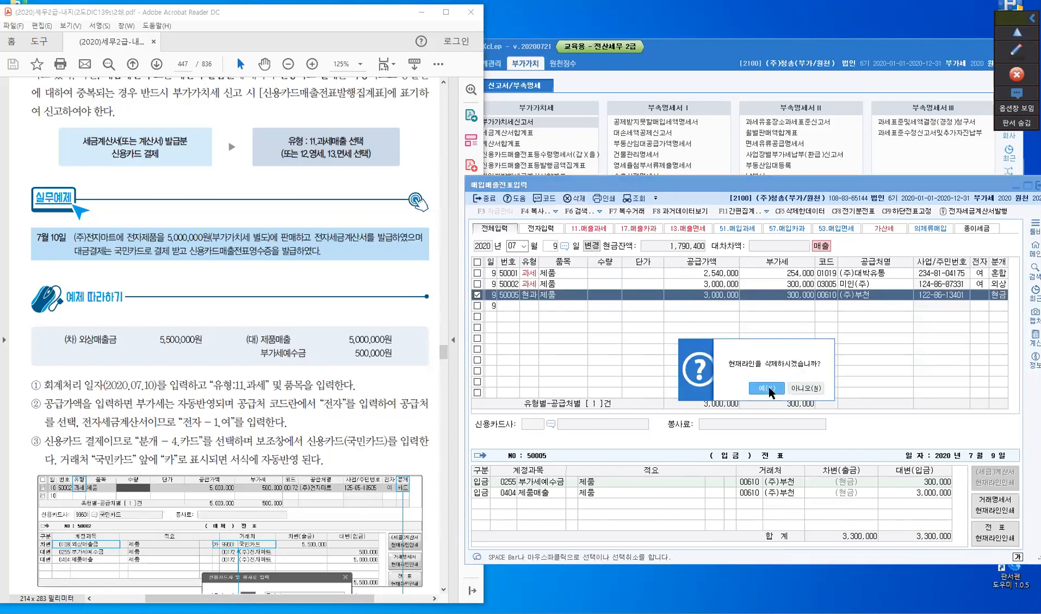
{"action": "left_click", "coordinate": [755, 386]}
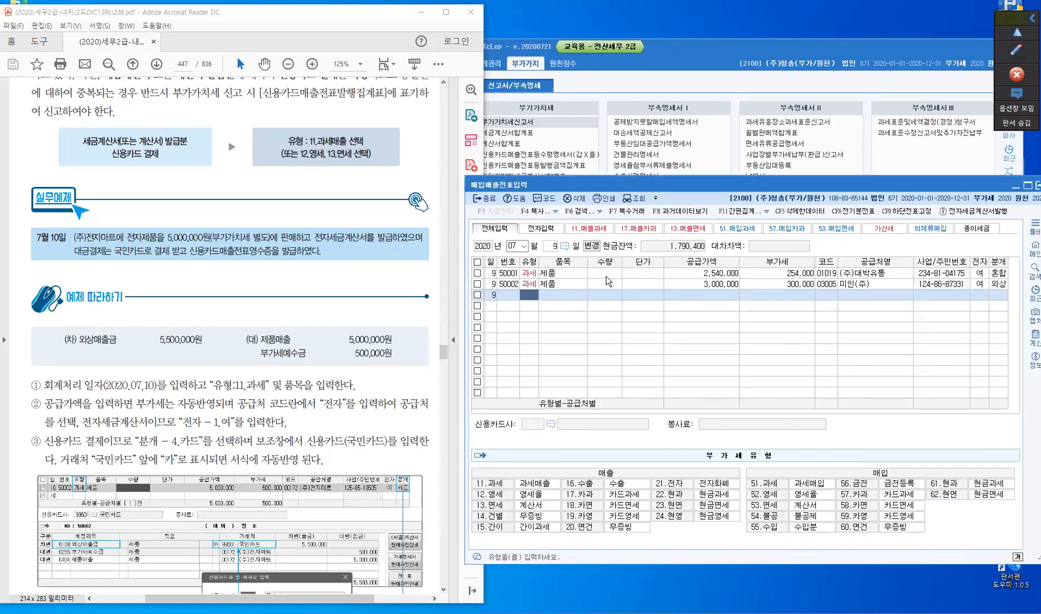
- Call up the slips of July 8, delete the (주)부천 카과 sales line, and close 매입매출전표입력
{"action": "left_click", "coordinate": [551, 247]}
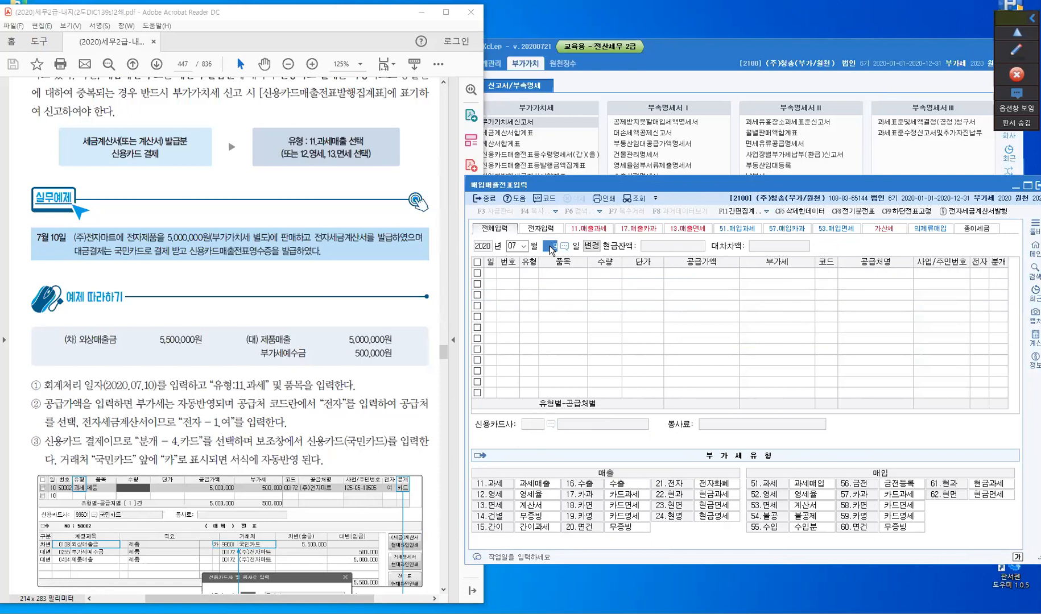
{"action": "type", "text": "8"}
{"action": "key", "text": "Return"}
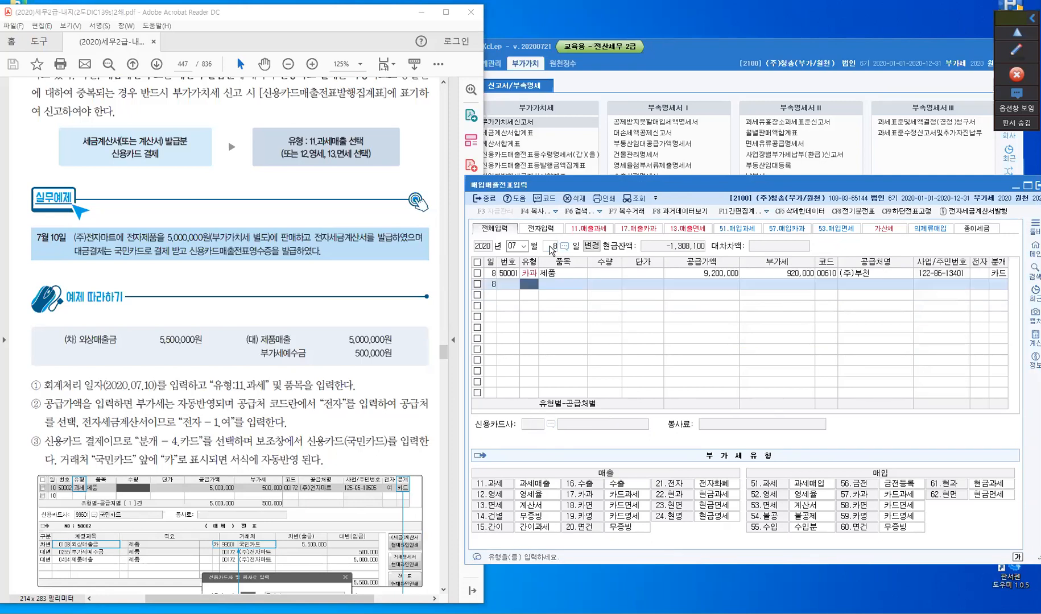
{"action": "left_click", "coordinate": [477, 274]}
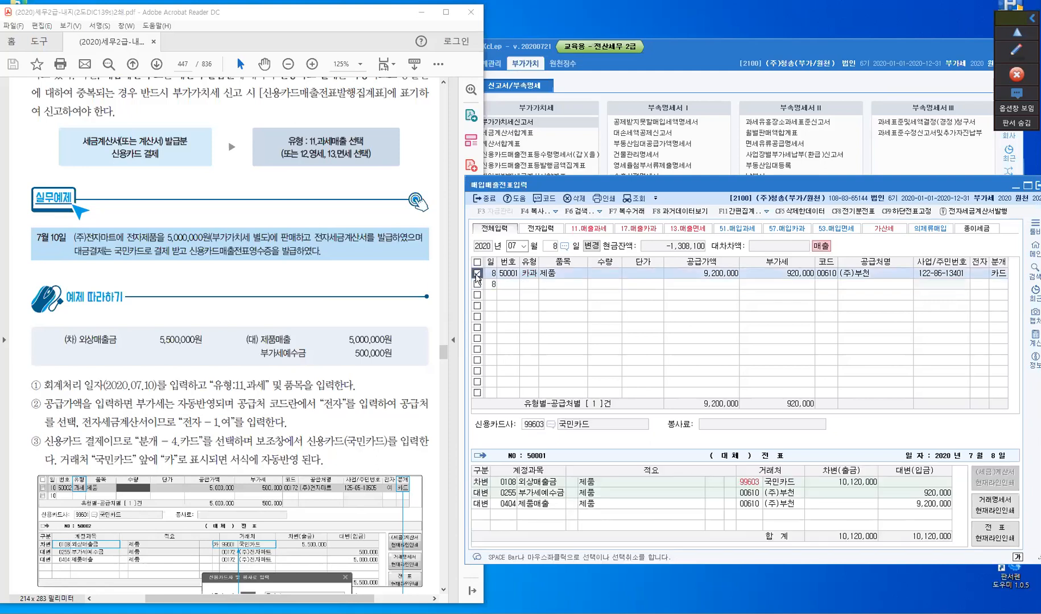
{"action": "key", "text": "F5"}
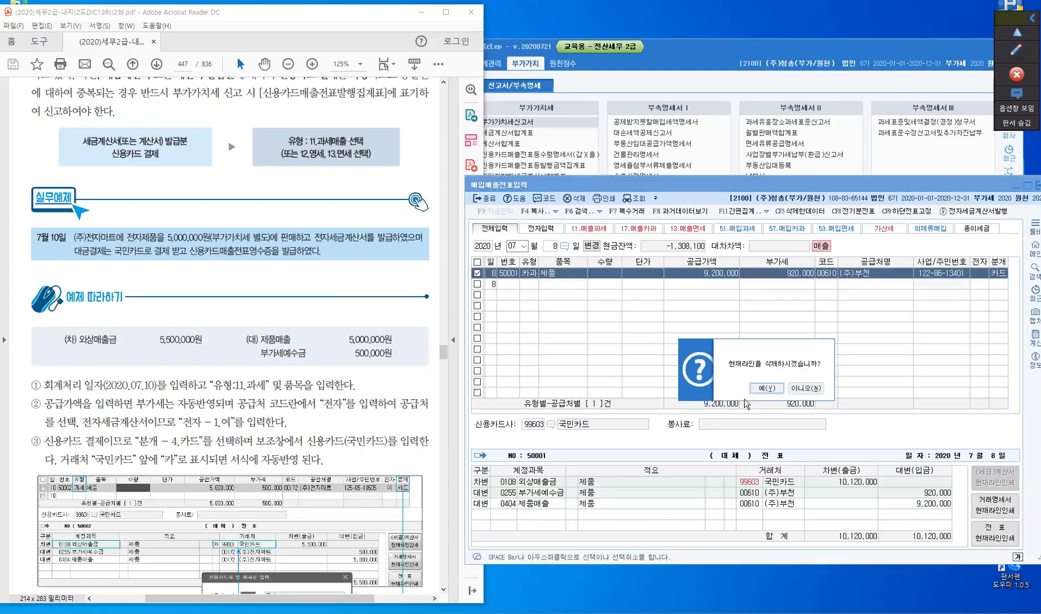
{"action": "left_click", "coordinate": [761, 389]}
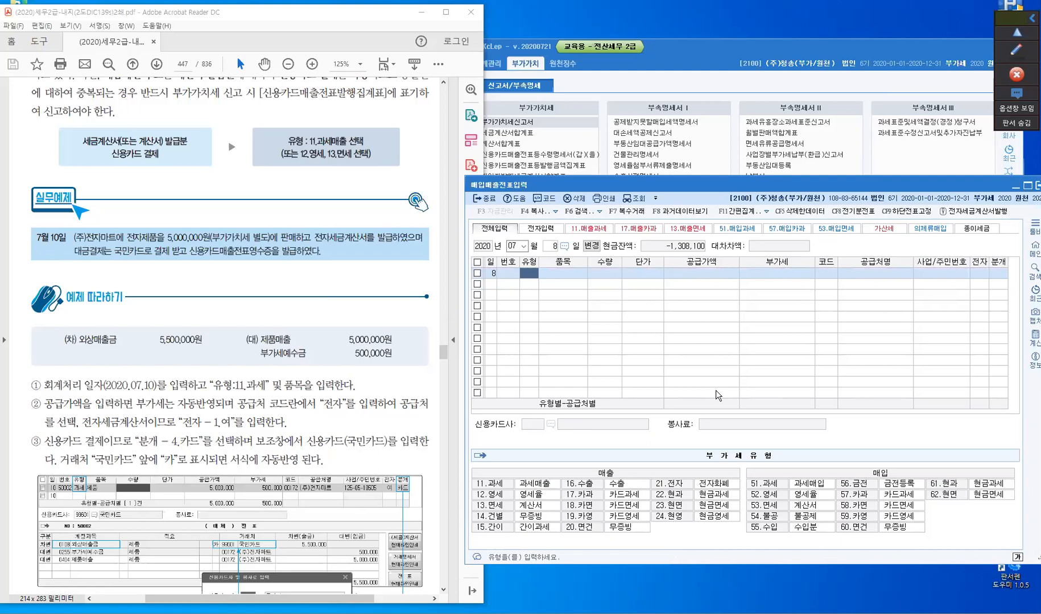
{"action": "left_click", "coordinate": [490, 202]}
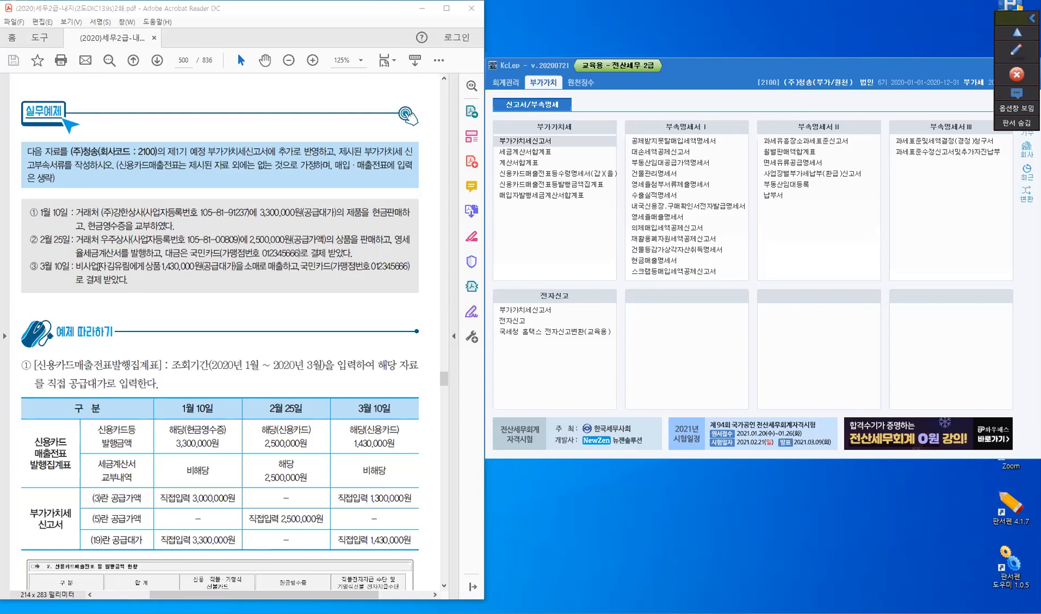
{"action": "left_click", "coordinate": [276, 168]}
{"action": "left_click", "coordinate": [358, 178]}
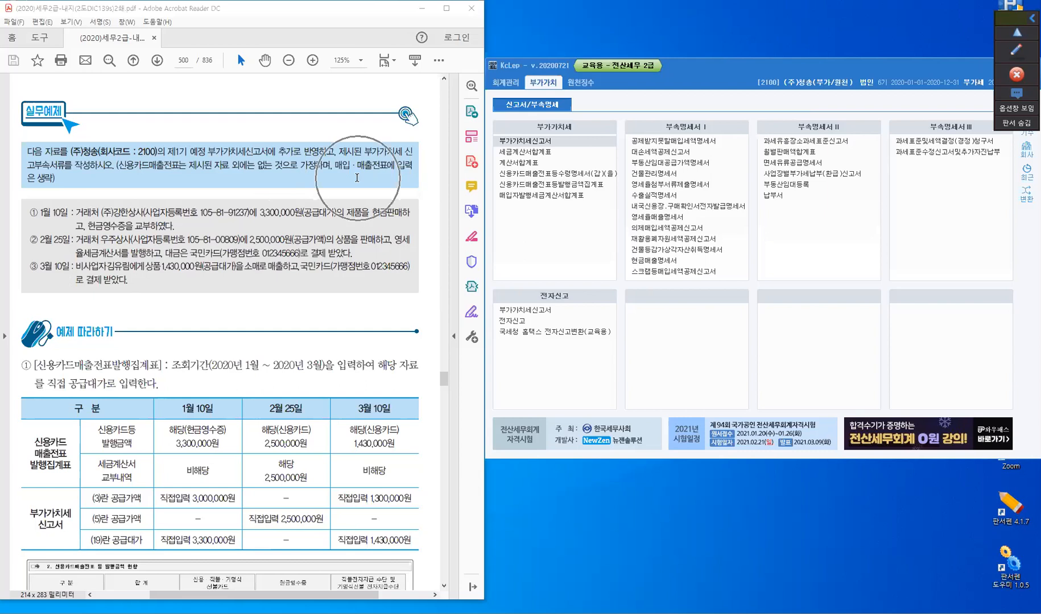
{"action": "left_click", "coordinate": [48, 184]}
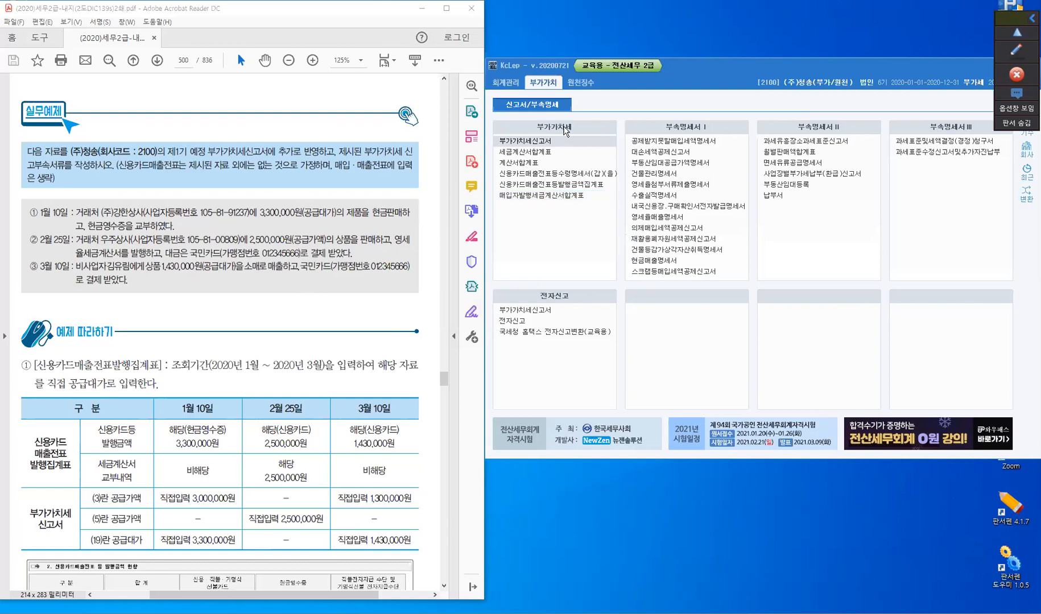
- Open 신용카드매출전표등발행금액집계표 for the period January (01) to March (03) 2020
{"action": "left_click", "coordinate": [562, 188]}
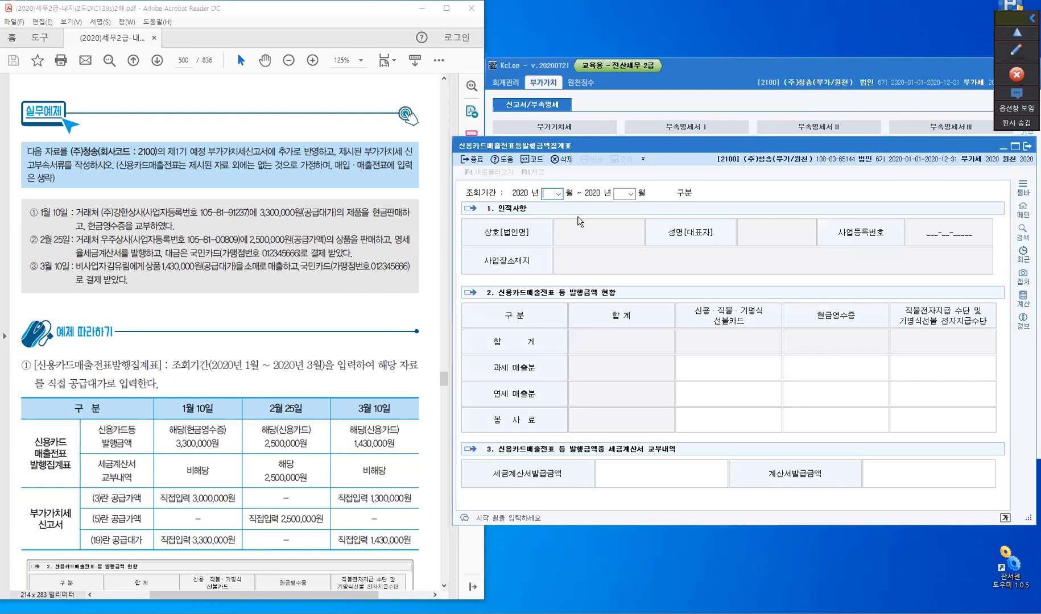
{"action": "type", "text": "01"}
{"action": "type", "text": "03"}
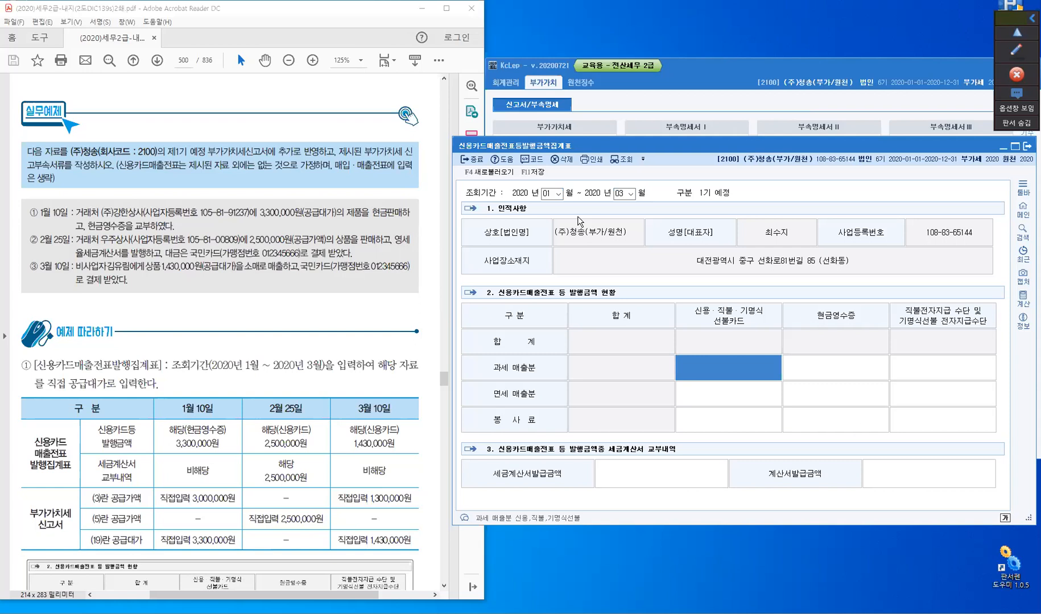
- With the annotation pen, underline 공급대가 in the January 10 transaction and put quotation marks around 현금영수증
{"action": "key", "text": "ctrl+2"}
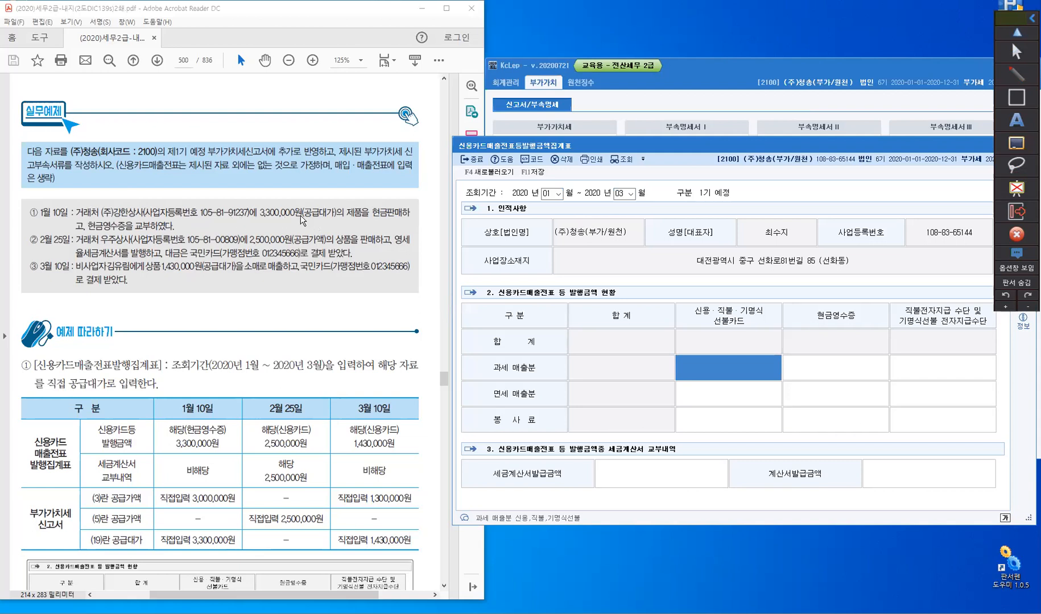
{"action": "left_click_drag", "start_coordinate": [302, 217], "coordinate": [341, 215]}
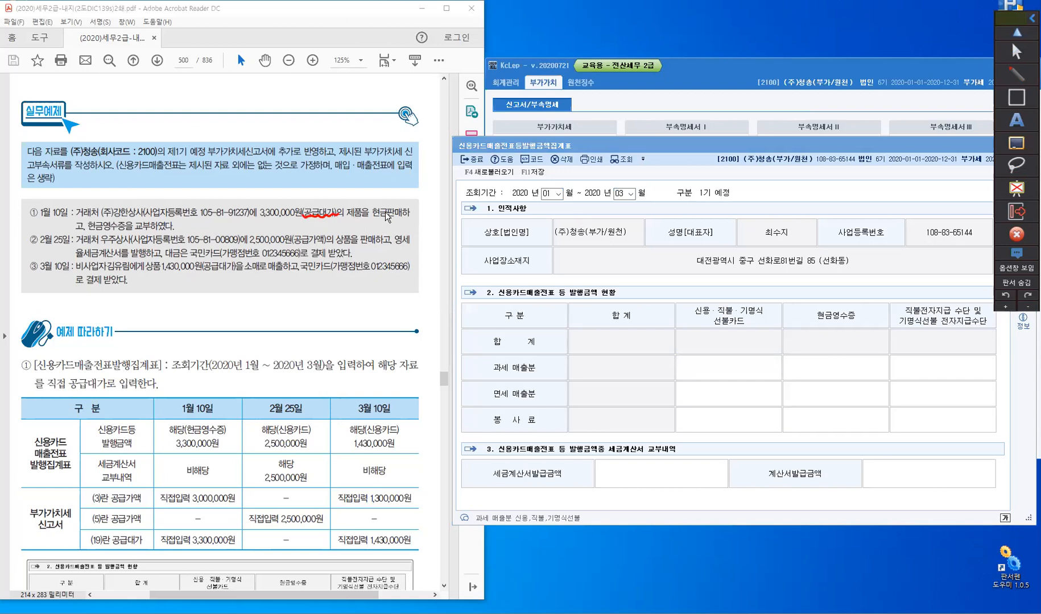
{"action": "key", "text": "ctrl"}
{"action": "left_click_drag", "start_coordinate": [86, 220], "coordinate": [126, 226]}
{"action": "left_click_drag", "start_coordinate": [128, 220], "coordinate": [127, 226]}
- Handwrite the note "과세매출 - 현금: 3300000(2)" in red above the January 10 transaction
{"action": "left_click_drag", "start_coordinate": [79, 205], "coordinate": [104, 200]}
{"action": "left_click_drag", "start_coordinate": [110, 192], "coordinate": [130, 198]}
{"action": "mouse_move", "coordinate": [132, 191]}
{"action": "left_mouse_down"}
{"action": "mouse_move", "coordinate": [138, 203]}
{"action": "mouse_move", "coordinate": [143, 189]}
{"action": "left_mouse_up"}
{"action": "left_click_drag", "start_coordinate": [140, 192], "coordinate": [151, 198]}
{"action": "left_click_drag", "start_coordinate": [139, 202], "coordinate": [149, 208]}
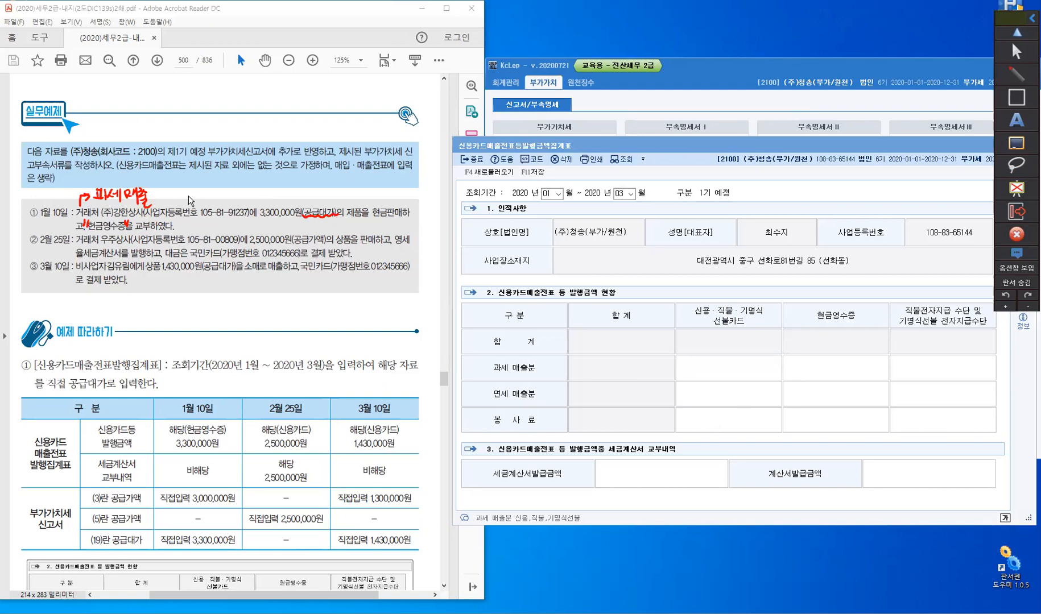
{"action": "left_click_drag", "start_coordinate": [151, 197], "coordinate": [172, 190]}
{"action": "left_click_drag", "start_coordinate": [166, 194], "coordinate": [178, 194]}
{"action": "left_click_drag", "start_coordinate": [174, 197], "coordinate": [179, 197]}
{"action": "left_click_drag", "start_coordinate": [179, 188], "coordinate": [182, 203]}
{"action": "left_click_drag", "start_coordinate": [183, 189], "coordinate": [191, 196]}
{"action": "left_click_drag", "start_coordinate": [185, 199], "coordinate": [192, 204]}
{"action": "left_click_drag", "start_coordinate": [204, 197], "coordinate": [200, 203]}
{"action": "mouse_move", "coordinate": [211, 192]}
{"action": "left_mouse_down"}
{"action": "mouse_move", "coordinate": [210, 202]}
{"action": "mouse_move", "coordinate": [237, 195]}
{"action": "left_mouse_up"}
{"action": "left_click_drag", "start_coordinate": [246, 193], "coordinate": [275, 204]}
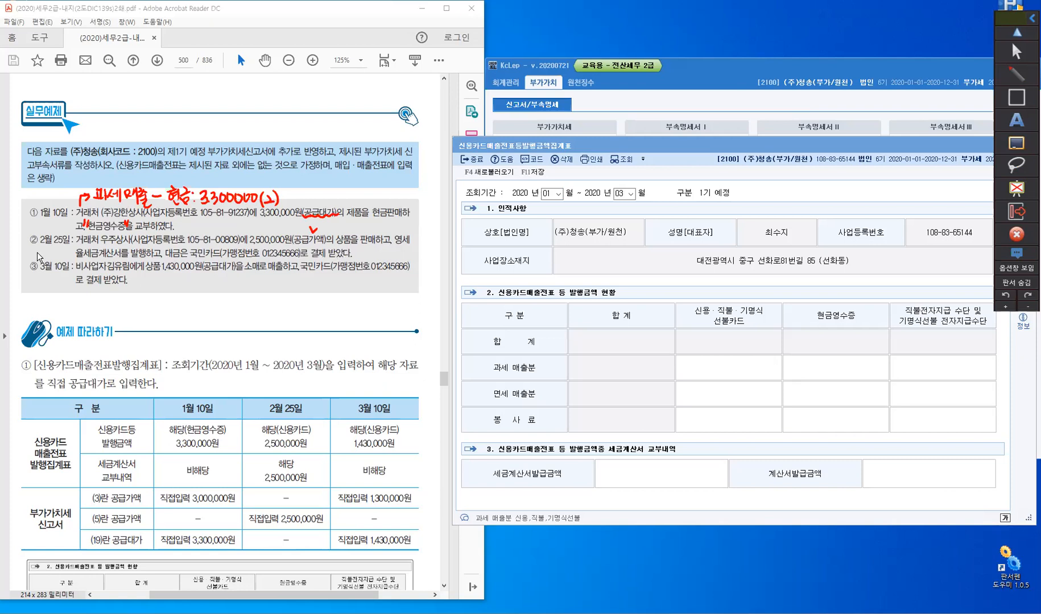
- Put red check marks at 세금계산서 and 국민카드 in the February 25 transaction
{"action": "left_click_drag", "start_coordinate": [90, 245], "coordinate": [97, 245]}
{"action": "left_click_drag", "start_coordinate": [211, 243], "coordinate": [222, 240]}
{"action": "key", "text": "ctrl"}
{"action": "key", "text": "ctrl"}
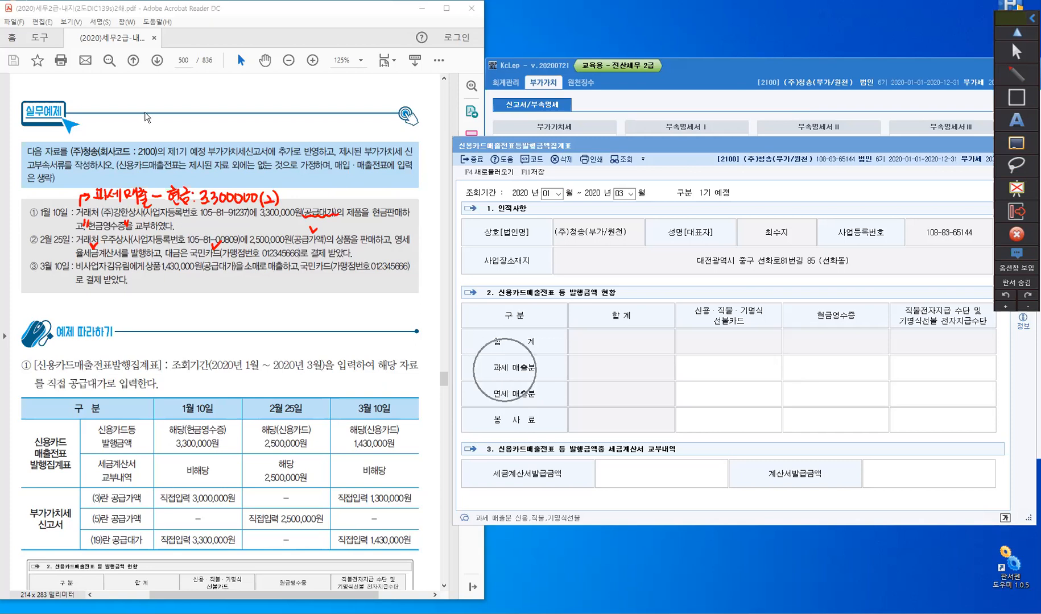
- Handwrite the note "② 과세매출 - 신용: 2.500.000 (2)" above the 실무예제 heading
{"action": "left_click_drag", "start_coordinate": [84, 85], "coordinate": [113, 86]}
{"action": "left_click_drag", "start_coordinate": [109, 85], "coordinate": [109, 90]}
{"action": "left_click_drag", "start_coordinate": [105, 91], "coordinate": [116, 90]}
{"action": "left_click_drag", "start_coordinate": [119, 85], "coordinate": [124, 89]}
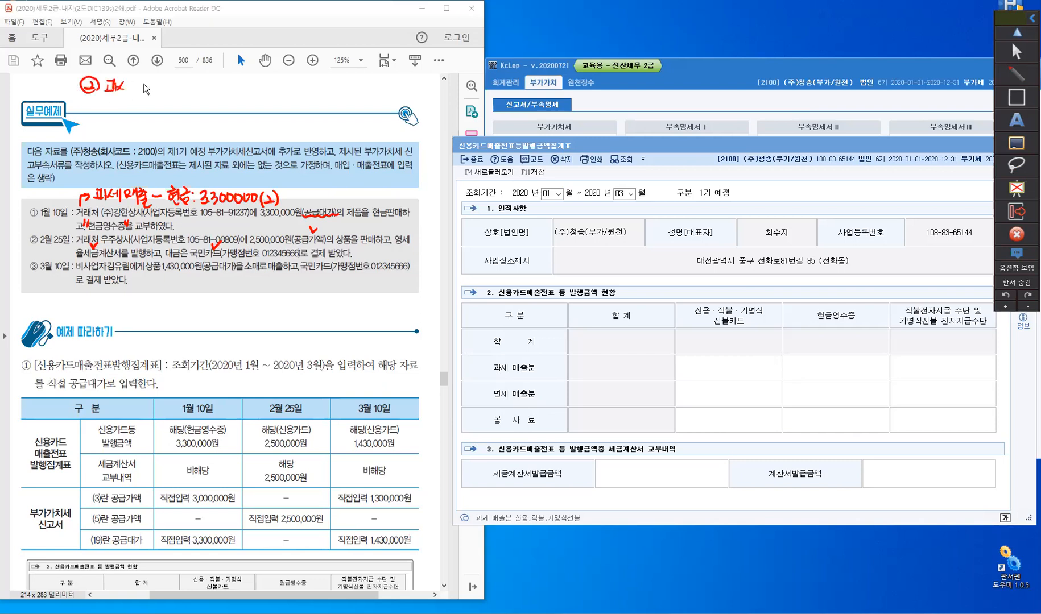
{"action": "left_click_drag", "start_coordinate": [147, 88], "coordinate": [181, 81]}
{"action": "left_click_drag", "start_coordinate": [211, 91], "coordinate": [218, 93]}
{"action": "left_click", "coordinate": [220, 93]}
{"action": "left_click_drag", "start_coordinate": [226, 82], "coordinate": [225, 95]}
{"action": "left_click_drag", "start_coordinate": [237, 85], "coordinate": [236, 86]}
{"action": "left_click_drag", "start_coordinate": [245, 85], "coordinate": [245, 86]}
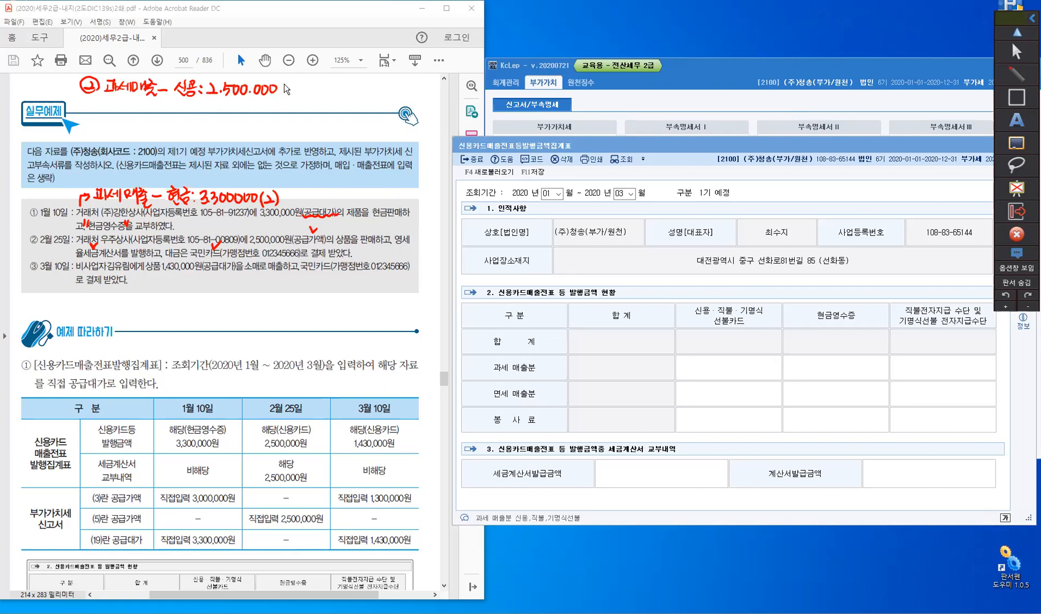
{"action": "left_click_drag", "start_coordinate": [288, 84], "coordinate": [294, 93]}
{"action": "left_click_drag", "start_coordinate": [295, 82], "coordinate": [296, 94]}
- Handwrite "과세+영세" in red under the 세금계산서발급금액 label of the summary form
{"action": "left_click_drag", "start_coordinate": [497, 488], "coordinate": [508, 499]}
{"action": "left_click_drag", "start_coordinate": [507, 489], "coordinate": [506, 501]}
{"action": "left_click_drag", "start_coordinate": [513, 492], "coordinate": [518, 495]}
{"action": "left_click_drag", "start_coordinate": [519, 491], "coordinate": [523, 504]}
{"action": "left_click_drag", "start_coordinate": [526, 498], "coordinate": [533, 497]}
{"action": "mouse_move", "coordinate": [529, 493]}
{"action": "left_mouse_down"}
{"action": "mouse_move", "coordinate": [529, 503]}
{"action": "mouse_move", "coordinate": [540, 493]}
{"action": "left_mouse_up"}
{"action": "left_click_drag", "start_coordinate": [544, 494], "coordinate": [549, 493]}
{"action": "left_click_drag", "start_coordinate": [544, 497], "coordinate": [549, 496]}
{"action": "left_click_drag", "start_coordinate": [549, 489], "coordinate": [549, 498]}
{"action": "left_click_drag", "start_coordinate": [547, 499], "coordinate": [564, 495]}
{"action": "left_click_drag", "start_coordinate": [565, 490], "coordinate": [570, 505]}
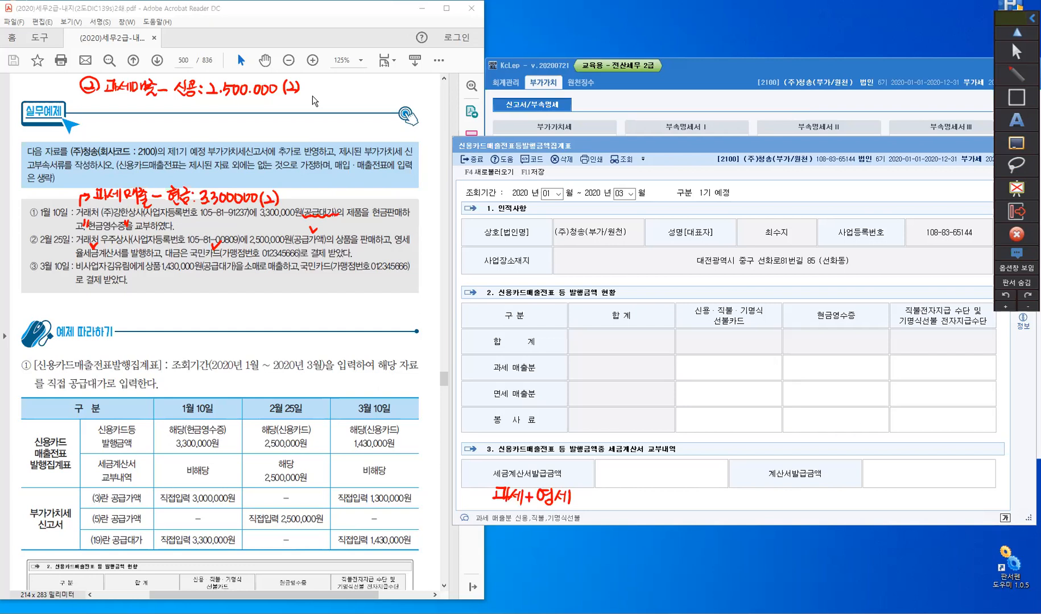
- Extend note ② with "(3) 세" and put a check mark at 국민카드 in the March 10 transaction
{"action": "left_click_drag", "start_coordinate": [319, 84], "coordinate": [330, 96]}
{"action": "left_click_drag", "start_coordinate": [345, 83], "coordinate": [341, 95]}
{"action": "left_click_drag", "start_coordinate": [322, 260], "coordinate": [331, 255]}
- Handwrite the note "③ 〃 - 신용: 1.430.000 (2)" under note ② and leave annotation mode
{"action": "mouse_move", "coordinate": [88, 103]}
{"action": "left_mouse_down"}
{"action": "mouse_move", "coordinate": [86, 117]}
{"action": "mouse_move", "coordinate": [98, 113]}
{"action": "left_mouse_up"}
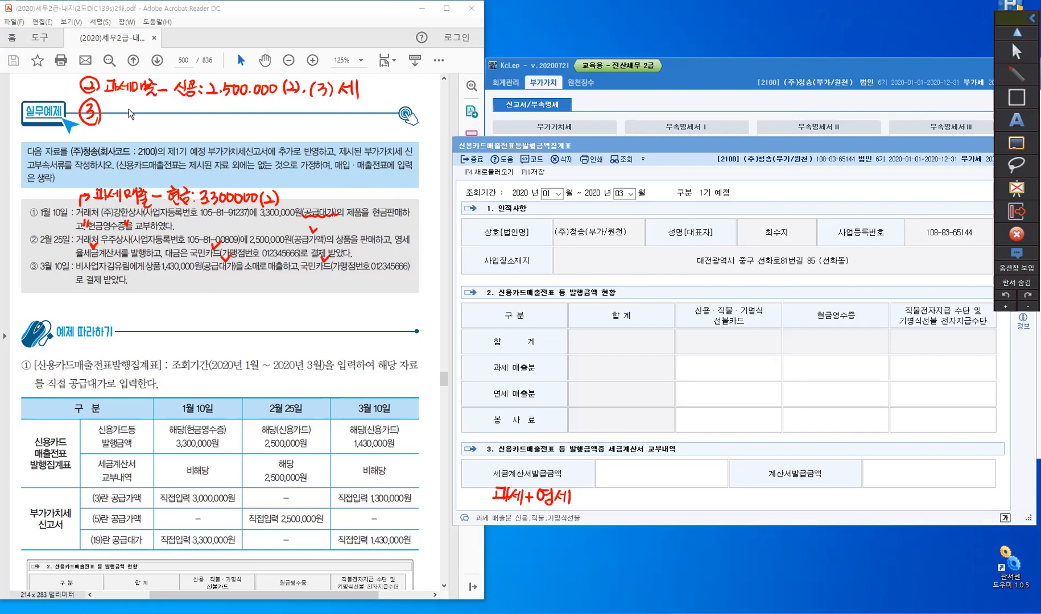
{"action": "left_click_drag", "start_coordinate": [129, 109], "coordinate": [126, 118]}
{"action": "mouse_move", "coordinate": [135, 108]}
{"action": "left_mouse_down"}
{"action": "mouse_move", "coordinate": [132, 118]}
{"action": "mouse_move", "coordinate": [176, 116]}
{"action": "left_mouse_up"}
{"action": "mouse_move", "coordinate": [180, 110]}
{"action": "left_mouse_down"}
{"action": "mouse_move", "coordinate": [187, 122]}
{"action": "mouse_move", "coordinate": [195, 106]}
{"action": "left_mouse_up"}
{"action": "left_click_drag", "start_coordinate": [190, 115], "coordinate": [198, 113]}
{"action": "left_click_drag", "start_coordinate": [194, 117], "coordinate": [195, 118]}
{"action": "left_click", "coordinate": [204, 111]}
{"action": "left_click", "coordinate": [203, 118]}
{"action": "mouse_move", "coordinate": [216, 109]}
{"action": "left_mouse_down"}
{"action": "mouse_move", "coordinate": [215, 121]}
{"action": "mouse_move", "coordinate": [234, 119]}
{"action": "left_mouse_up"}
{"action": "left_click", "coordinate": [222, 119]}
{"action": "mouse_move", "coordinate": [237, 110]}
{"action": "left_mouse_down"}
{"action": "mouse_move", "coordinate": [238, 120]}
{"action": "mouse_move", "coordinate": [247, 111]}
{"action": "left_mouse_up"}
{"action": "left_click", "coordinate": [252, 118]}
{"action": "left_click_drag", "start_coordinate": [259, 110], "coordinate": [266, 111]}
{"action": "left_click_drag", "start_coordinate": [273, 111], "coordinate": [273, 111]}
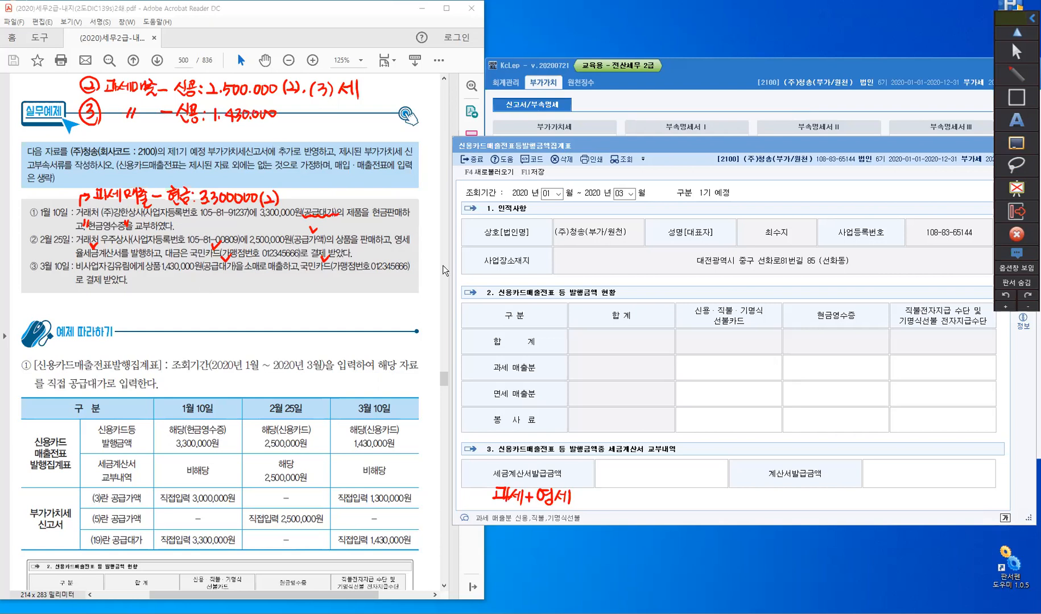
{"action": "left_click_drag", "start_coordinate": [288, 106], "coordinate": [286, 122]}
{"action": "left_click_drag", "start_coordinate": [291, 110], "coordinate": [304, 123]}
{"action": "left_click", "coordinate": [1014, 53]}
- Add 2,500,000 and 1,430,000 in the built-in calculator for the taxable card sales amount
{"action": "left_click", "coordinate": [728, 368]}
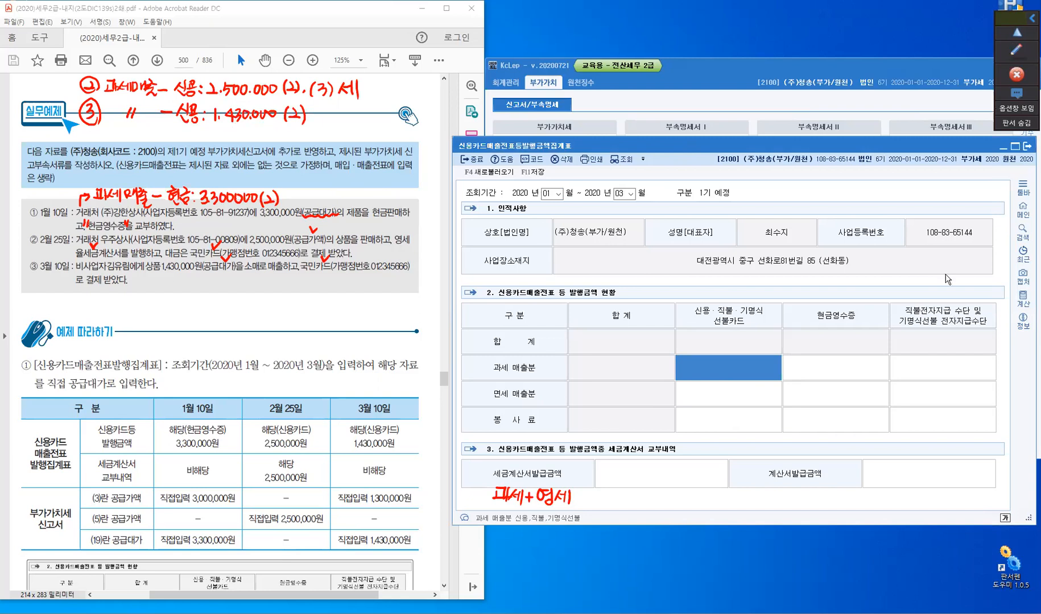
{"action": "left_click", "coordinate": [1021, 300]}
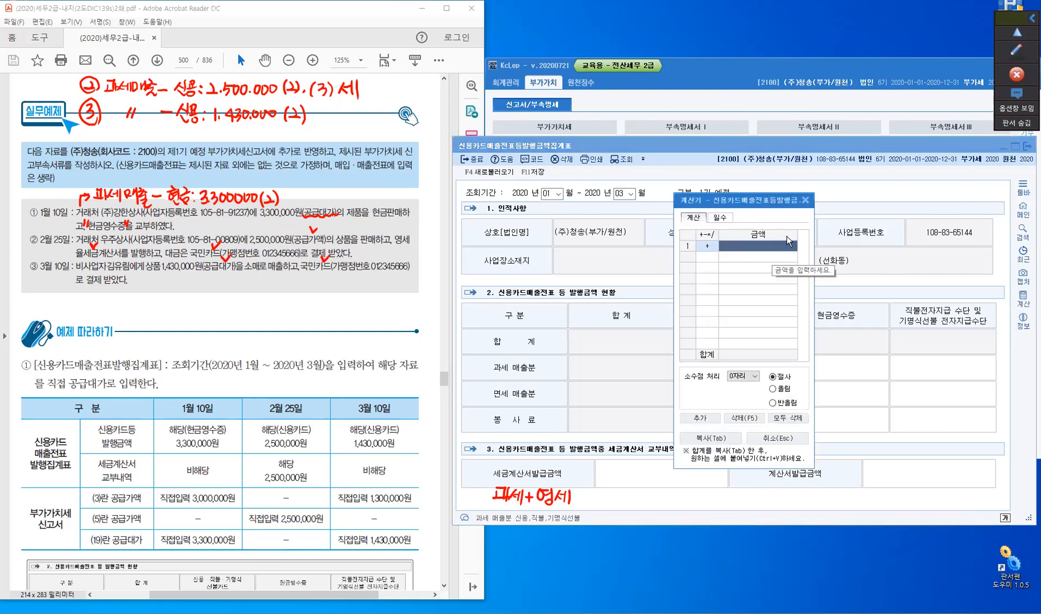
{"action": "type", "text": "2500000"}
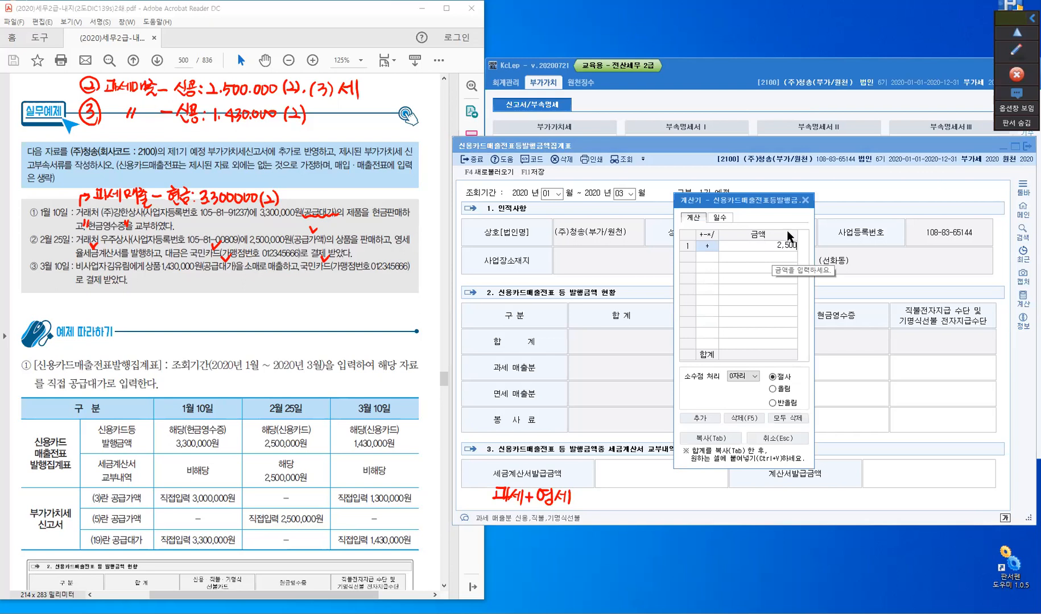
{"action": "key", "text": "Return"}
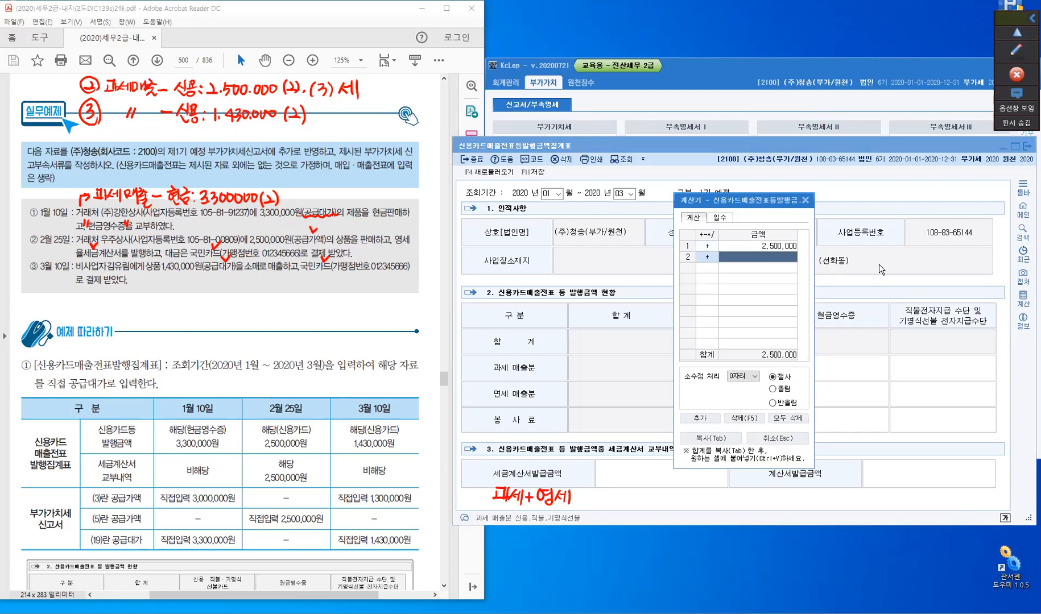
{"action": "type", "text": "1,430,000"}
{"action": "key", "text": "Return"}
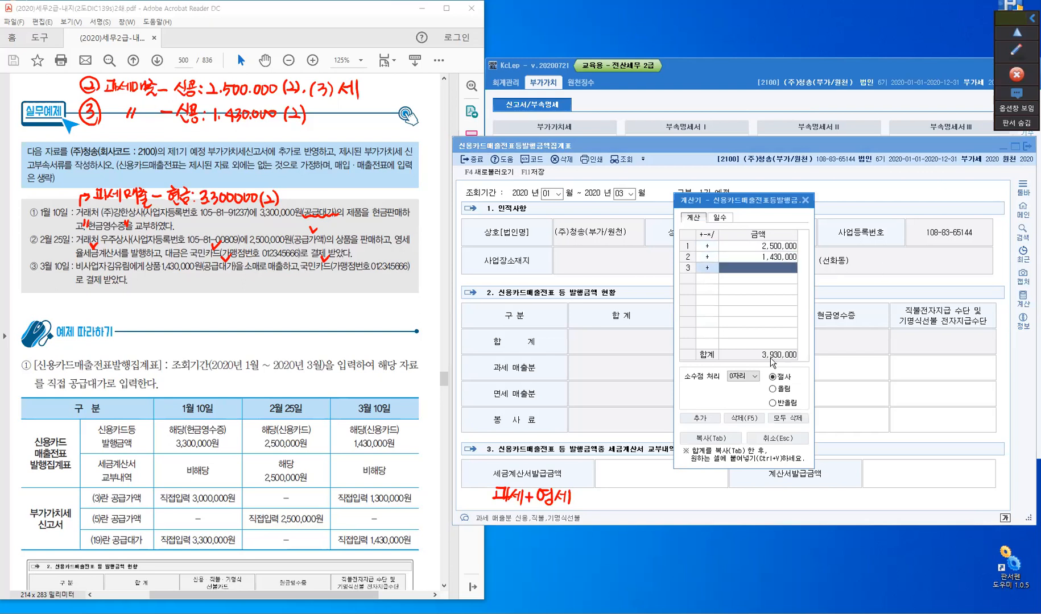
- Enter the calculated total 3,930,000 as the 과세 매출분 amount for 신용·직불·기명식 선불카드 and close the calculator
{"action": "left_click_drag", "start_coordinate": [769, 199], "coordinate": [892, 34]}
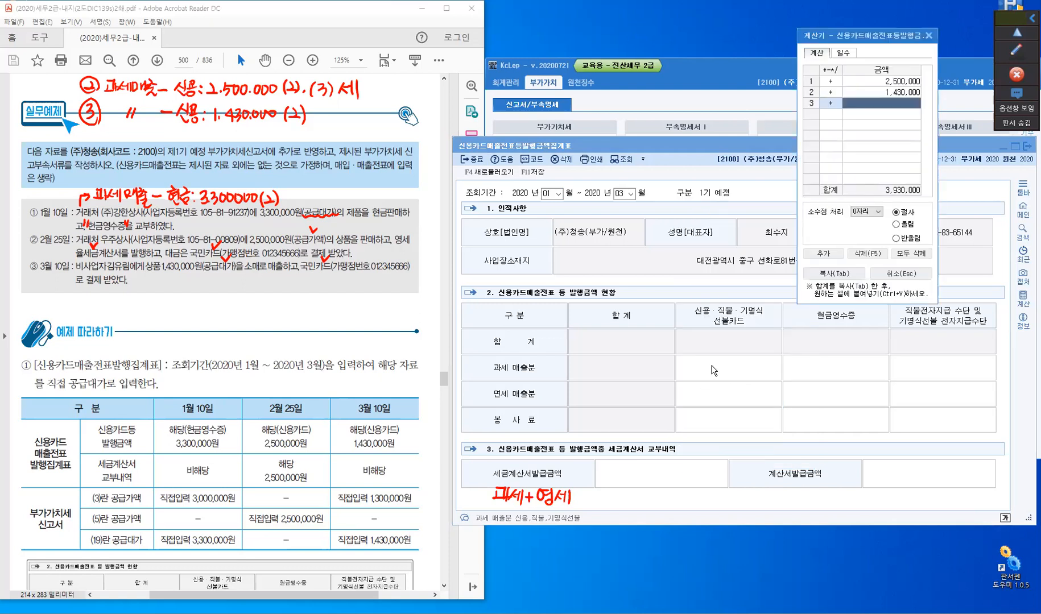
{"action": "left_click", "coordinate": [710, 364]}
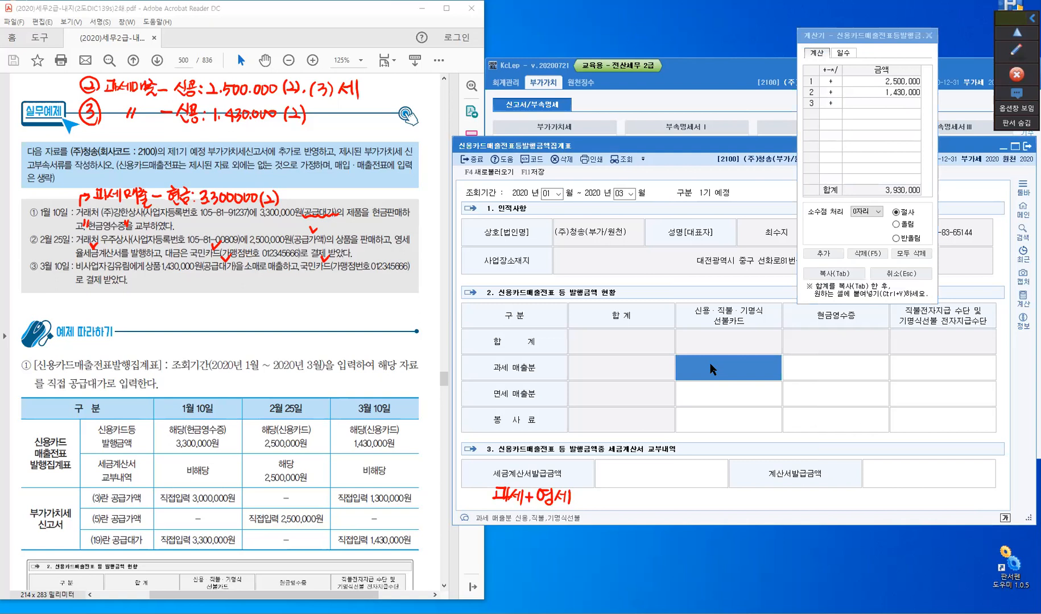
{"action": "type", "text": "3,930,000"}
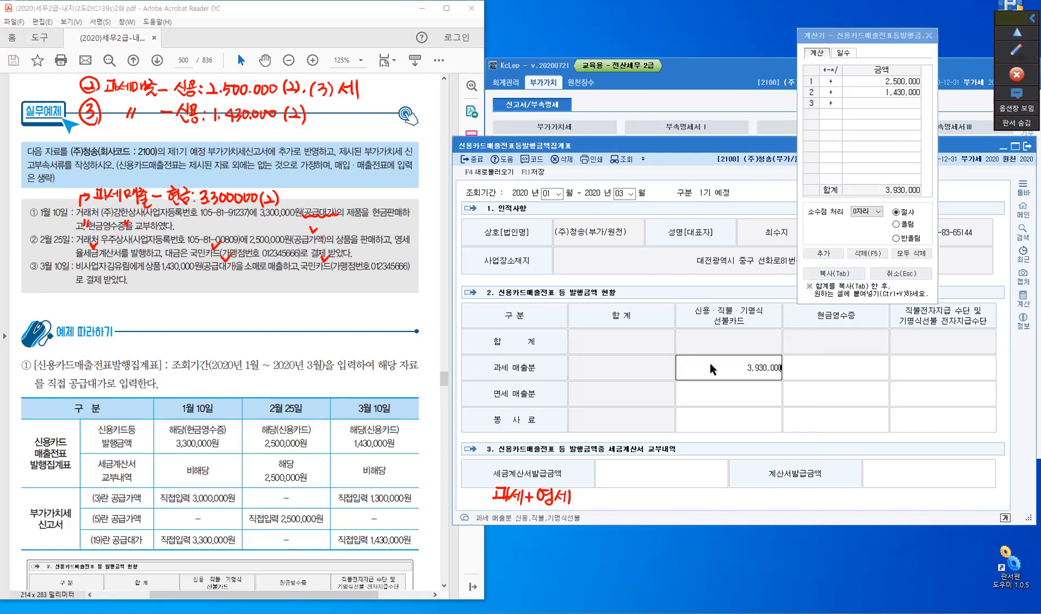
{"action": "key", "text": "Return"}
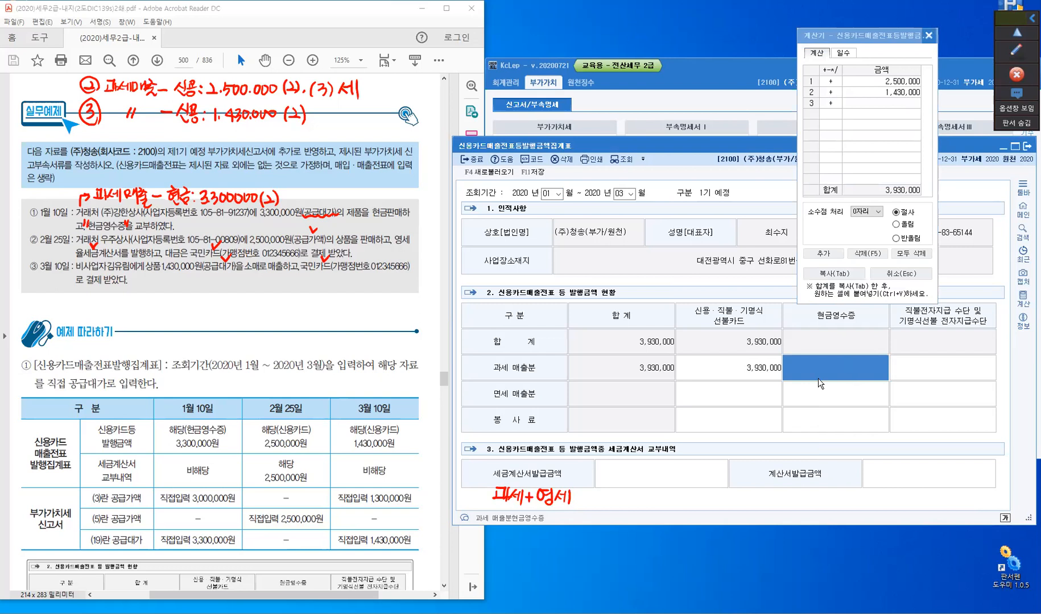
{"action": "key", "text": "Escape"}
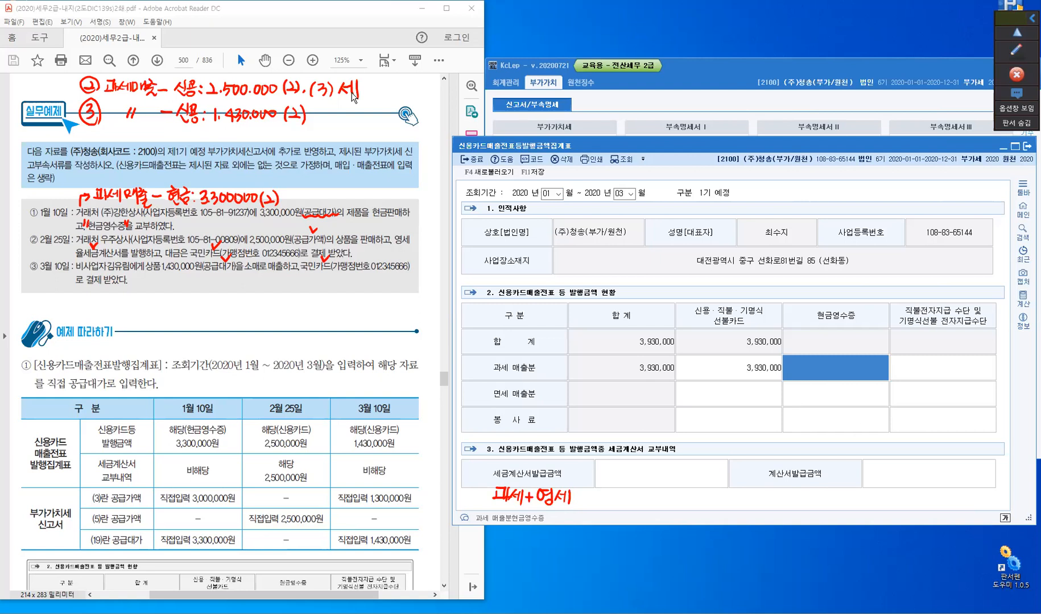
- Enter 2,500,000 as the 세금계산서발급금액 in section 3 of the summary form
{"action": "key", "text": "ctrl"}
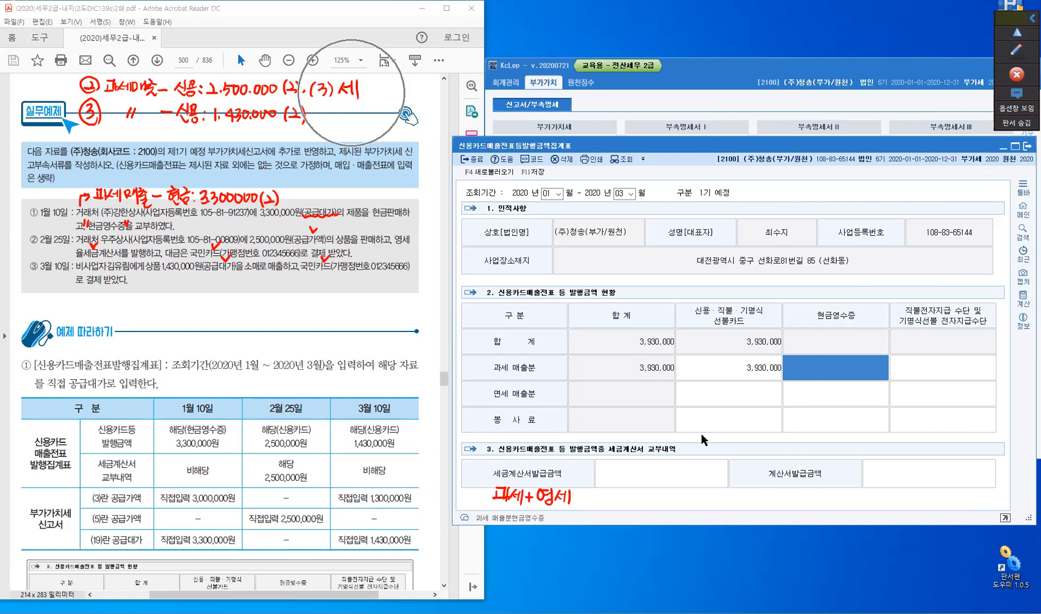
{"action": "left_click", "coordinate": [667, 473]}
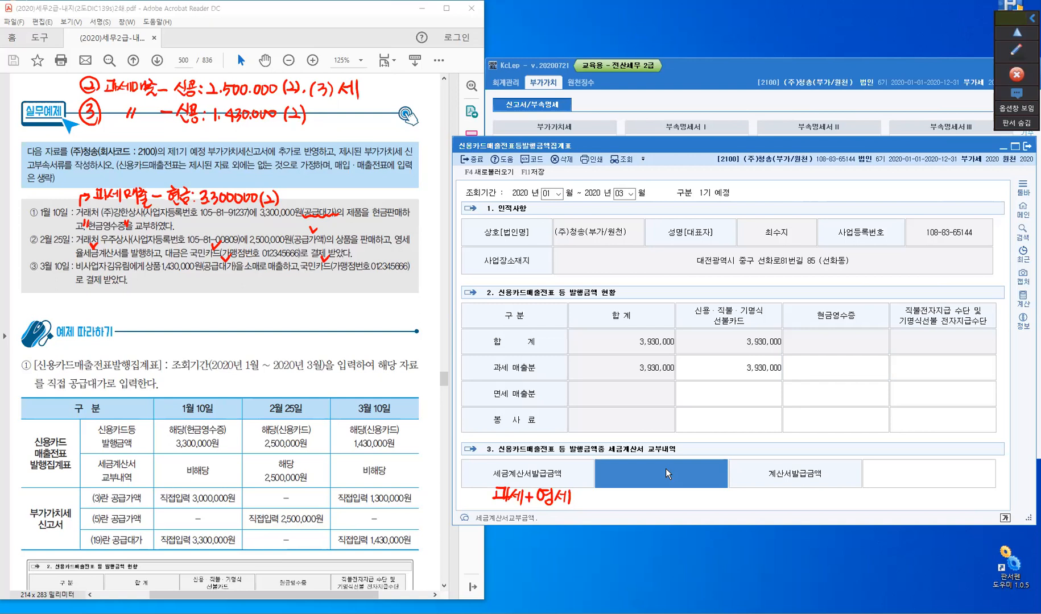
{"action": "type", "text": "2,"}
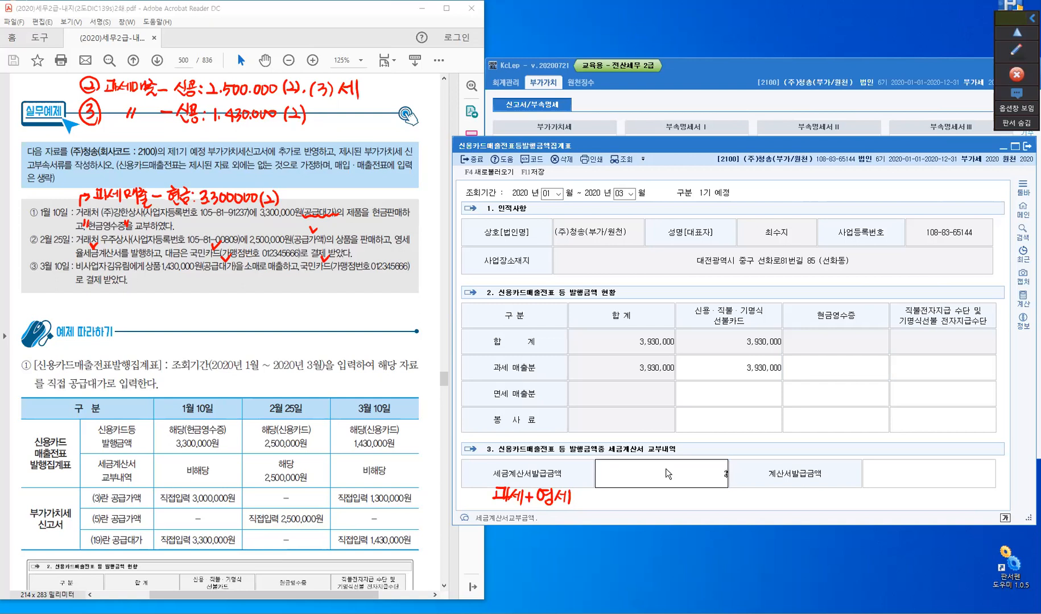
{"action": "type", "text": "500,000"}
{"action": "key", "text": "Return"}
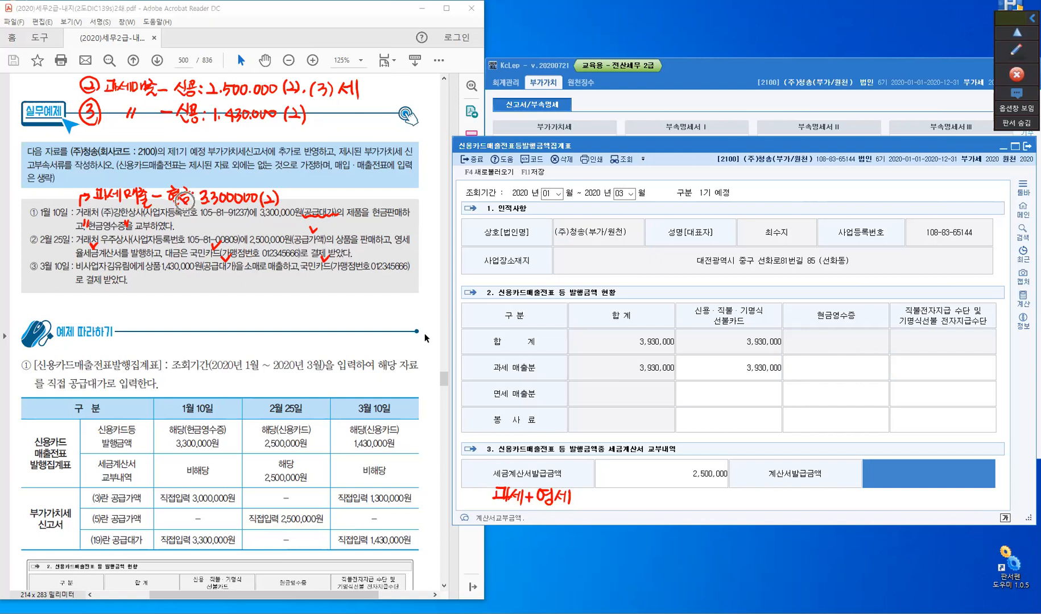
- Enter 3,300,000 as the 현금영수증 amount in the 과세 매출분 row
{"action": "left_click", "coordinate": [834, 367]}
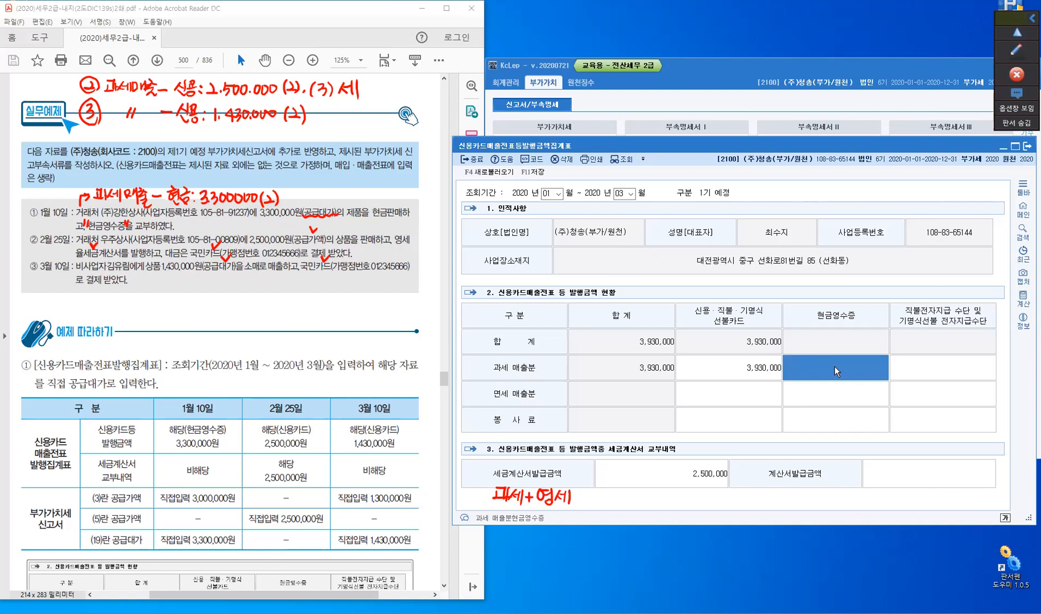
{"action": "type", "text": "3,300,000"}
{"action": "key", "text": "Return"}
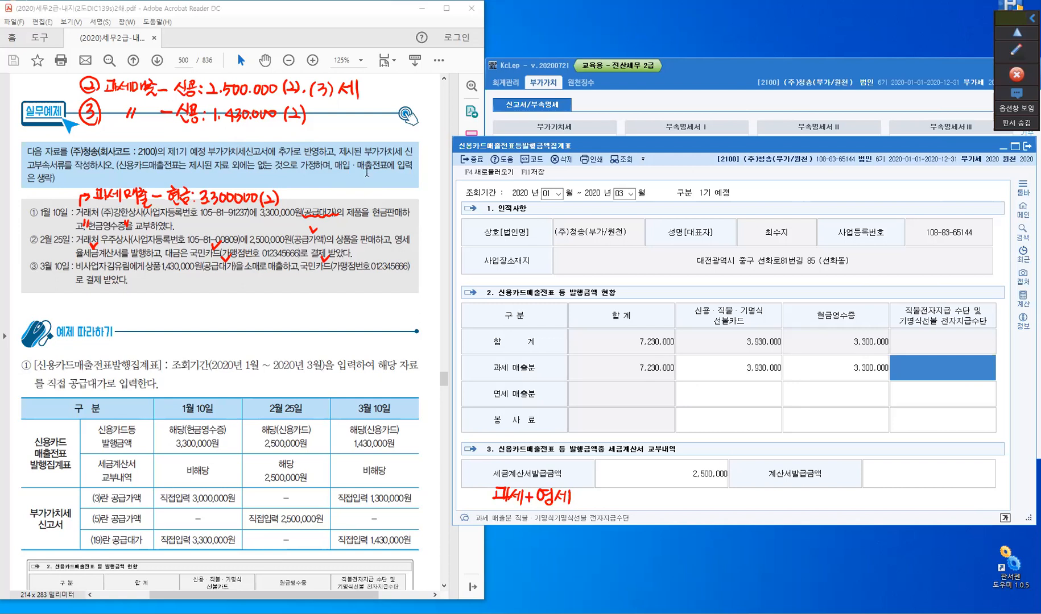
- Save the 신용카드매출전표등발행금액집계표 and close it
{"action": "key", "text": "ctrl"}
{"action": "left_click", "coordinate": [535, 176]}
{"action": "left_click", "coordinate": [476, 163]}
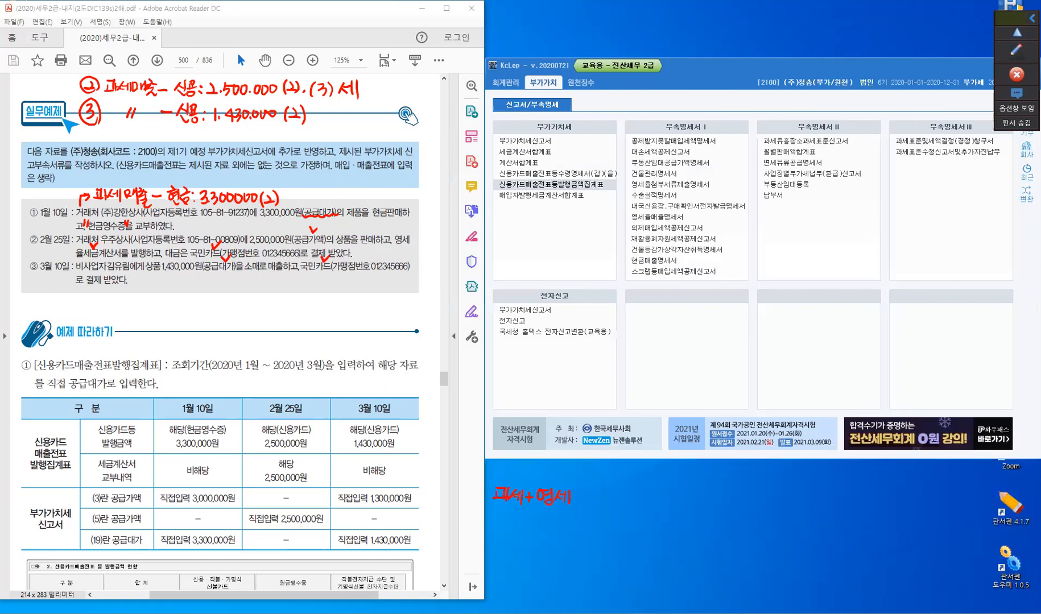
- Underline "(3) 세" in note ② and handwrite "영·세·계: 2.500.000" in red below the March 10 transaction
{"action": "left_click", "coordinate": [1023, 55]}
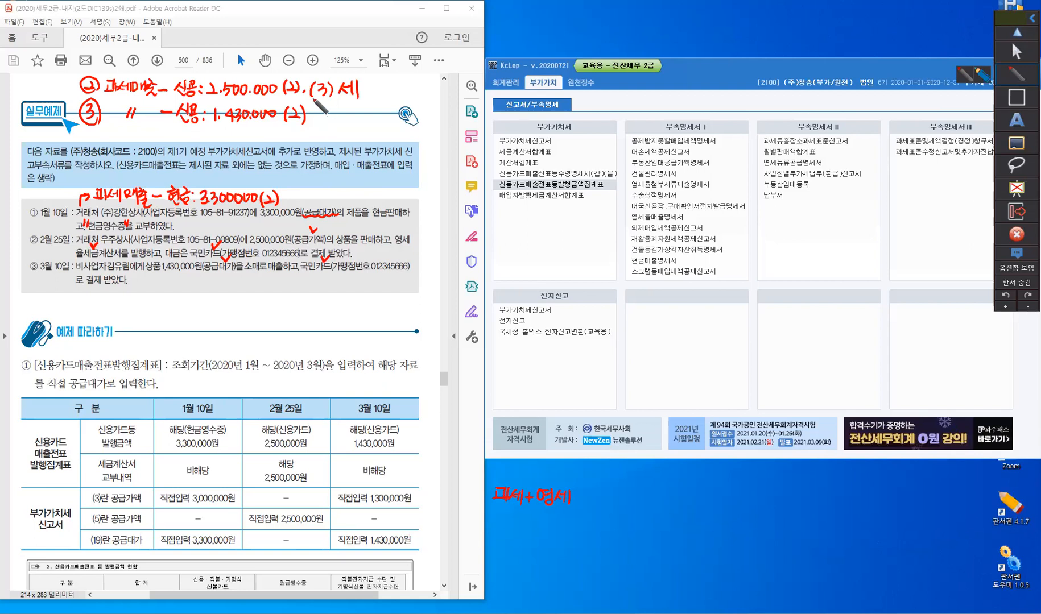
{"action": "left_click_drag", "start_coordinate": [312, 99], "coordinate": [358, 93]}
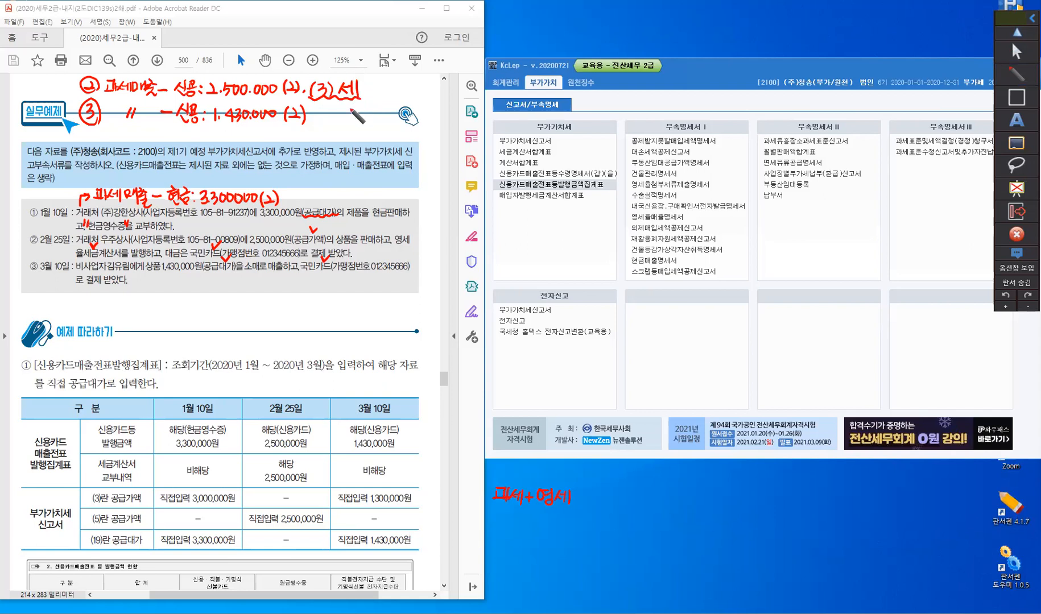
{"action": "mouse_move", "coordinate": [132, 297]}
{"action": "left_mouse_down"}
{"action": "mouse_move", "coordinate": [126, 310]}
{"action": "mouse_move", "coordinate": [140, 303]}
{"action": "left_mouse_up"}
{"action": "left_click_drag", "start_coordinate": [140, 298], "coordinate": [140, 311]}
{"action": "left_click", "coordinate": [149, 305]}
{"action": "mouse_move", "coordinate": [145, 297]}
{"action": "left_mouse_down"}
{"action": "mouse_move", "coordinate": [145, 313]}
{"action": "mouse_move", "coordinate": [164, 306]}
{"action": "left_mouse_up"}
{"action": "left_click_drag", "start_coordinate": [164, 299], "coordinate": [164, 311]}
{"action": "left_click_drag", "start_coordinate": [170, 296], "coordinate": [170, 313]}
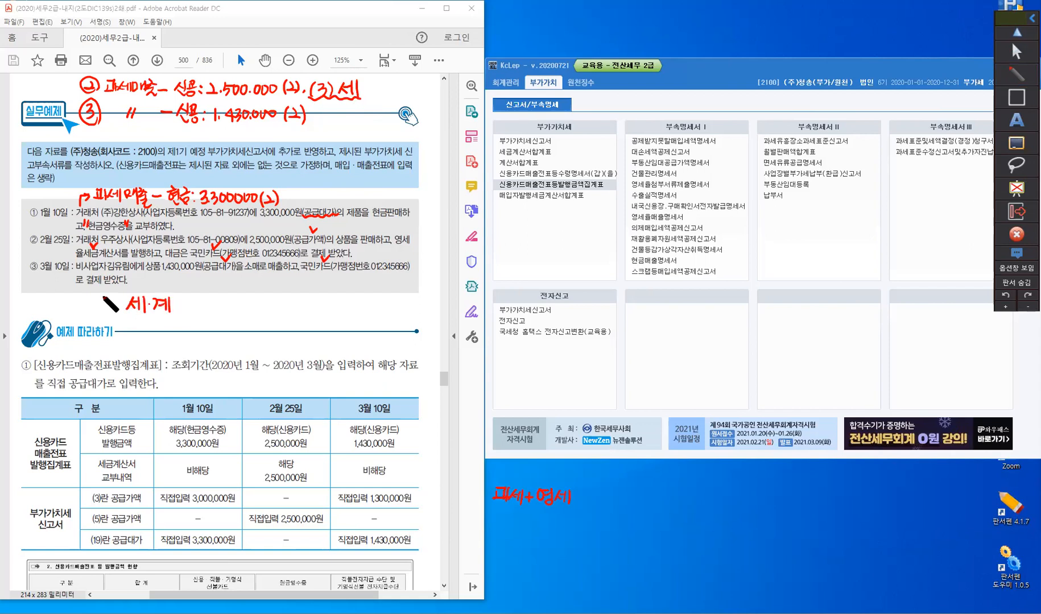
{"action": "left_click_drag", "start_coordinate": [106, 296], "coordinate": [114, 301]}
{"action": "left_click_drag", "start_coordinate": [114, 293], "coordinate": [115, 306]}
{"action": "left_click_drag", "start_coordinate": [109, 306], "coordinate": [109, 307]}
{"action": "left_click_drag", "start_coordinate": [180, 299], "coordinate": [180, 301]}
{"action": "left_click_drag", "start_coordinate": [180, 307], "coordinate": [180, 308]}
{"action": "left_click_drag", "start_coordinate": [194, 302], "coordinate": [206, 310]}
{"action": "left_click_drag", "start_coordinate": [208, 307], "coordinate": [212, 310]}
{"action": "left_click_drag", "start_coordinate": [213, 300], "coordinate": [223, 301]}
{"action": "left_click_drag", "start_coordinate": [230, 300], "coordinate": [230, 301]}
{"action": "left_click_drag", "start_coordinate": [237, 306], "coordinate": [236, 308]}
{"action": "left_click_drag", "start_coordinate": [241, 302], "coordinate": [242, 309]}
{"action": "left_click_drag", "start_coordinate": [251, 299], "coordinate": [251, 308]}
{"action": "left_click_drag", "start_coordinate": [261, 299], "coordinate": [261, 307]}
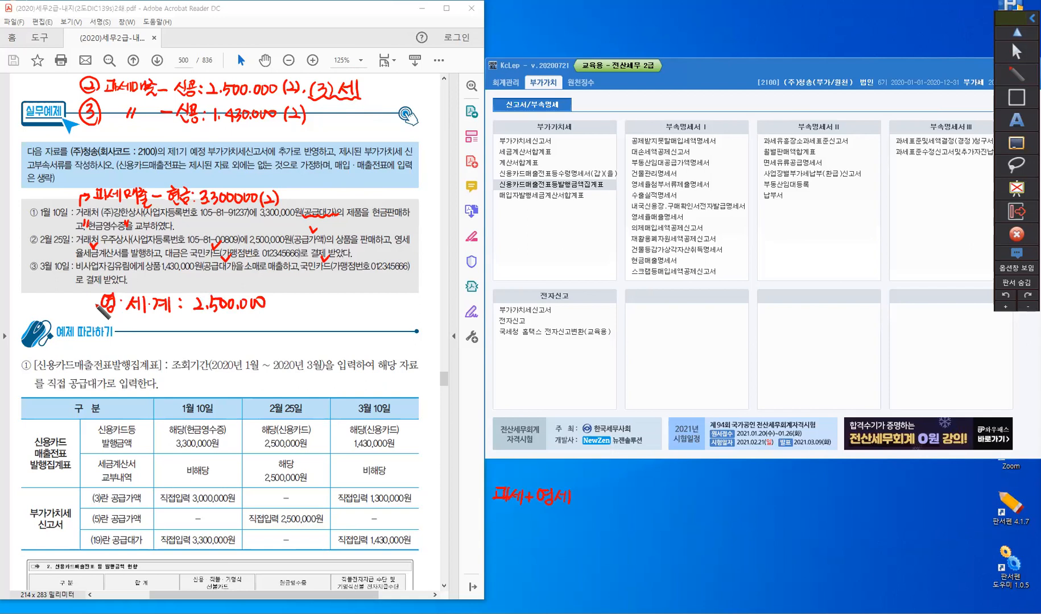
- Handwrite "신용·현금: 4.300.000/430.000" under the 영·세·계 note, bracket both lines together and leave annotation mode
{"action": "left_click_drag", "start_coordinate": [95, 300], "coordinate": [95, 337]}
{"action": "mouse_move", "coordinate": [107, 326]}
{"action": "left_mouse_down"}
{"action": "mouse_move", "coordinate": [114, 344]}
{"action": "mouse_move", "coordinate": [163, 335]}
{"action": "left_mouse_up"}
{"action": "left_click", "coordinate": [165, 328]}
{"action": "left_click", "coordinate": [163, 341]}
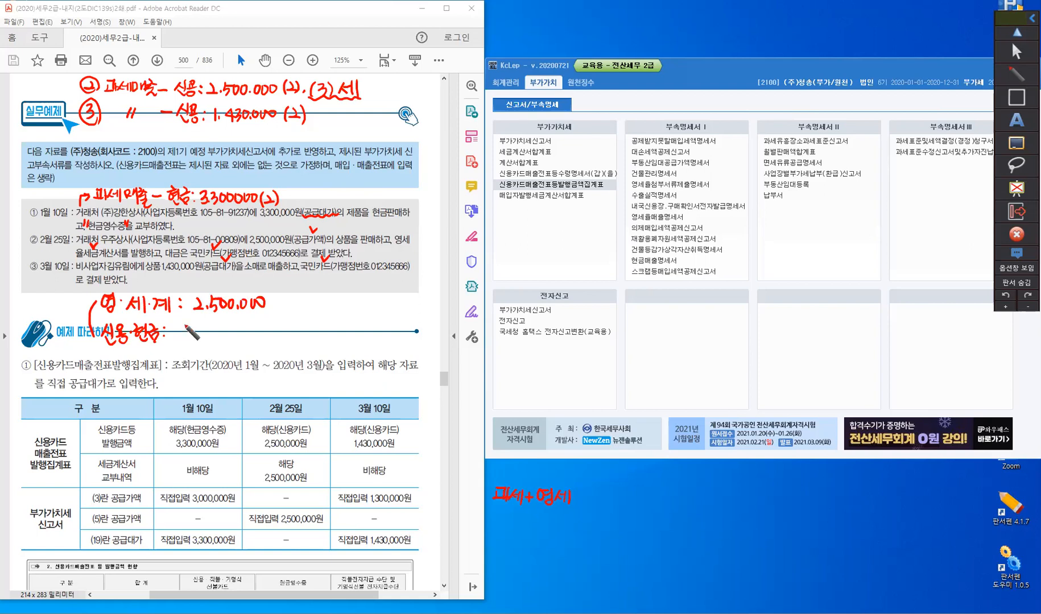
{"action": "left_click_drag", "start_coordinate": [180, 323], "coordinate": [191, 336]}
{"action": "mouse_move", "coordinate": [186, 326]}
{"action": "left_mouse_down"}
{"action": "mouse_move", "coordinate": [184, 341]}
{"action": "mouse_move", "coordinate": [196, 340]}
{"action": "left_mouse_up"}
{"action": "left_click", "coordinate": [193, 336]}
{"action": "left_click_drag", "start_coordinate": [209, 330], "coordinate": [232, 329]}
{"action": "left_click", "coordinate": [225, 335]}
{"action": "left_click_drag", "start_coordinate": [240, 329], "coordinate": [242, 330]}
{"action": "left_click_drag", "start_coordinate": [250, 328], "coordinate": [258, 350]}
{"action": "left_click_drag", "start_coordinate": [278, 326], "coordinate": [284, 340]}
{"action": "mouse_move", "coordinate": [281, 330]}
{"action": "left_mouse_down"}
{"action": "mouse_move", "coordinate": [281, 348]}
{"action": "mouse_move", "coordinate": [298, 330]}
{"action": "left_mouse_up"}
{"action": "left_click", "coordinate": [306, 338]}
{"action": "left_click_drag", "start_coordinate": [313, 329], "coordinate": [319, 332]}
{"action": "left_click_drag", "start_coordinate": [329, 331], "coordinate": [329, 332]}
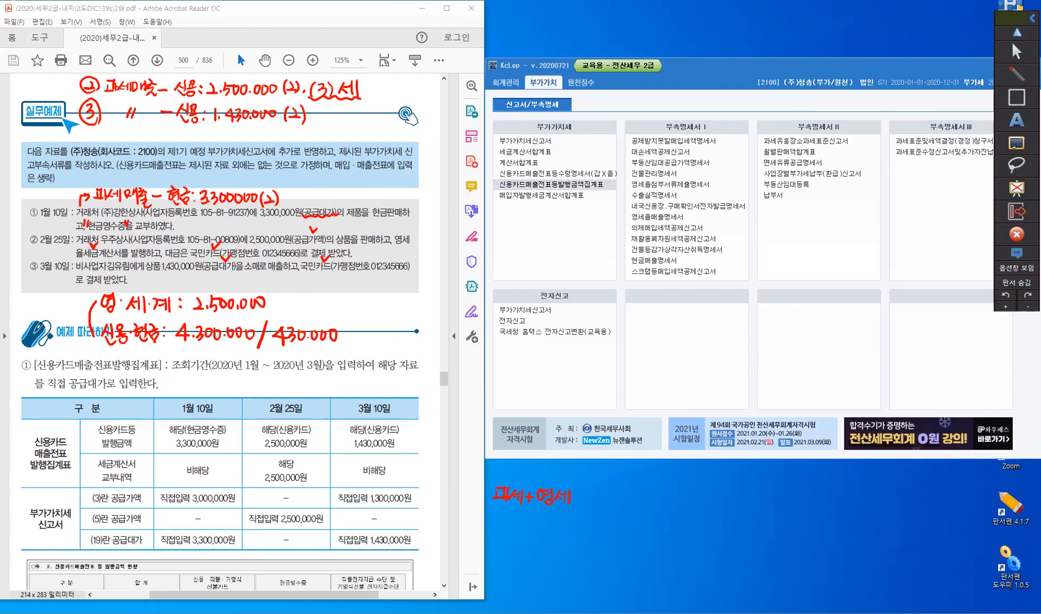
{"action": "key", "text": "Escape"}
- Open the 부가가치세신고서 and erase the handwritten "과세+영세" note overlapping the form, leaving annotation mode
{"action": "left_click", "coordinate": [530, 142]}
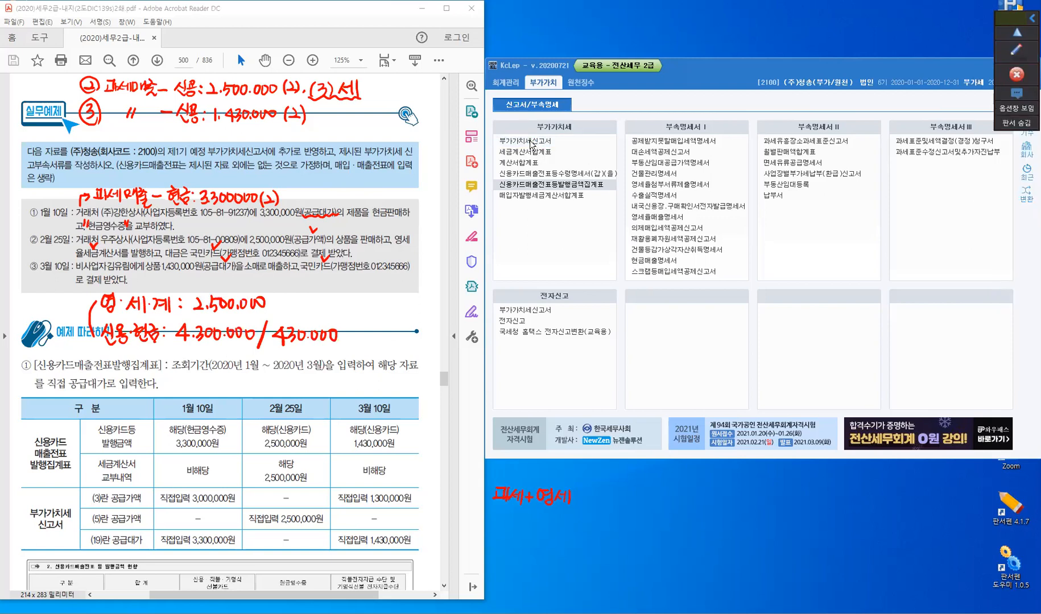
{"action": "left_click", "coordinate": [531, 143]}
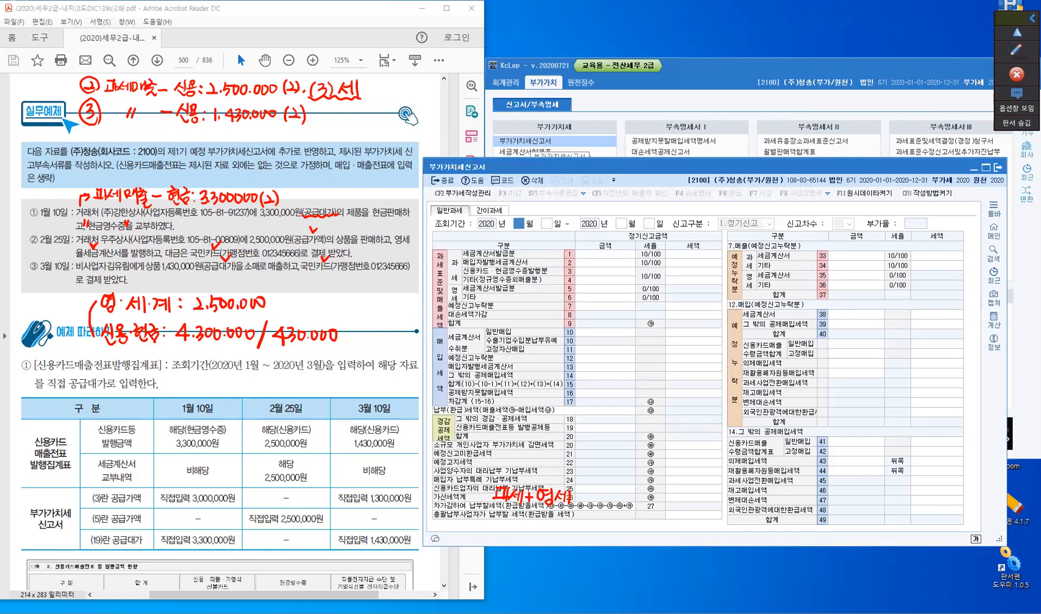
{"action": "left_click", "coordinate": [1015, 57]}
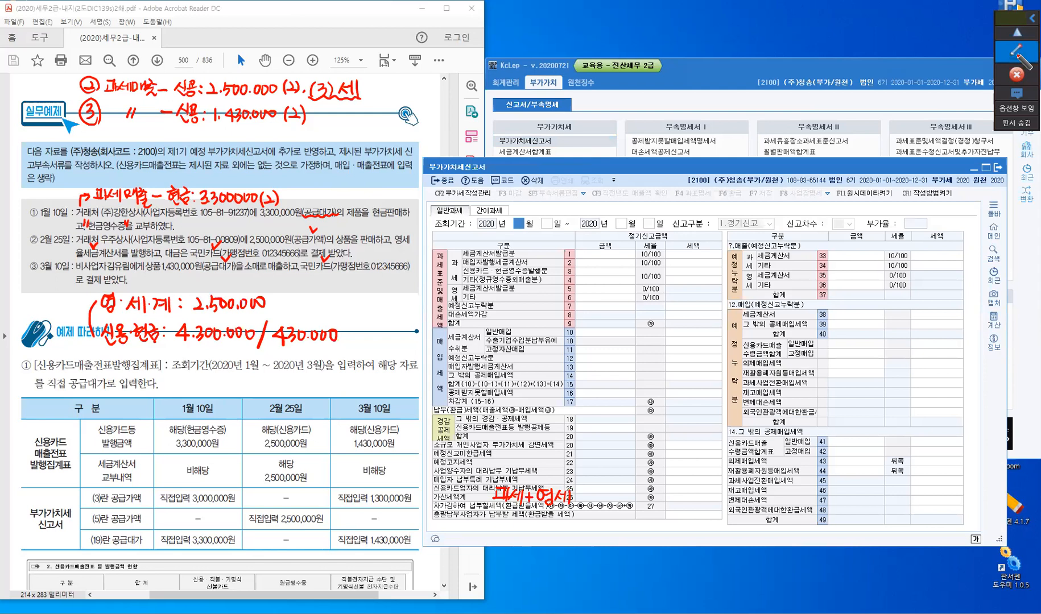
{"action": "left_click", "coordinate": [1013, 143]}
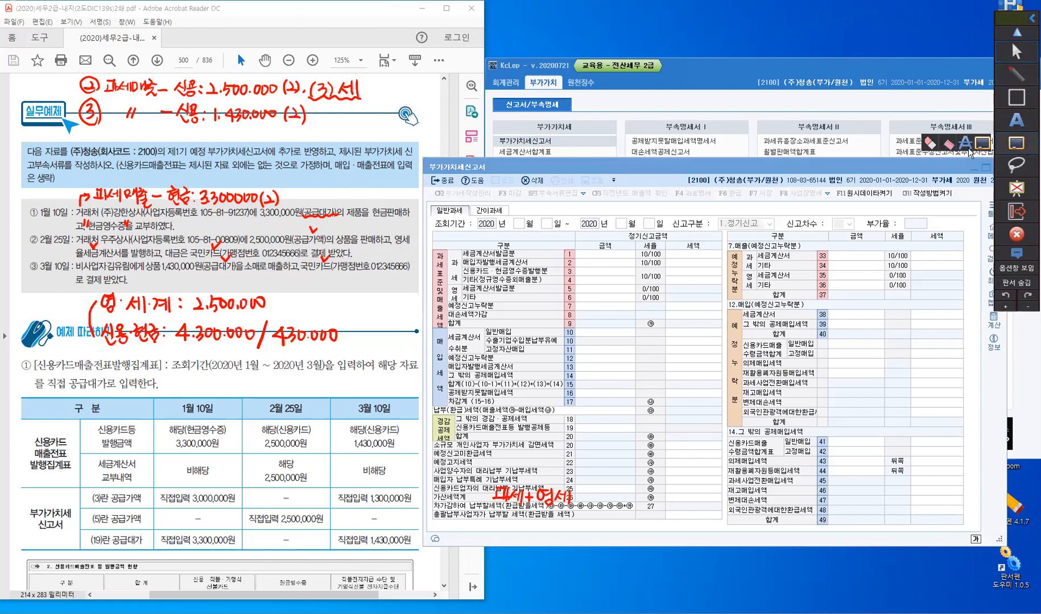
{"action": "left_click", "coordinate": [929, 143]}
{"action": "mouse_move", "coordinate": [503, 488]}
{"action": "left_mouse_down"}
{"action": "mouse_move", "coordinate": [593, 498]}
{"action": "mouse_move", "coordinate": [570, 499]}
{"action": "mouse_move", "coordinate": [573, 483]}
{"action": "left_mouse_up"}
{"action": "left_click", "coordinate": [495, 498]}
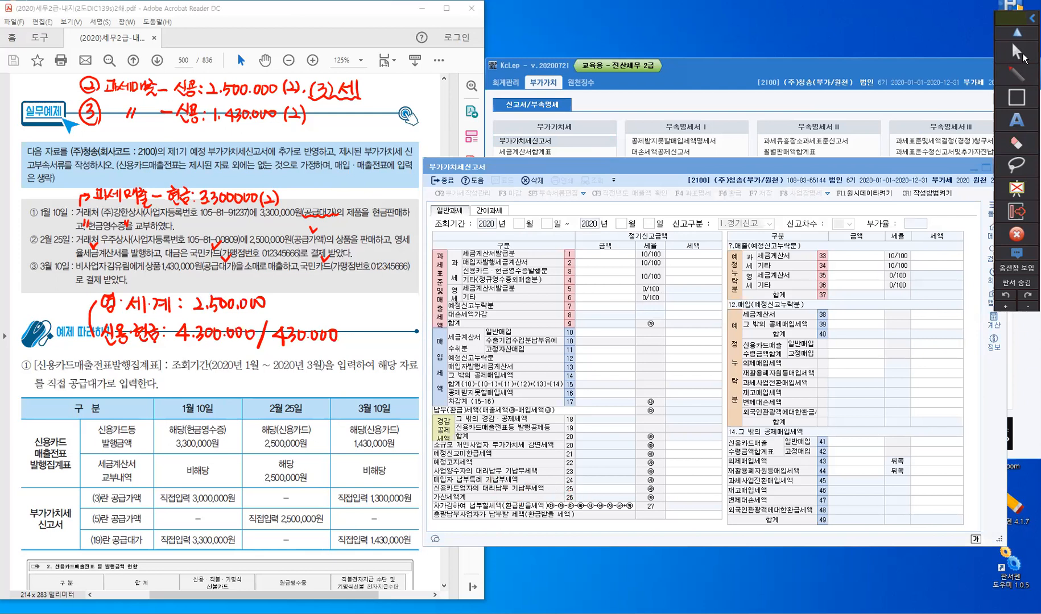
{"action": "left_click", "coordinate": [1003, 59]}
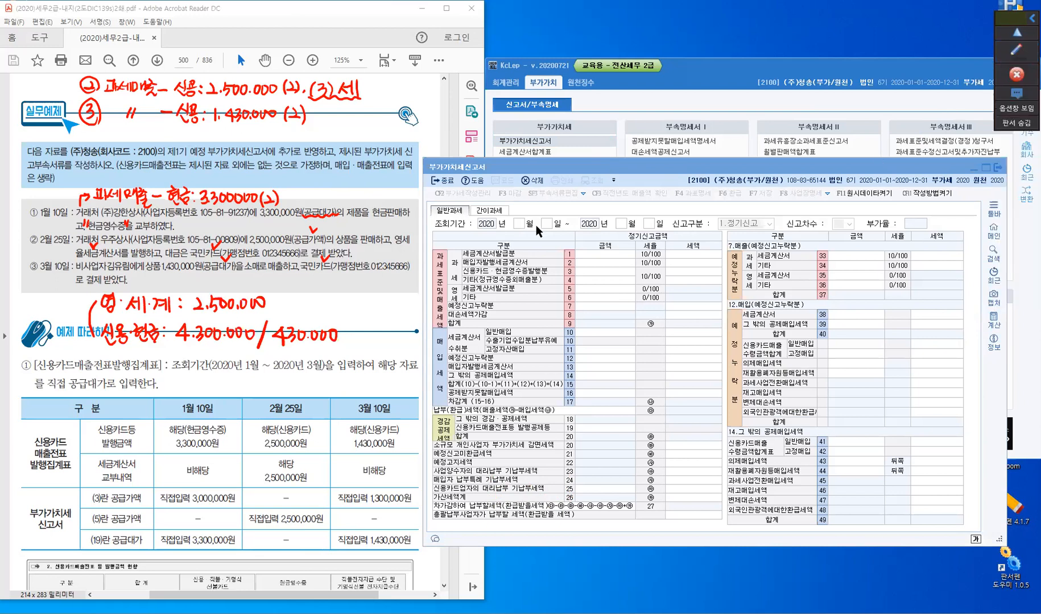
- Set the VAT return's 조회기간 to January 1 through March 31, 2020 and load the 예정 return
{"action": "left_click", "coordinate": [518, 224]}
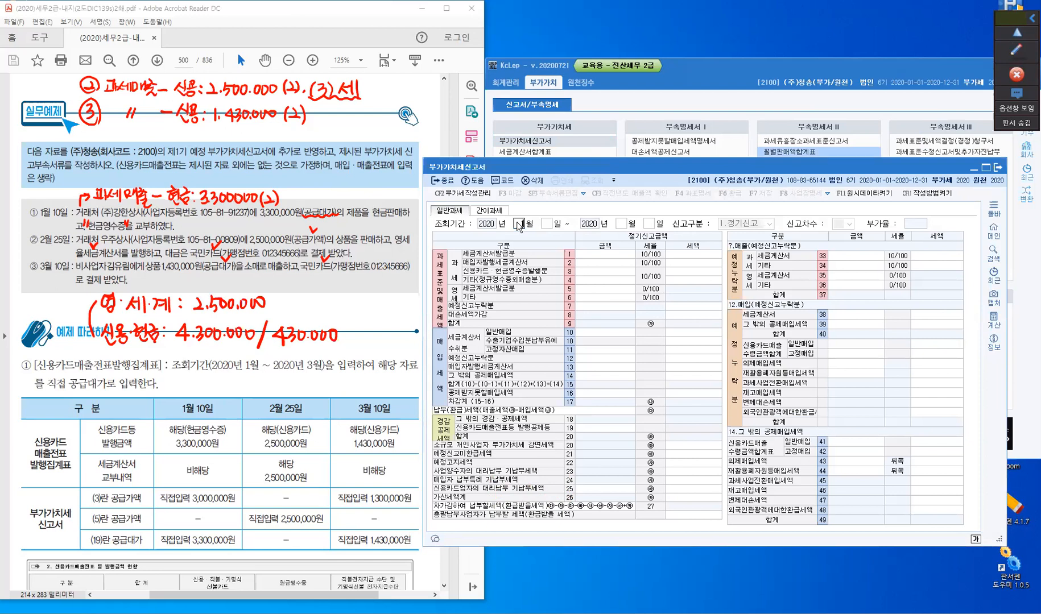
{"action": "type", "text": "1"}
{"action": "key", "text": "Return"}
{"action": "key", "text": "Return"}
{"action": "key", "text": "Return"}
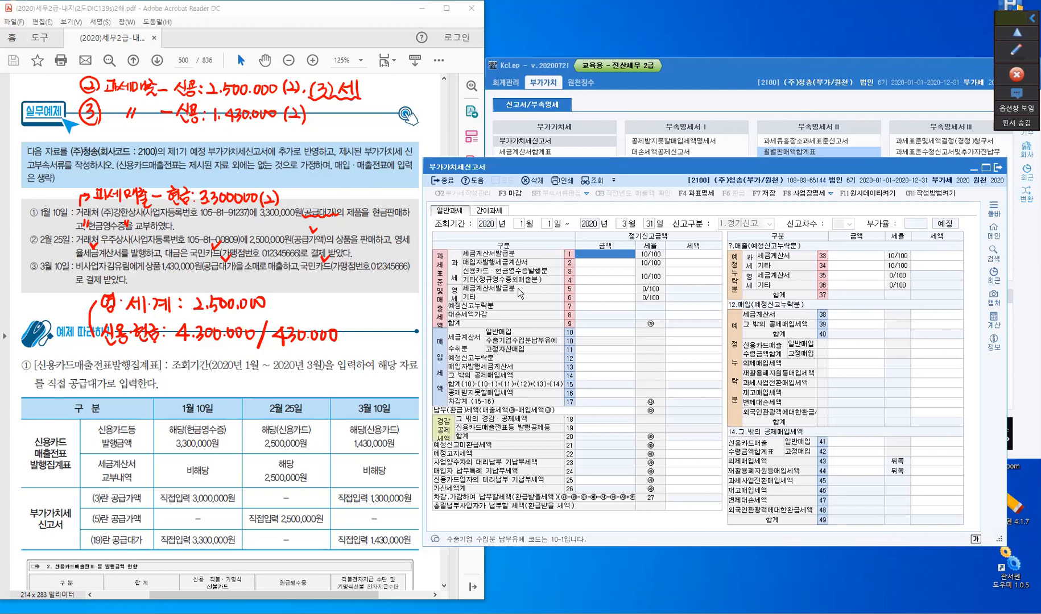
- Enter 2,500,000 as the amount for line 5, zero-rated 세금계산서발급분, in the VAT return
{"action": "left_click", "coordinate": [590, 289]}
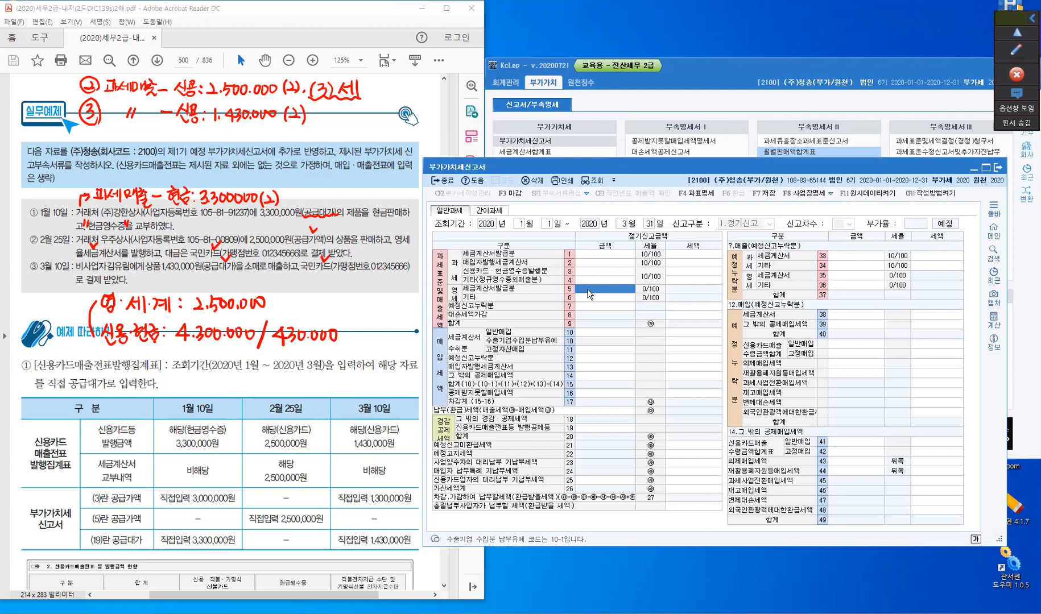
{"action": "type", "text": "2,500,000"}
{"action": "key", "text": "Return"}
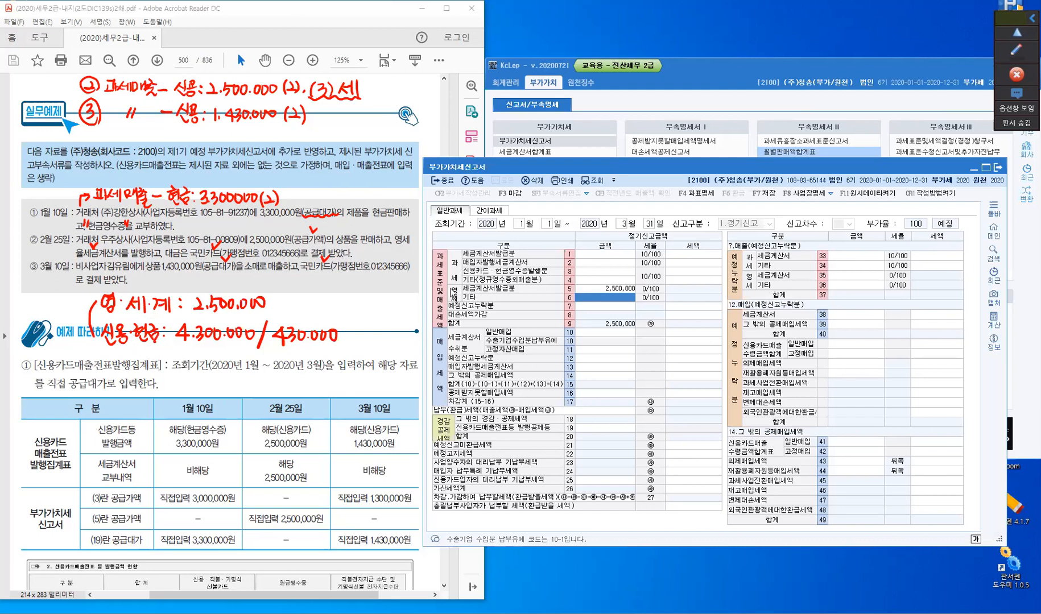
- Enter 4,300,000 as the amount for line 3, 신용카드·현금영수증발행분, and accept the tax of 430,000
{"action": "left_click", "coordinate": [594, 272]}
{"action": "type", "text": "4300000"}
{"action": "key", "text": "Return"}
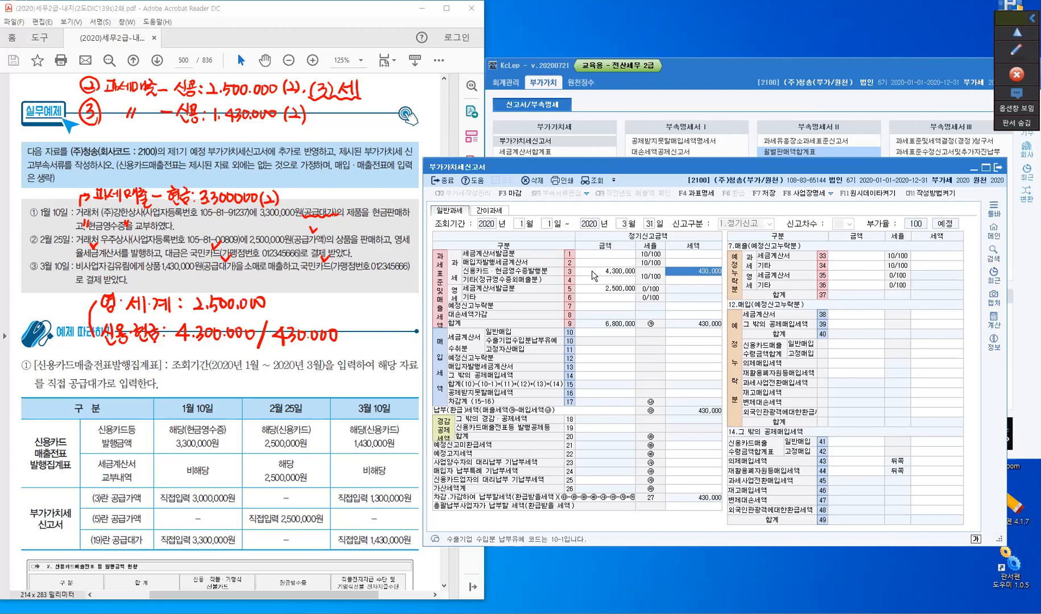
{"action": "key", "text": "Return"}
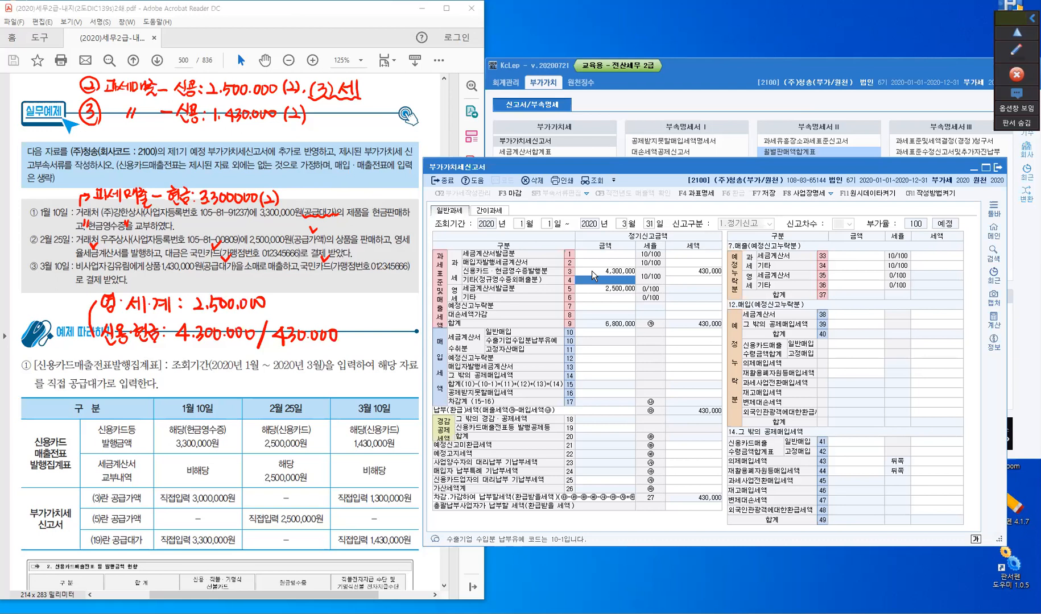
- Enter 4,730,000 as the amount for line 19, 신용카드매출전표등 발행공제등
{"action": "left_click", "coordinate": [615, 431]}
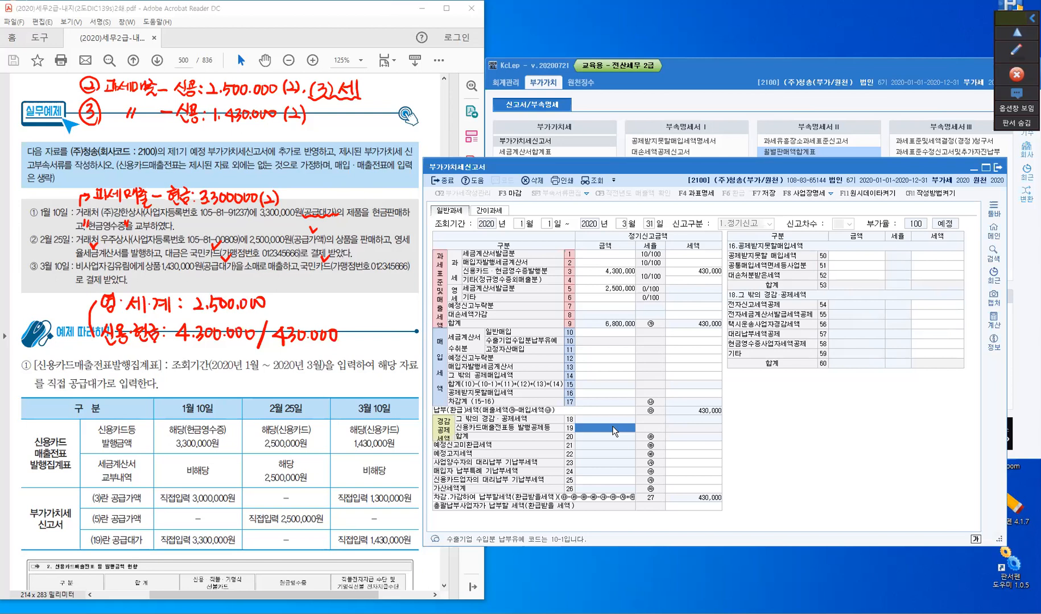
{"action": "type", "text": "4,730,000"}
{"action": "key", "text": "Return"}
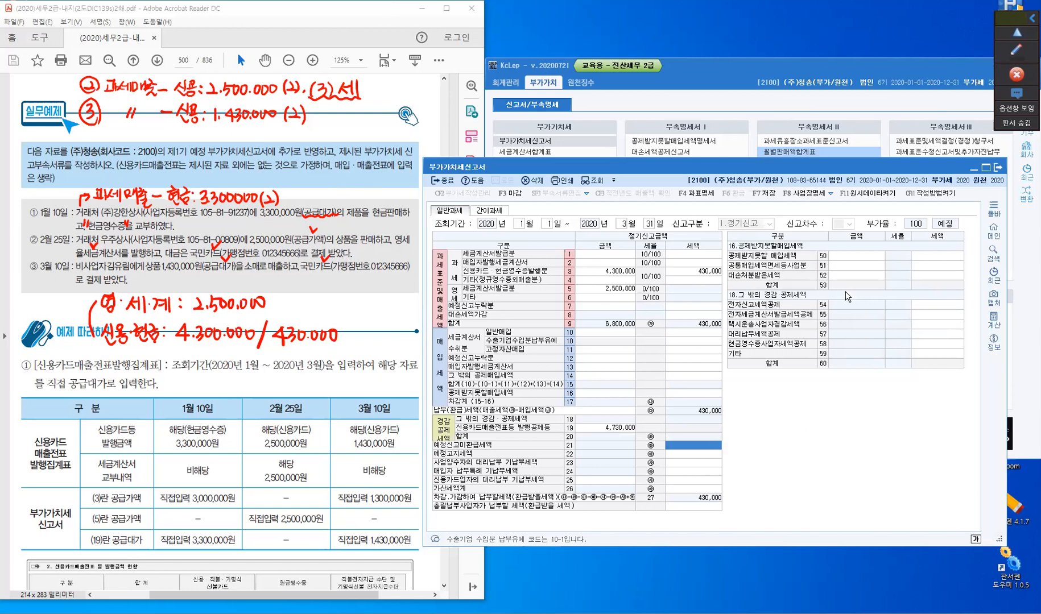
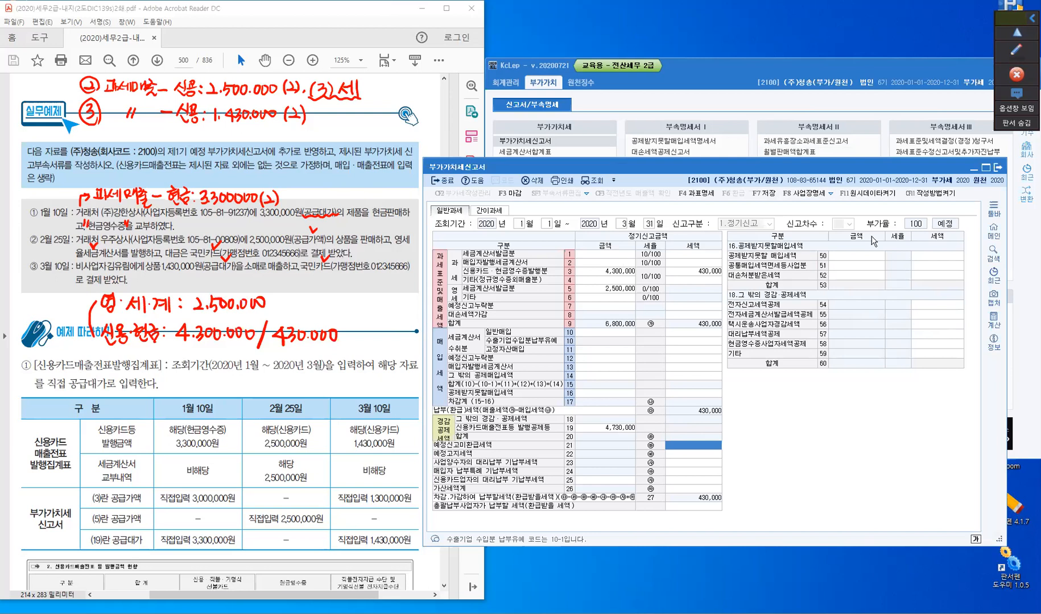
- Save the completed 부가가치세신고서 for January–March 2020 and close it
{"action": "left_click", "coordinate": [765, 194]}
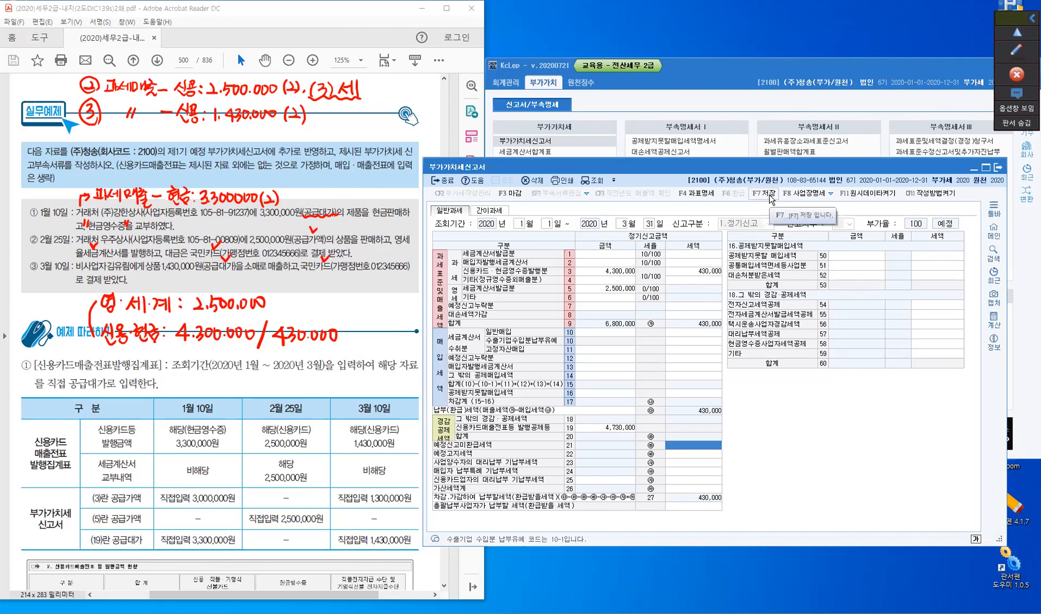
{"action": "left_click", "coordinate": [736, 373]}
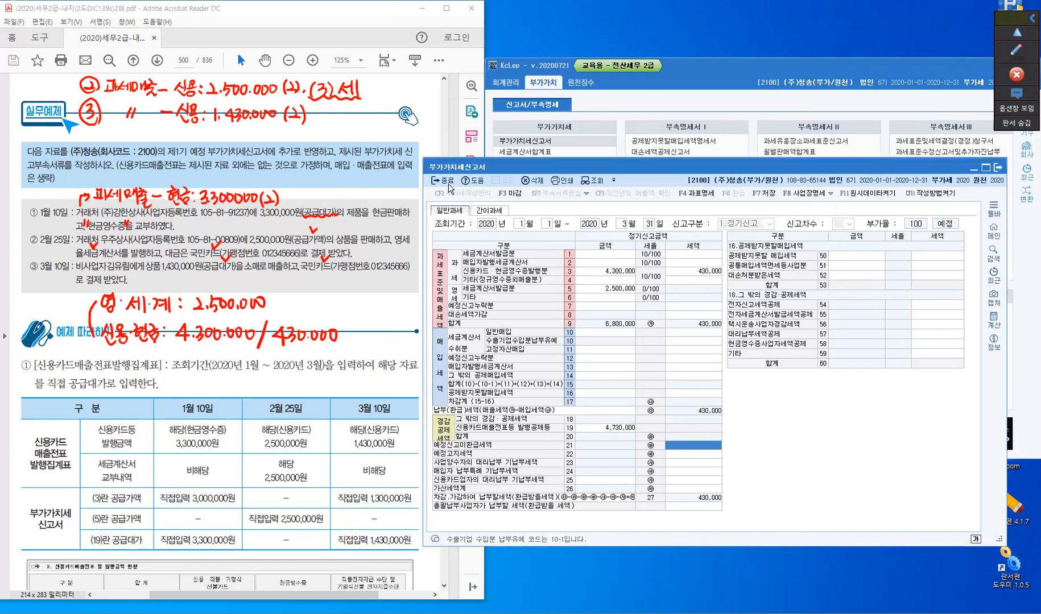
{"action": "left_click", "coordinate": [448, 184]}
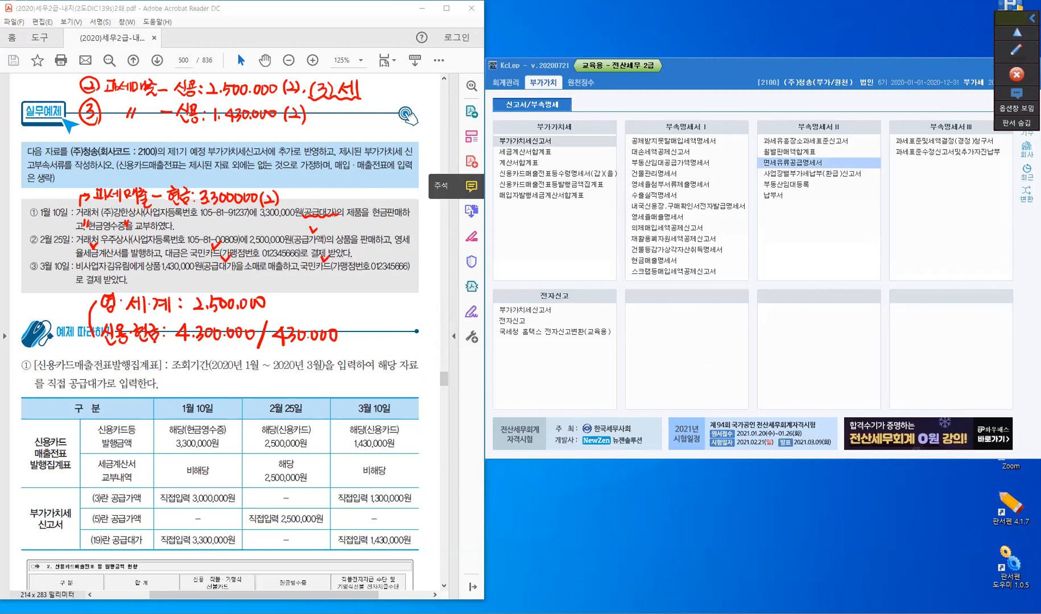
- Clear all the red handwritten notes from the textbook page
{"action": "left_click", "coordinate": [1017, 51]}
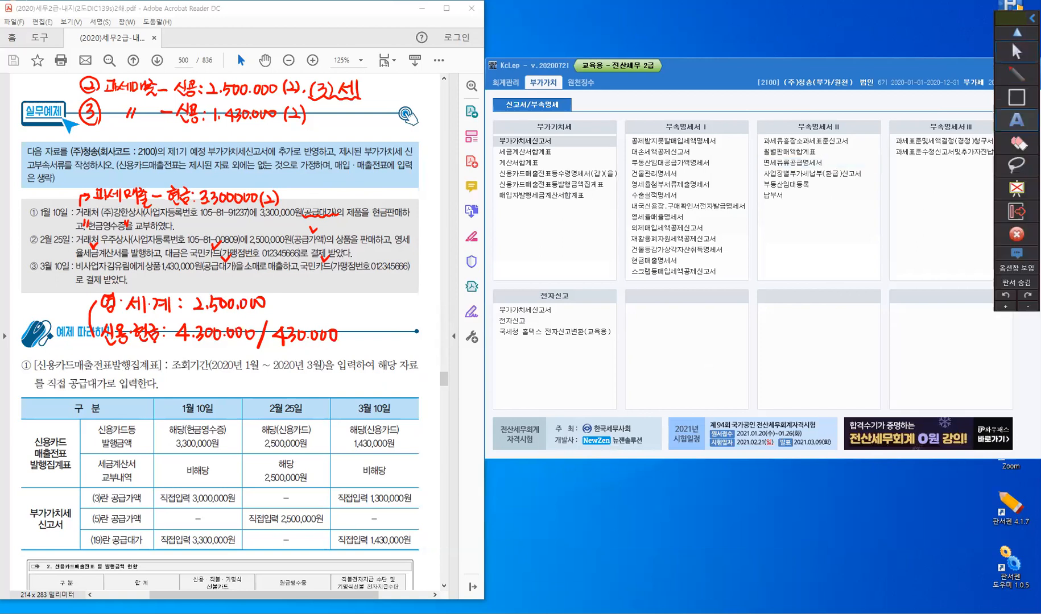
{"action": "mouse_move", "coordinate": [1016, 140]}
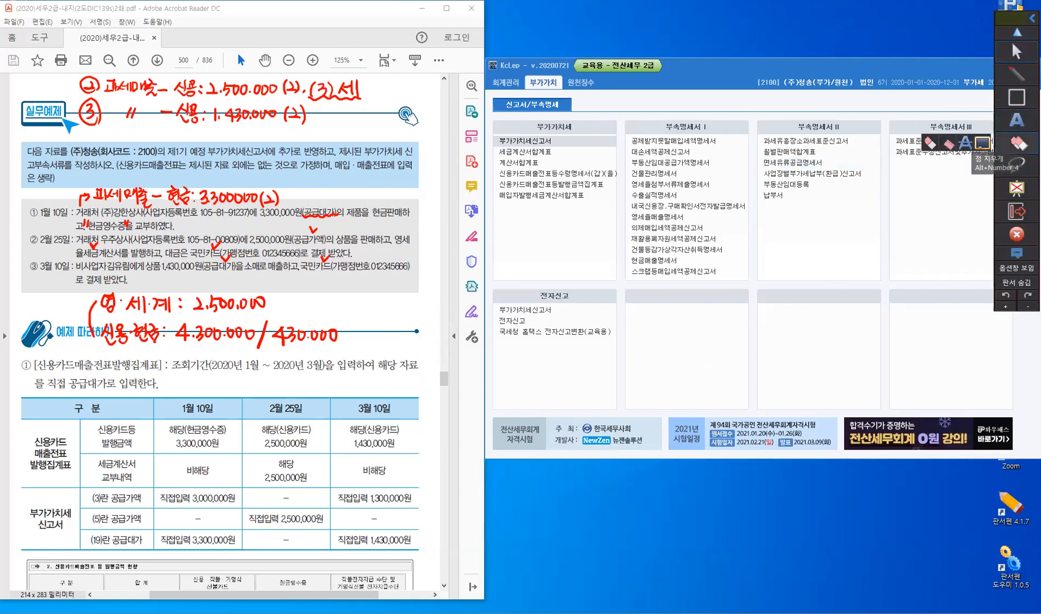
{"action": "left_click", "coordinate": [985, 146]}
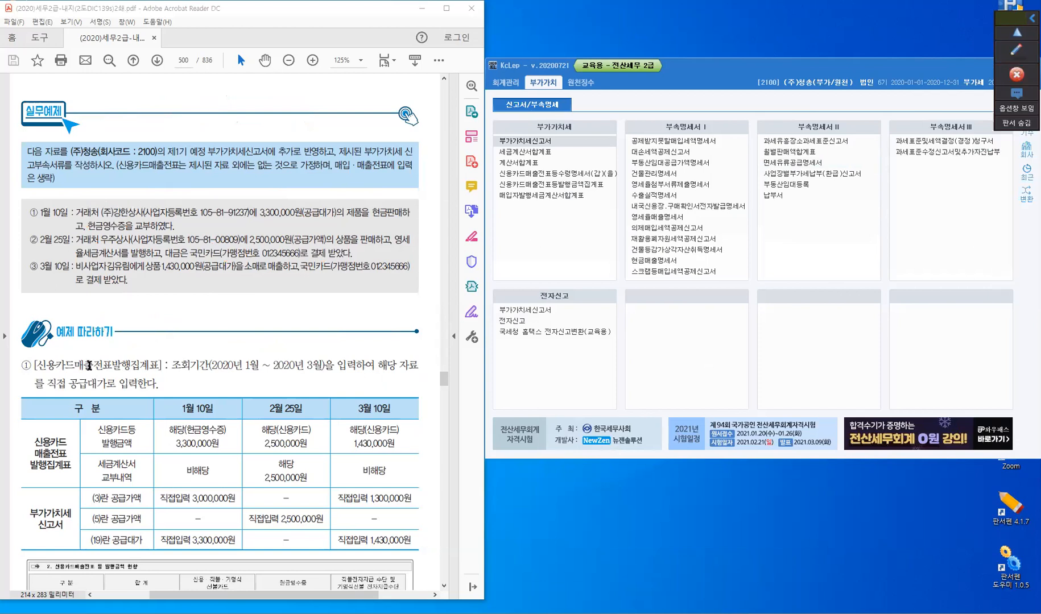
- Bring up the 심화연습 exercises on textbook page 501 and switch the working company to code 2300, (주)대흥
{"action": "scroll", "coordinate": [221, 313], "scroll_direction": "down", "scroll_amount": 5}
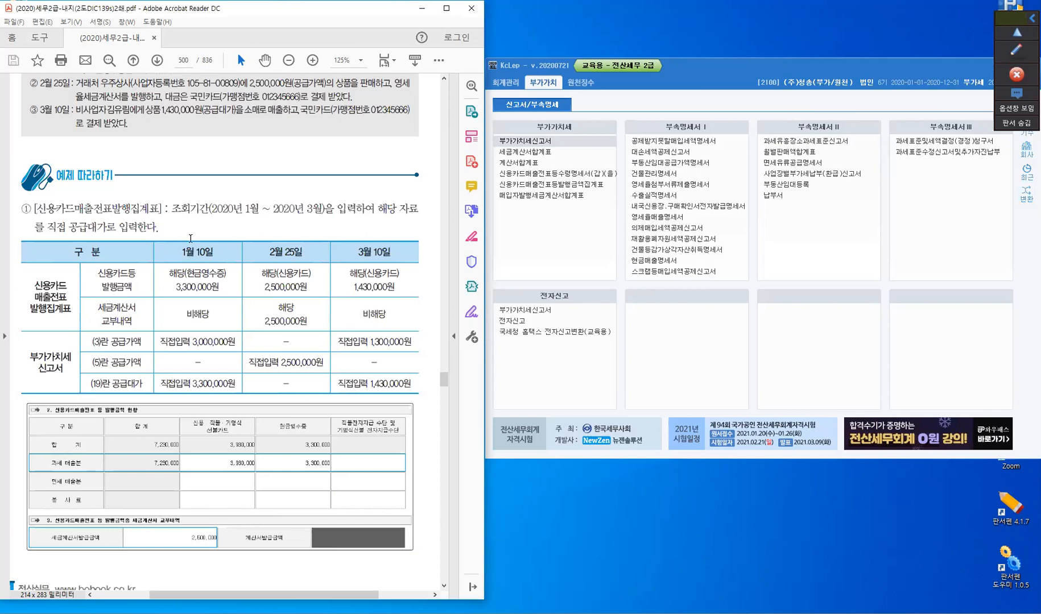
{"action": "scroll", "coordinate": [191, 238], "scroll_direction": "down", "scroll_amount": 4}
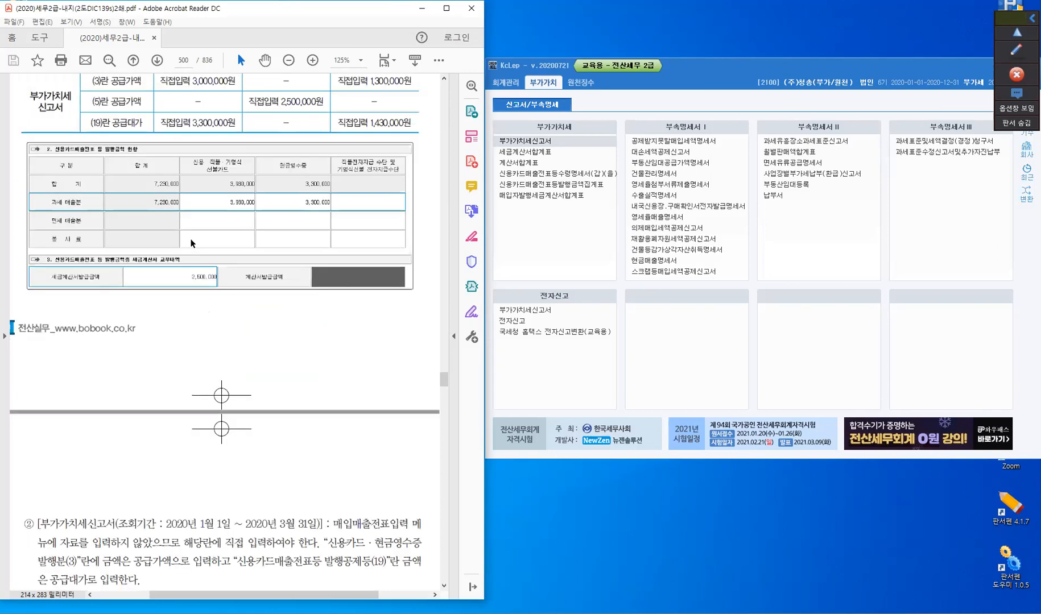
{"action": "scroll", "coordinate": [192, 243], "scroll_direction": "down", "scroll_amount": 8}
{"action": "scroll", "coordinate": [192, 243], "scroll_direction": "down", "scroll_amount": 2}
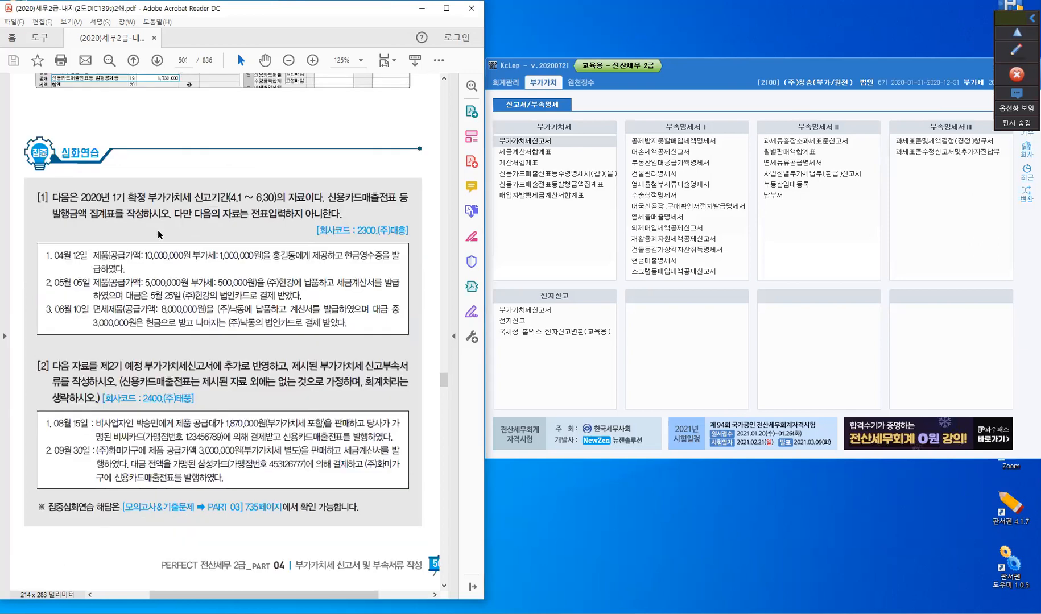
{"action": "scroll", "coordinate": [236, 210], "scroll_direction": "down", "scroll_amount": 1}
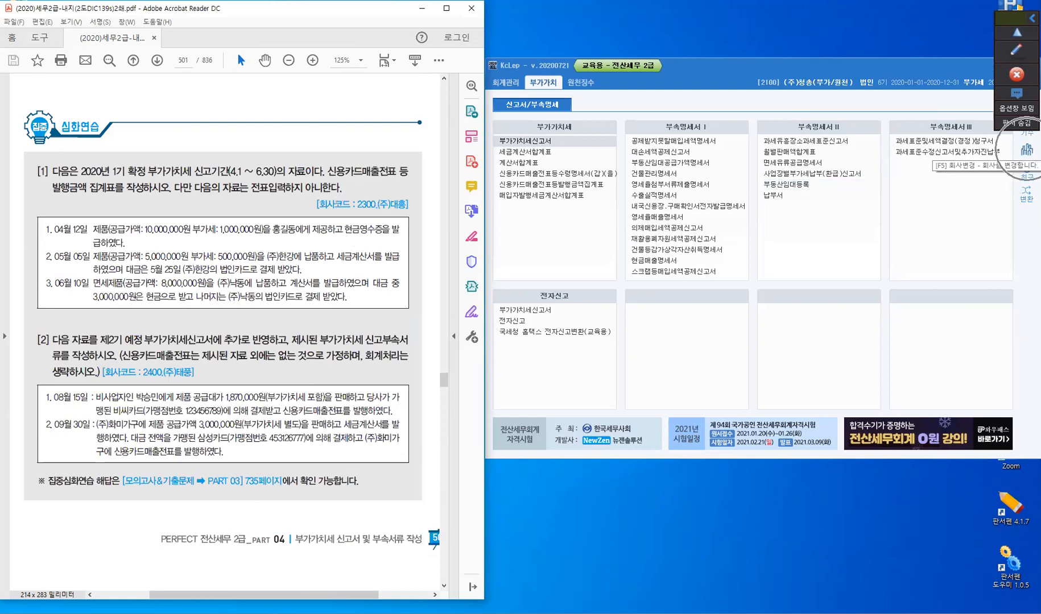
{"action": "left_click", "coordinate": [820, 225]}
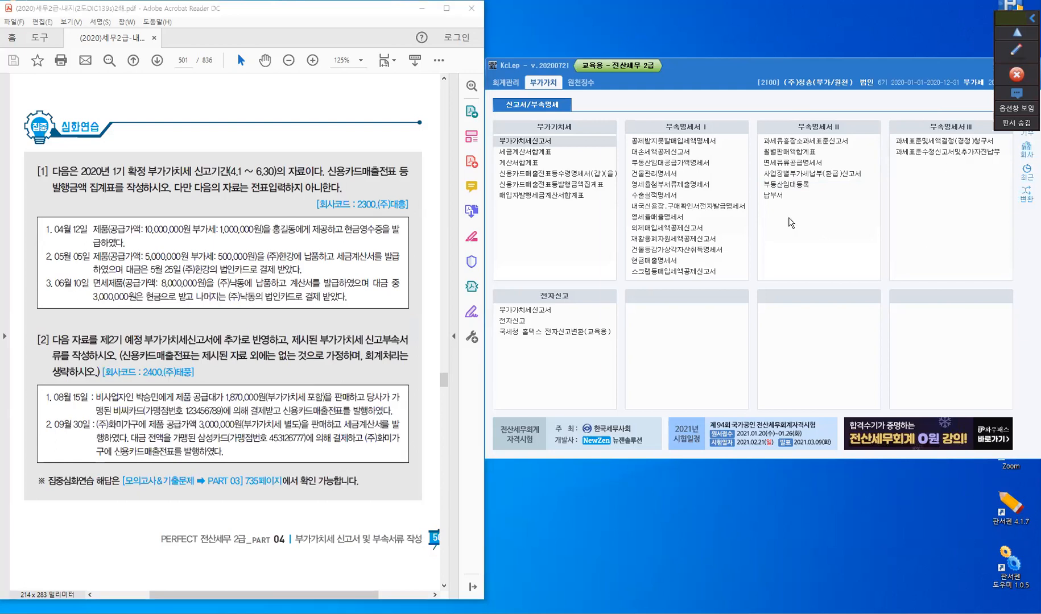
{"action": "key", "text": "F5"}
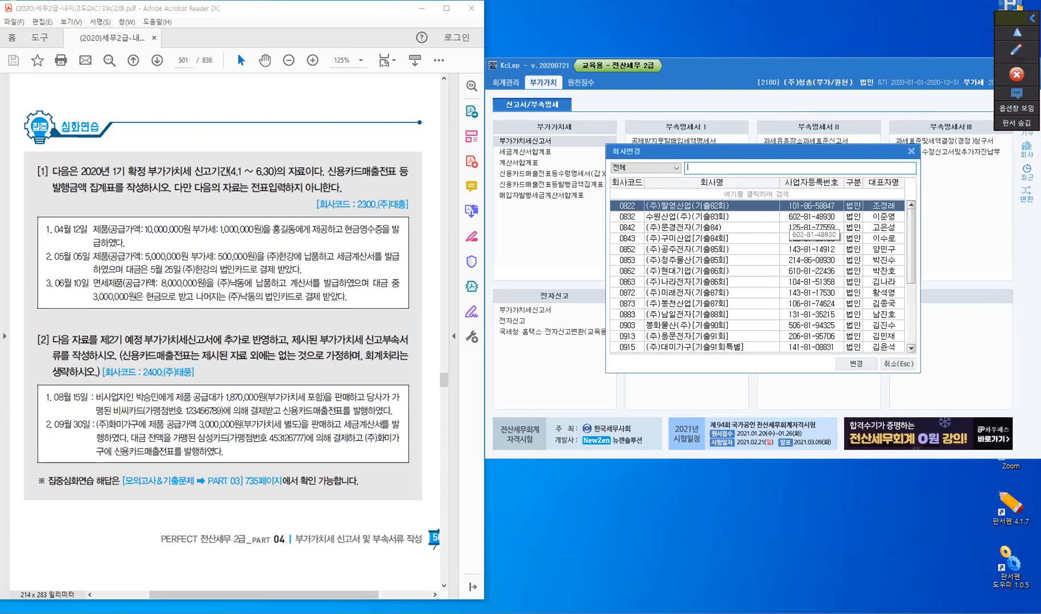
{"action": "type", "text": "2300"}
{"action": "key", "text": "Return"}
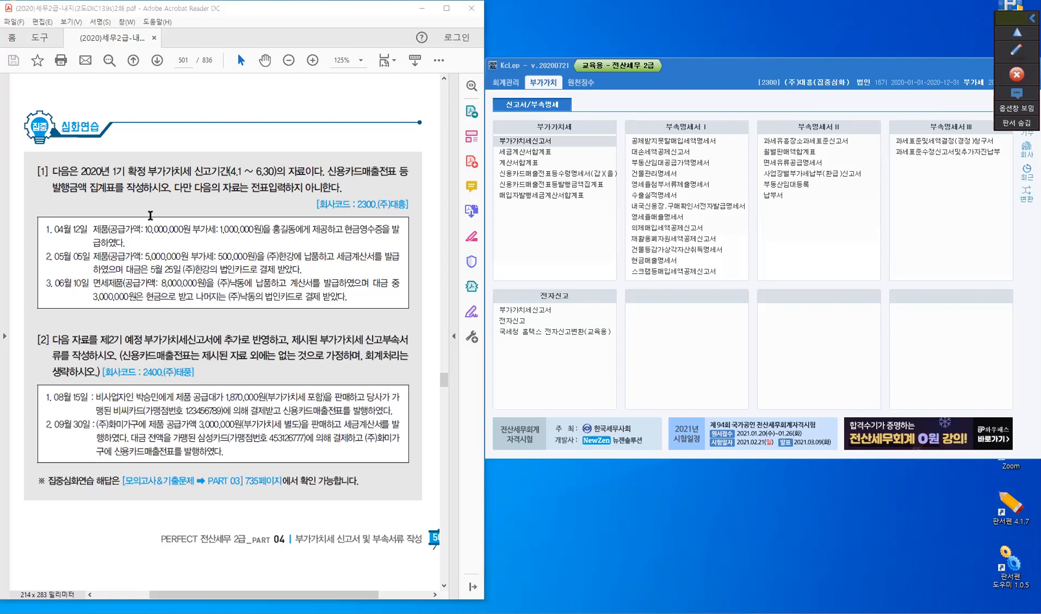
- Open the 신용카드매출전표등발행금액집계표 and set its 조회기간 to April through June 2020
{"action": "left_click", "coordinate": [104, 180]}
{"action": "left_click", "coordinate": [563, 195]}
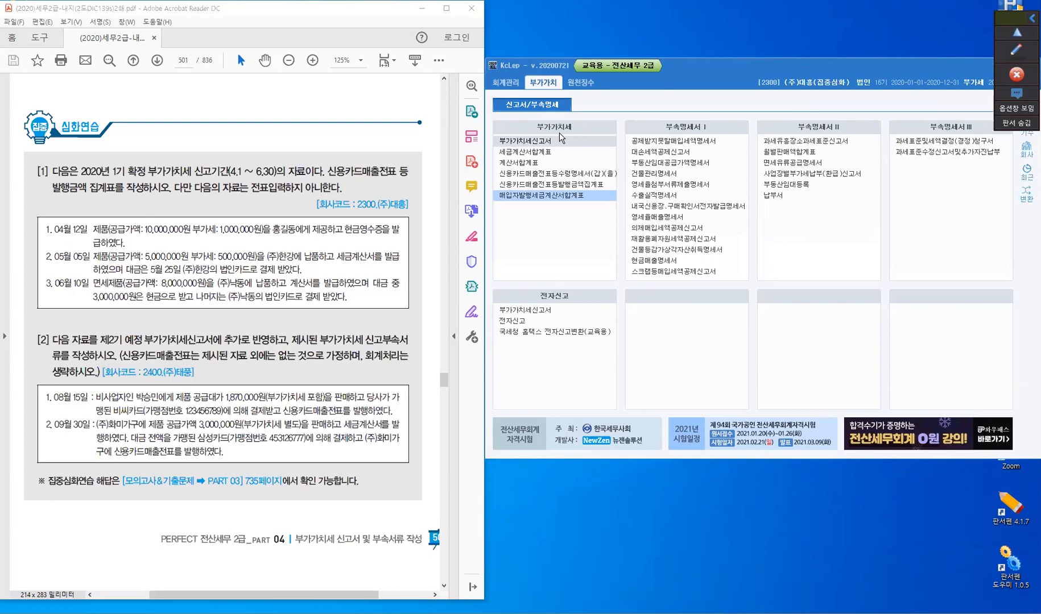
{"action": "left_click", "coordinate": [559, 185]}
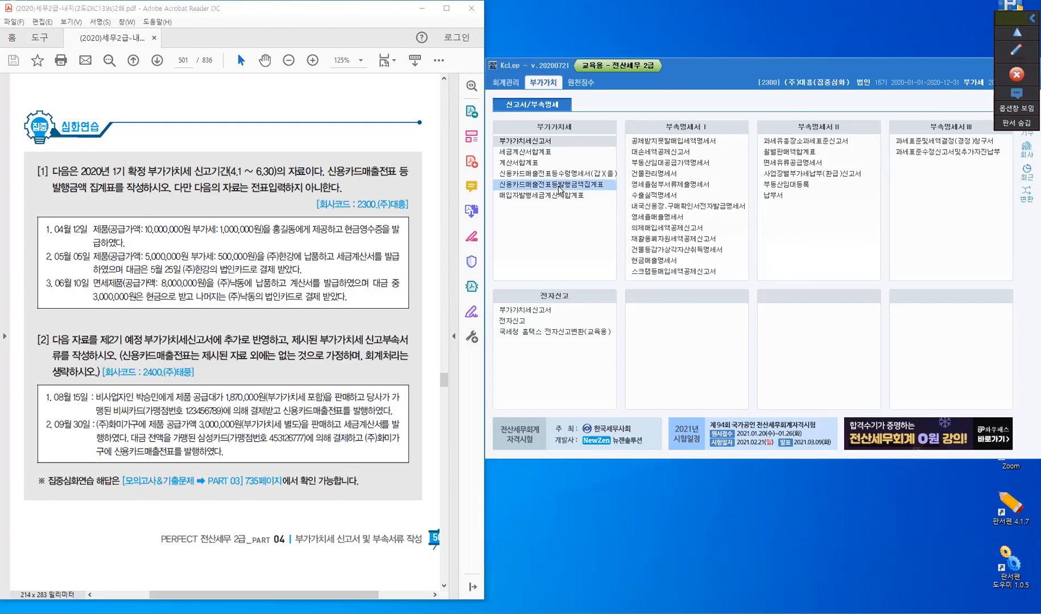
{"action": "left_click", "coordinate": [559, 188]}
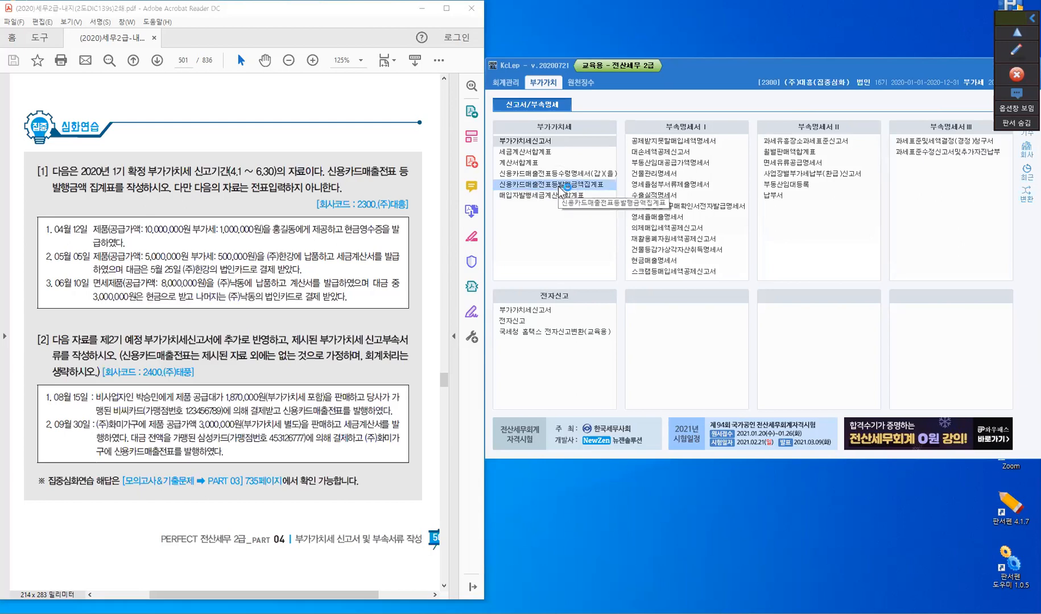
{"action": "left_click", "coordinate": [558, 185]}
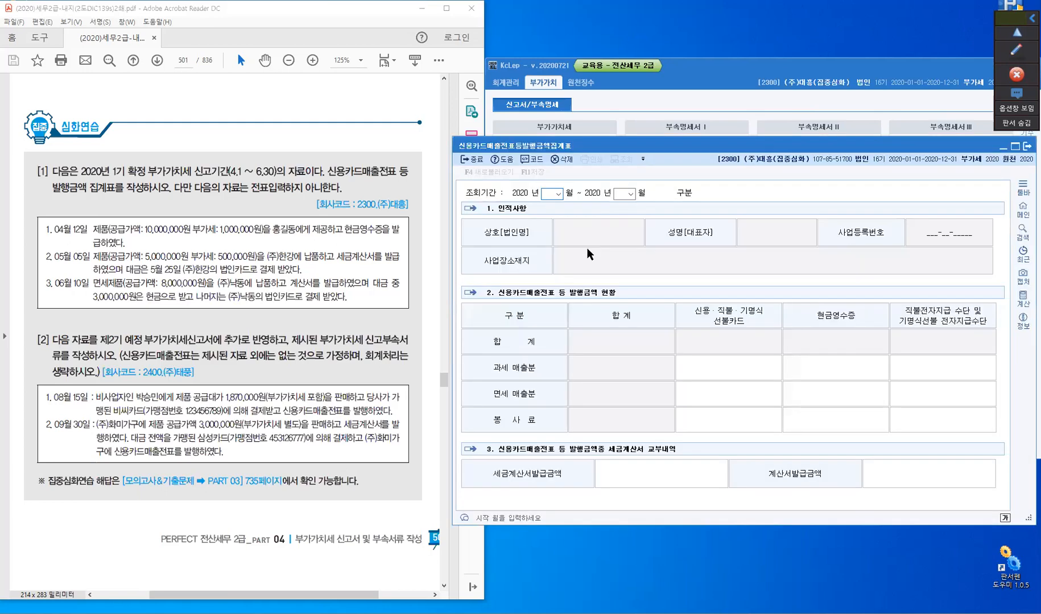
{"action": "type", "text": "04"}
{"action": "type", "text": "06"}
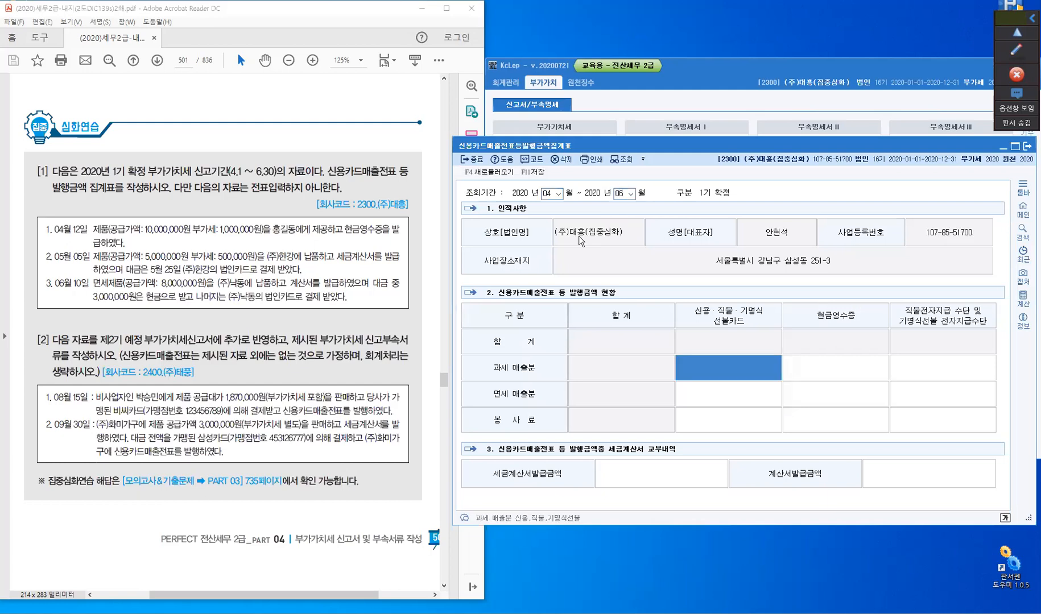
- Put red quotation marks around 현금영수증 in the April 12 transaction with the screen pen
{"action": "left_click", "coordinate": [1017, 53]}
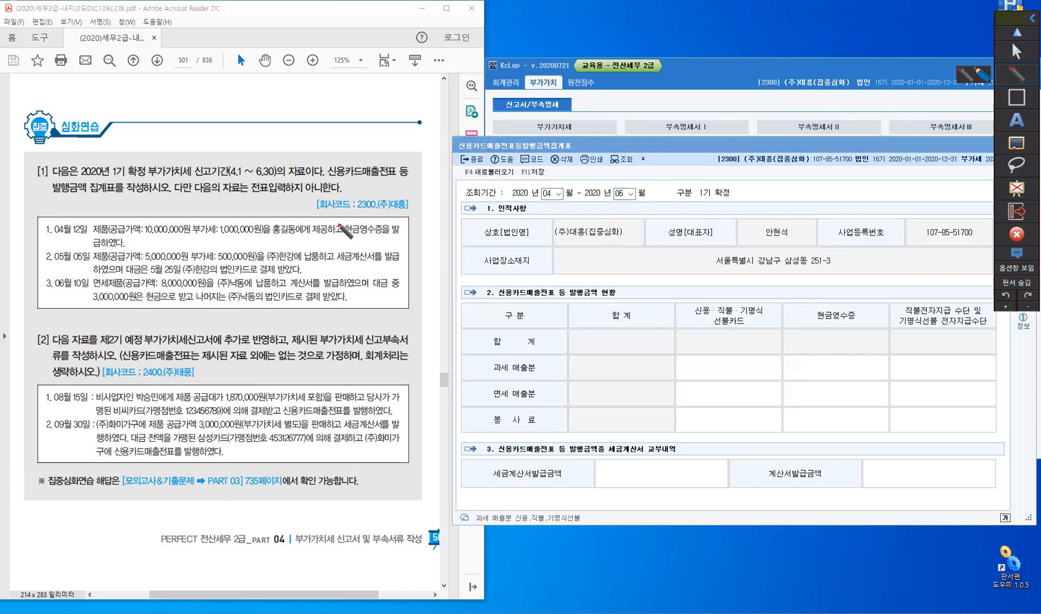
{"action": "left_click_drag", "start_coordinate": [344, 220], "coordinate": [341, 228]}
{"action": "mouse_move", "coordinate": [347, 219]}
{"action": "left_mouse_down"}
{"action": "mouse_move", "coordinate": [343, 228]}
{"action": "mouse_move", "coordinate": [384, 227]}
{"action": "left_mouse_up"}
{"action": "left_click_drag", "start_coordinate": [391, 217], "coordinate": [388, 226]}
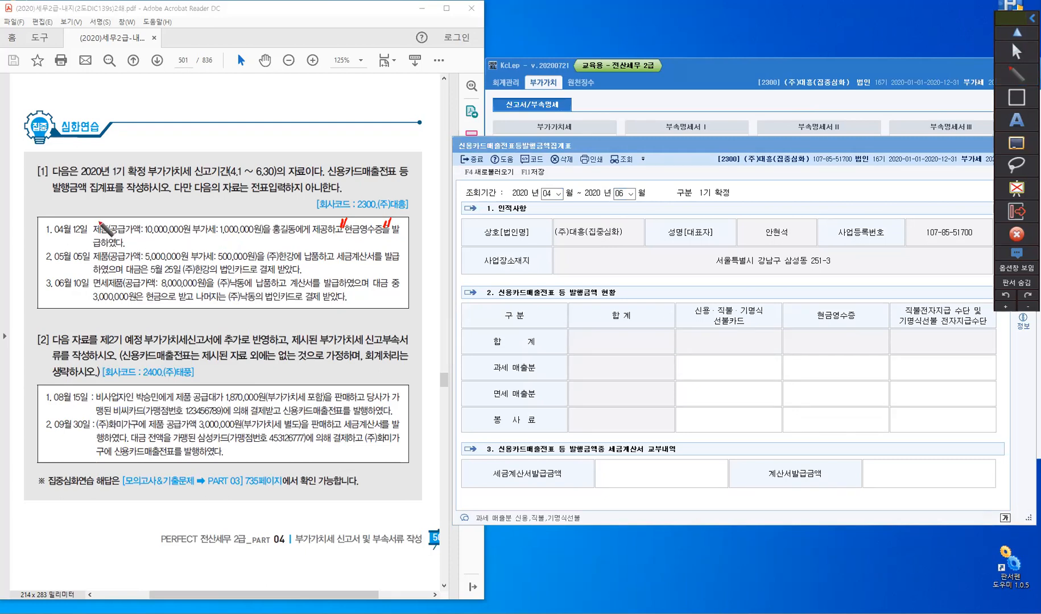
- Handwrite the note "과세: 현금 –" with a leading arrow above the April 12 transaction
{"action": "left_click_drag", "start_coordinate": [99, 220], "coordinate": [105, 214]}
{"action": "left_click_drag", "start_coordinate": [112, 208], "coordinate": [115, 216]}
{"action": "left_click_drag", "start_coordinate": [111, 217], "coordinate": [121, 215]}
{"action": "left_click_drag", "start_coordinate": [122, 206], "coordinate": [121, 217]}
{"action": "left_click_drag", "start_coordinate": [126, 211], "coordinate": [136, 212]}
{"action": "mouse_move", "coordinate": [137, 205]}
{"action": "left_mouse_down"}
{"action": "mouse_move", "coordinate": [137, 218]}
{"action": "mouse_move", "coordinate": [151, 207]}
{"action": "left_mouse_up"}
{"action": "left_click", "coordinate": [143, 209]}
{"action": "left_click", "coordinate": [143, 214]}
{"action": "left_click_drag", "start_coordinate": [146, 209], "coordinate": [154, 209]}
{"action": "left_click_drag", "start_coordinate": [150, 211], "coordinate": [149, 211]}
{"action": "left_click_drag", "start_coordinate": [152, 211], "coordinate": [157, 211]}
{"action": "left_click_drag", "start_coordinate": [154, 206], "coordinate": [159, 220]}
{"action": "left_click_drag", "start_coordinate": [160, 207], "coordinate": [170, 213]}
{"action": "left_click_drag", "start_coordinate": [163, 215], "coordinate": [165, 219]}
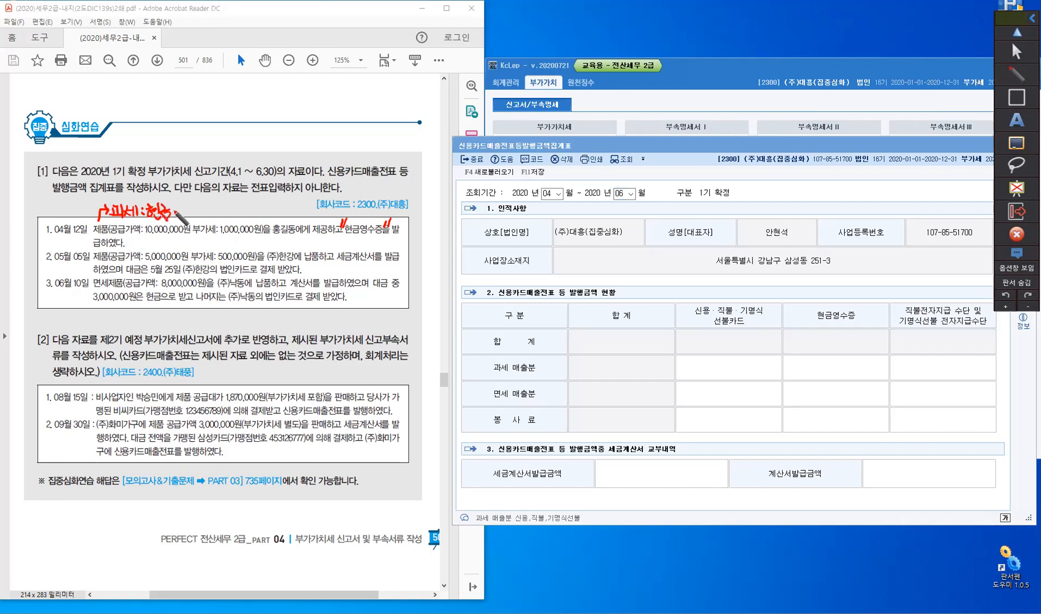
{"action": "left_click_drag", "start_coordinate": [173, 212], "coordinate": [182, 211]}
- Write "공급대가" in quotation marks above the exercise text and add 11,000,000 to the April 12 note
{"action": "mouse_move", "coordinate": [347, 149]}
{"action": "left_mouse_down"}
{"action": "mouse_move", "coordinate": [367, 165]}
{"action": "mouse_move", "coordinate": [406, 153]}
{"action": "left_mouse_up"}
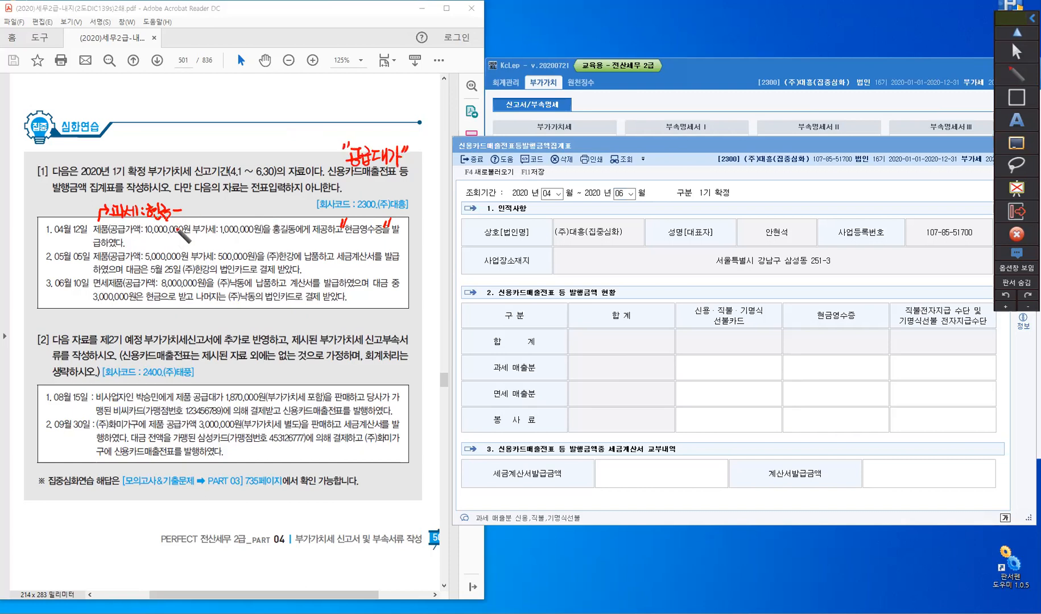
{"action": "mouse_move", "coordinate": [186, 201]}
{"action": "left_mouse_down"}
{"action": "mouse_move", "coordinate": [185, 220]}
{"action": "mouse_move", "coordinate": [211, 210]}
{"action": "left_mouse_up"}
{"action": "left_click", "coordinate": [197, 216]}
{"action": "left_click_drag", "start_coordinate": [218, 208], "coordinate": [230, 209]}
{"action": "left_click_drag", "start_coordinate": [237, 207], "coordinate": [244, 209]}
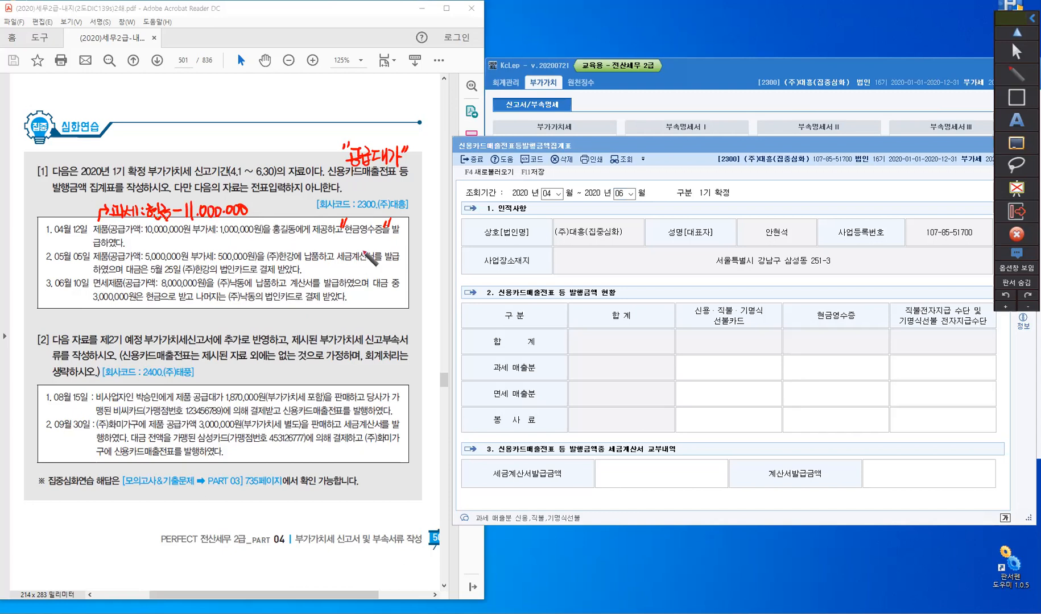
- Put quotation marks around 세금계산서 and a check mark on 법인카드 in the May 5 transaction
{"action": "left_click", "coordinate": [336, 250]}
{"action": "left_click_drag", "start_coordinate": [339, 248], "coordinate": [338, 255]}
{"action": "left_click_drag", "start_coordinate": [376, 250], "coordinate": [379, 257]}
{"action": "left_click_drag", "start_coordinate": [239, 261], "coordinate": [251, 258]}
- Handwrite the note "과세: 신용 – 5,500,000" with a leading arrow above the May 5 transaction
{"action": "mouse_move", "coordinate": [134, 236]}
{"action": "left_mouse_down"}
{"action": "mouse_move", "coordinate": [130, 249]}
{"action": "mouse_move", "coordinate": [148, 246]}
{"action": "left_mouse_up"}
{"action": "left_click_drag", "start_coordinate": [143, 248], "coordinate": [152, 246]}
{"action": "left_click_drag", "start_coordinate": [153, 237], "coordinate": [154, 249]}
{"action": "left_click_drag", "start_coordinate": [154, 243], "coordinate": [157, 246]}
{"action": "left_click_drag", "start_coordinate": [160, 242], "coordinate": [162, 245]}
{"action": "left_click_drag", "start_coordinate": [164, 237], "coordinate": [164, 247]}
{"action": "mouse_move", "coordinate": [167, 237]}
{"action": "left_mouse_down"}
{"action": "mouse_move", "coordinate": [167, 249]}
{"action": "mouse_move", "coordinate": [176, 244]}
{"action": "left_mouse_up"}
{"action": "left_click", "coordinate": [171, 239]}
{"action": "left_click", "coordinate": [171, 245]}
{"action": "left_click_drag", "start_coordinate": [179, 239], "coordinate": [183, 243]}
{"action": "left_click_drag", "start_coordinate": [184, 233], "coordinate": [185, 241]}
{"action": "left_click_drag", "start_coordinate": [178, 242], "coordinate": [191, 235]}
{"action": "left_click_drag", "start_coordinate": [187, 239], "coordinate": [191, 243]}
{"action": "left_click_drag", "start_coordinate": [197, 243], "coordinate": [201, 243]}
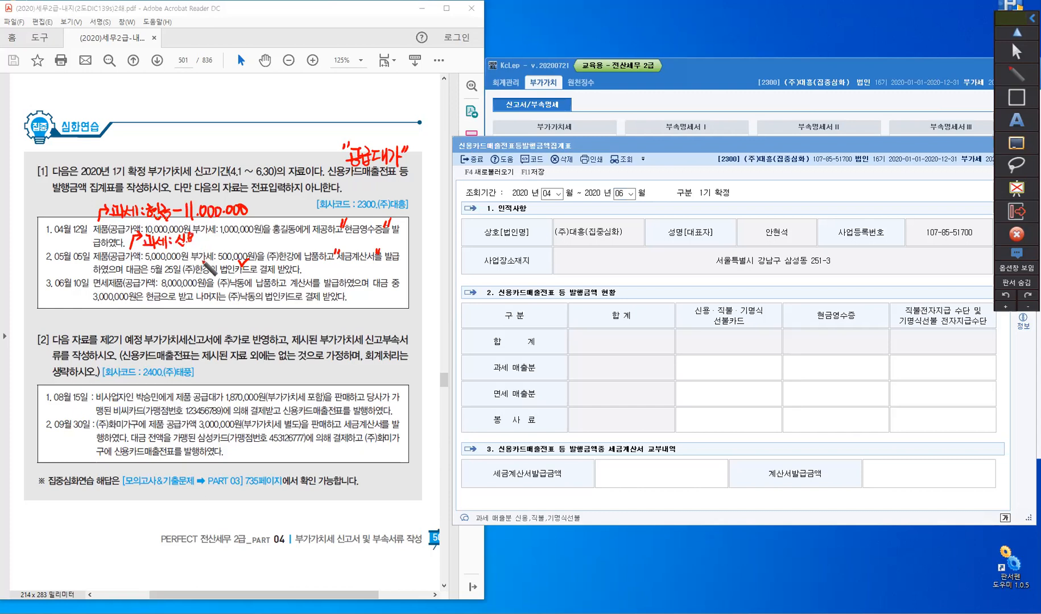
{"action": "left_click_drag", "start_coordinate": [209, 241], "coordinate": [217, 247]}
{"action": "left_click_drag", "start_coordinate": [217, 238], "coordinate": [244, 240]}
{"action": "left_click", "coordinate": [238, 245]}
{"action": "left_click_drag", "start_coordinate": [250, 239], "coordinate": [255, 240]}
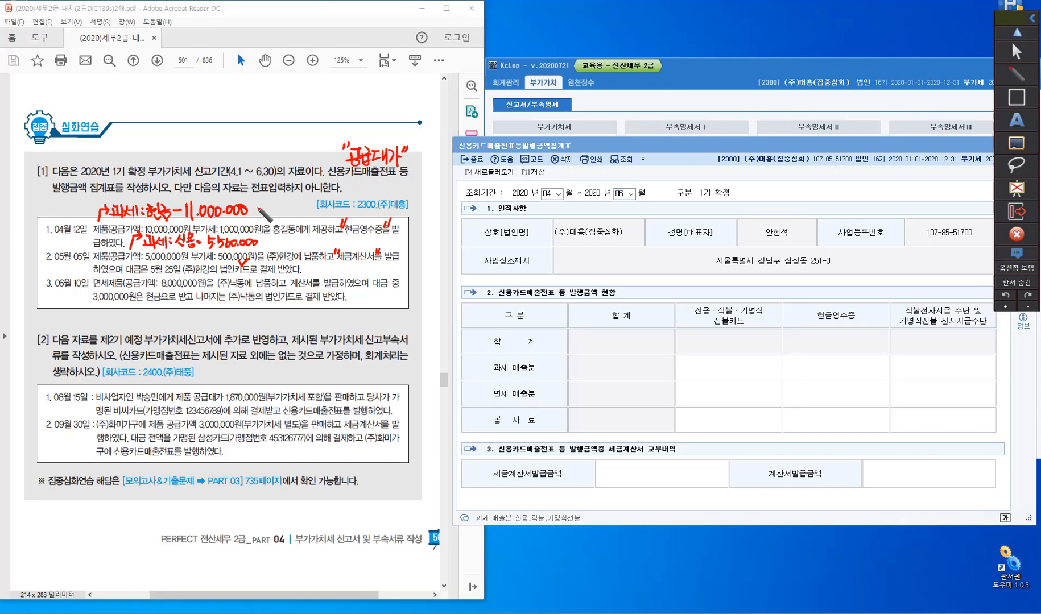
- Add "2번" after the April 12 note and "2번. 3번" after the May 5 note
{"action": "left_click_drag", "start_coordinate": [262, 207], "coordinate": [274, 211]}
{"action": "left_click_drag", "start_coordinate": [271, 209], "coordinate": [278, 209]}
{"action": "left_click_drag", "start_coordinate": [281, 204], "coordinate": [281, 214]}
{"action": "left_click_drag", "start_coordinate": [274, 213], "coordinate": [282, 216]}
{"action": "left_click_drag", "start_coordinate": [282, 237], "coordinate": [281, 244]}
{"action": "left_click_drag", "start_coordinate": [277, 241], "coordinate": [285, 240]}
{"action": "left_click_drag", "start_coordinate": [288, 237], "coordinate": [287, 245]}
{"action": "left_click_drag", "start_coordinate": [281, 245], "coordinate": [290, 249]}
{"action": "left_click", "coordinate": [293, 247]}
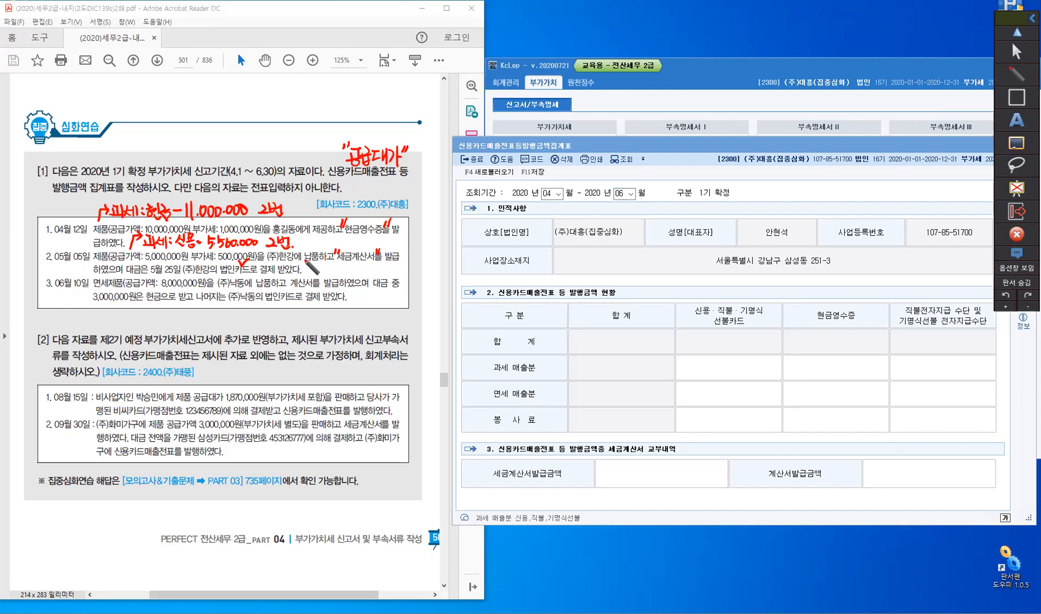
{"action": "left_click_drag", "start_coordinate": [301, 235], "coordinate": [310, 243]}
{"action": "left_click_drag", "start_coordinate": [306, 240], "coordinate": [316, 244]}
{"action": "left_click_drag", "start_coordinate": [310, 244], "coordinate": [318, 247]}
- Put quotation marks around 계산서 and underline 현금 and 법인카드 in the June 10 transaction
{"action": "left_click", "coordinate": [517, 394]}
{"action": "left_click_drag", "start_coordinate": [288, 279], "coordinate": [288, 283]}
{"action": "left_click_drag", "start_coordinate": [291, 279], "coordinate": [317, 284]}
{"action": "left_click_drag", "start_coordinate": [145, 301], "coordinate": [160, 302]}
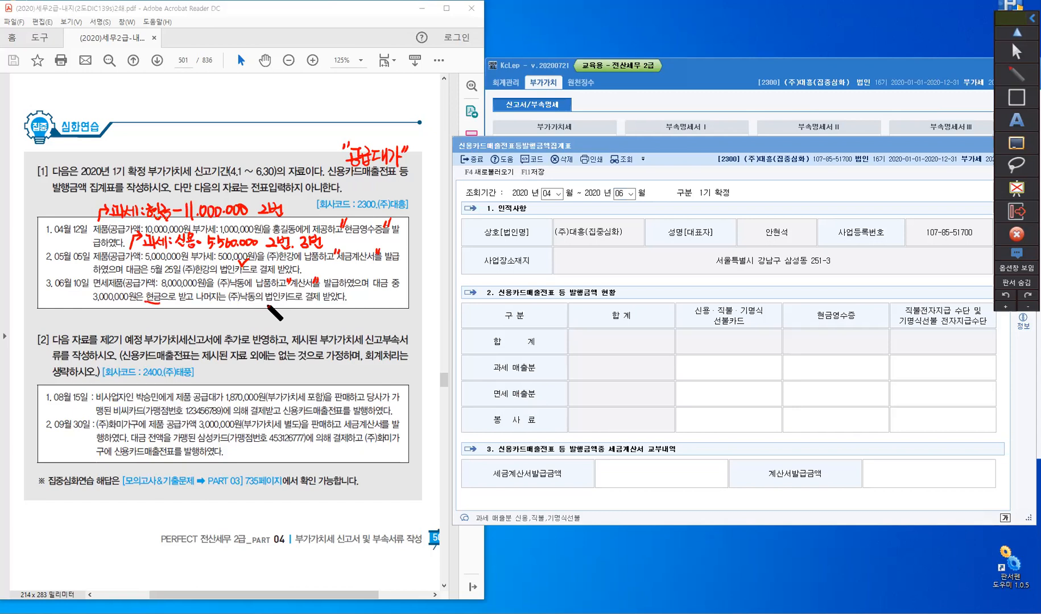
{"action": "left_click_drag", "start_coordinate": [265, 302], "coordinate": [294, 302]}
- Write 5,000,000 below the June 10 transaction with an arrow pointing to 법인카드
{"action": "mouse_move", "coordinate": [302, 321]}
{"action": "left_mouse_down"}
{"action": "mouse_move", "coordinate": [295, 308]}
{"action": "mouse_move", "coordinate": [309, 326]}
{"action": "mouse_move", "coordinate": [353, 314]}
{"action": "left_mouse_up"}
{"action": "left_click", "coordinate": [344, 325]}
{"action": "left_click_drag", "start_coordinate": [359, 313], "coordinate": [364, 317]}
{"action": "left_click_drag", "start_coordinate": [370, 313], "coordinate": [371, 317]}
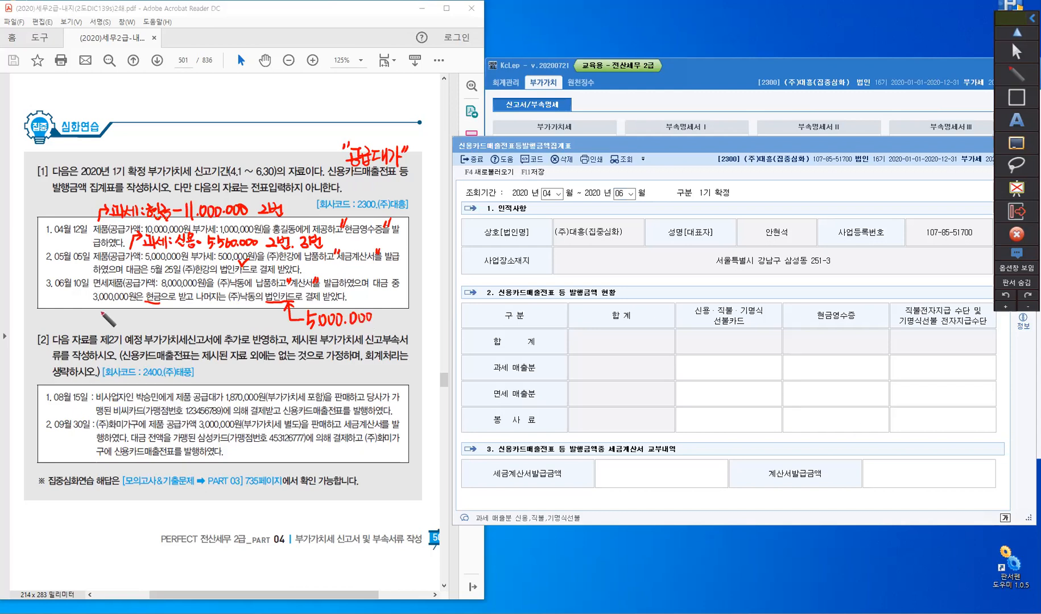
- Handwrite the note "면세: 신용 – 5,000,000" with a leading arrow below the June 10 transaction
{"action": "left_click_drag", "start_coordinate": [92, 307], "coordinate": [95, 324]}
{"action": "left_click_drag", "start_coordinate": [105, 313], "coordinate": [118, 316]}
{"action": "left_click_drag", "start_coordinate": [120, 313], "coordinate": [121, 323]}
{"action": "left_click_drag", "start_coordinate": [125, 319], "coordinate": [129, 322]}
{"action": "left_click", "coordinate": [136, 317]}
{"action": "left_click", "coordinate": [137, 324]}
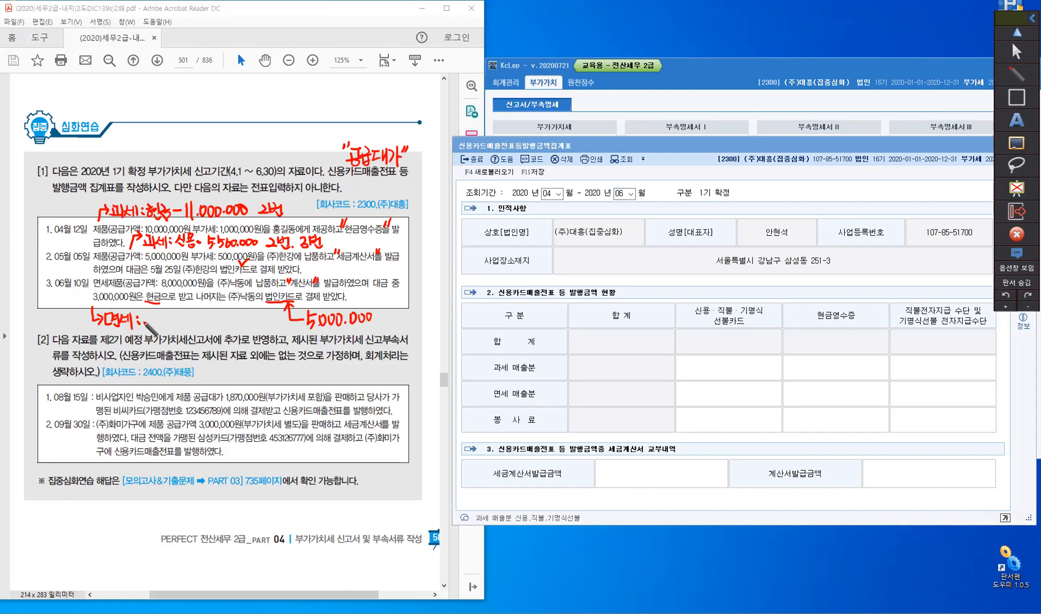
{"action": "left_click_drag", "start_coordinate": [148, 313], "coordinate": [142, 324]}
{"action": "left_click_drag", "start_coordinate": [146, 319], "coordinate": [153, 322]}
{"action": "left_click_drag", "start_coordinate": [146, 322], "coordinate": [172, 321]}
{"action": "mouse_move", "coordinate": [174, 313]}
{"action": "left_mouse_down"}
{"action": "mouse_move", "coordinate": [173, 327]}
{"action": "mouse_move", "coordinate": [184, 312]}
{"action": "mouse_move", "coordinate": [195, 317]}
{"action": "left_mouse_up"}
{"action": "left_click", "coordinate": [183, 324]}
{"action": "left_click_drag", "start_coordinate": [201, 316], "coordinate": [201, 316]}
{"action": "left_click", "coordinate": [206, 324]}
{"action": "left_click_drag", "start_coordinate": [210, 316], "coordinate": [218, 316]}
{"action": "left_click_drag", "start_coordinate": [225, 314], "coordinate": [225, 314]}
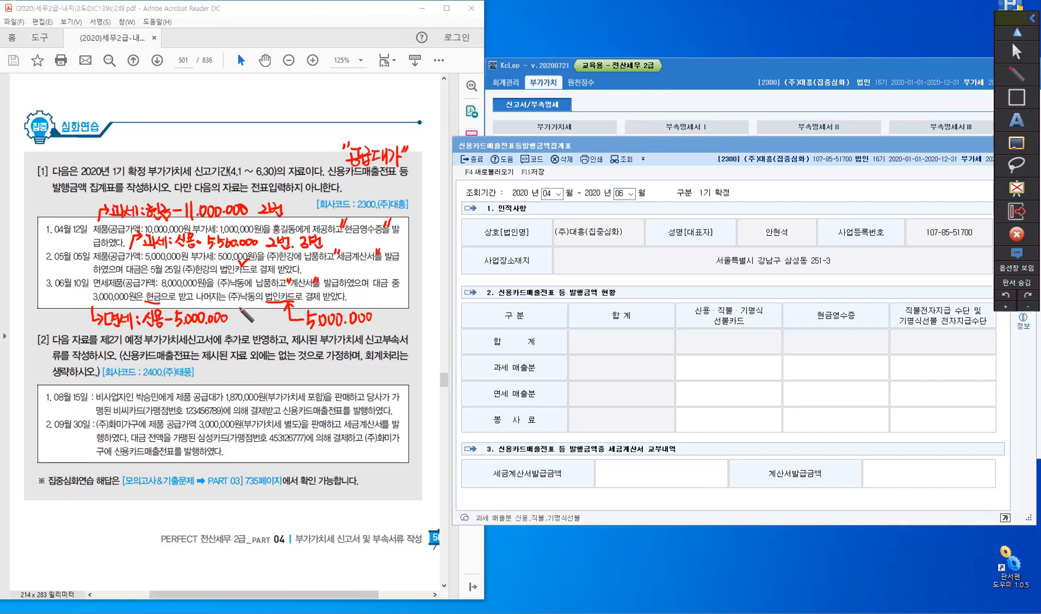
- Add "2번" and "3번" beside the June 10 면세 note and leave the pen mode
{"action": "left_click_drag", "start_coordinate": [236, 309], "coordinate": [252, 317]}
{"action": "left_click_drag", "start_coordinate": [240, 320], "coordinate": [255, 327]}
{"action": "left_click", "coordinate": [1017, 51]}
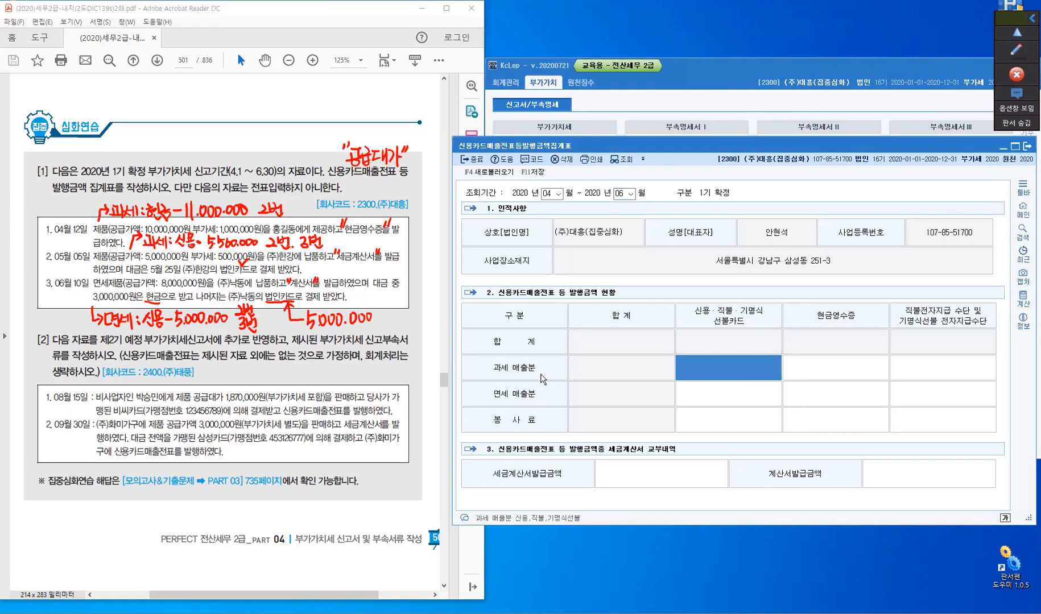
- Enter 11,000,000 as the 현금영수증 amount for 과세 매출분
{"action": "left_click", "coordinate": [839, 373]}
{"action": "type", "text": "11,000,000"}
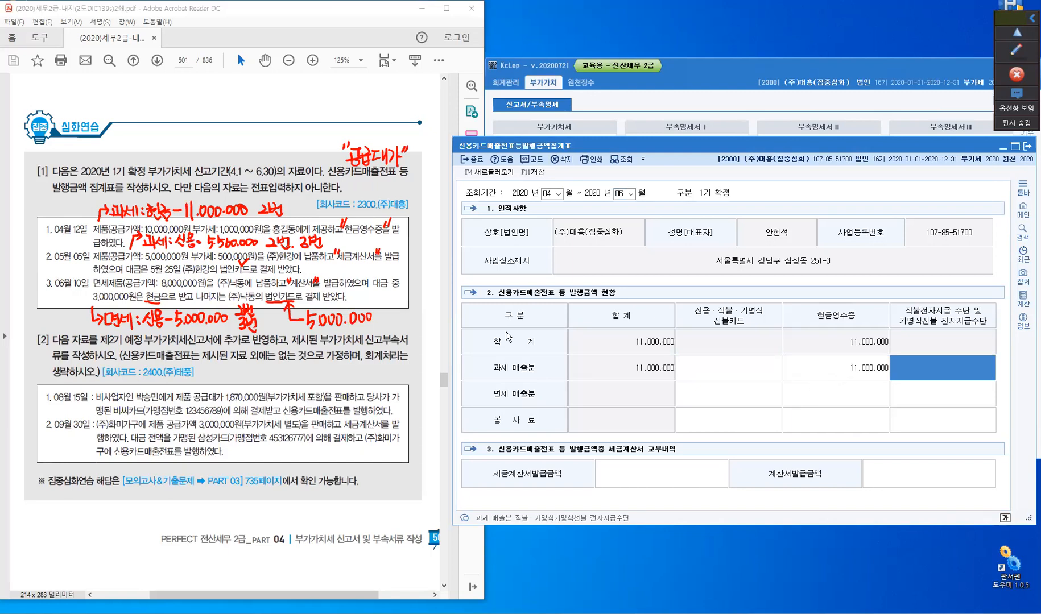
- Enter 5,500,000 as the 신용·직불·기명식 선불카드 amount for 과세 매출분
{"action": "left_click", "coordinate": [716, 369]}
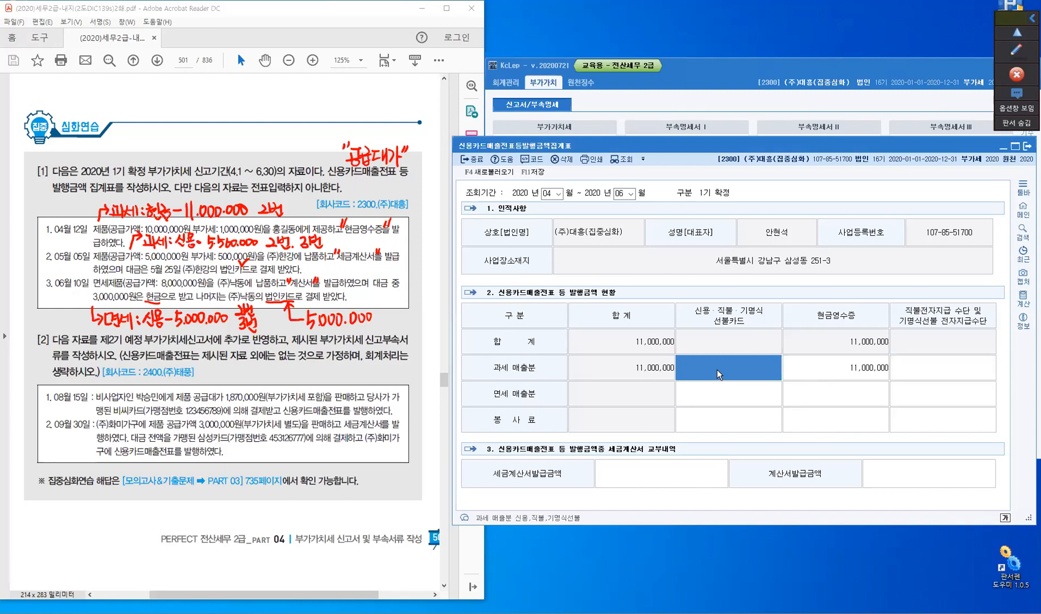
{"action": "type", "text": "5,500,000"}
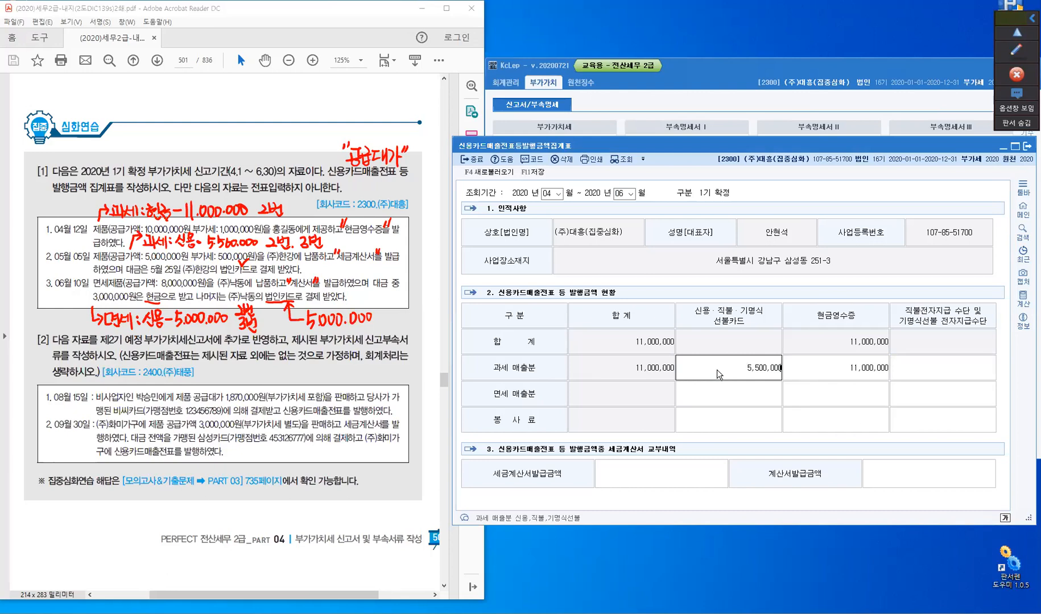
{"action": "key", "text": "Return"}
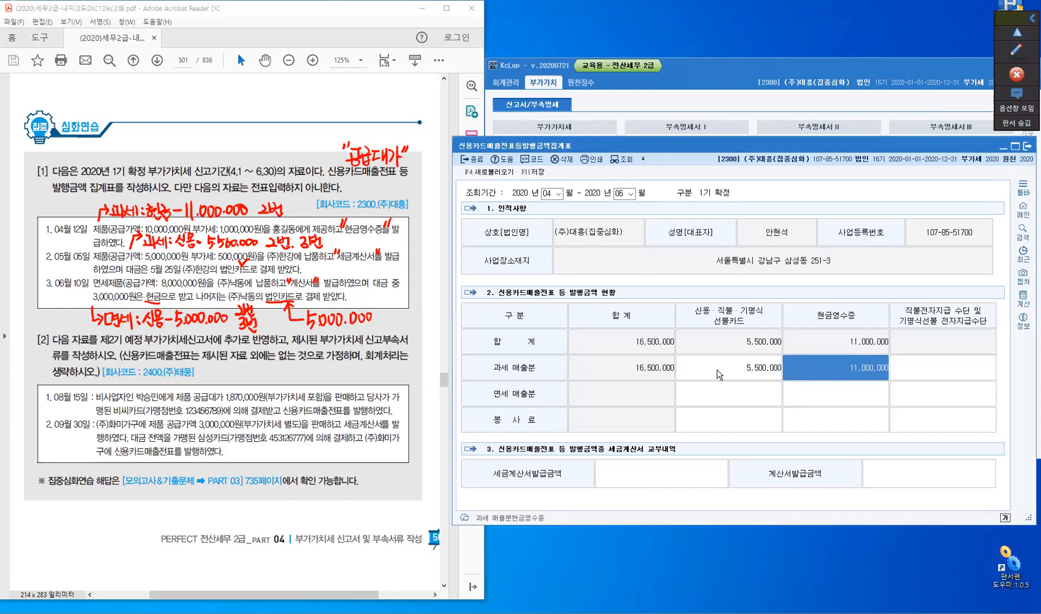
- Enter 5,500,000 as the 세금계산서발급금액 in the 세금계산서 교부내역 section
{"action": "left_click", "coordinate": [718, 373]}
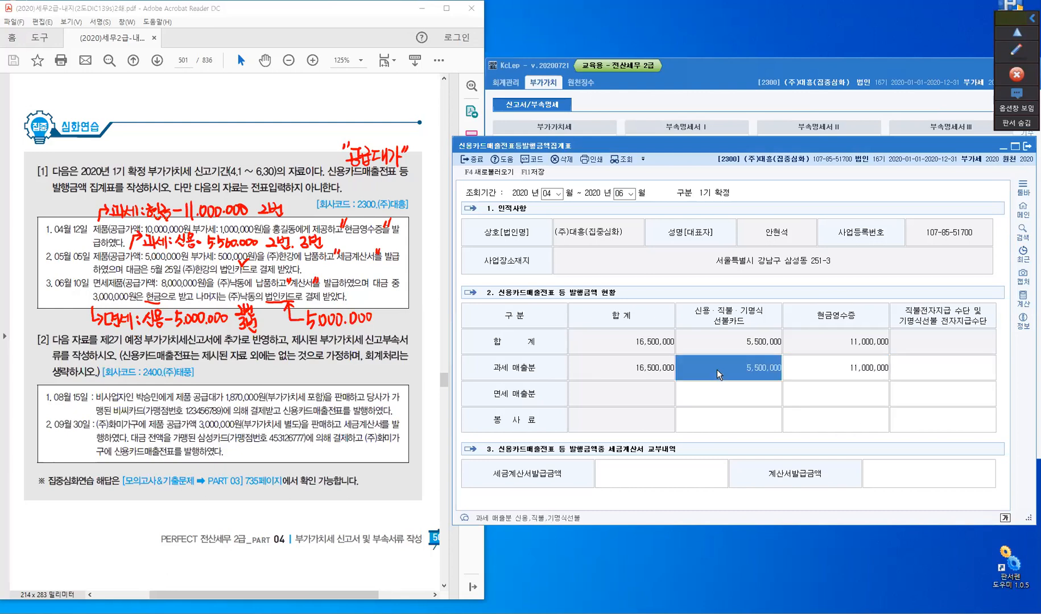
{"action": "left_click", "coordinate": [660, 476]}
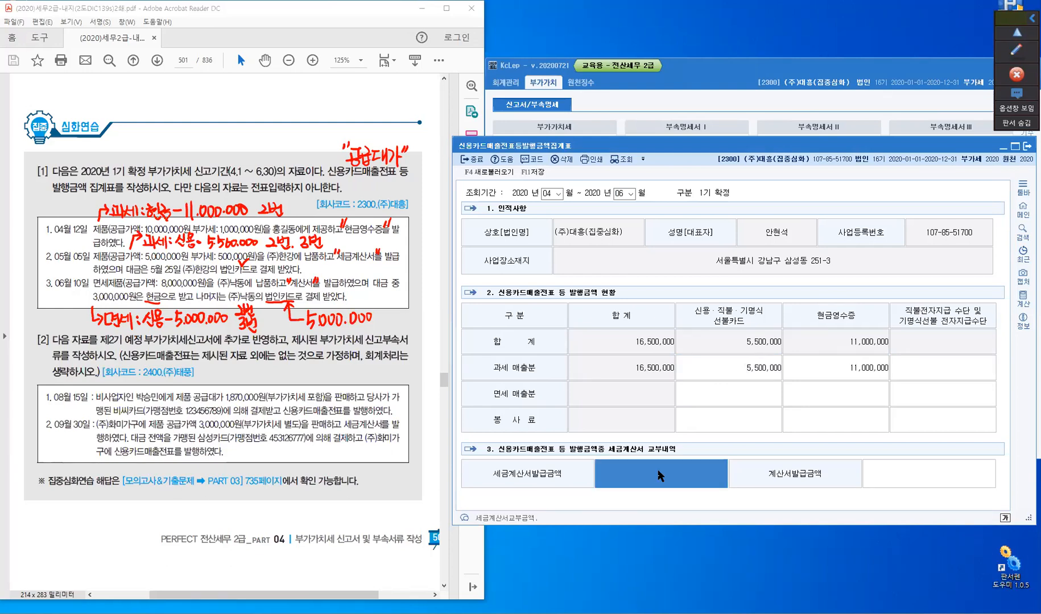
{"action": "type", "text": "5500000"}
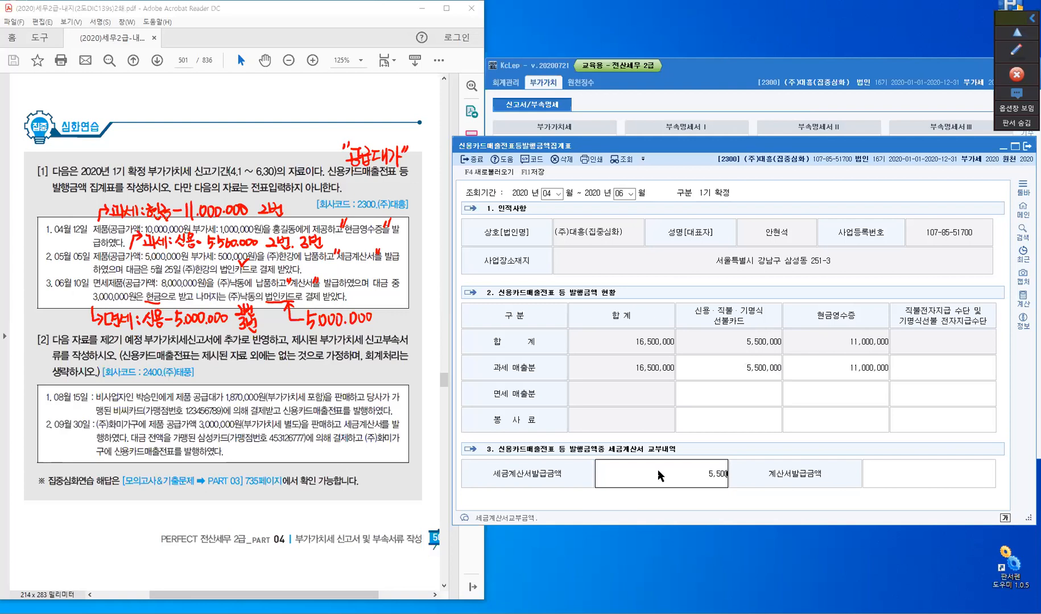
{"action": "key", "text": "Return"}
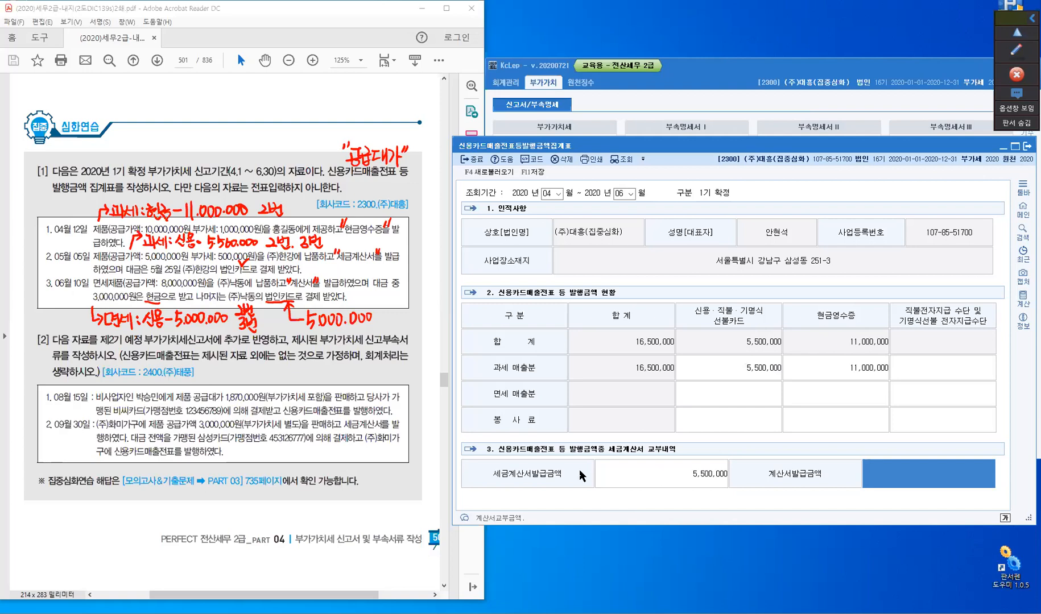
- Enter 5,000,000 as the 신용·직불·기명식 선불카드 amount for 면세 매출분
{"action": "left_click", "coordinate": [712, 401]}
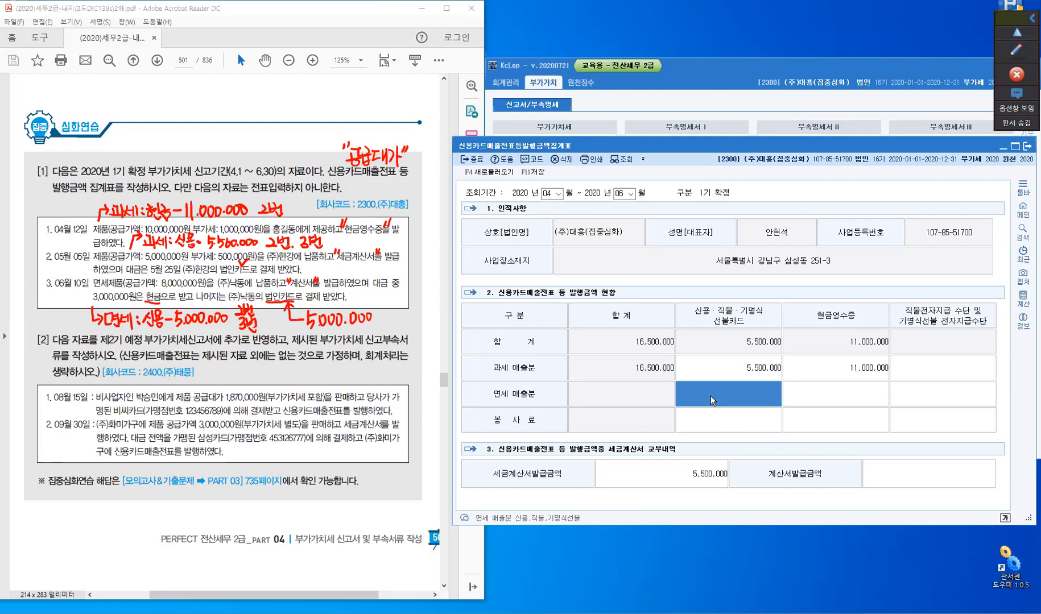
{"action": "type", "text": "5"}
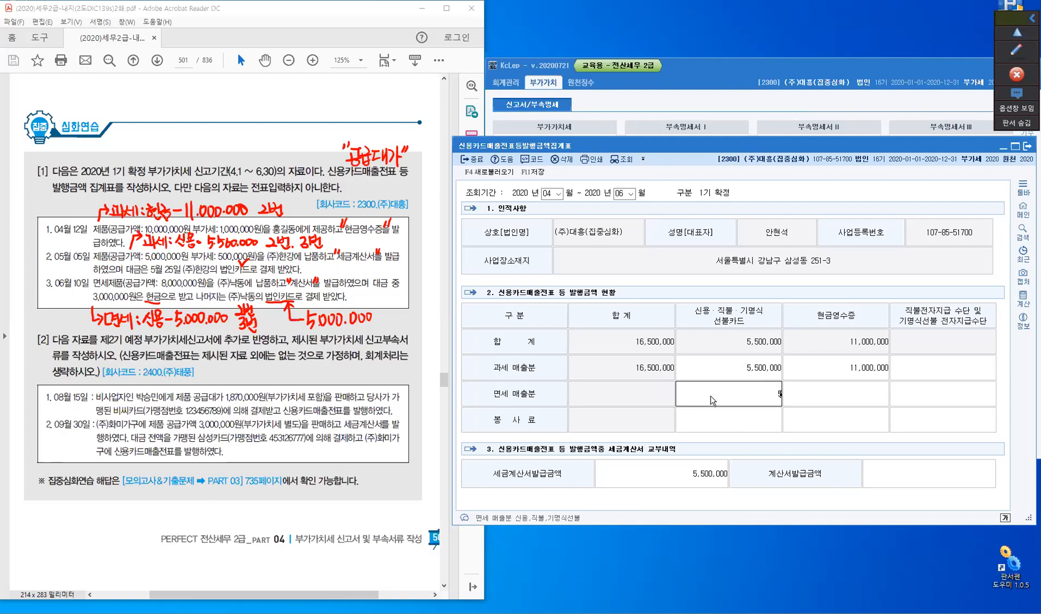
{"action": "type", "text": ",000,000"}
{"action": "key", "text": "Return"}
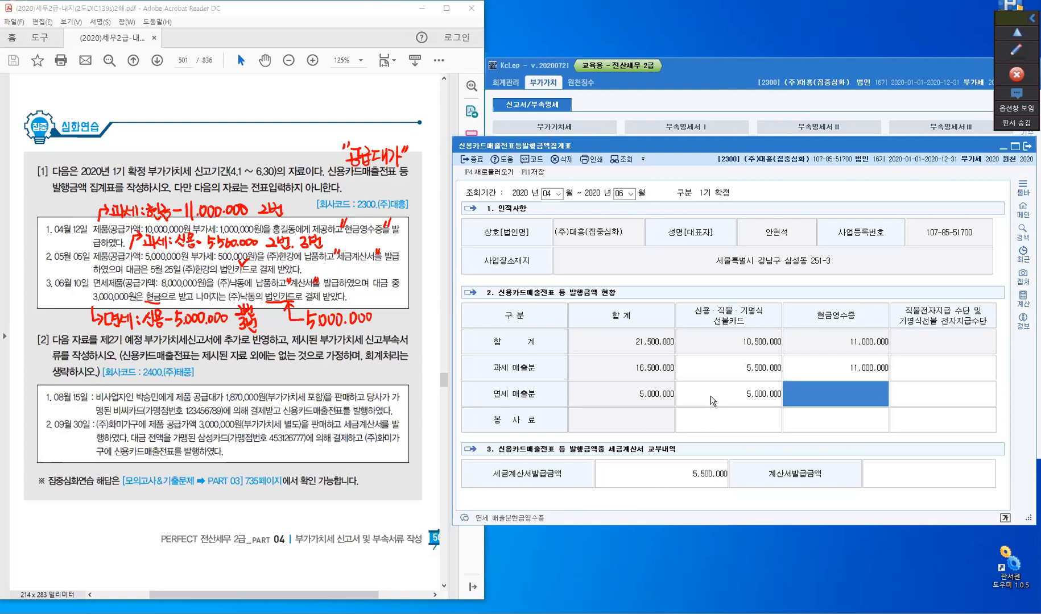
- Enter 8,000,000 as the 계산서발급금액 in the 세금계산서 교부내역 section
{"action": "left_click", "coordinate": [918, 475]}
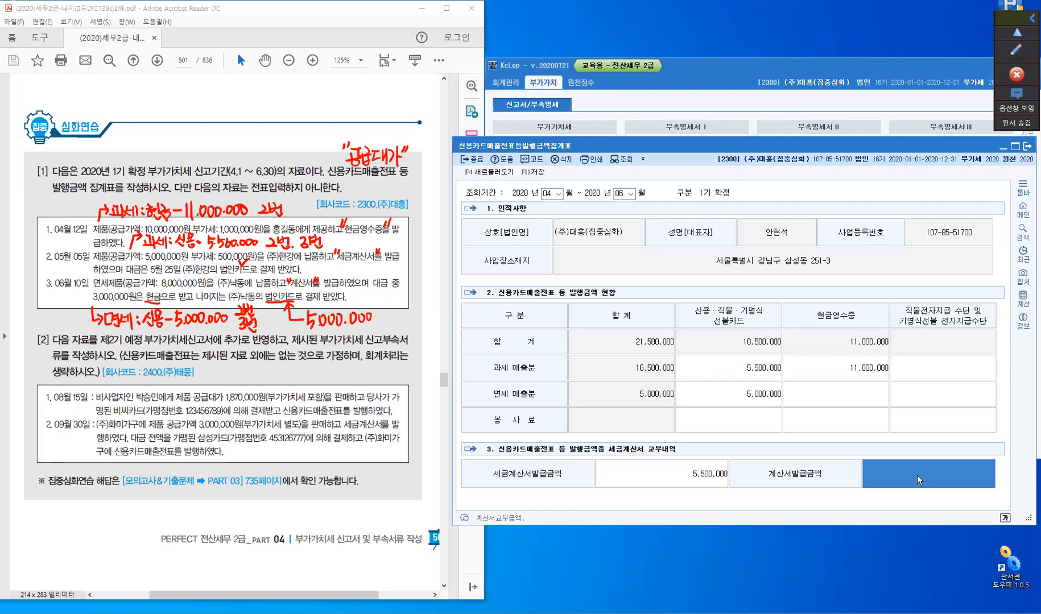
{"action": "type", "text": "8000000"}
{"action": "key", "text": "Return"}
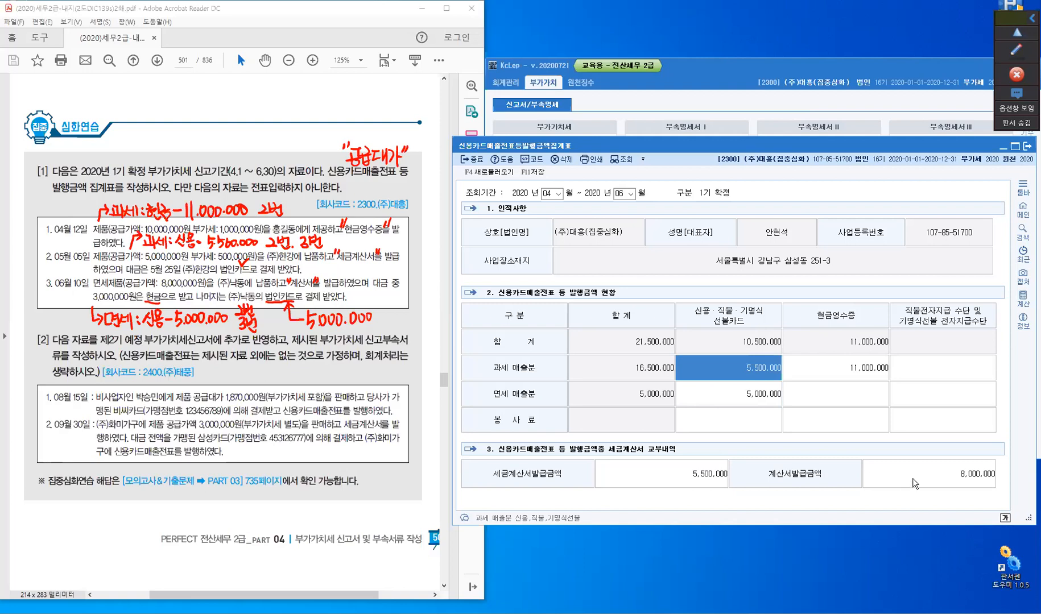
{"action": "left_click", "coordinate": [914, 483]}
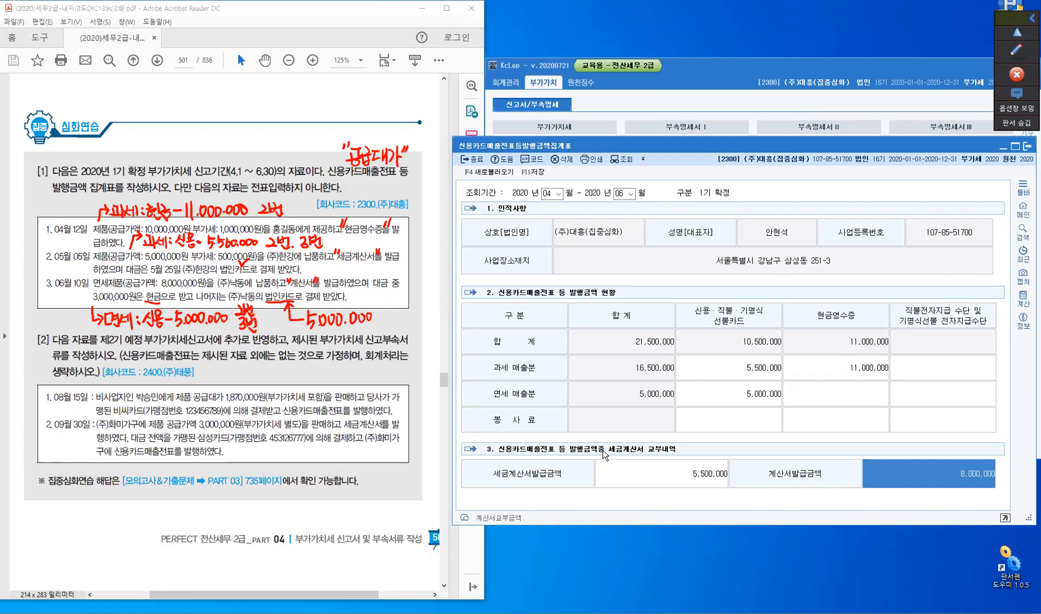
{"action": "key", "text": "ctrl"}
{"action": "left_click", "coordinate": [725, 398]}
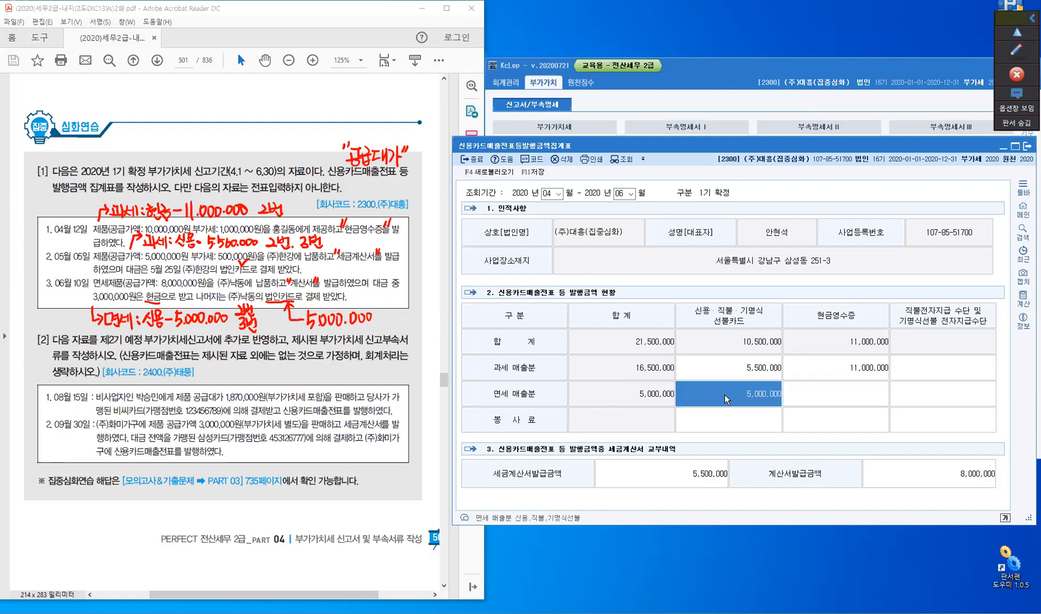
- Set the 계산서발급금액 to 5,000,000
{"action": "left_click", "coordinate": [916, 471]}
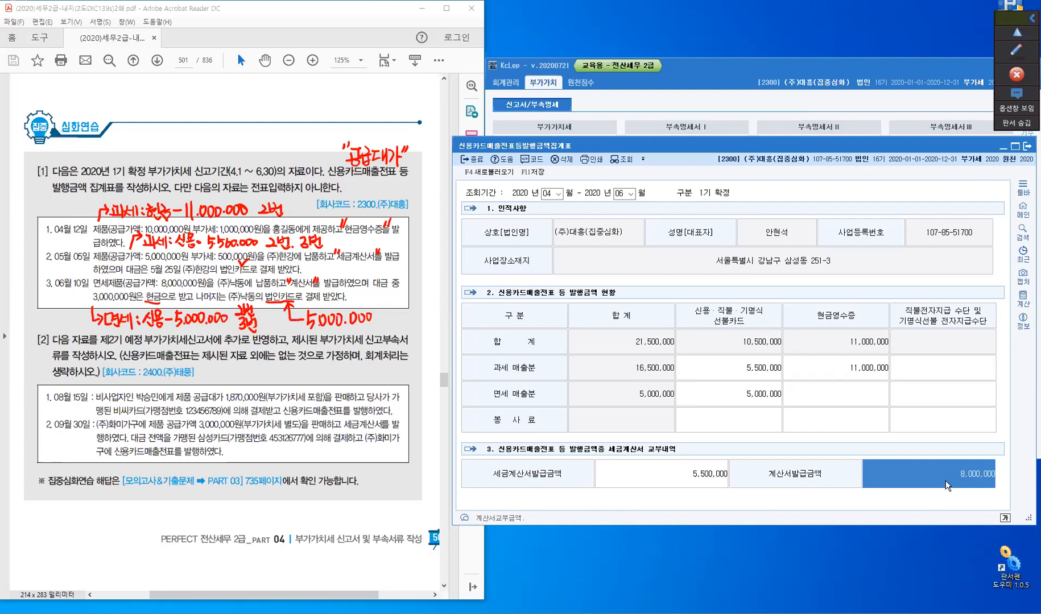
{"action": "type", "text": "8"}
{"action": "type", "text": "000000"}
{"action": "key", "text": "Return"}
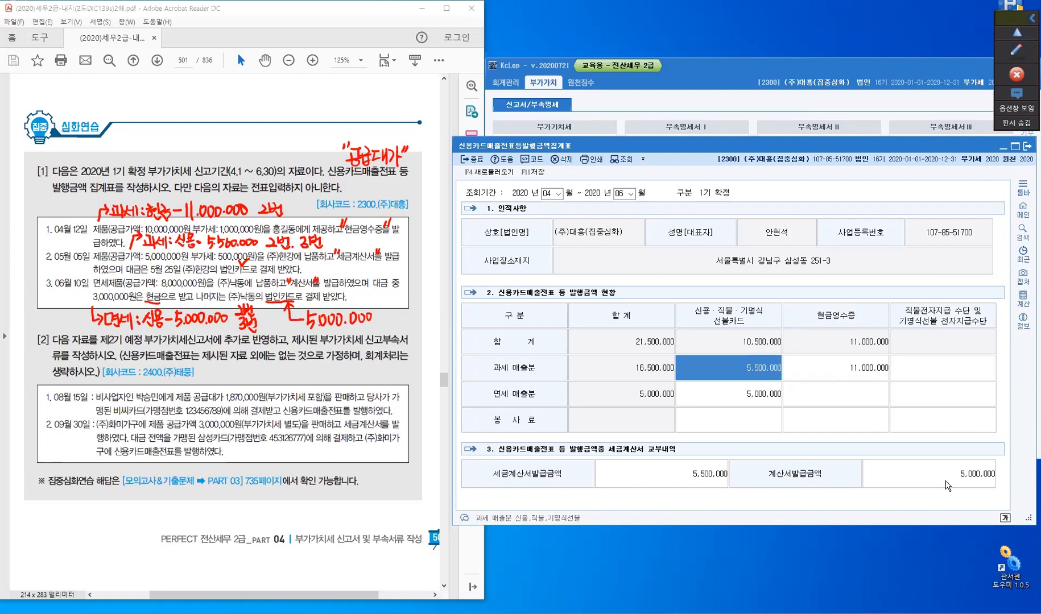
- Save the 신용카드매출전표등발행금액집계표 for company 2300 and close it
{"action": "left_click", "coordinate": [949, 428]}
{"action": "left_click", "coordinate": [535, 172]}
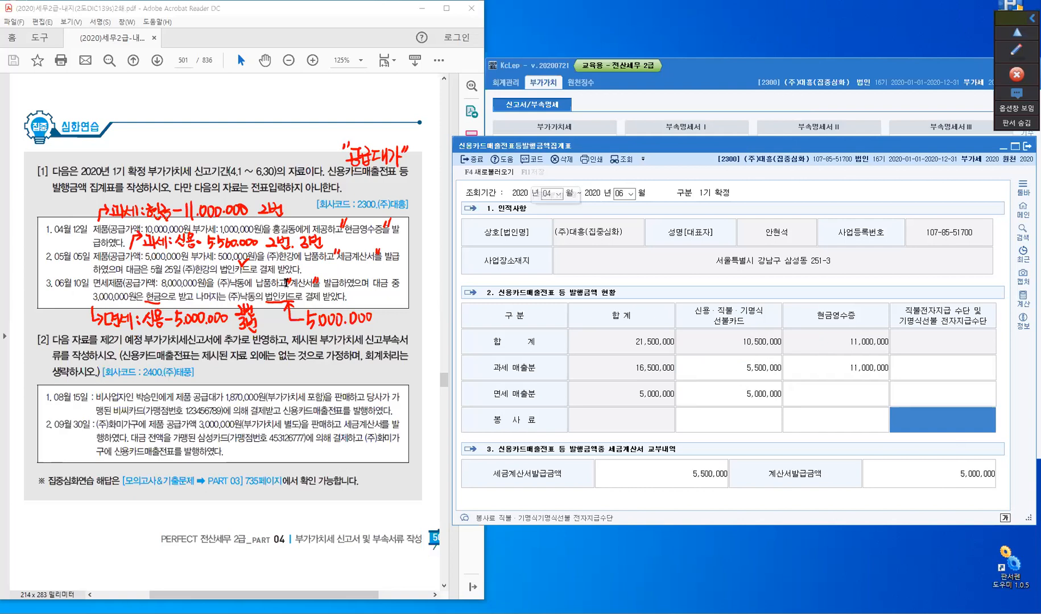
{"action": "left_click", "coordinate": [479, 169]}
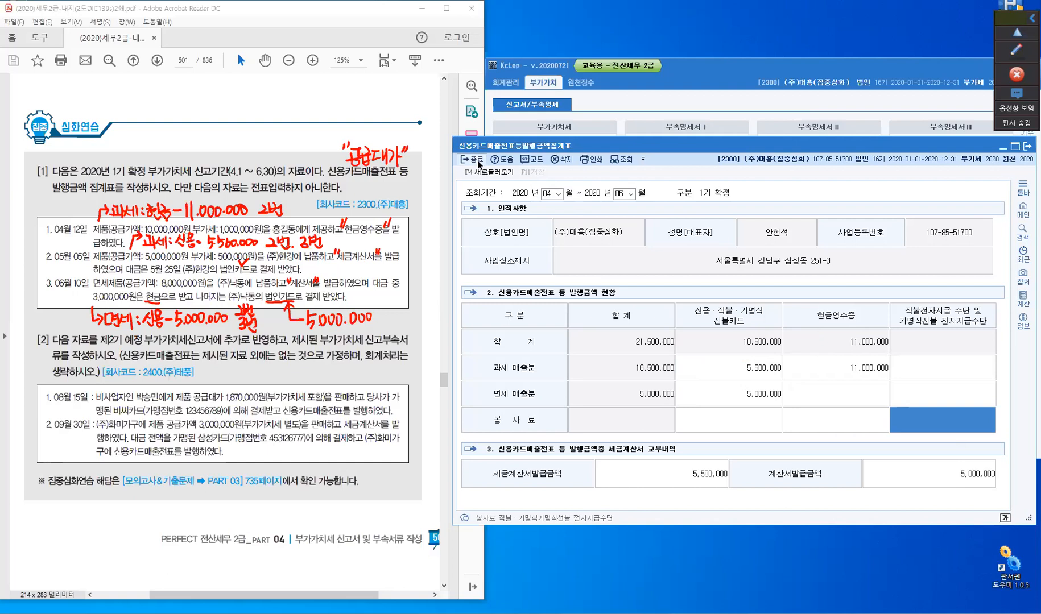
{"action": "key", "text": "Escape"}
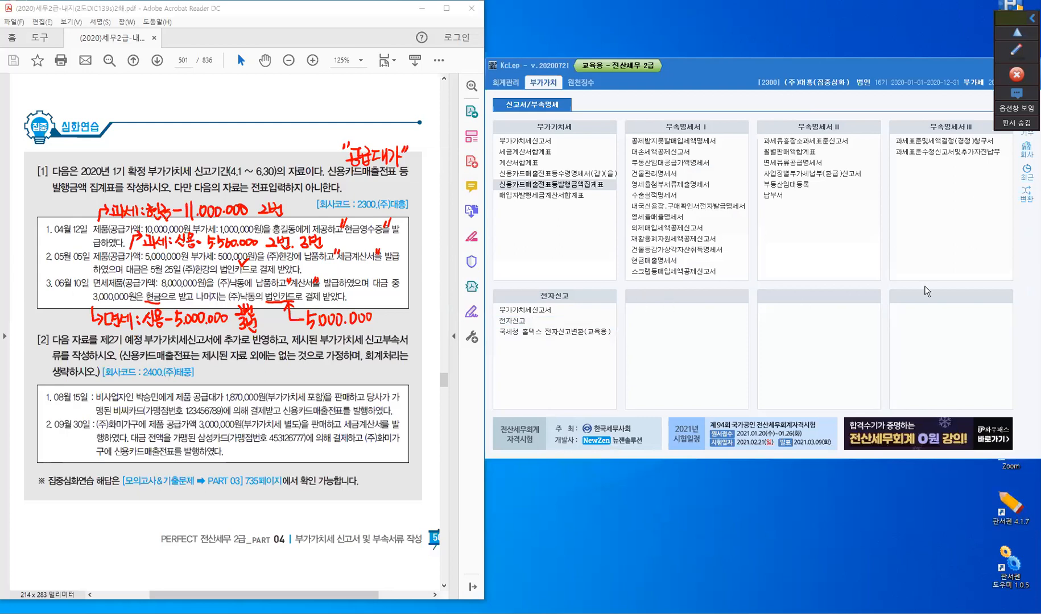
- Change the working company to 2400 (주)태풍(집중심화)
{"action": "left_click", "coordinate": [1027, 149]}
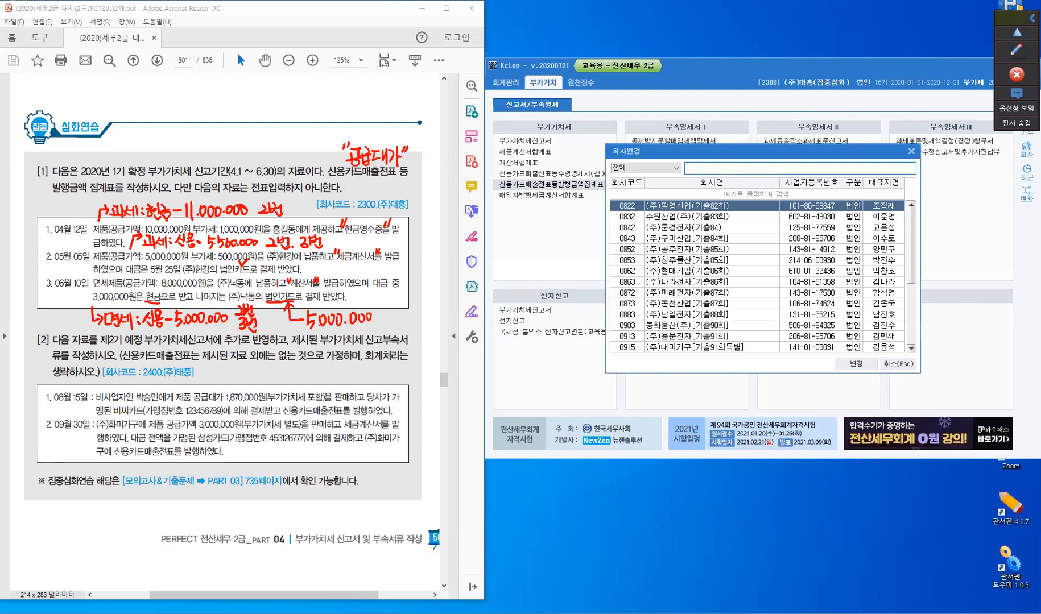
{"action": "type", "text": "2300"}
{"action": "key", "text": "Return"}
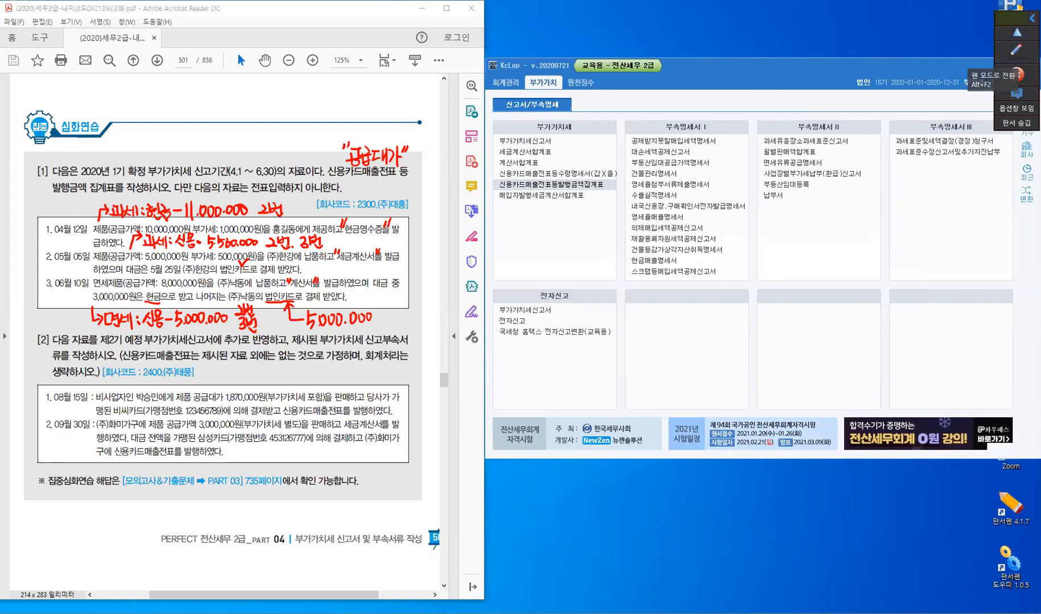
- Clear the handwritten notes from the exercise page and leave the pen mode
{"action": "left_click", "coordinate": [1016, 50]}
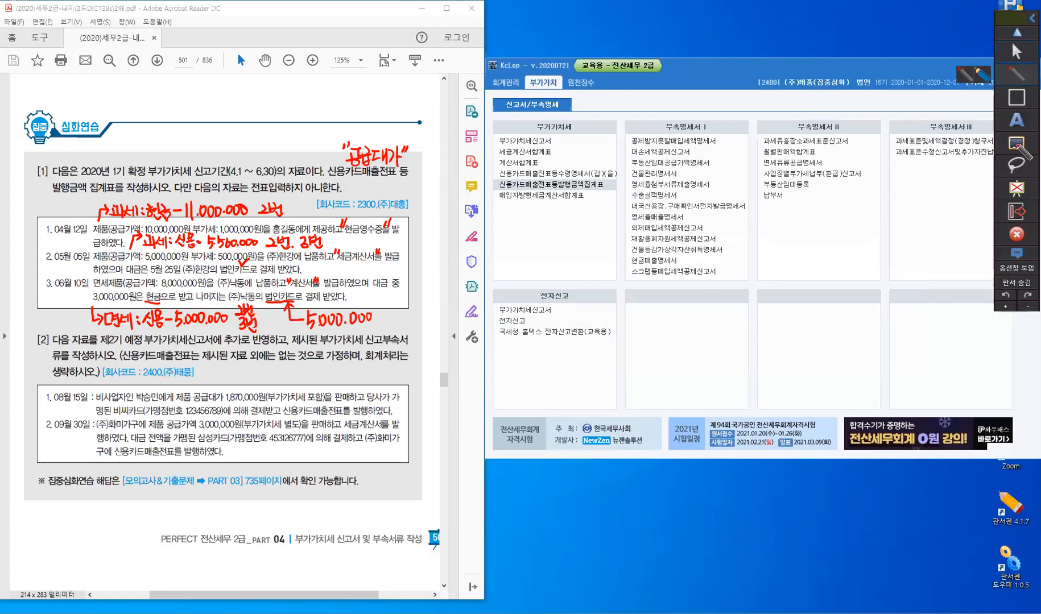
{"action": "left_click", "coordinate": [1016, 53]}
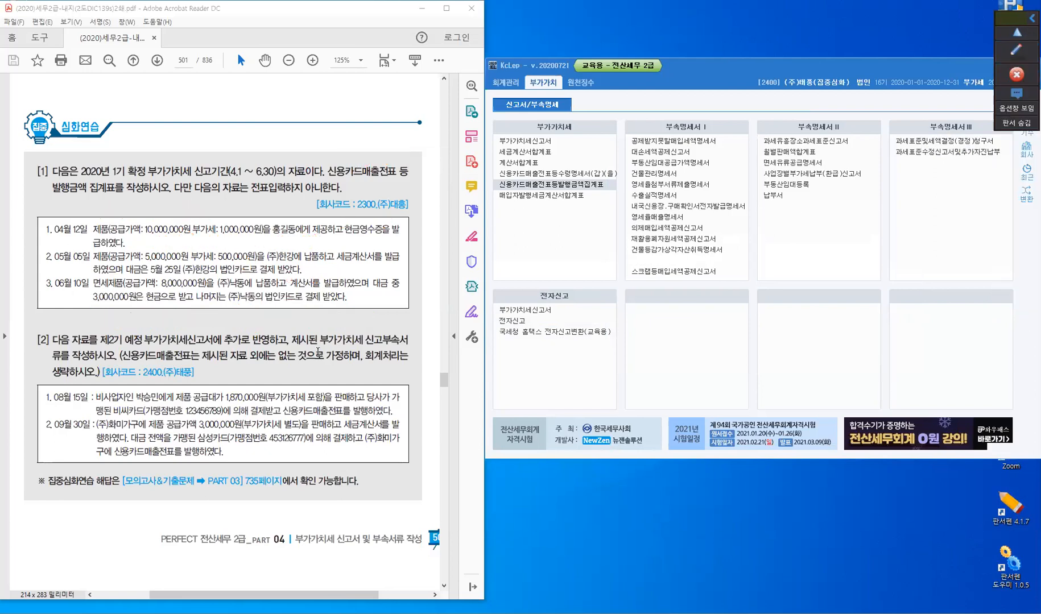
{"action": "scroll", "coordinate": [317, 352], "scroll_direction": "down", "scroll_amount": 3}
{"action": "scroll", "coordinate": [318, 350], "scroll_direction": "down", "scroll_amount": 3}
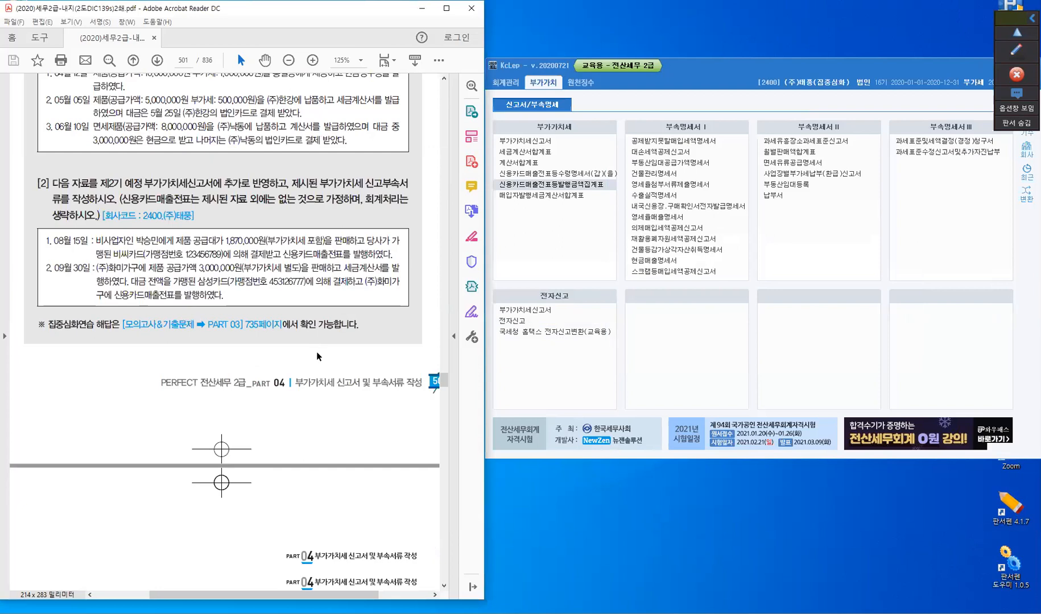
{"action": "scroll", "coordinate": [317, 352], "scroll_direction": "down", "scroll_amount": 2}
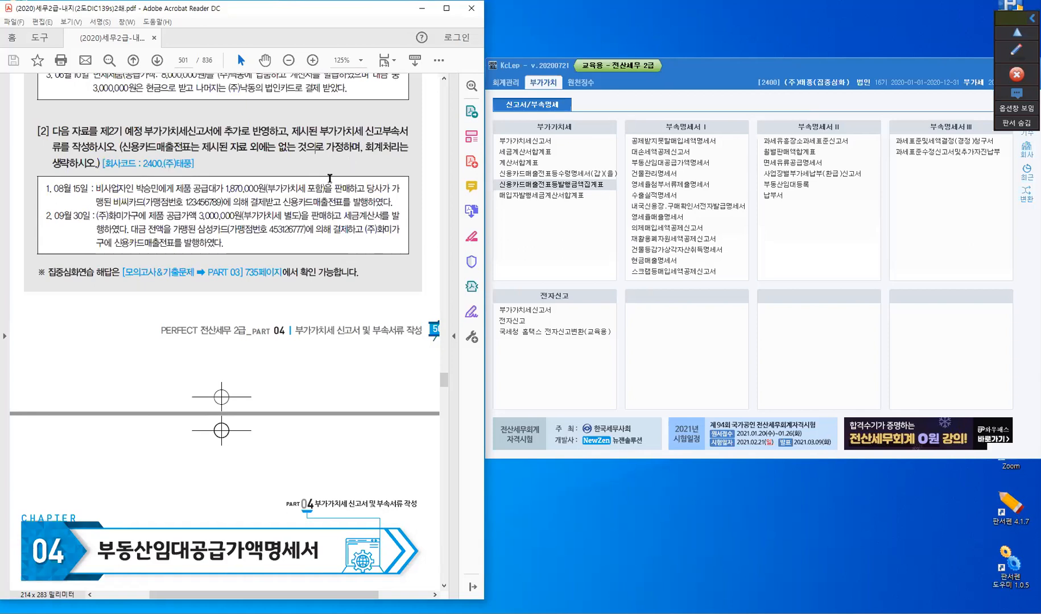
- Open the 신용카드매출전표등발행금액집계표 and set its 조회기간 to July–September 2020
{"action": "left_click", "coordinate": [553, 188]}
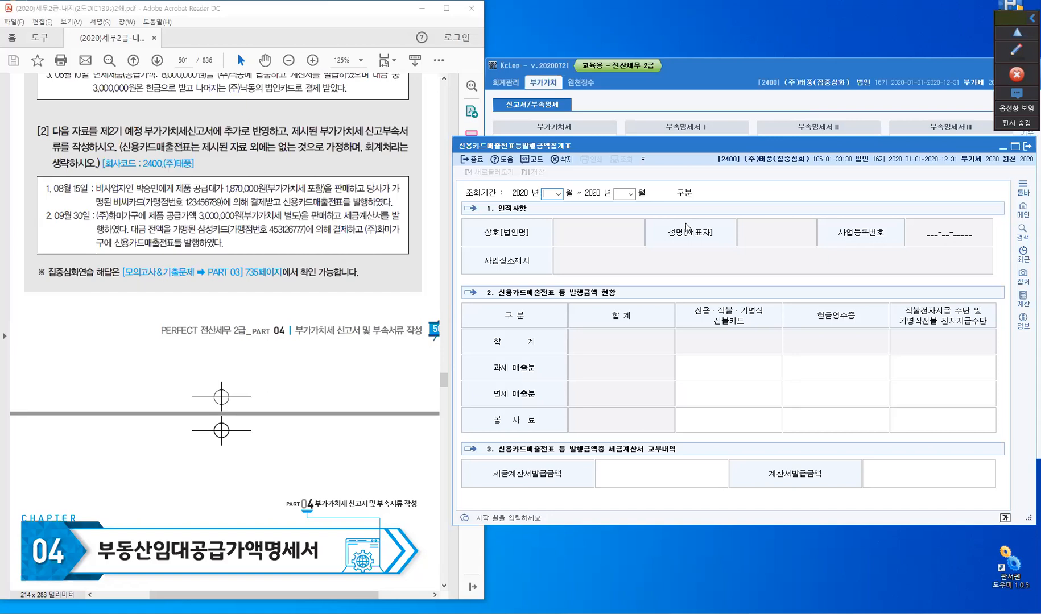
{"action": "type", "text": "7"}
{"action": "key", "text": "Return"}
{"action": "type", "text": "09"}
{"action": "key", "text": "Return"}
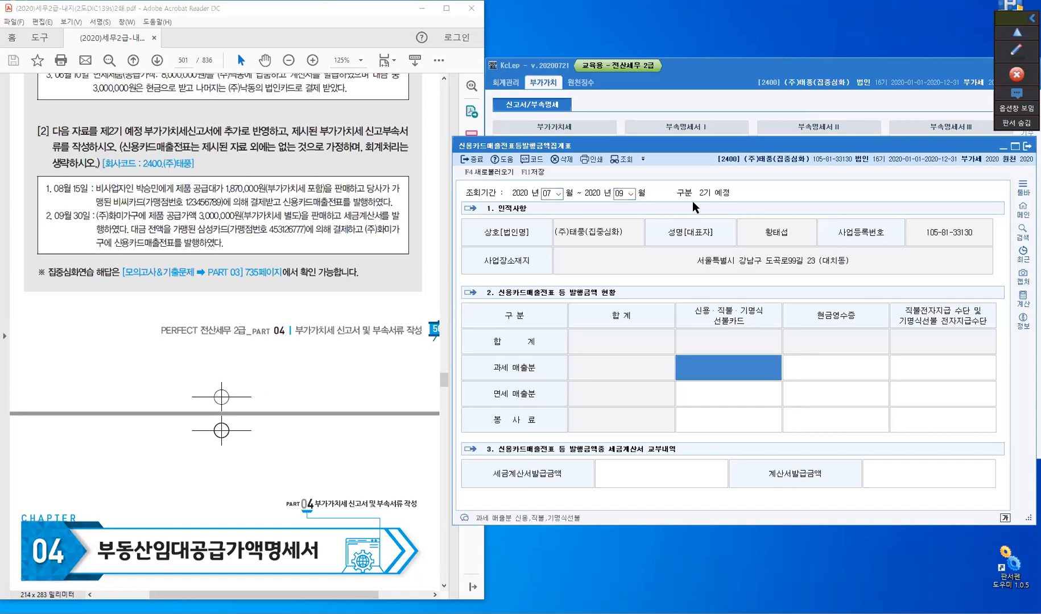
- Handwrite the note "과세-신용: 1,870,000 2번" with a leading arrow above the August 15 transaction in exercise [2]
{"action": "left_click", "coordinate": [1009, 42]}
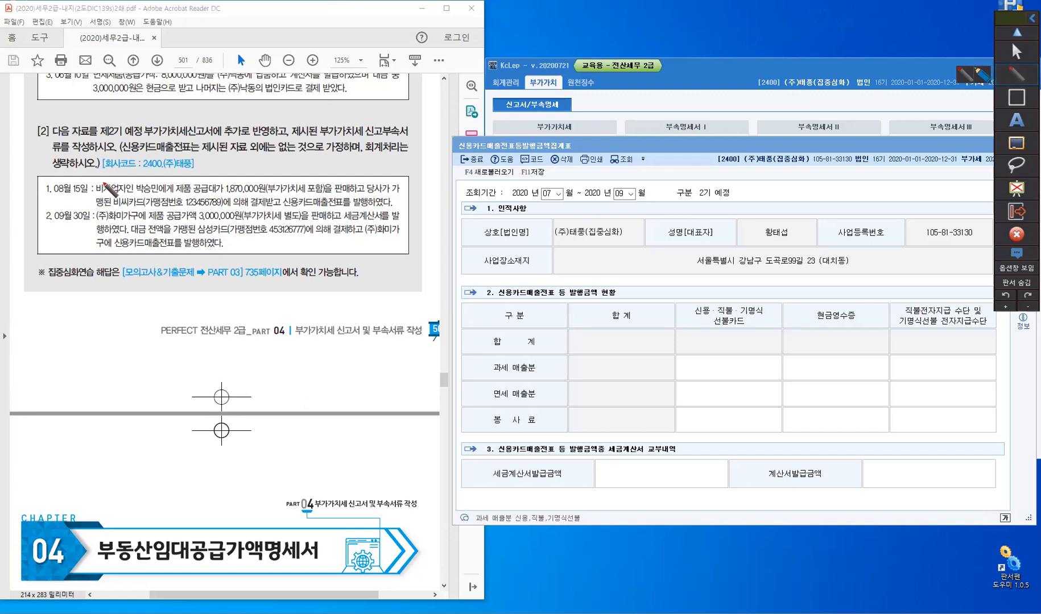
{"action": "left_click_drag", "start_coordinate": [101, 181], "coordinate": [127, 178]}
{"action": "left_click_drag", "start_coordinate": [130, 174], "coordinate": [135, 180]}
{"action": "mouse_move", "coordinate": [138, 169]}
{"action": "left_mouse_down"}
{"action": "mouse_move", "coordinate": [139, 182]}
{"action": "mouse_move", "coordinate": [157, 178]}
{"action": "left_mouse_up"}
{"action": "mouse_move", "coordinate": [158, 170]}
{"action": "left_mouse_down"}
{"action": "mouse_move", "coordinate": [159, 181]}
{"action": "mouse_move", "coordinate": [163, 170]}
{"action": "left_mouse_up"}
{"action": "left_click_drag", "start_coordinate": [162, 173], "coordinate": [162, 177]}
{"action": "left_click_drag", "start_coordinate": [160, 177], "coordinate": [166, 176]}
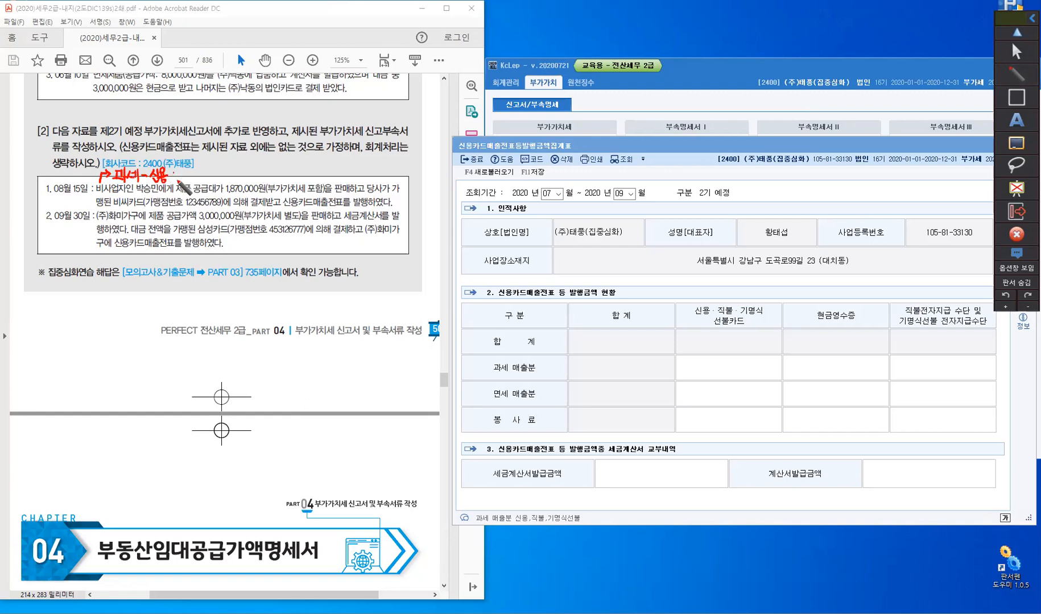
{"action": "left_click", "coordinate": [174, 178]}
{"action": "left_click_drag", "start_coordinate": [181, 169], "coordinate": [182, 179]}
{"action": "left_click", "coordinate": [187, 178]}
{"action": "left_click_drag", "start_coordinate": [195, 169], "coordinate": [203, 181]}
{"action": "left_click_drag", "start_coordinate": [208, 172], "coordinate": [214, 173]}
{"action": "left_click_drag", "start_coordinate": [218, 173], "coordinate": [228, 173]}
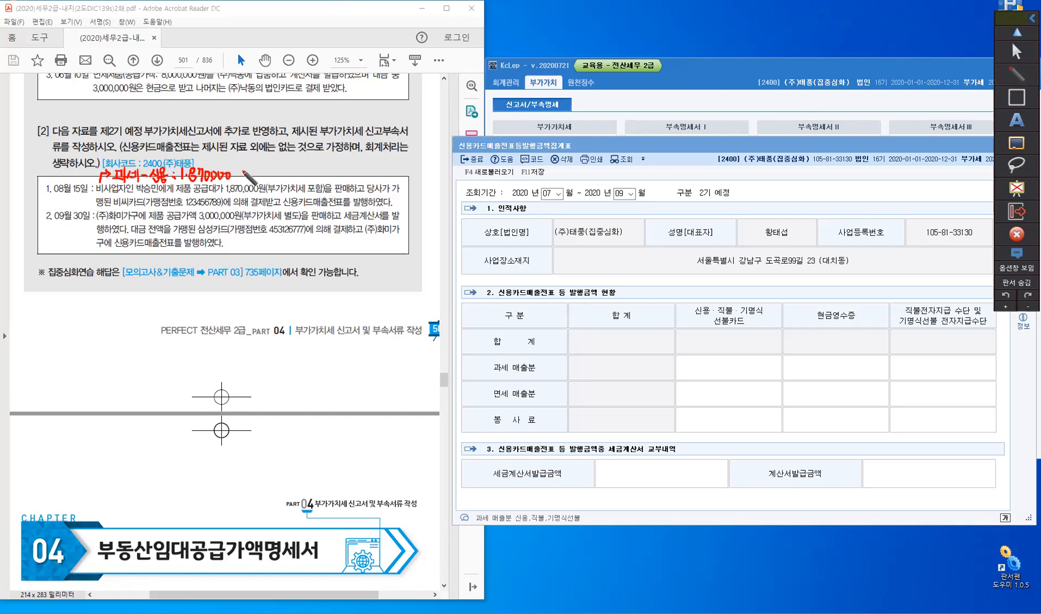
{"action": "left_click_drag", "start_coordinate": [242, 170], "coordinate": [256, 181]}
- Mark 세금계산서 and 신용카드매출전표 with quotation marks in the September 30 transaction and underline 별도
{"action": "left_click_drag", "start_coordinate": [342, 209], "coordinate": [384, 216]}
{"action": "left_click_drag", "start_coordinate": [115, 236], "coordinate": [112, 241]}
{"action": "left_click_drag", "start_coordinate": [176, 238], "coordinate": [177, 244]}
{"action": "left_click_drag", "start_coordinate": [283, 222], "coordinate": [300, 221]}
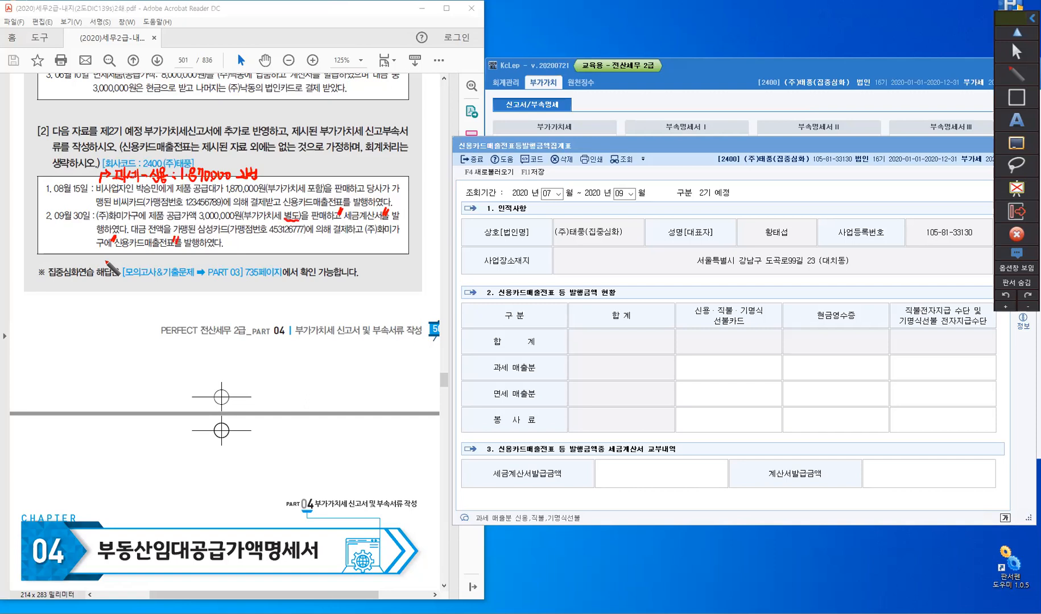
- Handwrite the note "과세-신용: 3,300,000" with a leading arrow below the September 30 transaction
{"action": "left_click_drag", "start_coordinate": [98, 250], "coordinate": [120, 262]}
{"action": "left_click_drag", "start_coordinate": [123, 254], "coordinate": [128, 259]}
{"action": "left_click_drag", "start_coordinate": [130, 255], "coordinate": [132, 262]}
{"action": "left_click_drag", "start_coordinate": [132, 259], "coordinate": [135, 258]}
{"action": "mouse_move", "coordinate": [135, 255]}
{"action": "left_mouse_down"}
{"action": "mouse_move", "coordinate": [138, 266]}
{"action": "mouse_move", "coordinate": [161, 261]}
{"action": "left_mouse_up"}
{"action": "left_click", "coordinate": [142, 259]}
{"action": "left_click_drag", "start_coordinate": [165, 257], "coordinate": [165, 261]}
{"action": "left_click_drag", "start_coordinate": [158, 261], "coordinate": [164, 263]}
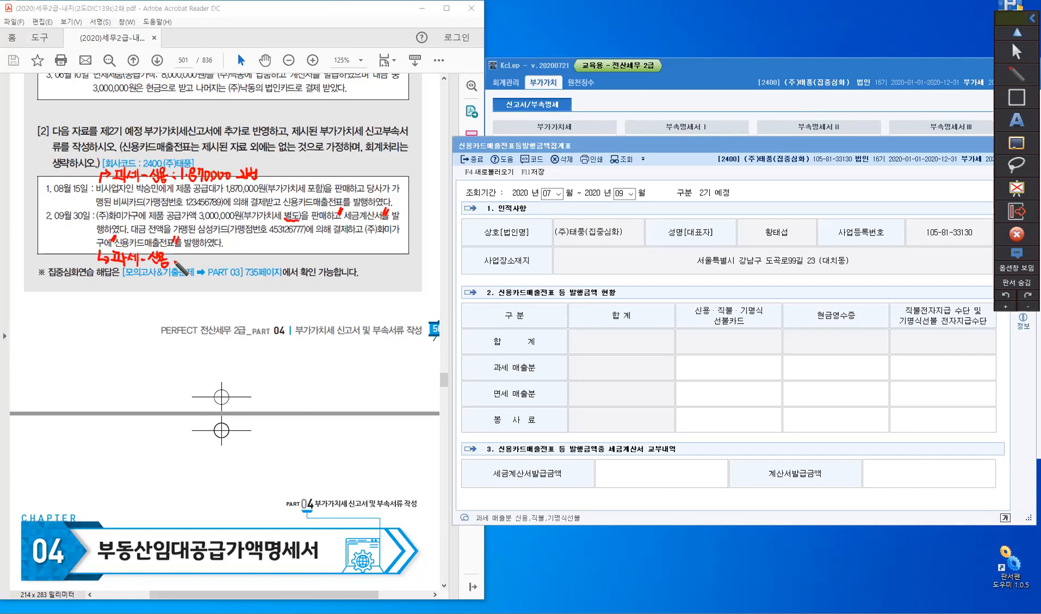
{"action": "left_click", "coordinate": [173, 262]}
{"action": "mouse_move", "coordinate": [181, 255]}
{"action": "left_mouse_down"}
{"action": "mouse_move", "coordinate": [181, 264]}
{"action": "mouse_move", "coordinate": [228, 257]}
{"action": "left_mouse_up"}
{"action": "left_click", "coordinate": [194, 261]}
{"action": "left_click", "coordinate": [222, 262]}
- Add "2번" and "3번" after the September 30 note and leave the pen mode
{"action": "left_click_drag", "start_coordinate": [235, 255], "coordinate": [254, 255]}
{"action": "left_click_drag", "start_coordinate": [247, 259], "coordinate": [258, 260]}
{"action": "left_click_drag", "start_coordinate": [261, 253], "coordinate": [266, 260]}
{"action": "left_click_drag", "start_coordinate": [261, 261], "coordinate": [268, 261]}
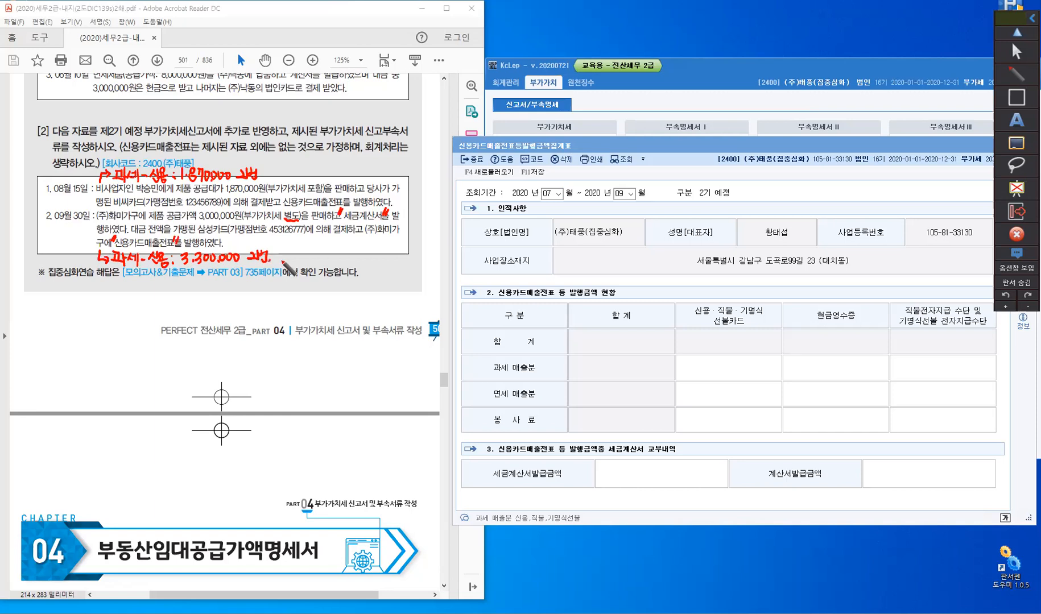
{"action": "mouse_move", "coordinate": [281, 254]}
{"action": "left_mouse_down"}
{"action": "mouse_move", "coordinate": [280, 263]}
{"action": "mouse_move", "coordinate": [300, 263]}
{"action": "left_mouse_up"}
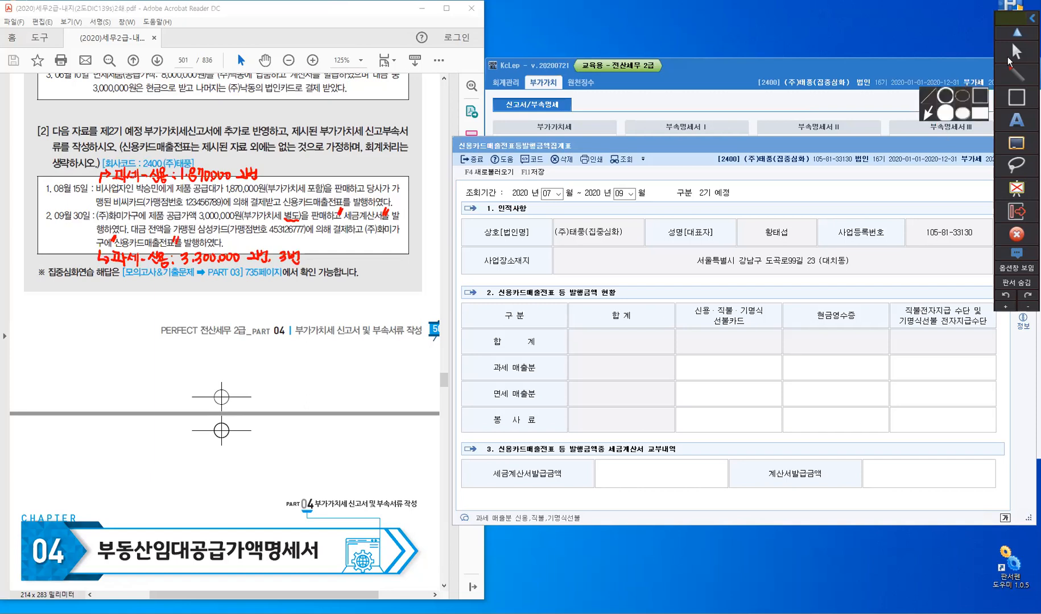
{"action": "left_click", "coordinate": [1011, 52]}
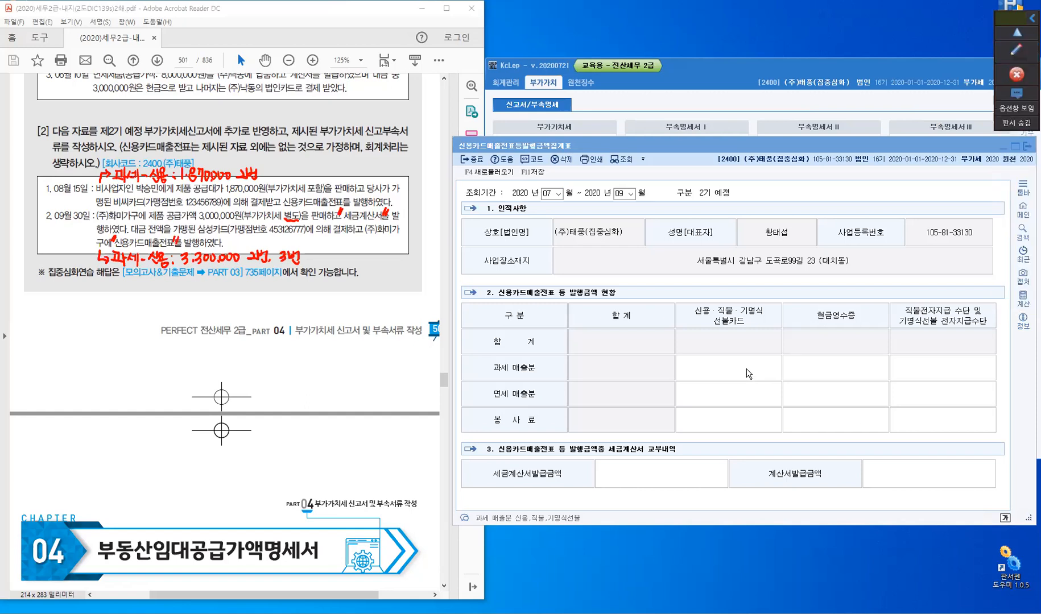
- Add up 3,300,000 and 1,870,000 in the built-in calculator for the taxable credit card sales
{"action": "left_click", "coordinate": [747, 373]}
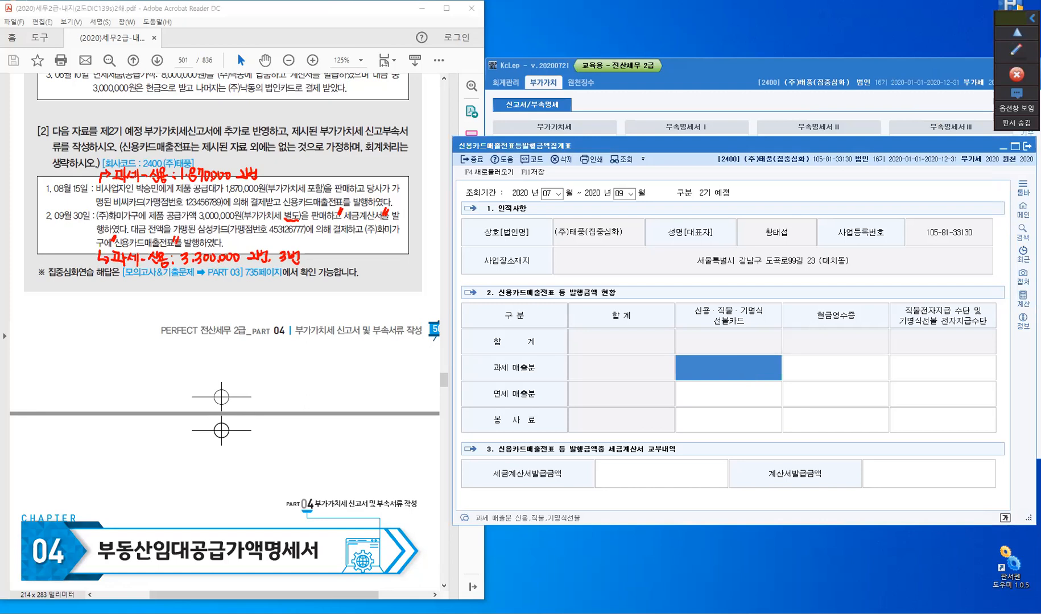
{"action": "left_click", "coordinate": [1023, 298]}
{"action": "type", "text": "3"}
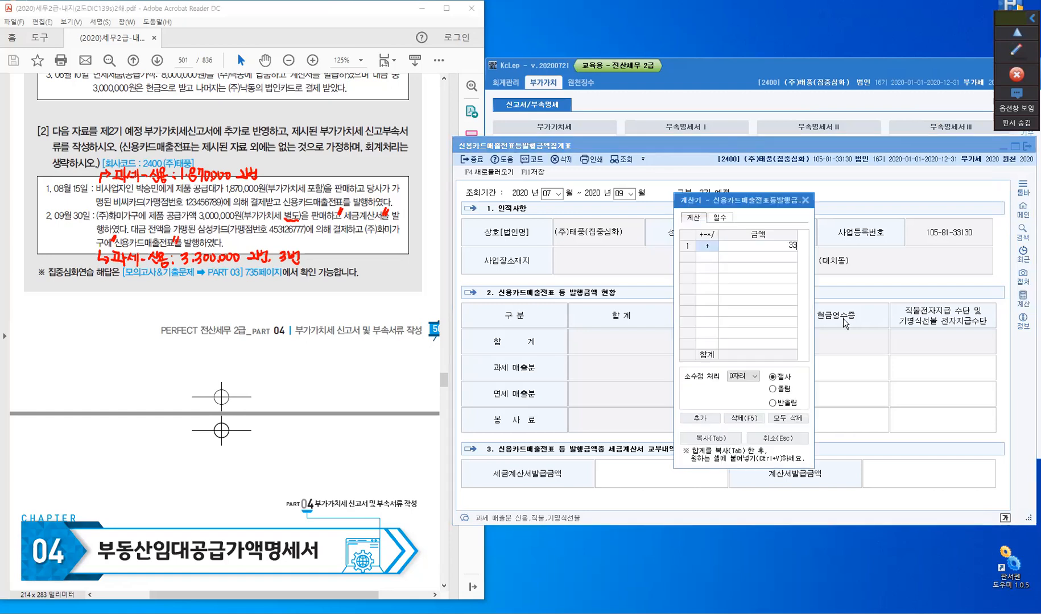
{"action": "type", "text": ",300,000"}
{"action": "key", "text": "Return"}
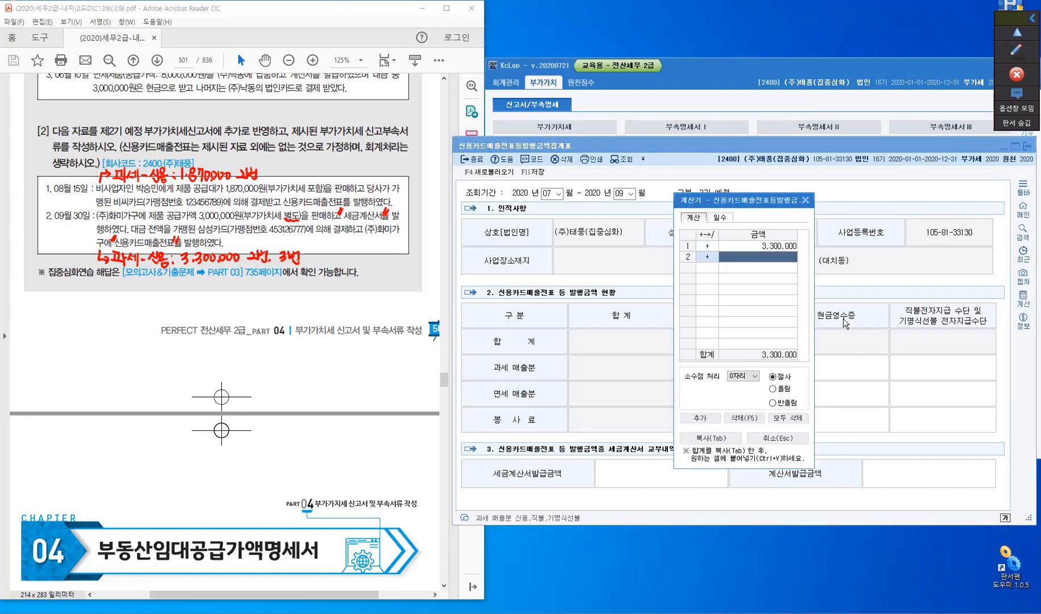
{"action": "type", "text": "1,870,000"}
{"action": "key", "text": "Return"}
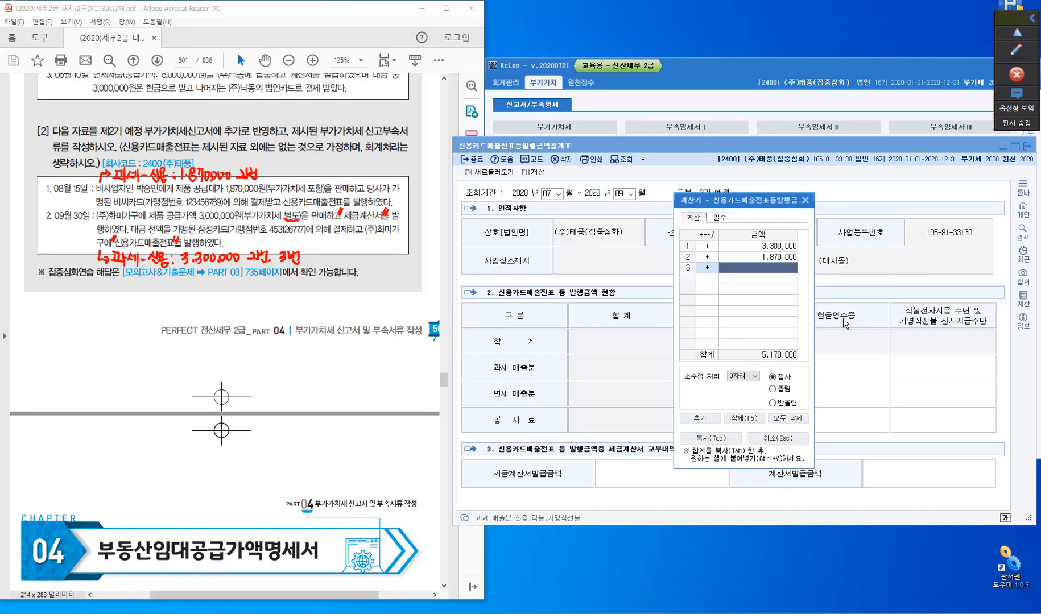
{"action": "left_click", "coordinate": [805, 200]}
- Enter 5,170,000 as the 과세 매출분 amount for 신용·직불·기명식 선불카드
{"action": "left_click", "coordinate": [726, 366]}
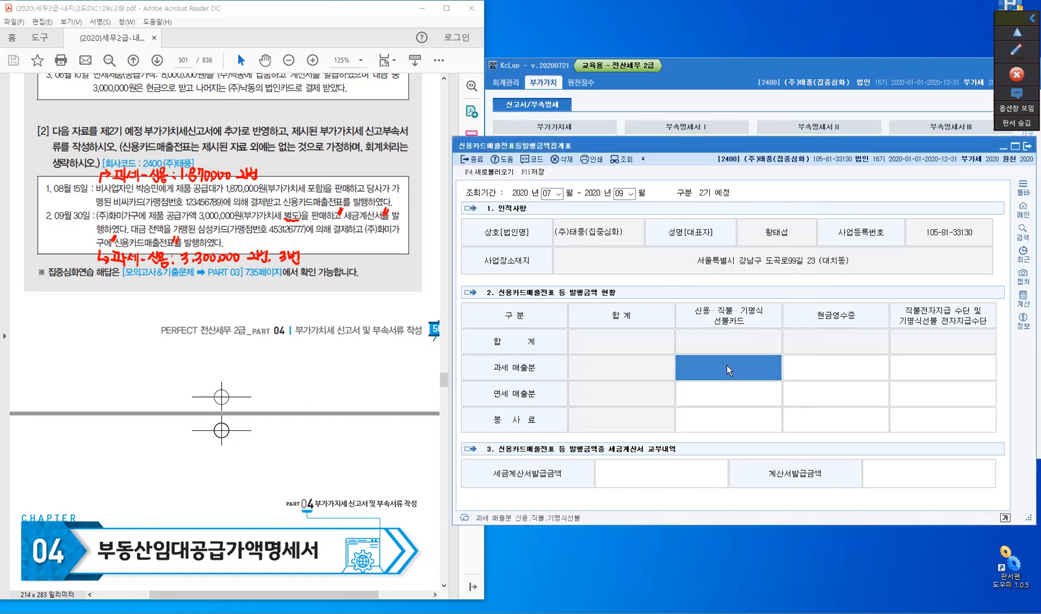
{"action": "type", "text": "5,170"}
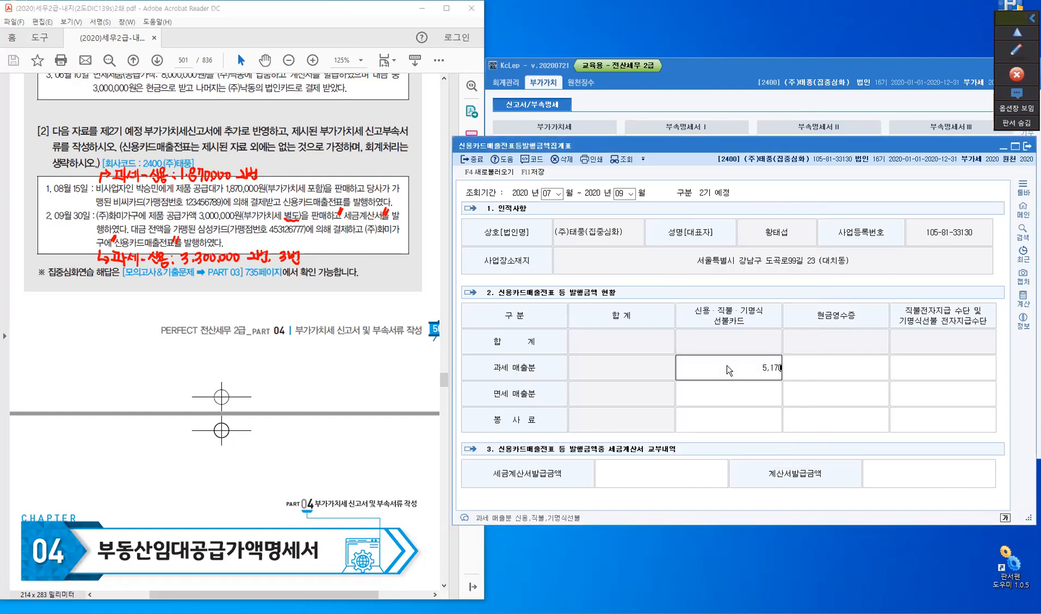
{"action": "type", "text": ",000"}
{"action": "key", "text": "Return"}
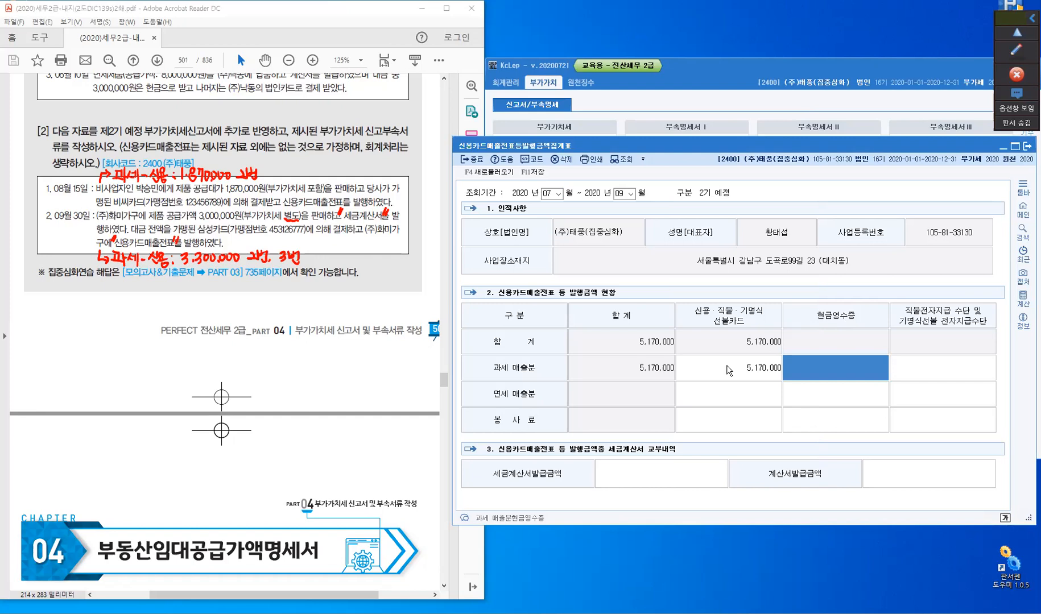
- Enter 3,300,000 as the 세금계산서발급금액 in section 3 and save the 발행금액집계표
{"action": "left_click", "coordinate": [670, 476]}
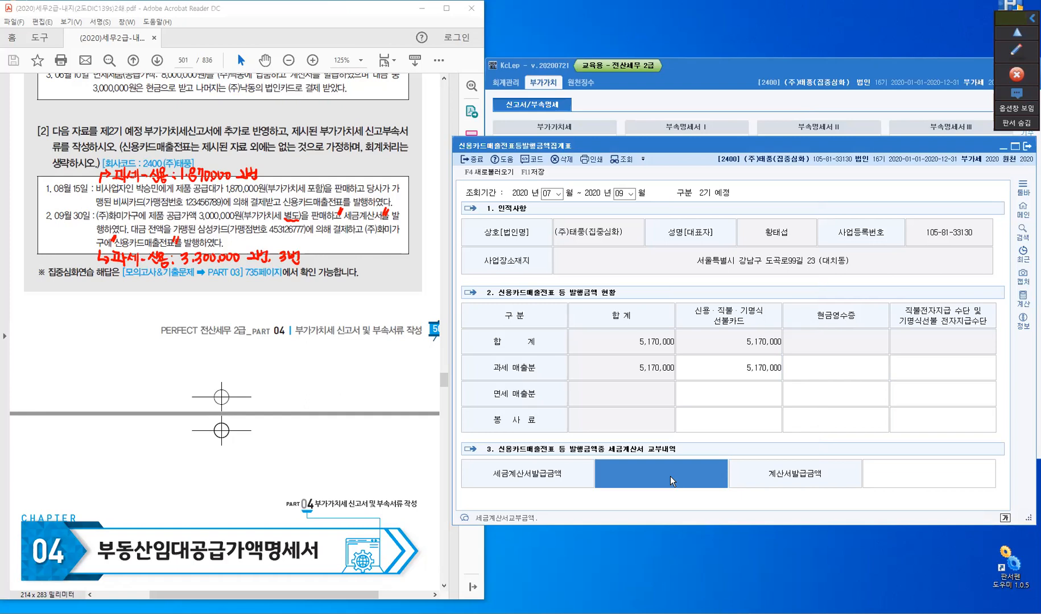
{"action": "type", "text": "3300000"}
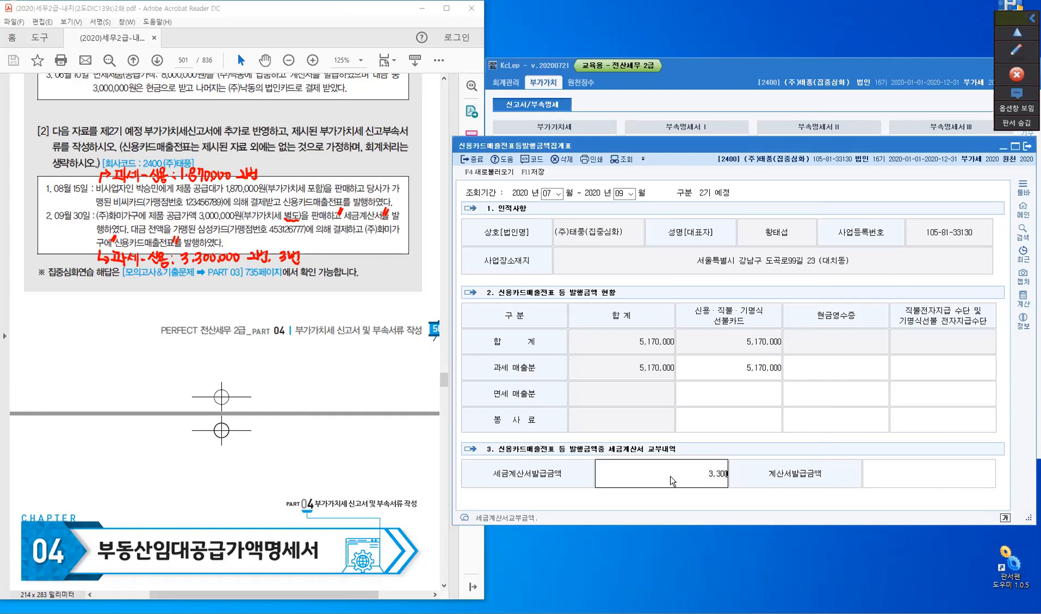
{"action": "key", "text": "Return"}
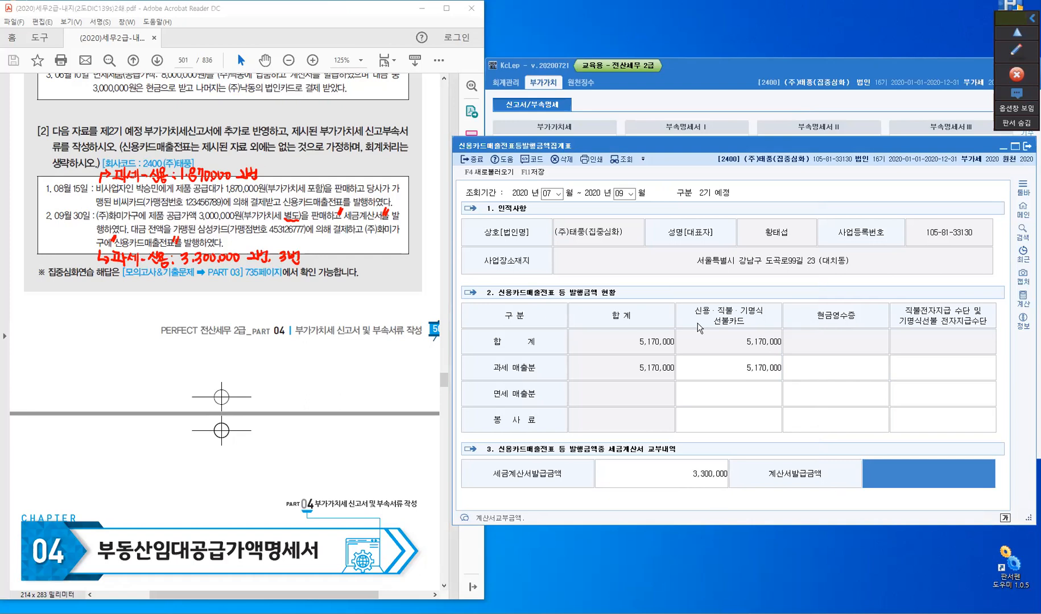
{"action": "left_click", "coordinate": [534, 172]}
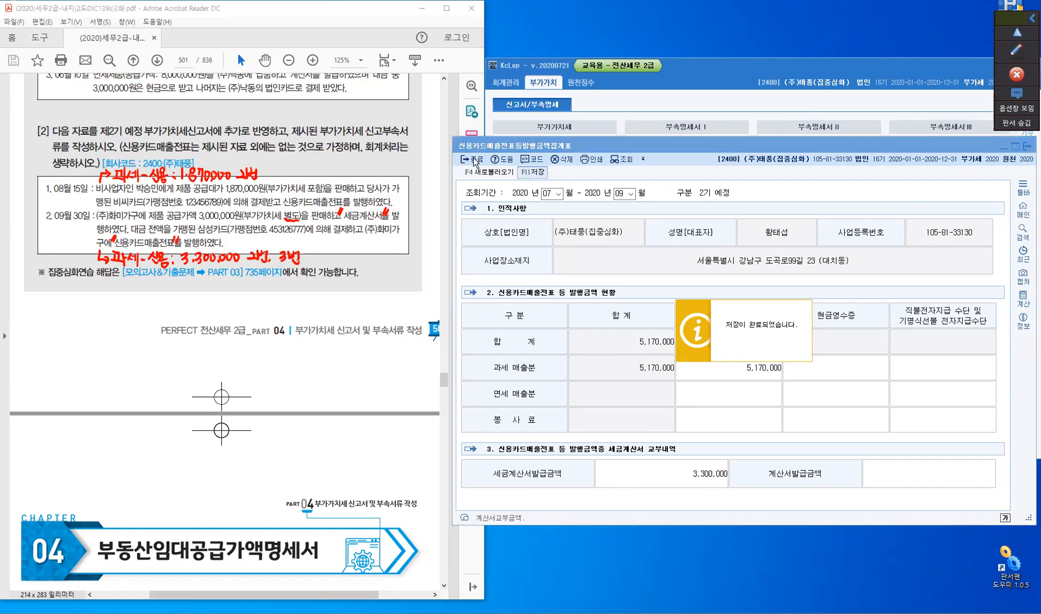
{"action": "left_click", "coordinate": [563, 366]}
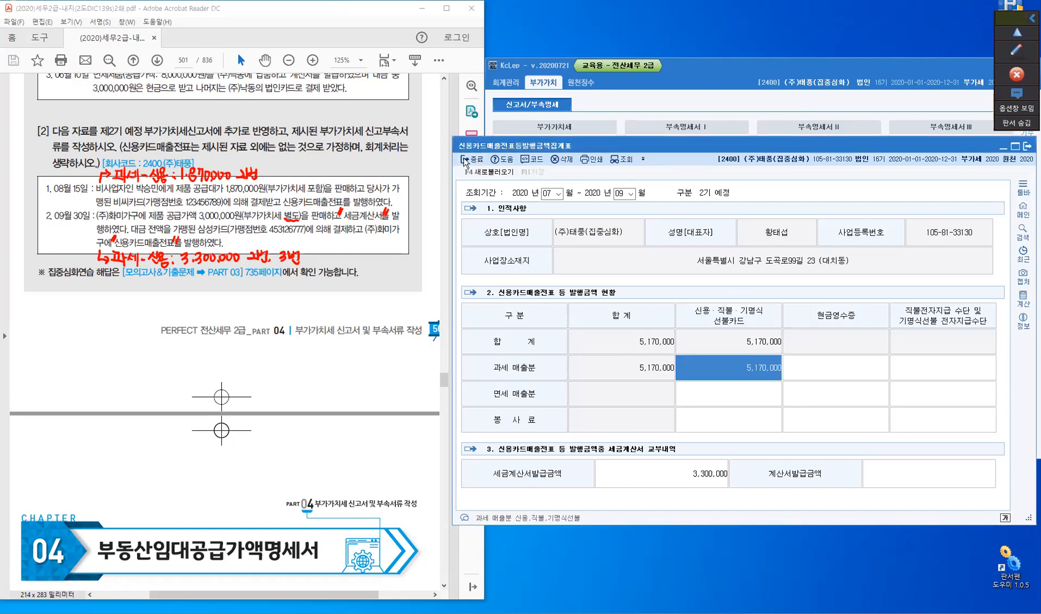
- Close the 집계표, open the 부가가치세신고서 and load the return for July to September 2020
{"action": "left_click", "coordinate": [469, 160]}
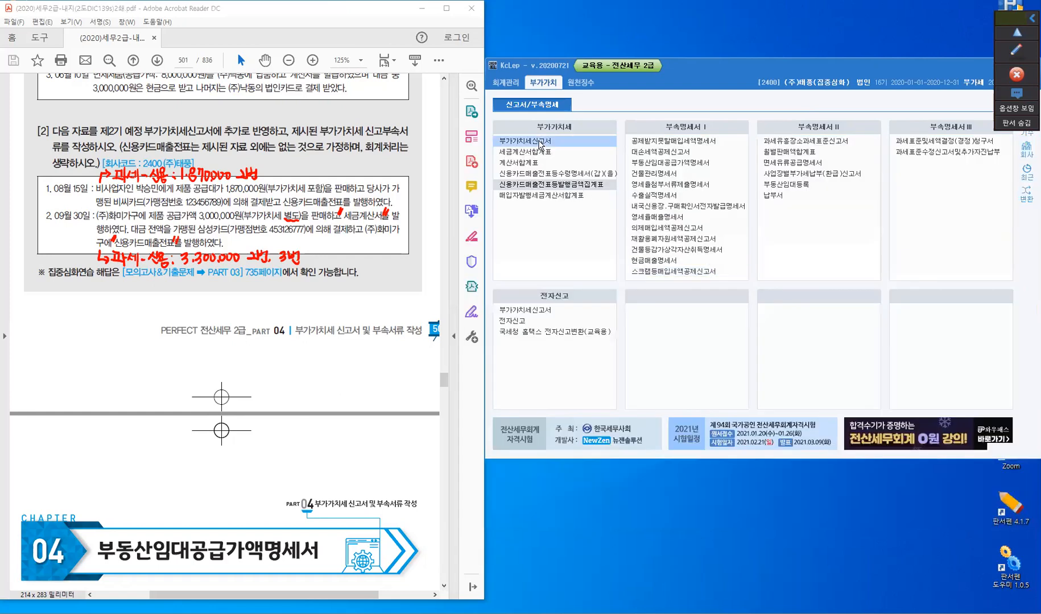
{"action": "left_click", "coordinate": [596, 214]}
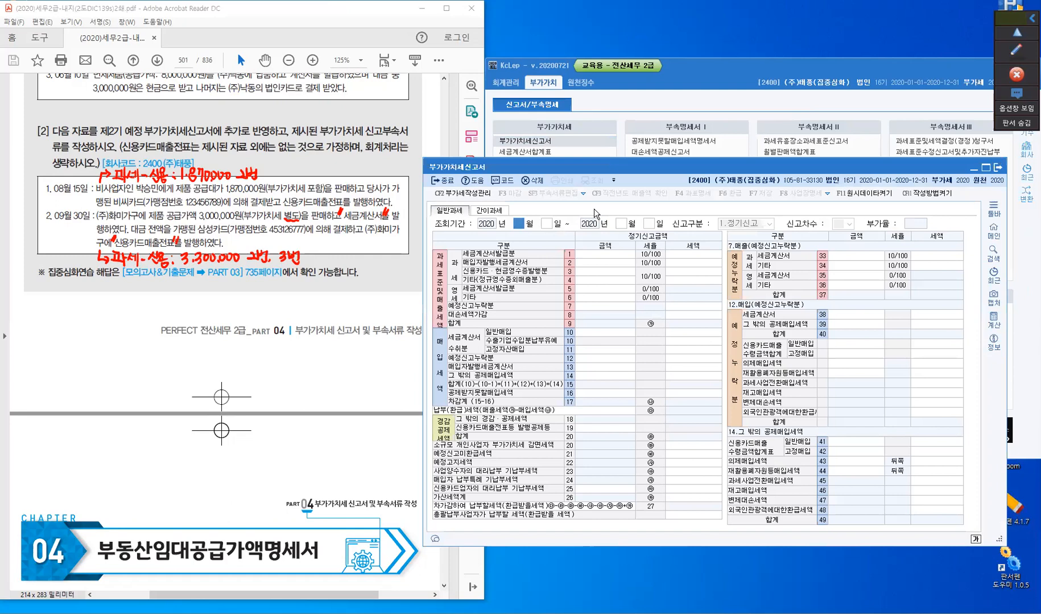
{"action": "left_click_drag", "start_coordinate": [621, 168], "coordinate": [657, 168]}
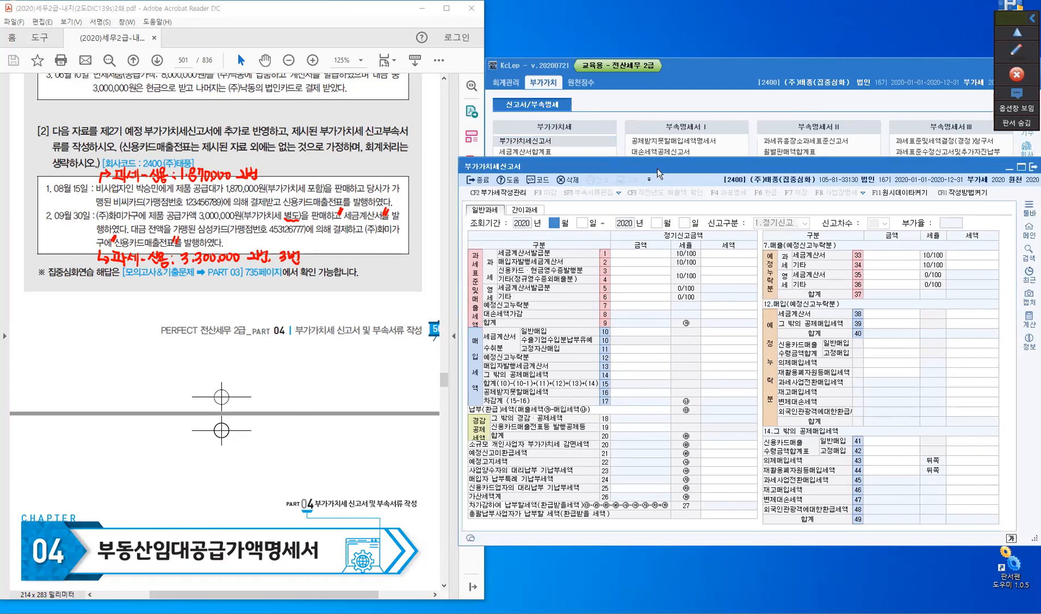
{"action": "type", "text": "7"}
{"action": "key", "text": "Return"}
{"action": "type", "text": "9"}
{"action": "key", "text": "Return"}
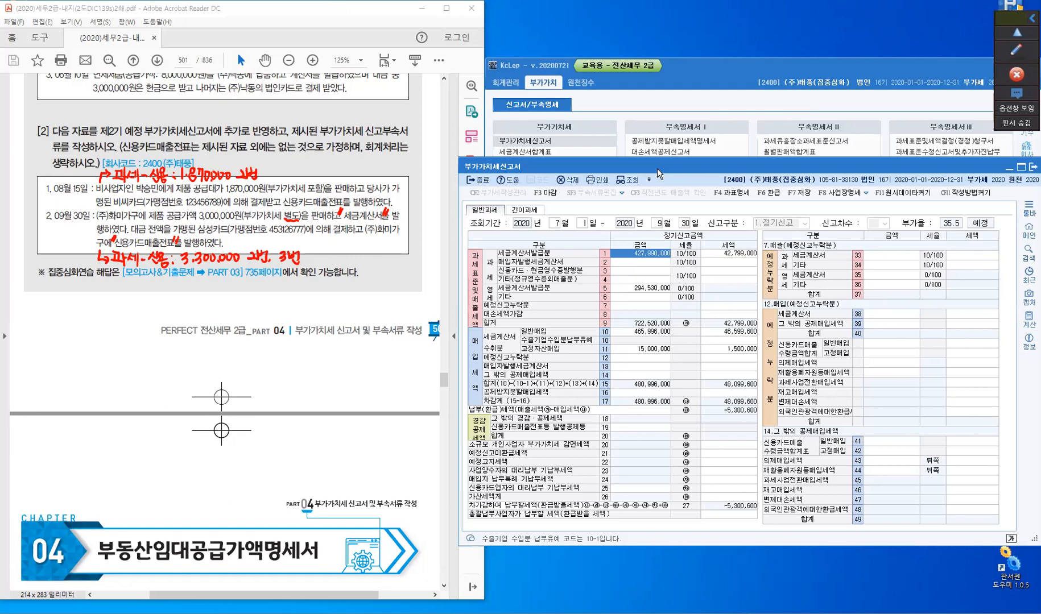
- Highlight 신용카드매출전표 in the August 15 transaction and both 세금계산서 and 신용카드매출전표 in the September 30 transaction
{"action": "left_click", "coordinate": [1013, 52]}
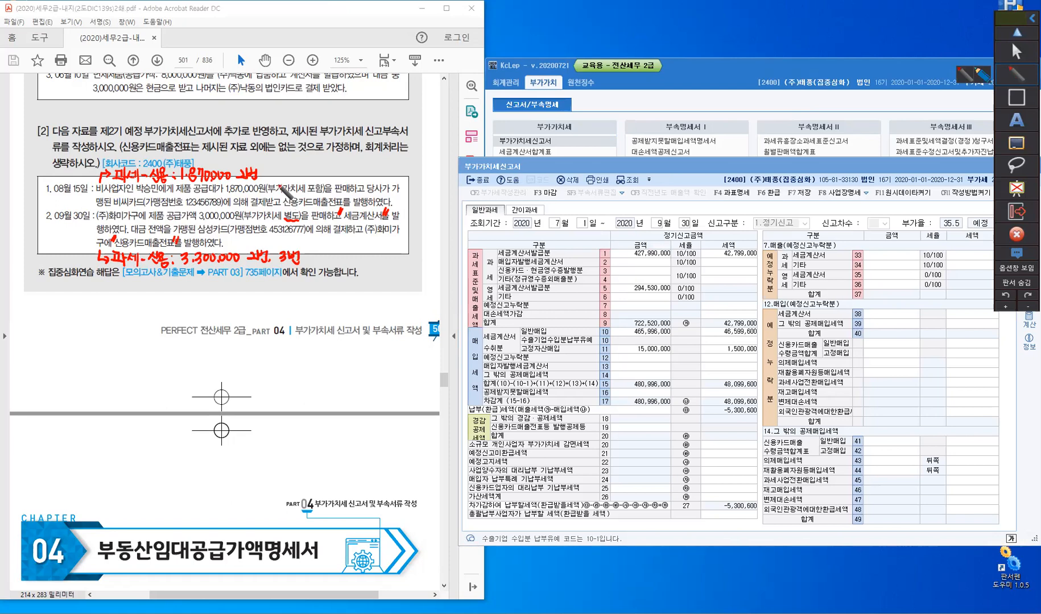
{"action": "left_click", "coordinate": [979, 74]}
{"action": "left_click_drag", "start_coordinate": [283, 203], "coordinate": [322, 203]}
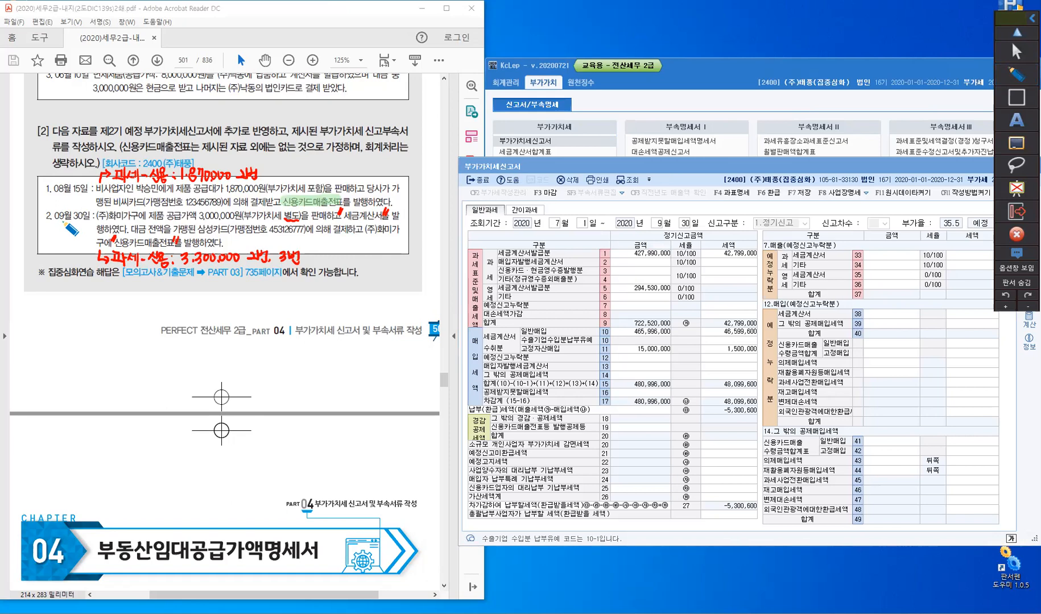
{"action": "left_click_drag", "start_coordinate": [380, 223], "coordinate": [344, 220]}
{"action": "left_click_drag", "start_coordinate": [120, 242], "coordinate": [174, 244]}
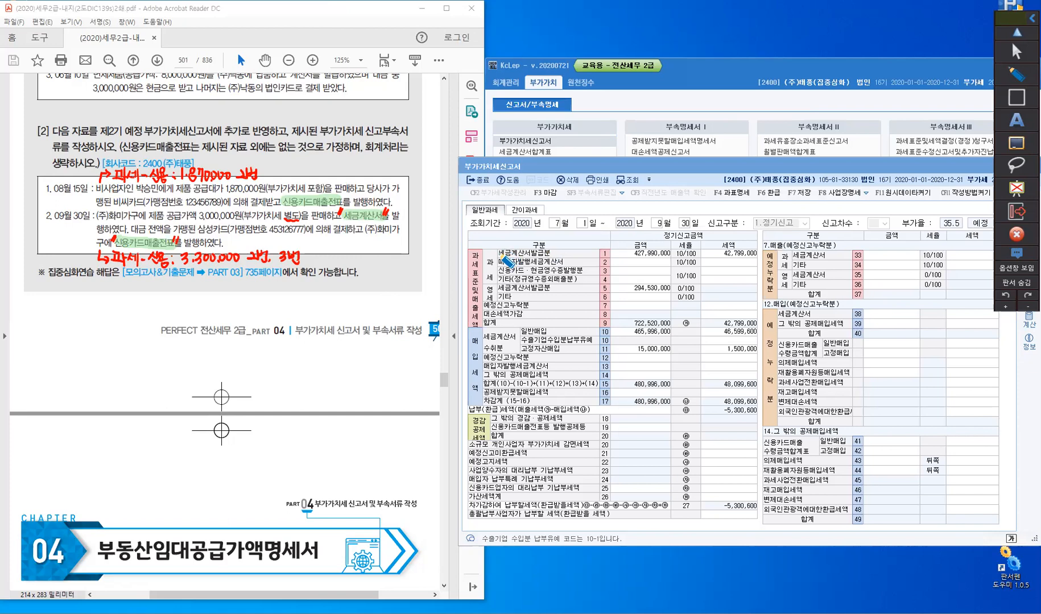
- Highlight the 세금계산서발급분, 신용카드·현금영수증발행분 and 신용카드매출전표등 발행공제등 rows of the VAT return
{"action": "left_click_drag", "start_coordinate": [498, 255], "coordinate": [549, 254]}
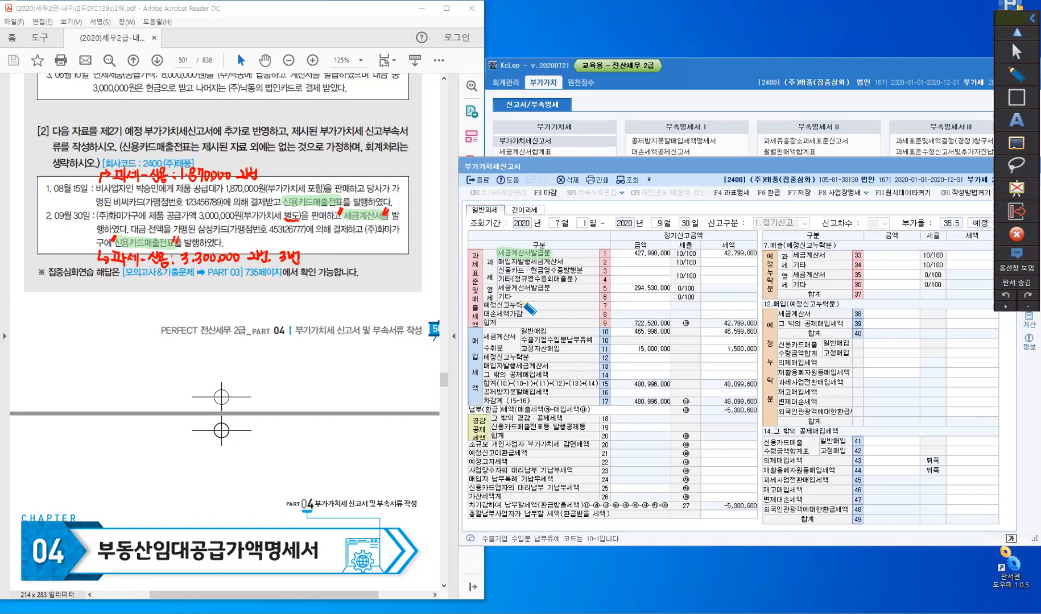
{"action": "left_click_drag", "start_coordinate": [500, 271], "coordinate": [577, 273]}
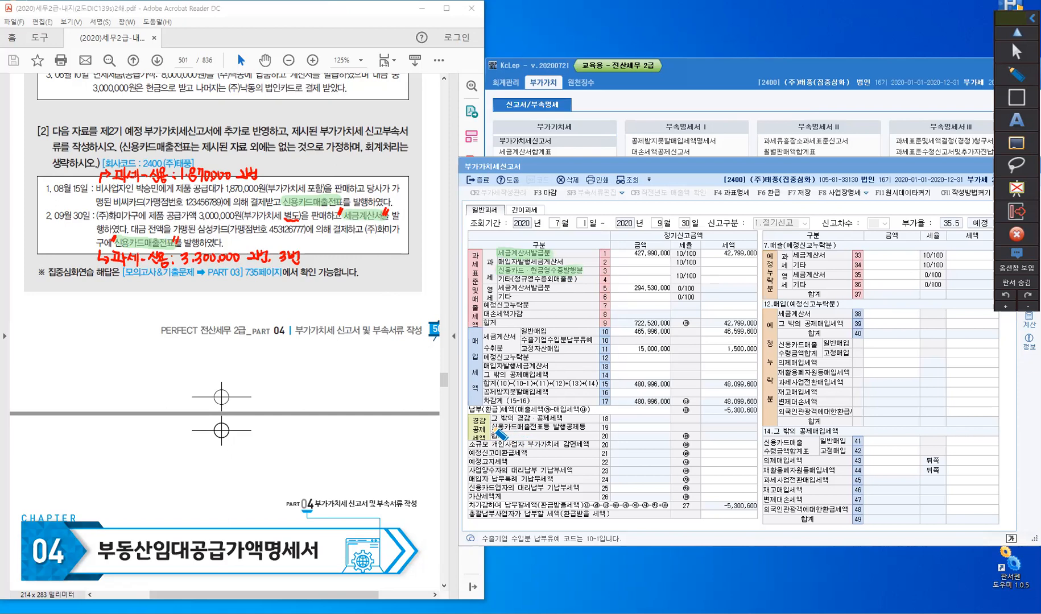
{"action": "left_click_drag", "start_coordinate": [577, 429], "coordinate": [586, 429]}
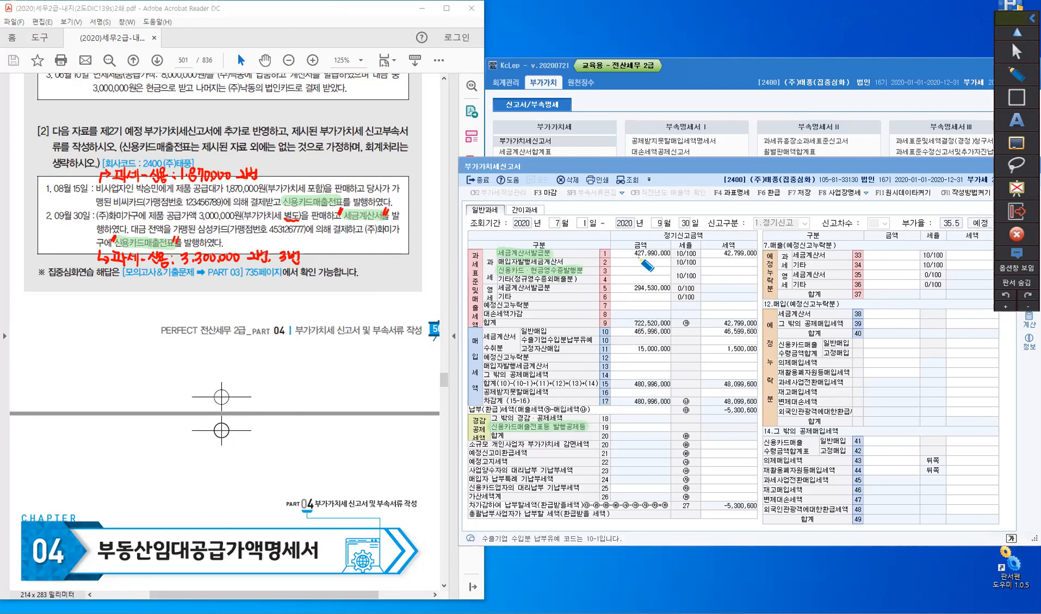
{"action": "right_click", "coordinate": [638, 257]}
- Handwrite an arrow and "부가세(3), (19)" after the August 15 note with the pen
{"action": "left_click", "coordinate": [1013, 70]}
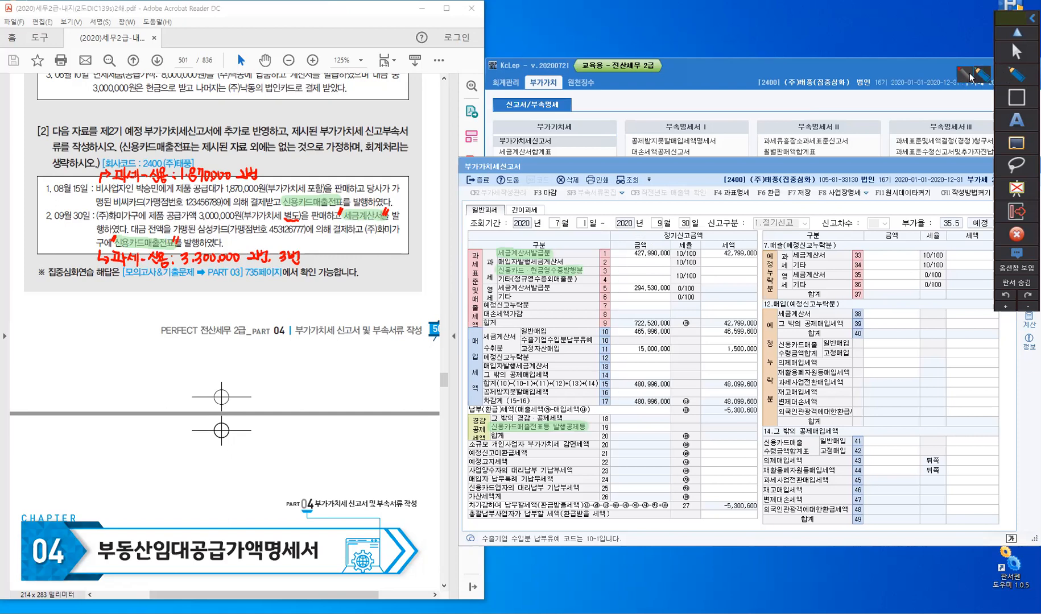
{"action": "left_click", "coordinate": [966, 77]}
{"action": "left_click_drag", "start_coordinate": [264, 170], "coordinate": [293, 177]}
{"action": "left_click_drag", "start_coordinate": [300, 167], "coordinate": [300, 179]}
{"action": "left_click_drag", "start_coordinate": [306, 169], "coordinate": [303, 177]}
{"action": "left_click_drag", "start_coordinate": [309, 172], "coordinate": [313, 172]}
{"action": "left_click_drag", "start_coordinate": [314, 167], "coordinate": [317, 182]}
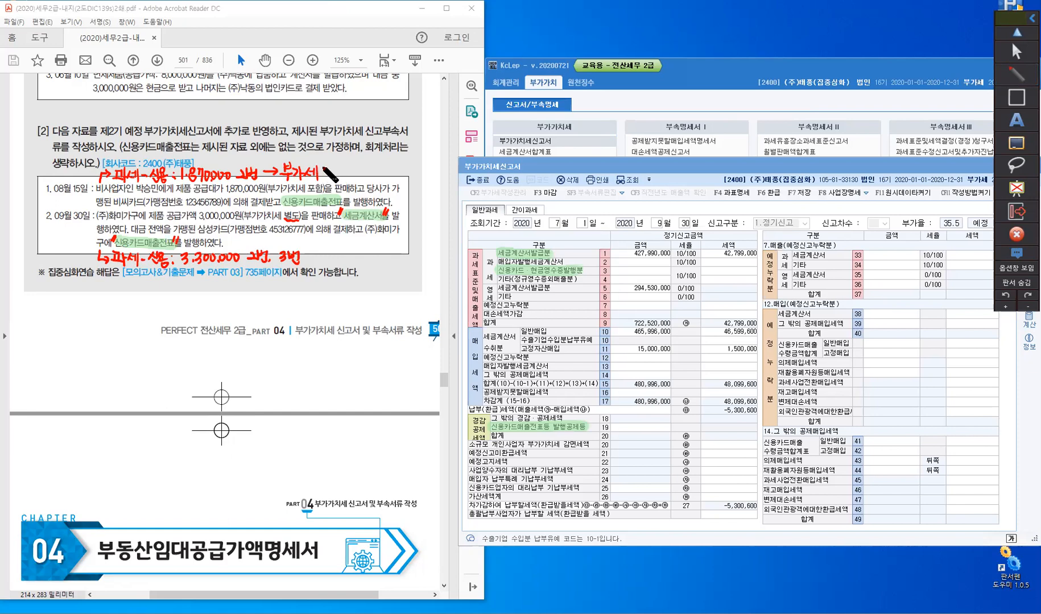
{"action": "left_click_drag", "start_coordinate": [323, 165], "coordinate": [322, 179]}
{"action": "mouse_move", "coordinate": [326, 168]}
{"action": "left_mouse_down"}
{"action": "mouse_move", "coordinate": [326, 178]}
{"action": "mouse_move", "coordinate": [362, 179]}
{"action": "left_mouse_up"}
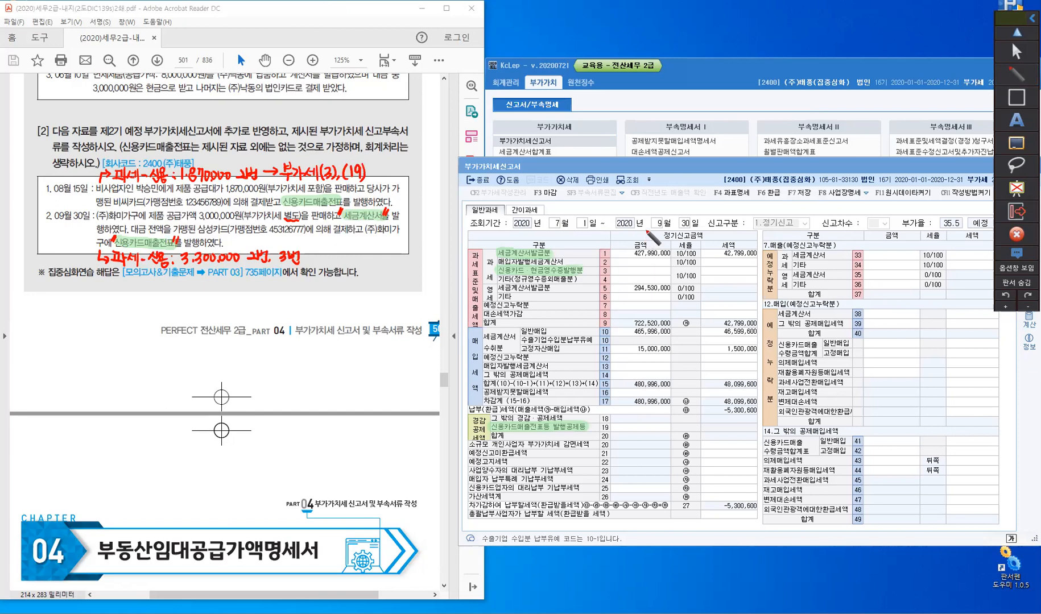
- Handwrite the label "공급가액" with an arrow pointing to the return's 금액 column
{"action": "mouse_move", "coordinate": [643, 239]}
{"action": "left_mouse_down"}
{"action": "mouse_move", "coordinate": [660, 226]}
{"action": "mouse_move", "coordinate": [650, 234]}
{"action": "left_mouse_up"}
{"action": "left_click_drag", "start_coordinate": [669, 219], "coordinate": [676, 224]}
{"action": "left_click_drag", "start_coordinate": [668, 226], "coordinate": [714, 229]}
{"action": "left_click_drag", "start_coordinate": [706, 229], "coordinate": [715, 235]}
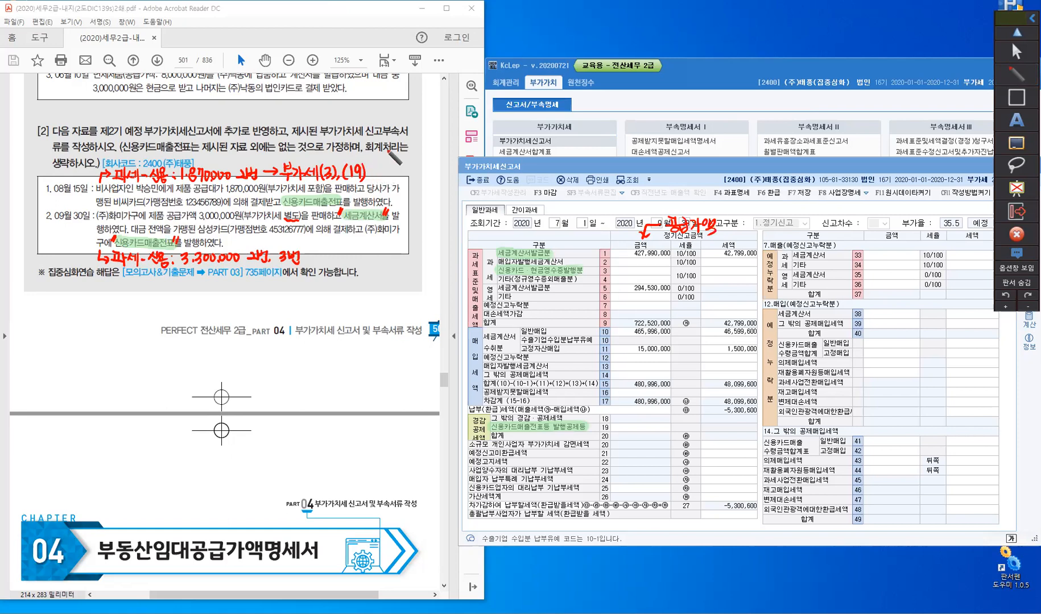
- Handwrite "1,700,000" with "170,000" below it beside the August 15 note
{"action": "left_click", "coordinate": [380, 163]}
{"action": "mouse_move", "coordinate": [376, 151]}
{"action": "left_mouse_down"}
{"action": "mouse_move", "coordinate": [374, 166]}
{"action": "mouse_move", "coordinate": [406, 153]}
{"action": "left_mouse_up"}
{"action": "left_click", "coordinate": [413, 162]}
{"action": "left_click_drag", "start_coordinate": [420, 153], "coordinate": [434, 152]}
{"action": "left_click_drag", "start_coordinate": [390, 166], "coordinate": [390, 177]}
{"action": "left_click_drag", "start_coordinate": [394, 167], "coordinate": [400, 178]}
{"action": "left_click_drag", "start_coordinate": [407, 166], "coordinate": [408, 166]}
{"action": "left_click", "coordinate": [413, 176]}
{"action": "left_click_drag", "start_coordinate": [419, 170], "coordinate": [421, 175]}
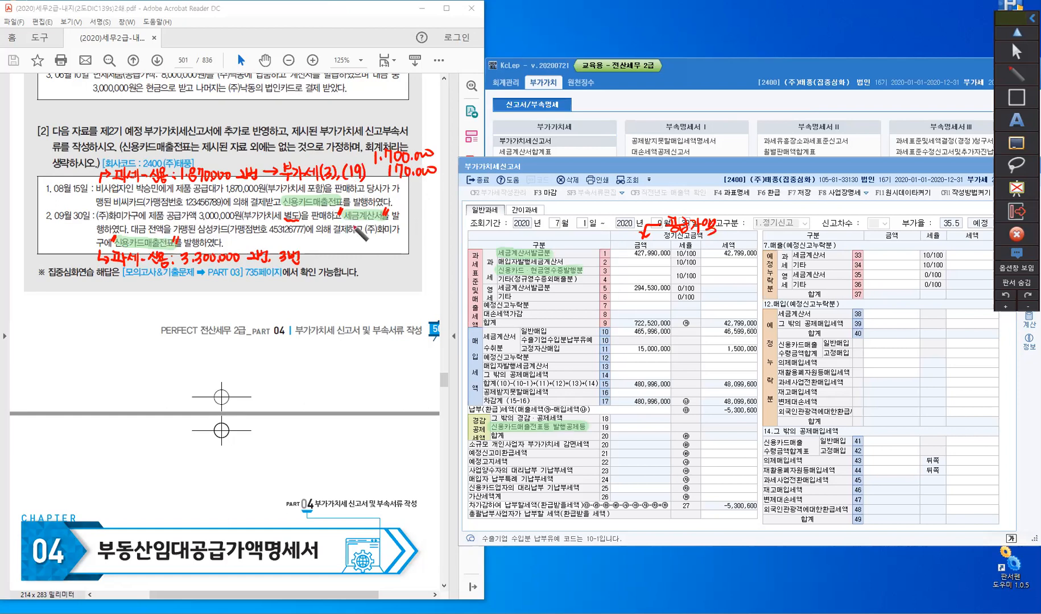
- Handwrite an arrow from the September 30 세금계산서 to "부가세(1)", with "427,990,000+3,000,000" written underneath
{"action": "mouse_move", "coordinate": [355, 222]}
{"action": "left_mouse_down"}
{"action": "mouse_move", "coordinate": [356, 249]}
{"action": "mouse_move", "coordinate": [337, 259]}
{"action": "mouse_move", "coordinate": [385, 256]}
{"action": "mouse_move", "coordinate": [373, 265]}
{"action": "mouse_move", "coordinate": [389, 265]}
{"action": "left_mouse_up"}
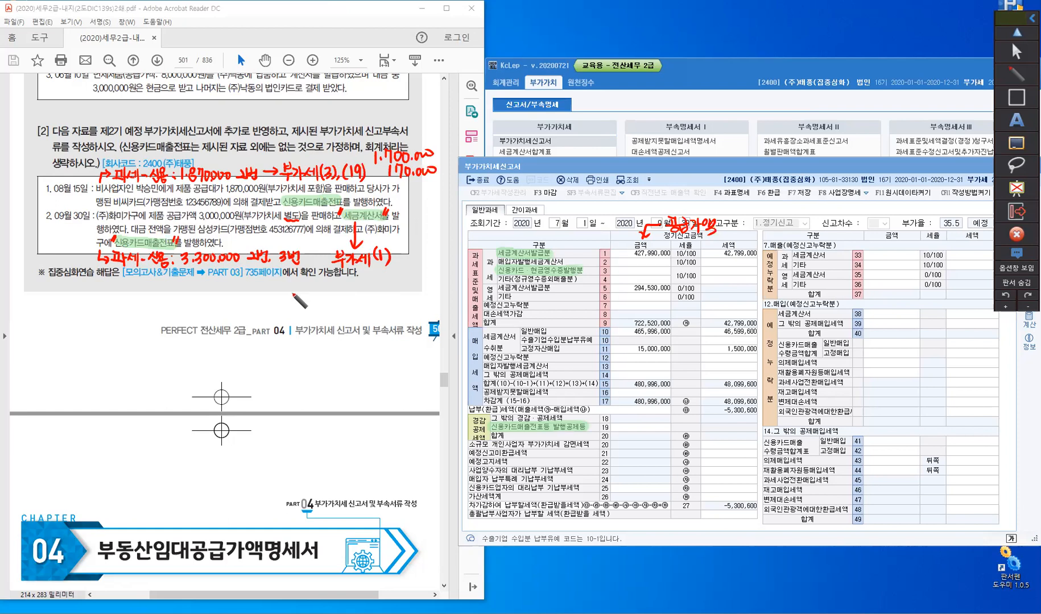
{"action": "left_click_drag", "start_coordinate": [283, 285], "coordinate": [290, 292]}
{"action": "left_click_drag", "start_coordinate": [287, 286], "coordinate": [287, 301]}
{"action": "left_click_drag", "start_coordinate": [289, 287], "coordinate": [299, 302]}
{"action": "mouse_move", "coordinate": [297, 287]}
{"action": "left_mouse_down"}
{"action": "mouse_move", "coordinate": [302, 304]}
{"action": "mouse_move", "coordinate": [321, 303]}
{"action": "left_mouse_up"}
{"action": "left_click", "coordinate": [310, 301]}
{"action": "mouse_move", "coordinate": [330, 287]}
{"action": "left_mouse_down"}
{"action": "mouse_move", "coordinate": [330, 303]}
{"action": "mouse_move", "coordinate": [338, 289]}
{"action": "left_mouse_up"}
{"action": "left_click", "coordinate": [343, 300]}
{"action": "left_click_drag", "start_coordinate": [346, 291], "coordinate": [355, 291]}
{"action": "left_click_drag", "start_coordinate": [362, 290], "coordinate": [380, 294]}
{"action": "mouse_move", "coordinate": [375, 288]}
{"action": "left_mouse_down"}
{"action": "mouse_move", "coordinate": [374, 302]}
{"action": "mouse_move", "coordinate": [395, 291]}
{"action": "mouse_move", "coordinate": [423, 302]}
{"action": "left_mouse_up"}
{"action": "left_click", "coordinate": [390, 300]}
{"action": "left_click", "coordinate": [416, 300]}
{"action": "left_click_drag", "start_coordinate": [430, 290], "coordinate": [429, 302]}
{"action": "left_click_drag", "start_coordinate": [436, 291], "coordinate": [436, 302]}
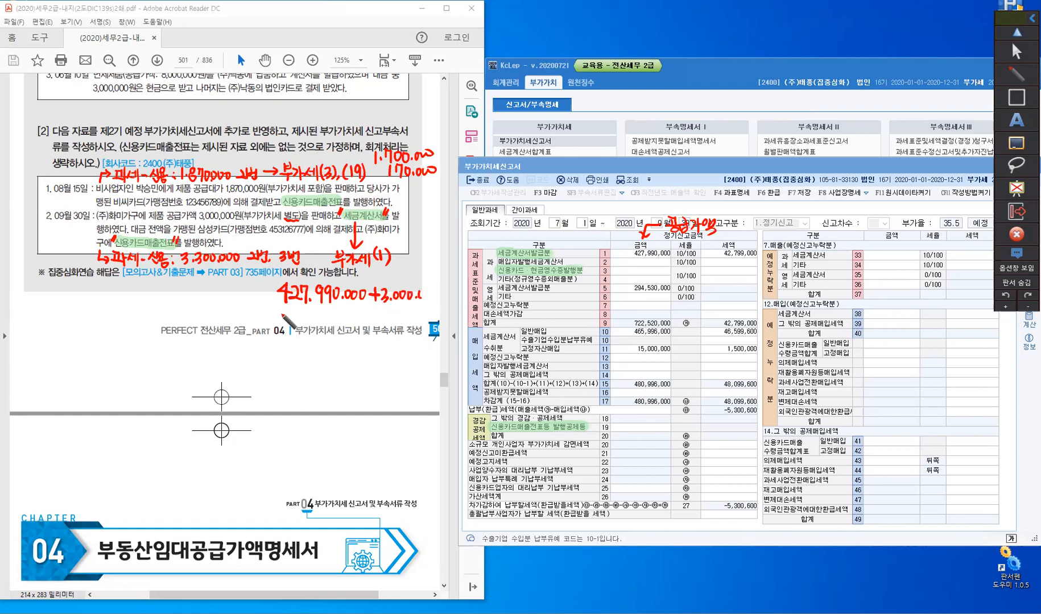
- Handwrite the result "=430,990,000" below the addition
{"action": "left_click_drag", "start_coordinate": [280, 314], "coordinate": [286, 314]}
{"action": "left_click_drag", "start_coordinate": [280, 319], "coordinate": [303, 320]}
{"action": "left_click_drag", "start_coordinate": [300, 314], "coordinate": [300, 329]}
{"action": "mouse_move", "coordinate": [303, 316]}
{"action": "left_mouse_down"}
{"action": "mouse_move", "coordinate": [303, 327]}
{"action": "mouse_move", "coordinate": [313, 315]}
{"action": "left_mouse_up"}
{"action": "left_click", "coordinate": [323, 323]}
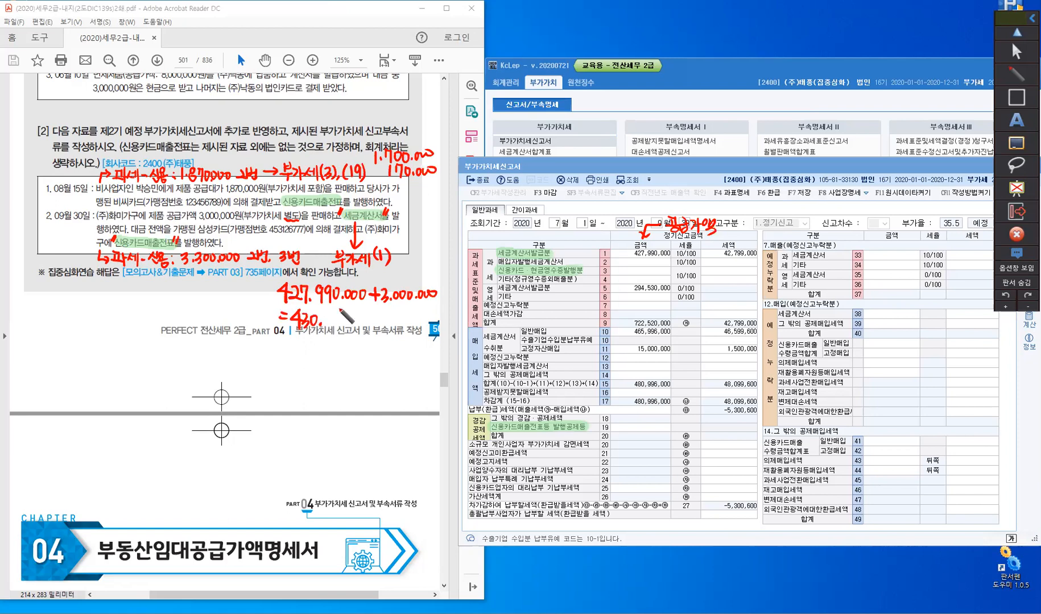
{"action": "mouse_move", "coordinate": [332, 314]}
{"action": "left_mouse_down"}
{"action": "mouse_move", "coordinate": [326, 327]}
{"action": "mouse_move", "coordinate": [382, 316]}
{"action": "left_mouse_up"}
{"action": "left_click", "coordinate": [355, 323]}
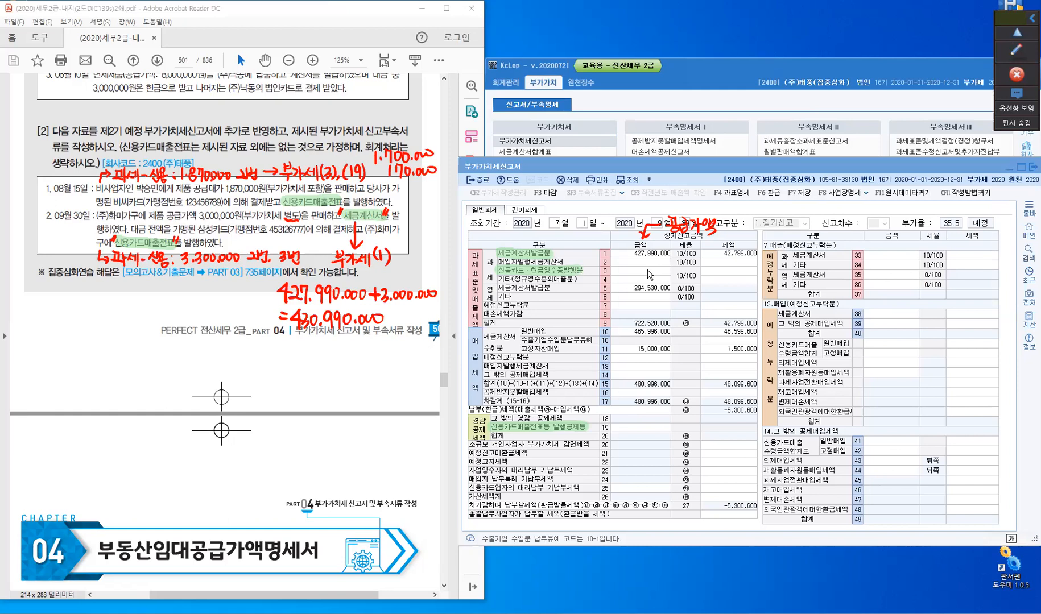
- Enter 1,700,000 as the 금액 of the 신용카드·현금영수증발행분 row (3) in the VAT return
{"action": "left_click", "coordinate": [650, 272]}
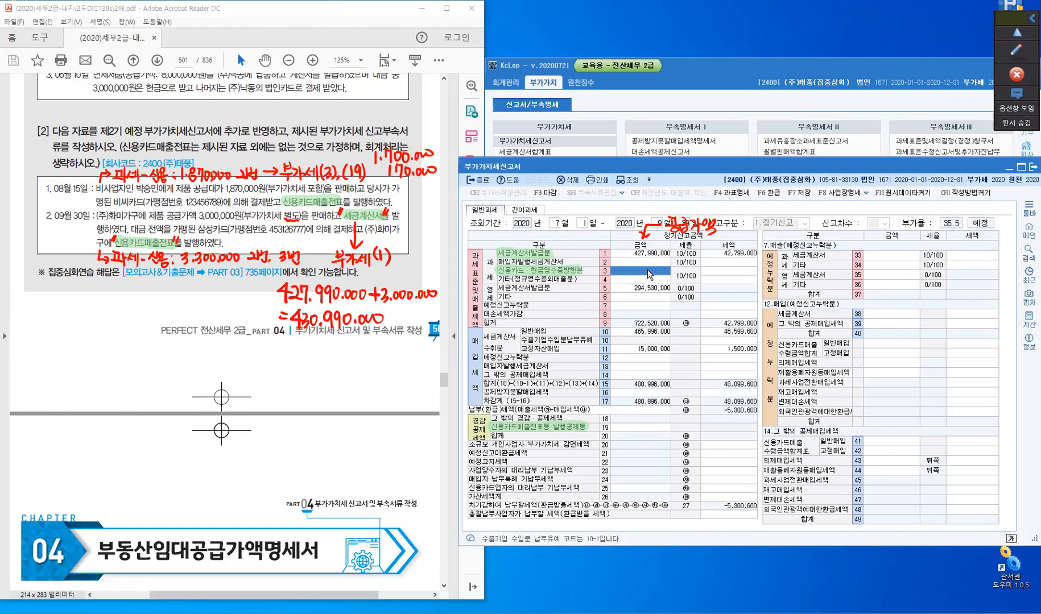
{"action": "type", "text": "1700000"}
{"action": "key", "text": "Return"}
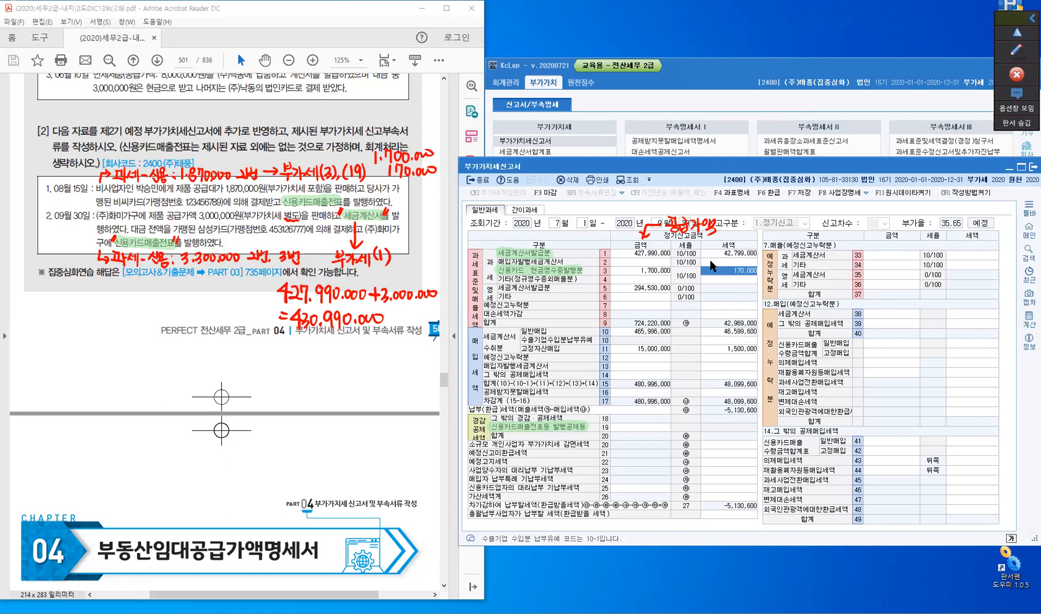
- Enter 1,870,000 as the 금액 of the 신용카드매출전표등 발행공제등 row (19)
{"action": "left_click", "coordinate": [641, 427]}
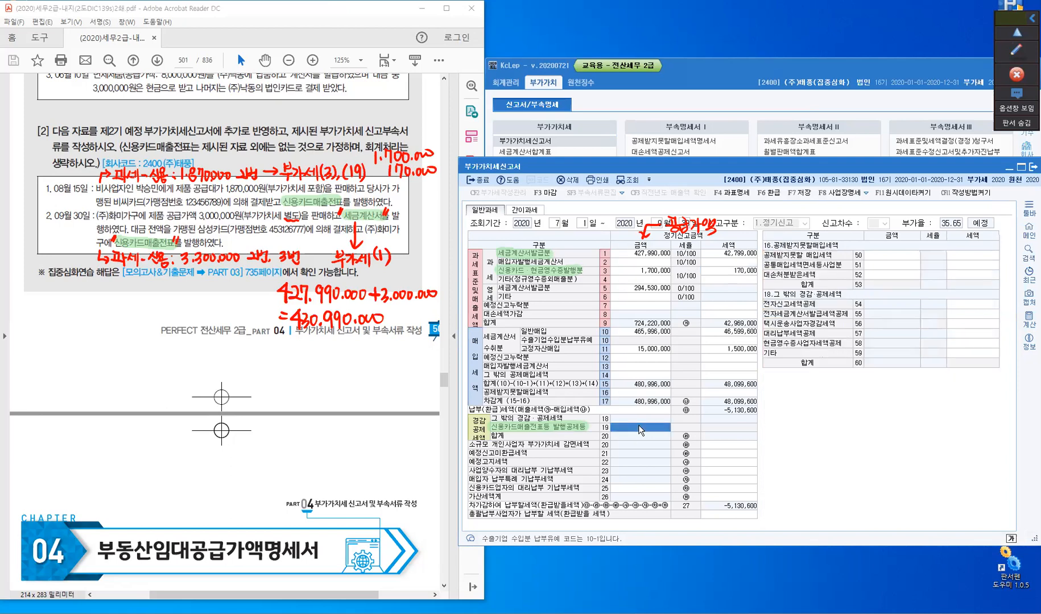
{"action": "type", "text": "1,870,000"}
{"action": "key", "text": "Return"}
{"action": "left_click", "coordinate": [651, 429]}
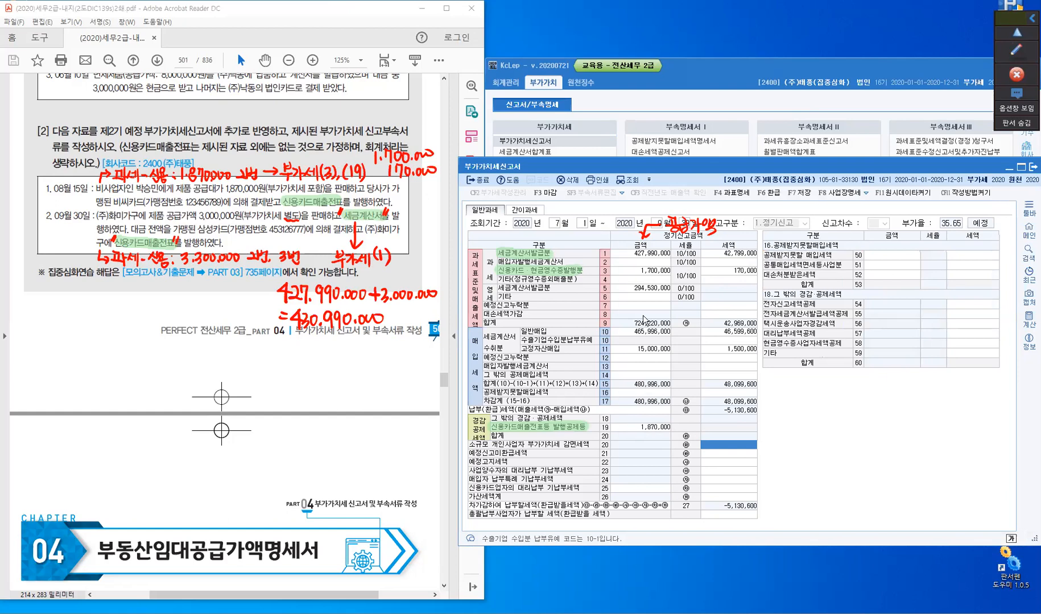
- Enter 430,990,000 as the 금액 of the 세금계산서발급분 row (1) in the VAT return
{"action": "left_click", "coordinate": [646, 255]}
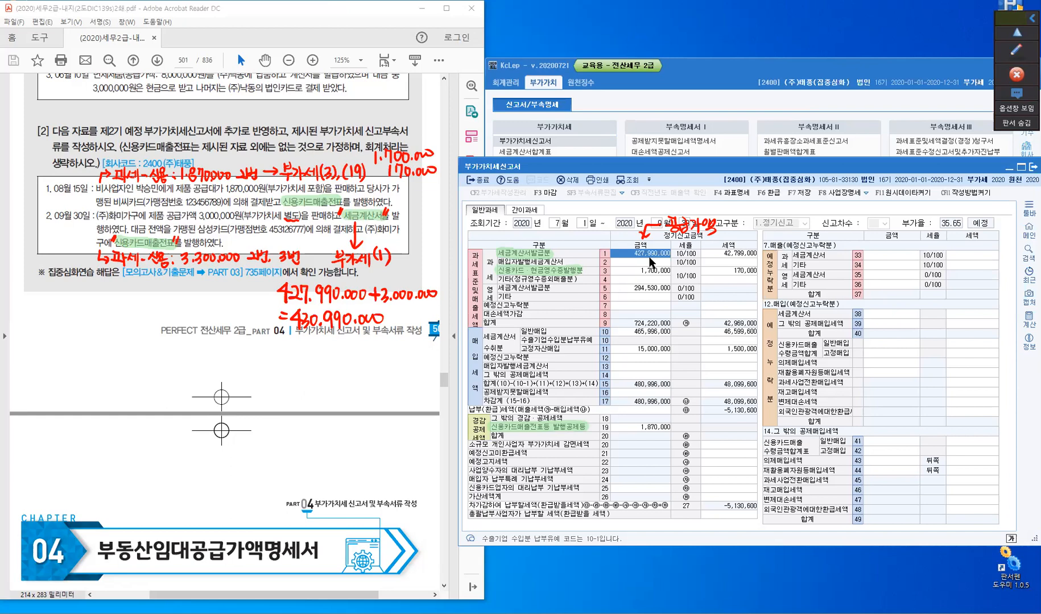
{"action": "key", "text": "BackSpace"}
{"action": "type", "text": "430,990,000"}
{"action": "key", "text": "Return"}
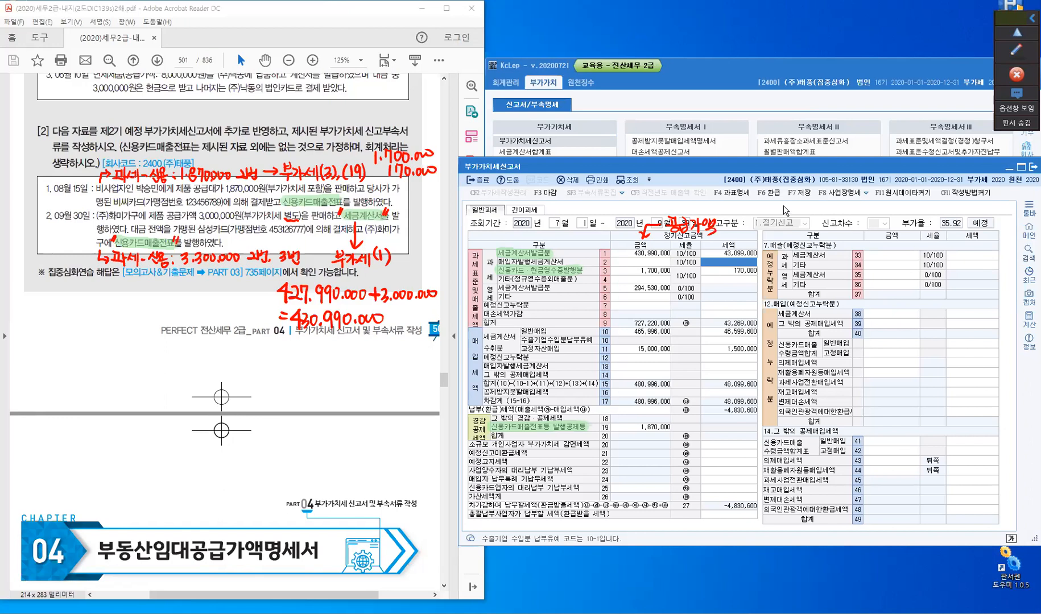
- Save the July–September 2020 VAT return and close it
{"action": "left_click", "coordinate": [800, 196]}
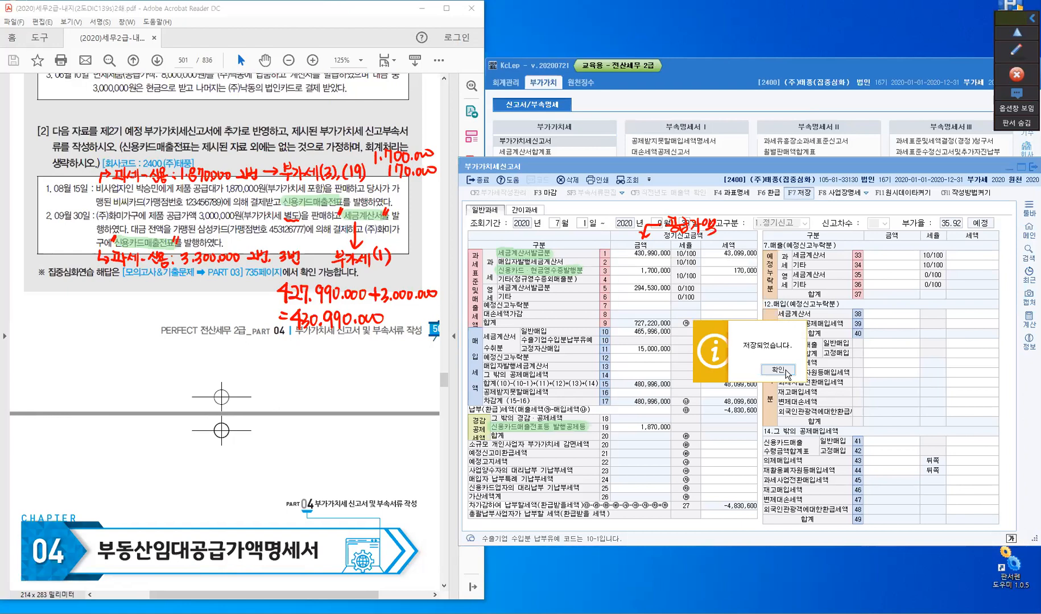
{"action": "left_click", "coordinate": [779, 371]}
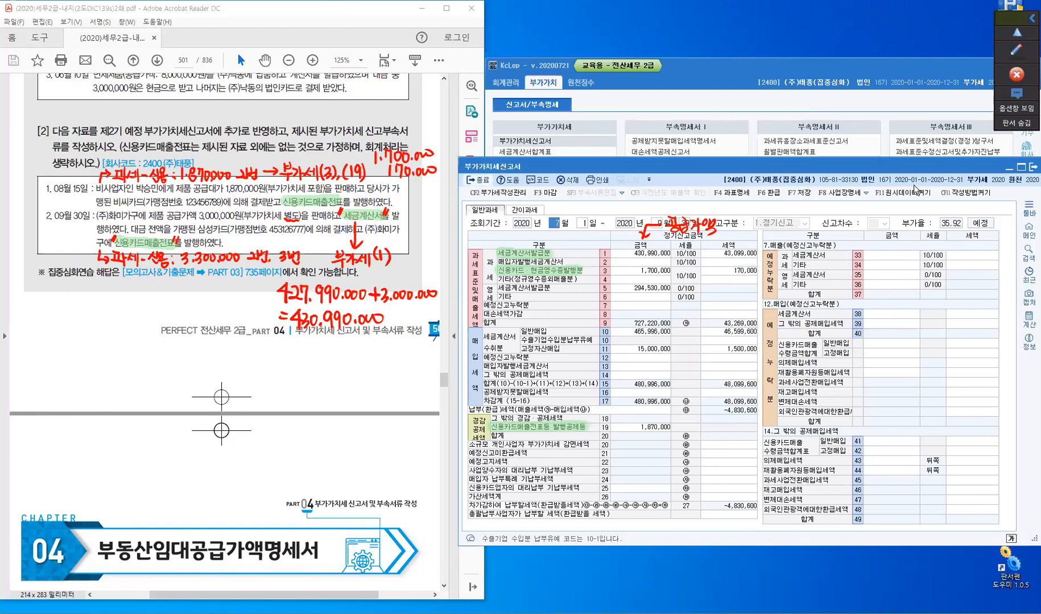
{"action": "left_click", "coordinate": [482, 181]}
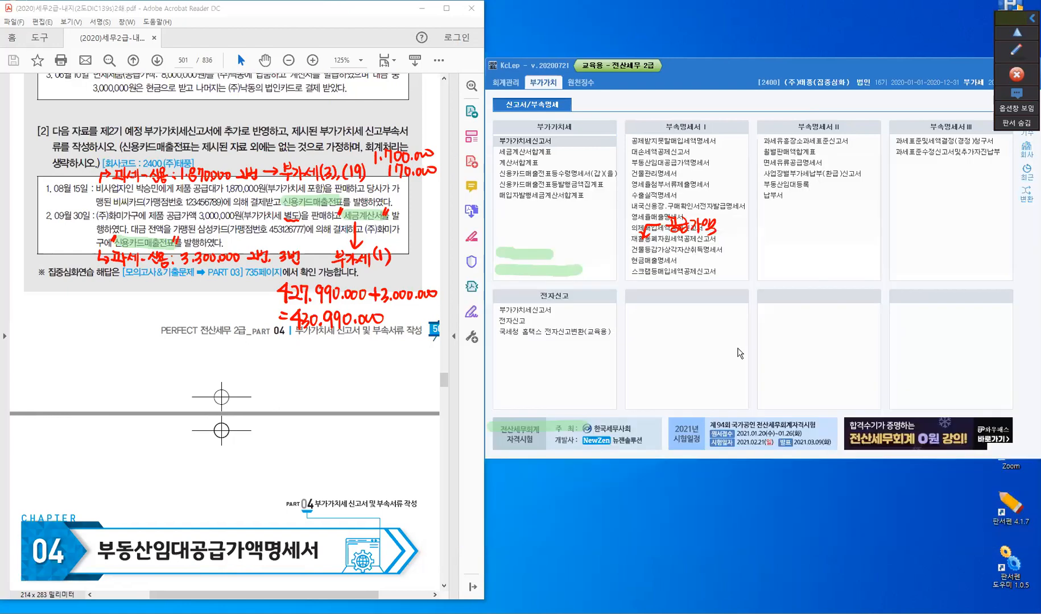
- Erase all handwritten annotations and highlights from the screen
{"action": "left_click", "coordinate": [1016, 50]}
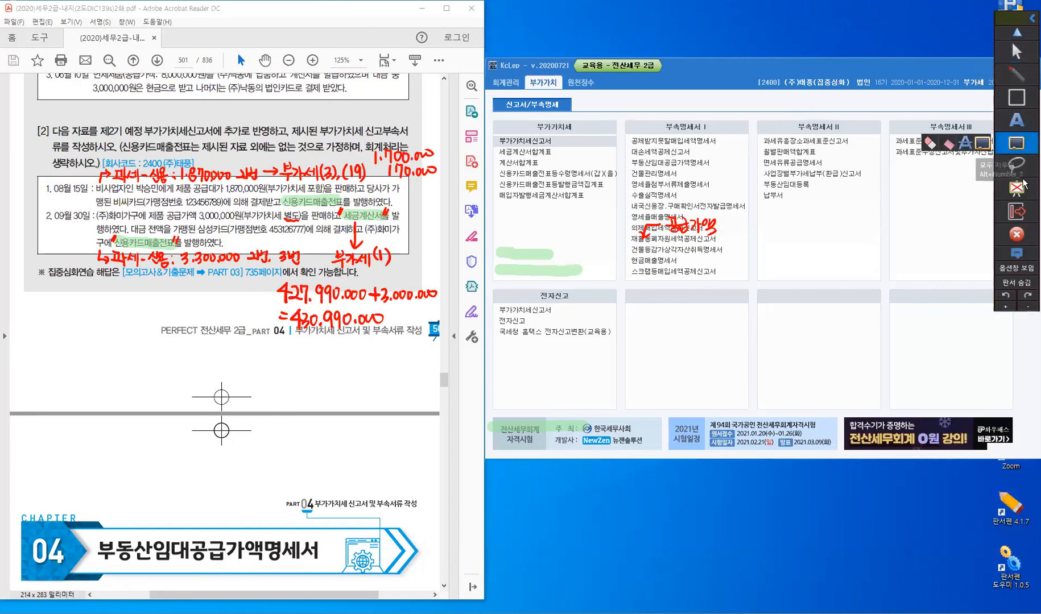
{"action": "left_click", "coordinate": [1016, 188]}
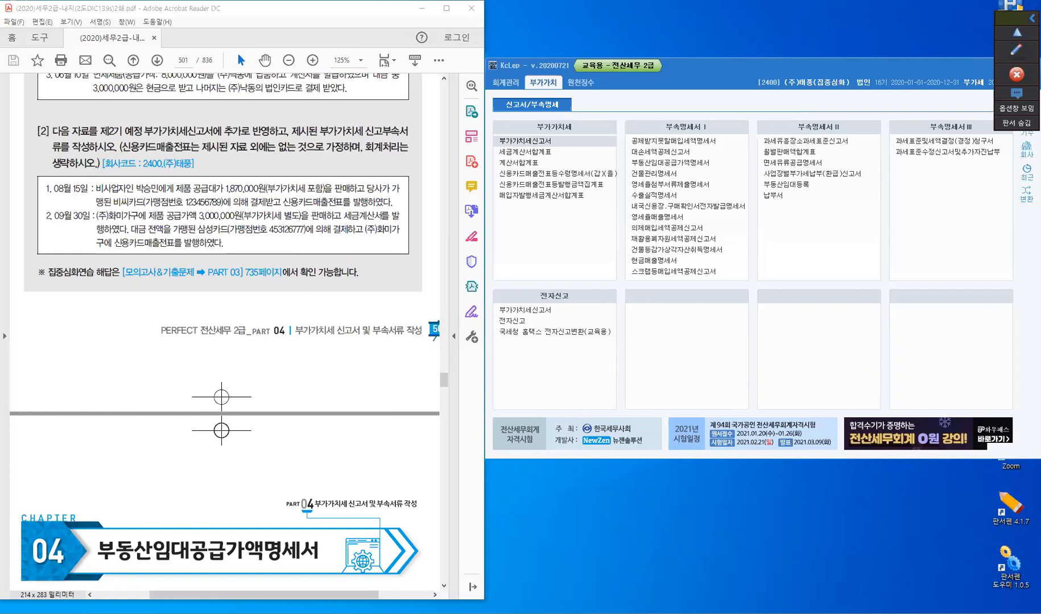
- Open the 부가가치세신고서 for October 1 to December 31, 2020
{"action": "left_click", "coordinate": [516, 143]}
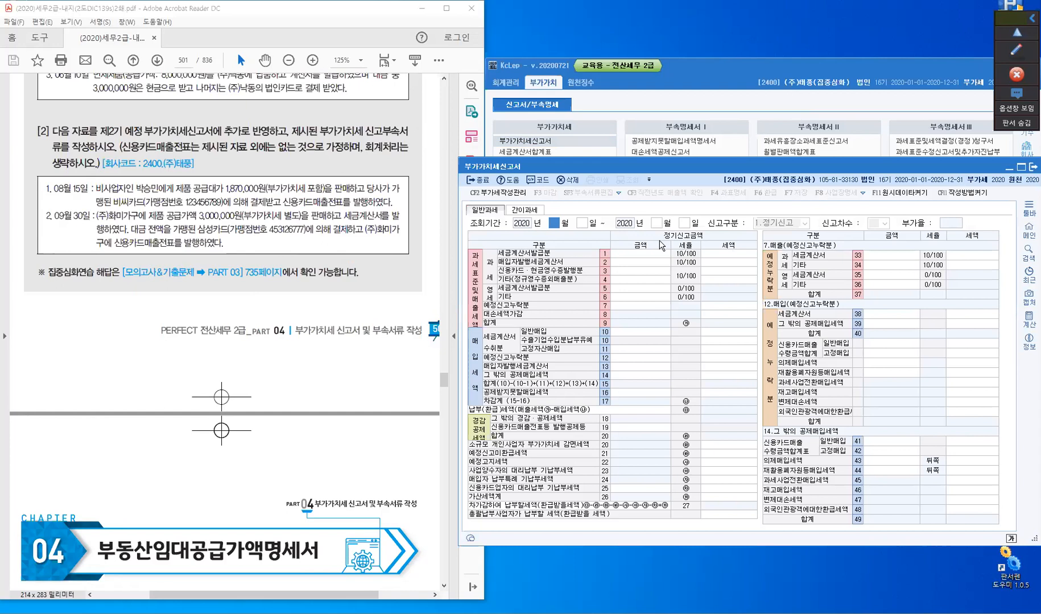
{"action": "type", "text": "10"}
{"action": "key", "text": "Return"}
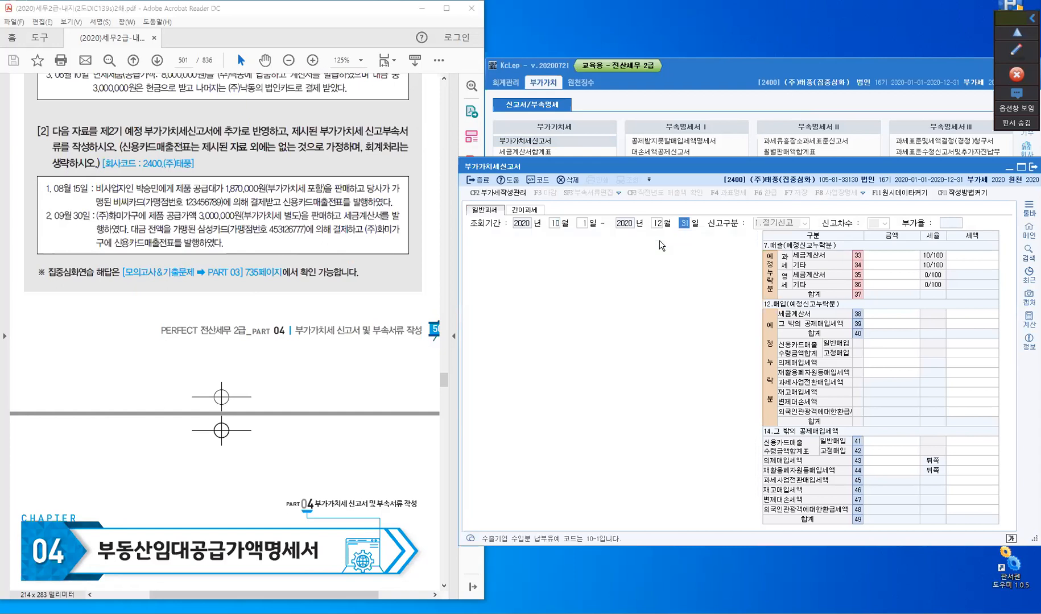
{"action": "key", "text": "Return"}
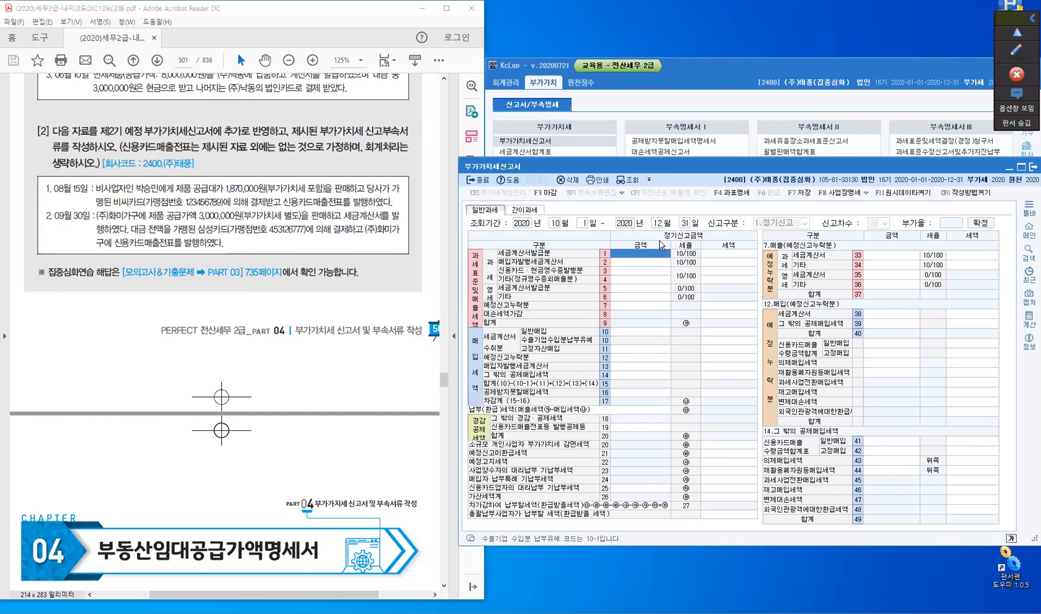
- Enter a trial 금액 of 1,000,000 in the 세금계산서발급분 row (1), and close the return without saving
{"action": "type", "text": "1000000"}
{"action": "key", "text": "Return"}
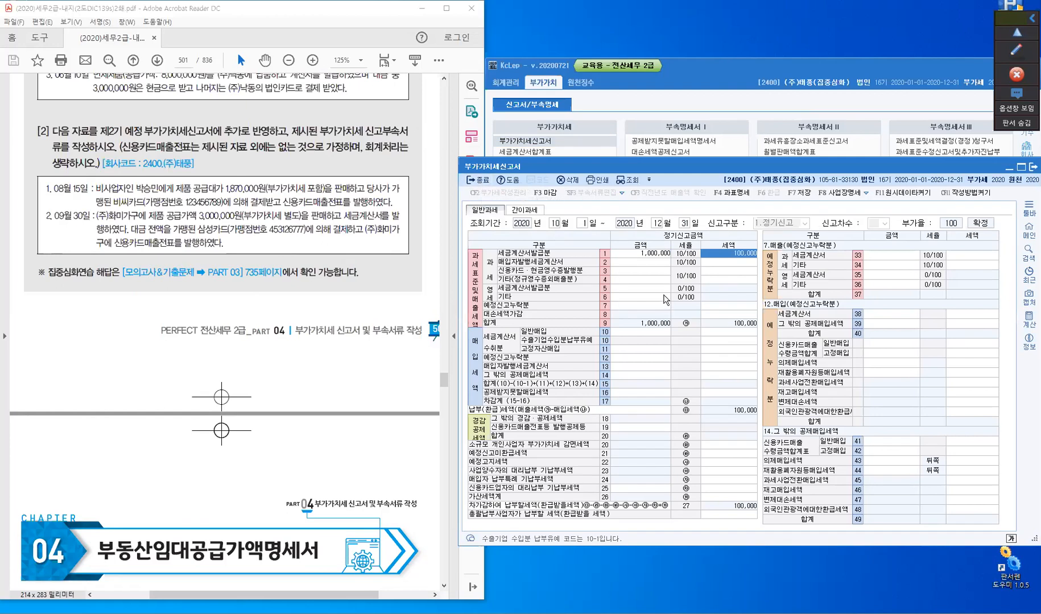
{"action": "key", "text": "Escape"}
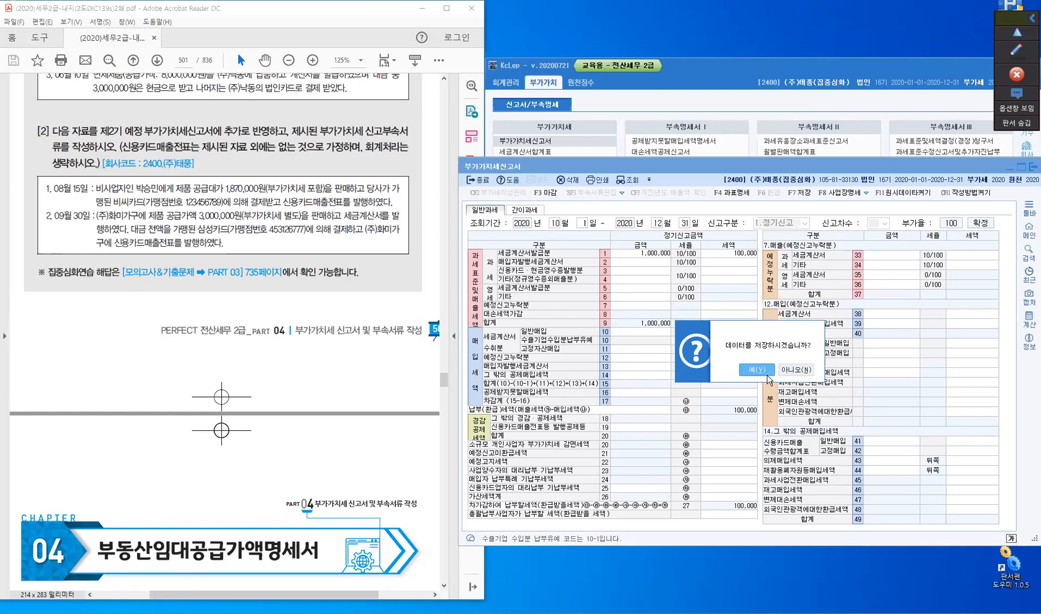
{"action": "left_click", "coordinate": [788, 371]}
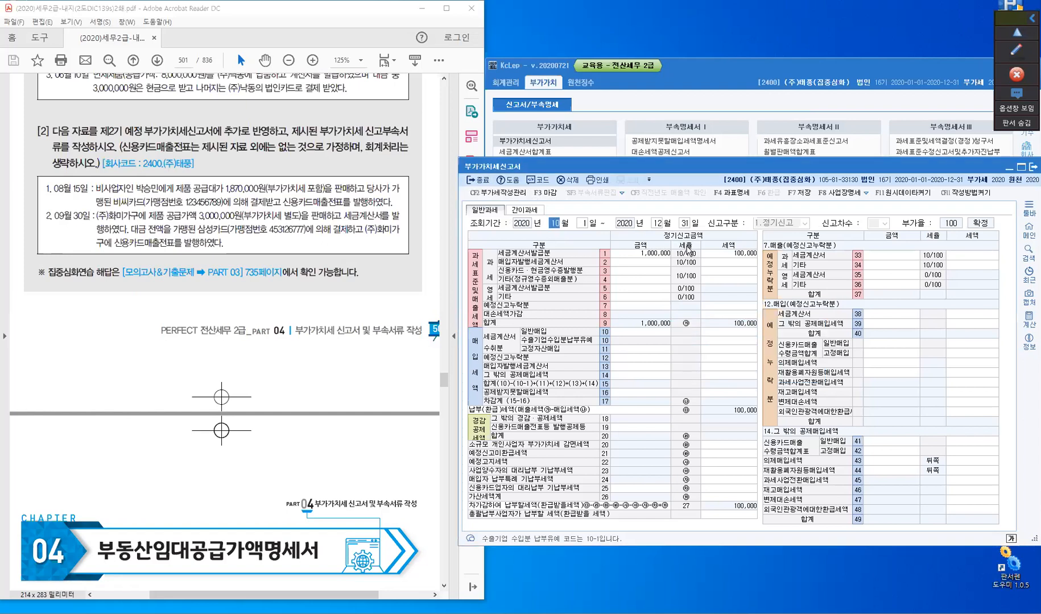
{"action": "key", "text": "Escape"}
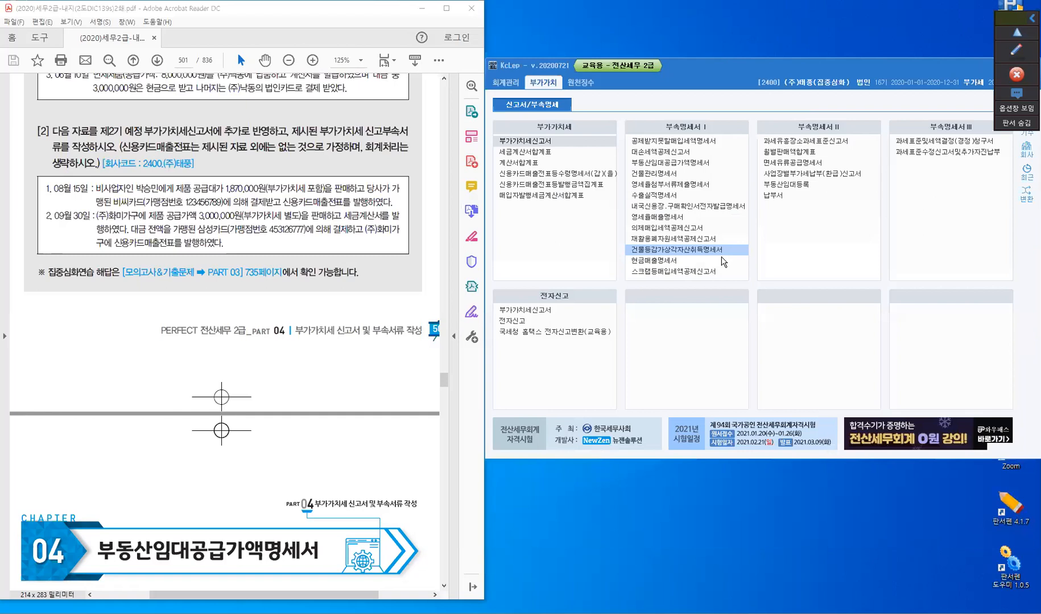
- Reopen the 부가가치세신고서 for October–December 2020 to check whether the trial amount was kept, and close it without saving
{"action": "left_click", "coordinate": [574, 141]}
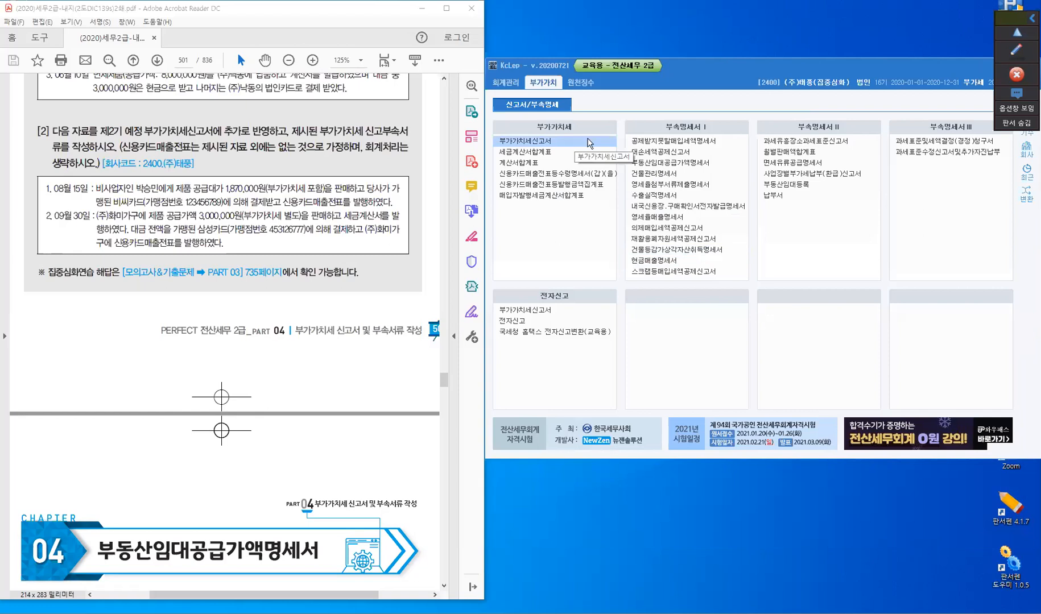
{"action": "type", "text": "10"}
{"action": "key", "text": "Return"}
{"action": "key", "text": "Return"}
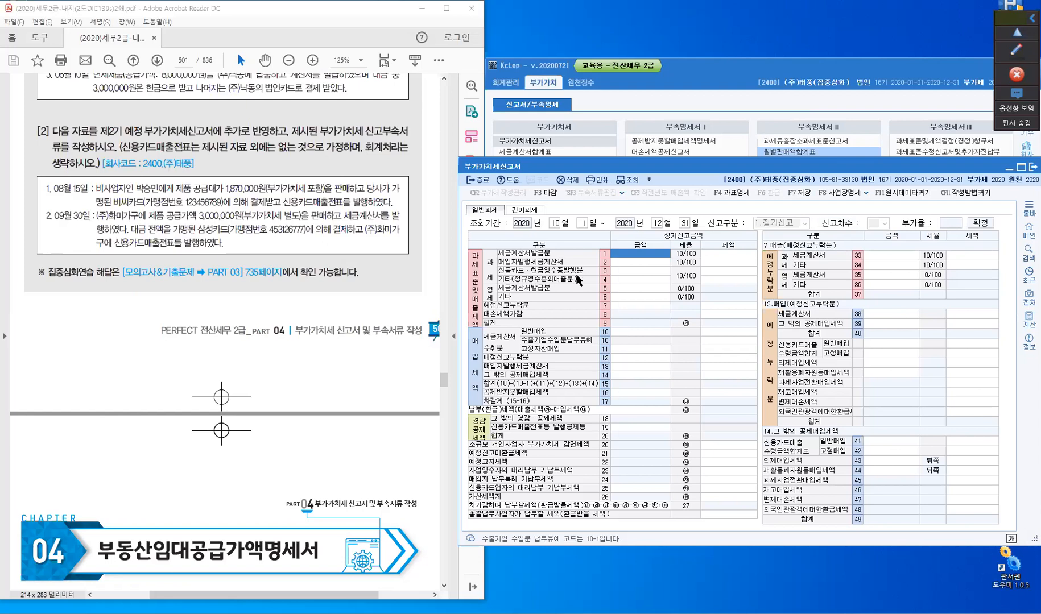
{"action": "left_click", "coordinate": [480, 180]}
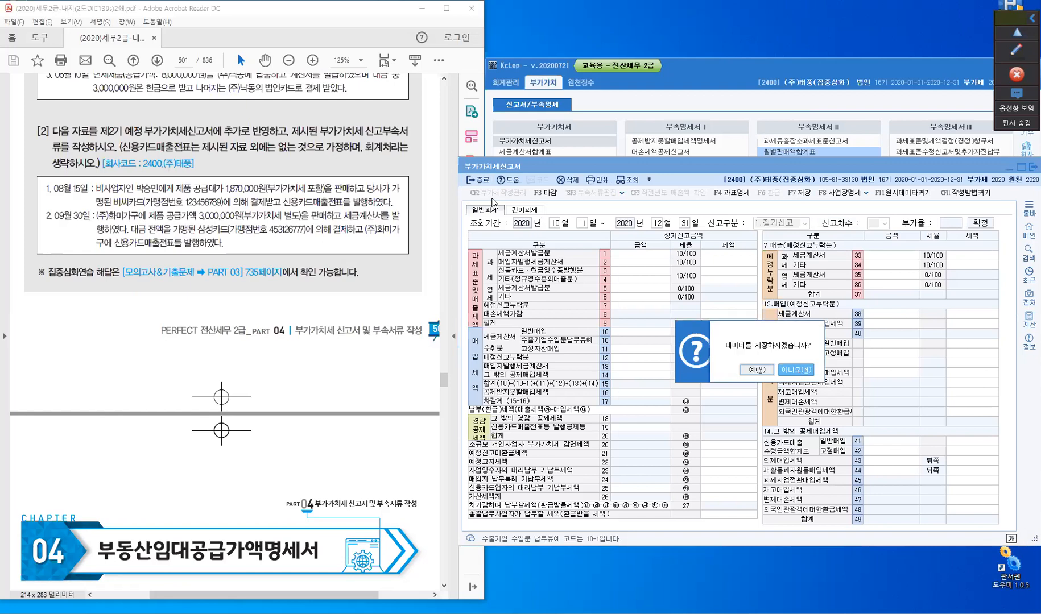
{"action": "key", "text": "Escape"}
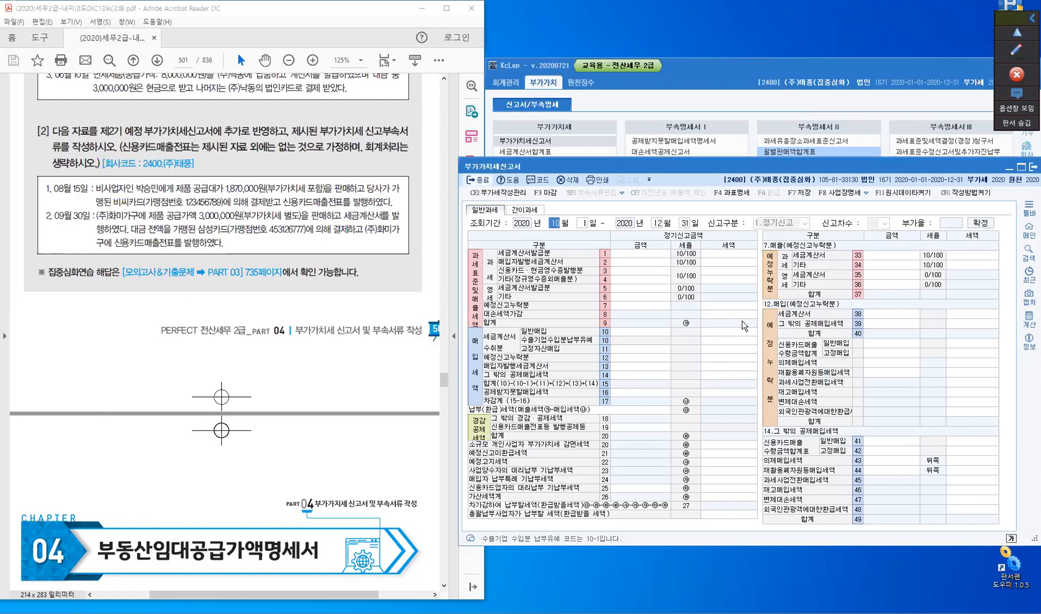
{"action": "key", "text": "Escape"}
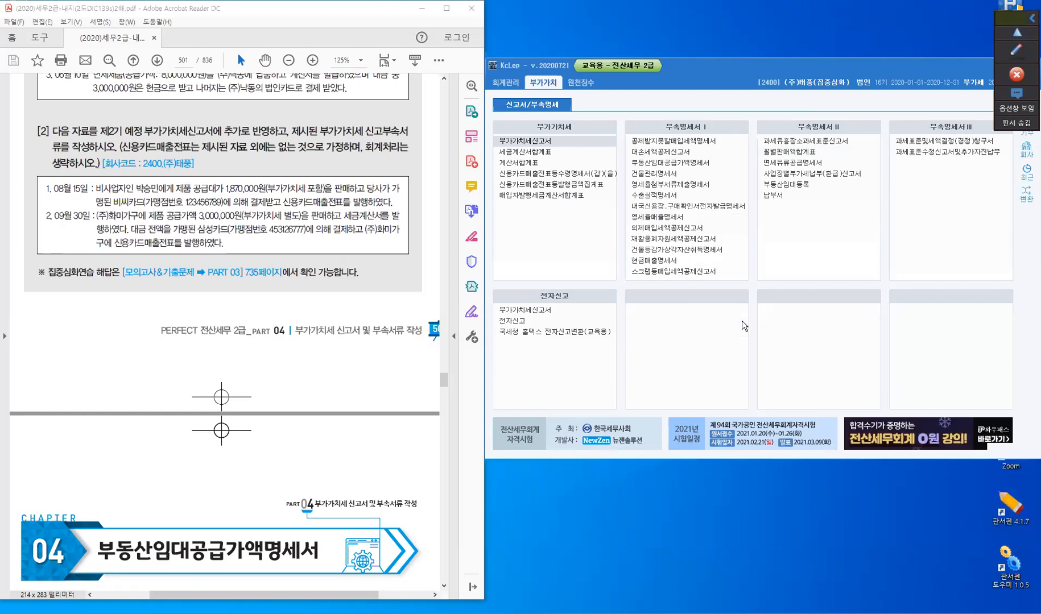